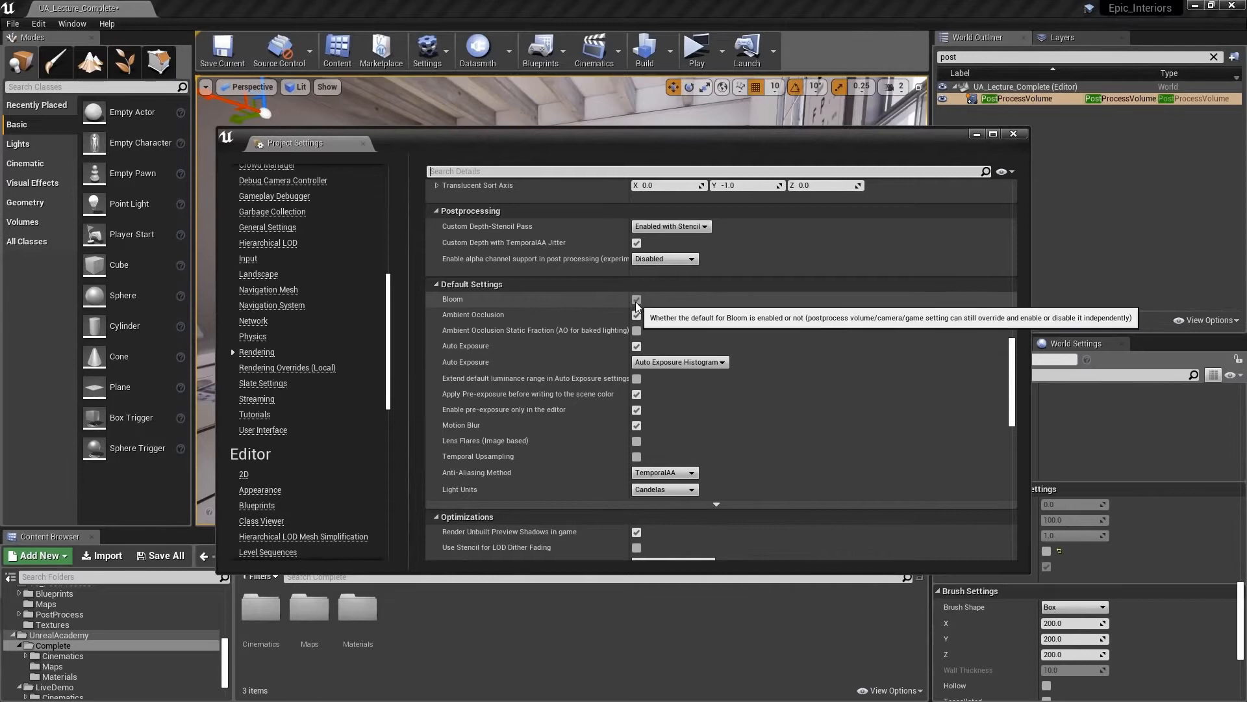
Disable the default Bloom, Ambient Occlusion, Auto Exposure and Motion Blur in the project's rendering settings and close Project Settings
{"action": "left_click", "coordinate": [637, 300]}
{"action": "left_click", "coordinate": [637, 315]}
{"action": "left_click", "coordinate": [637, 347]}
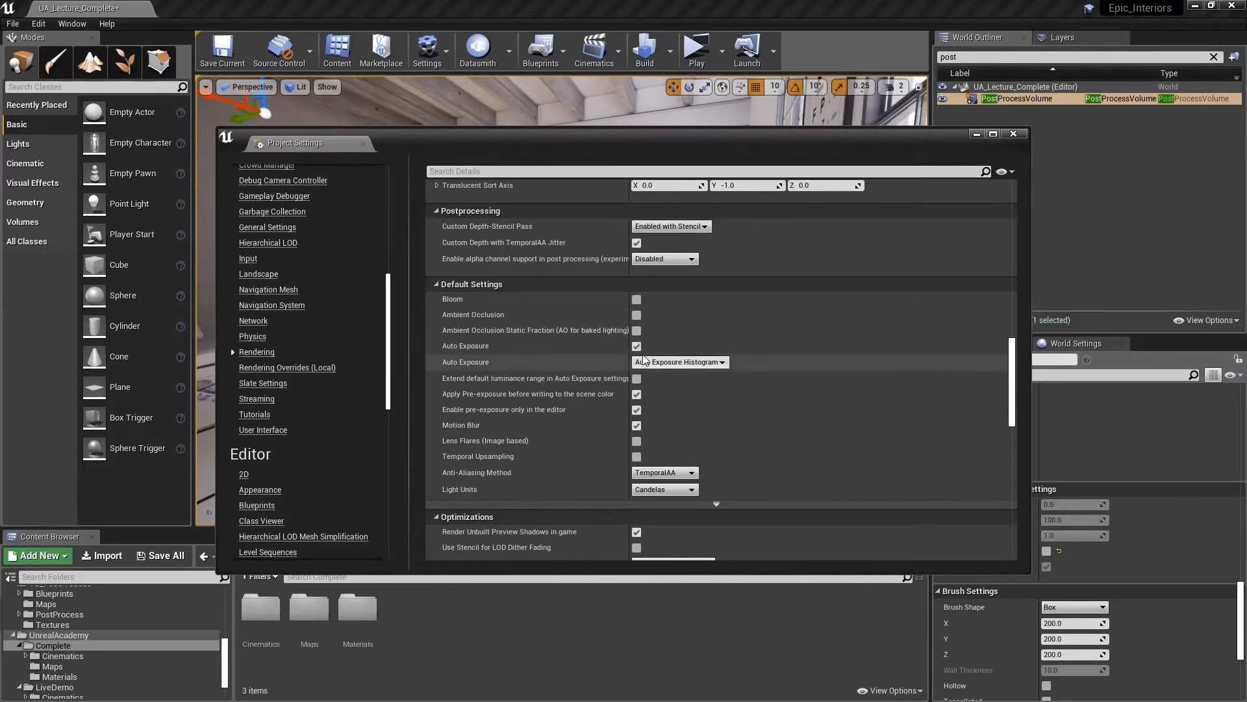
{"action": "left_click", "coordinate": [638, 347]}
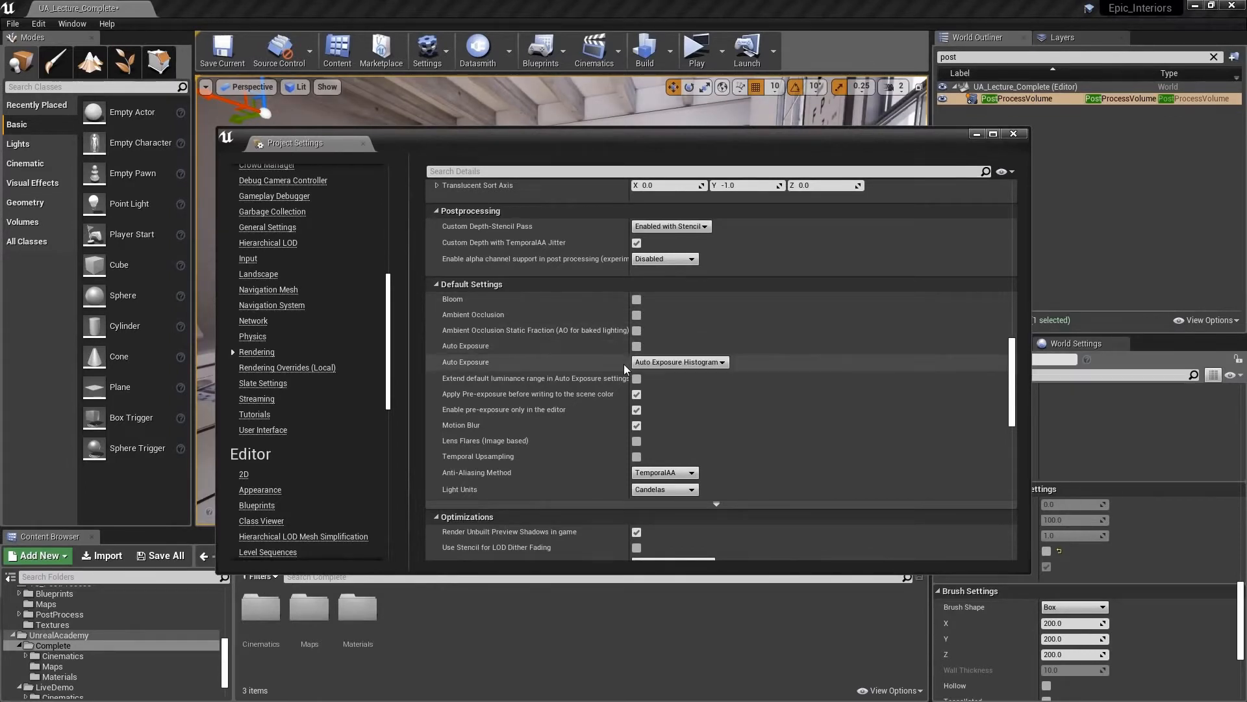
{"action": "left_click", "coordinate": [638, 426]}
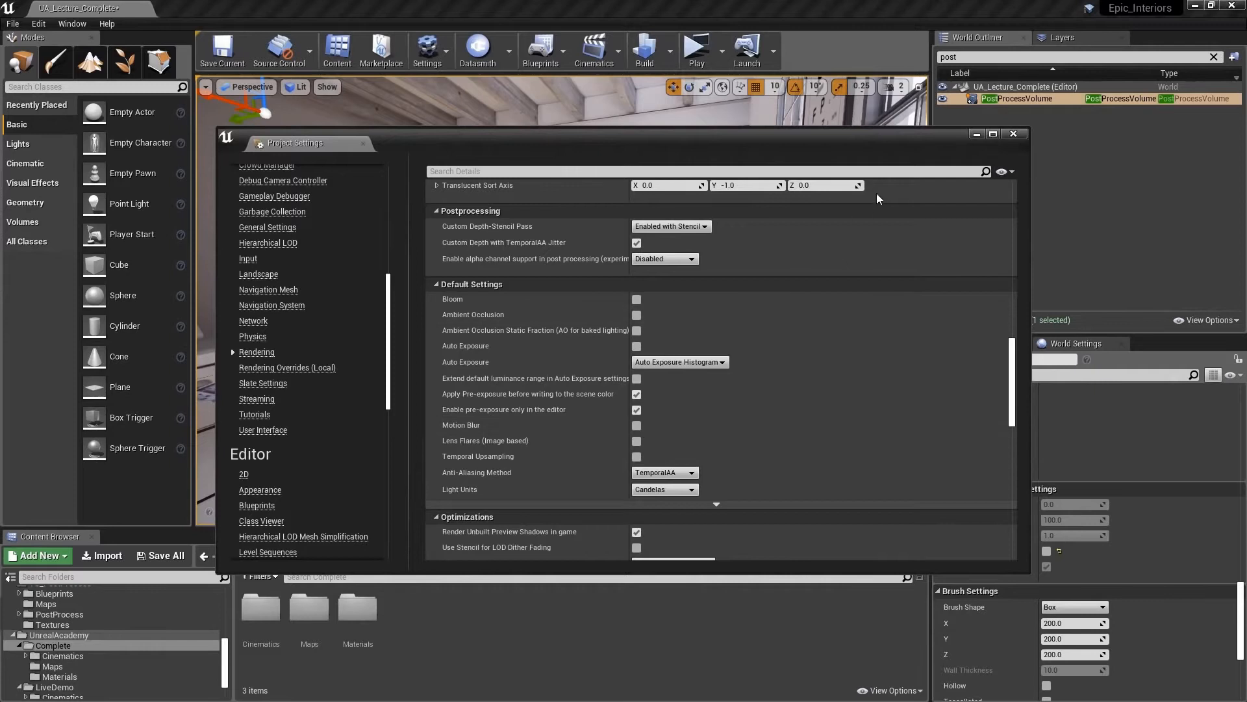
{"action": "left_click", "coordinate": [1007, 135]}
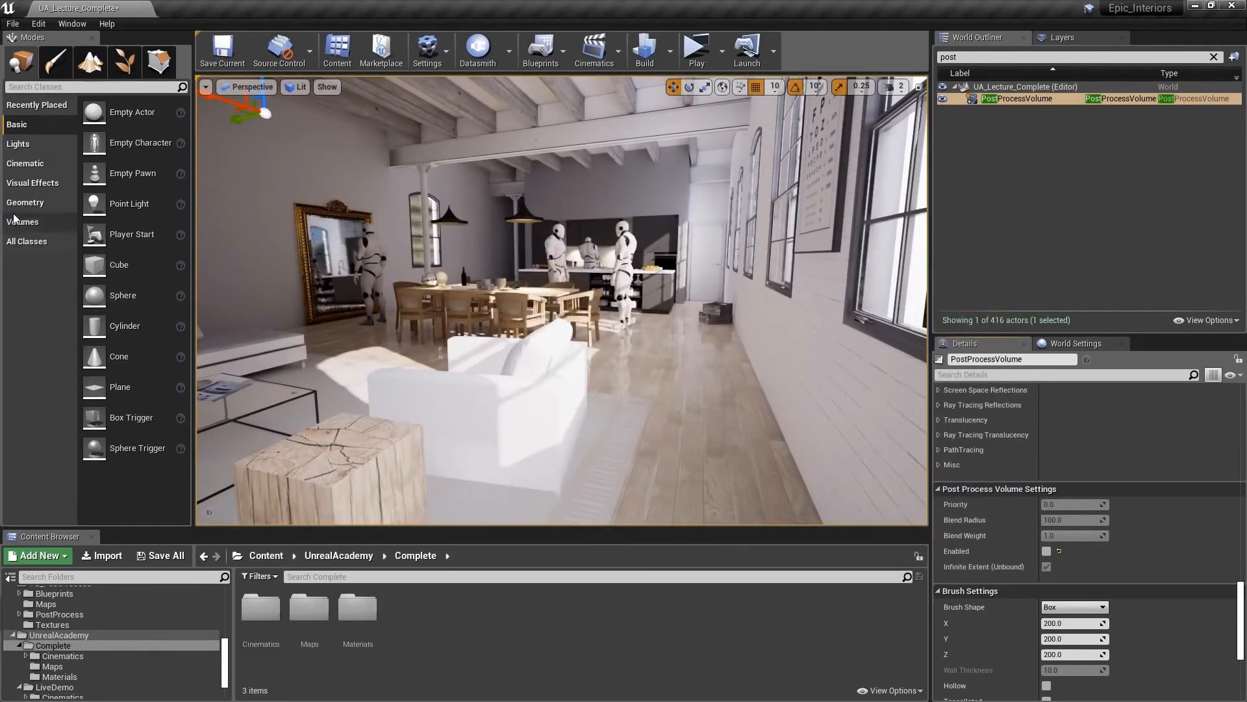
Search the placeable actors for "post" and add a Post Process Volume to the living room scene
{"action": "left_click", "coordinate": [24, 184]}
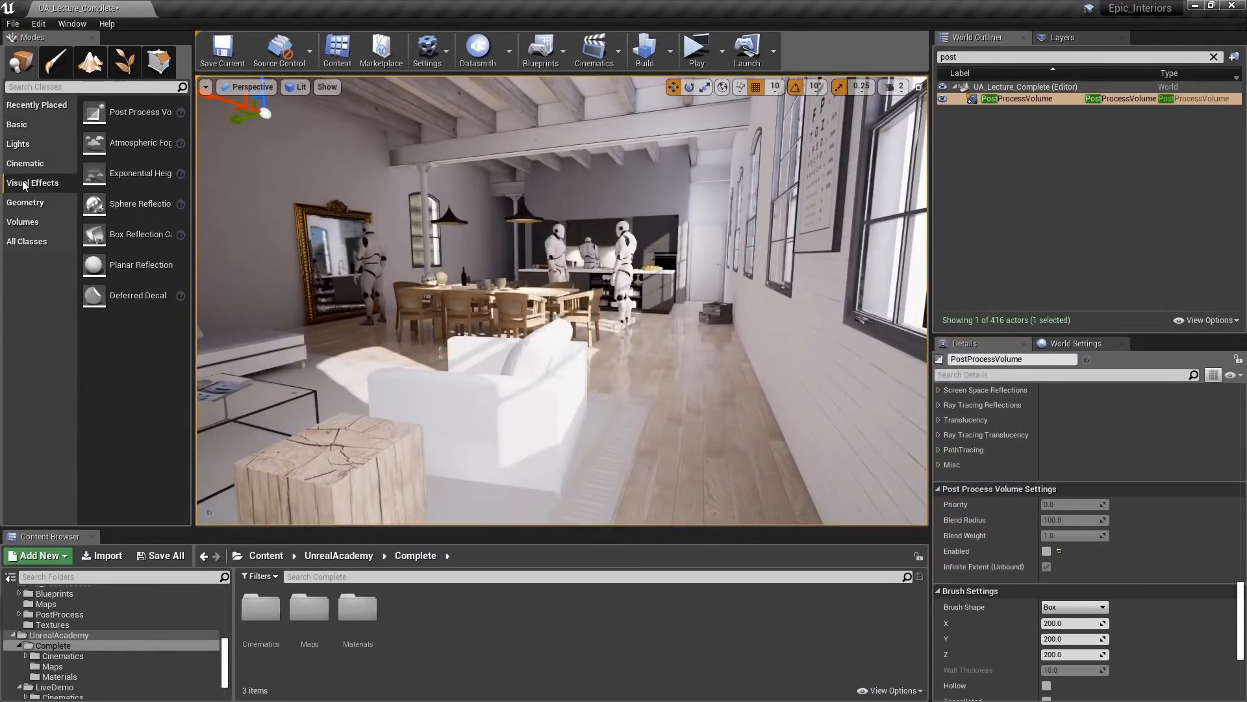
{"action": "left_click", "coordinate": [18, 222]}
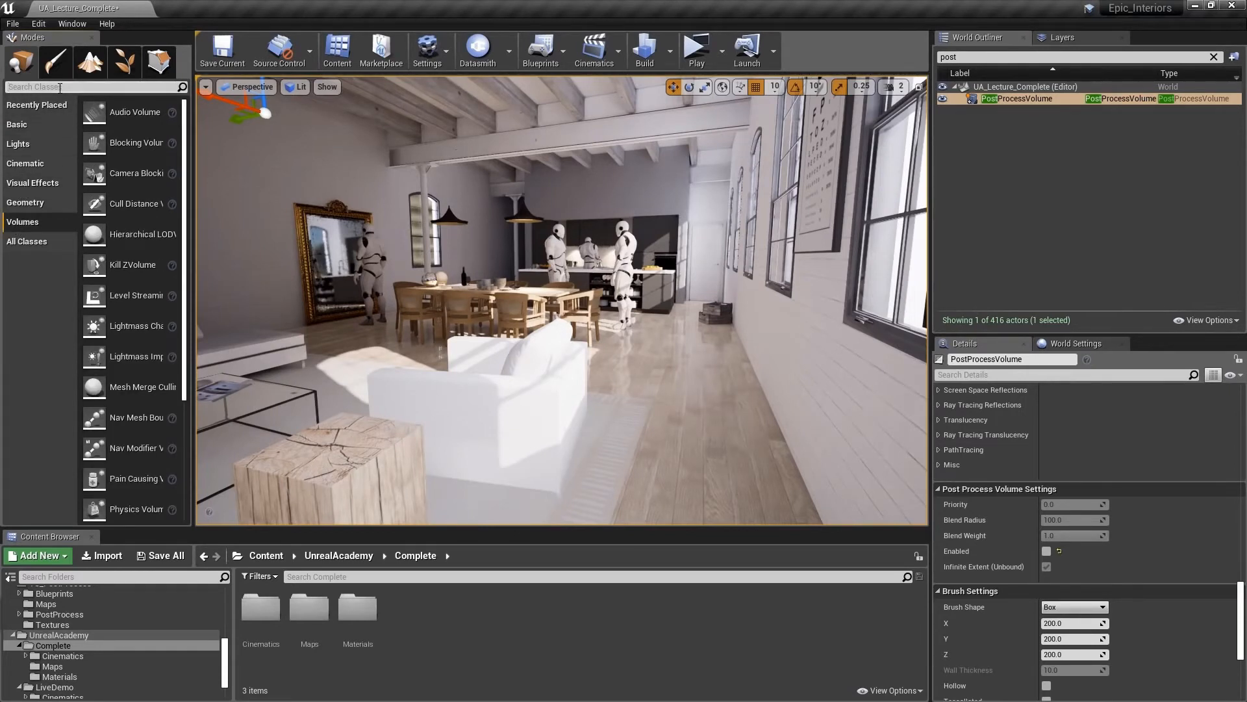
{"action": "type", "text": "post"}
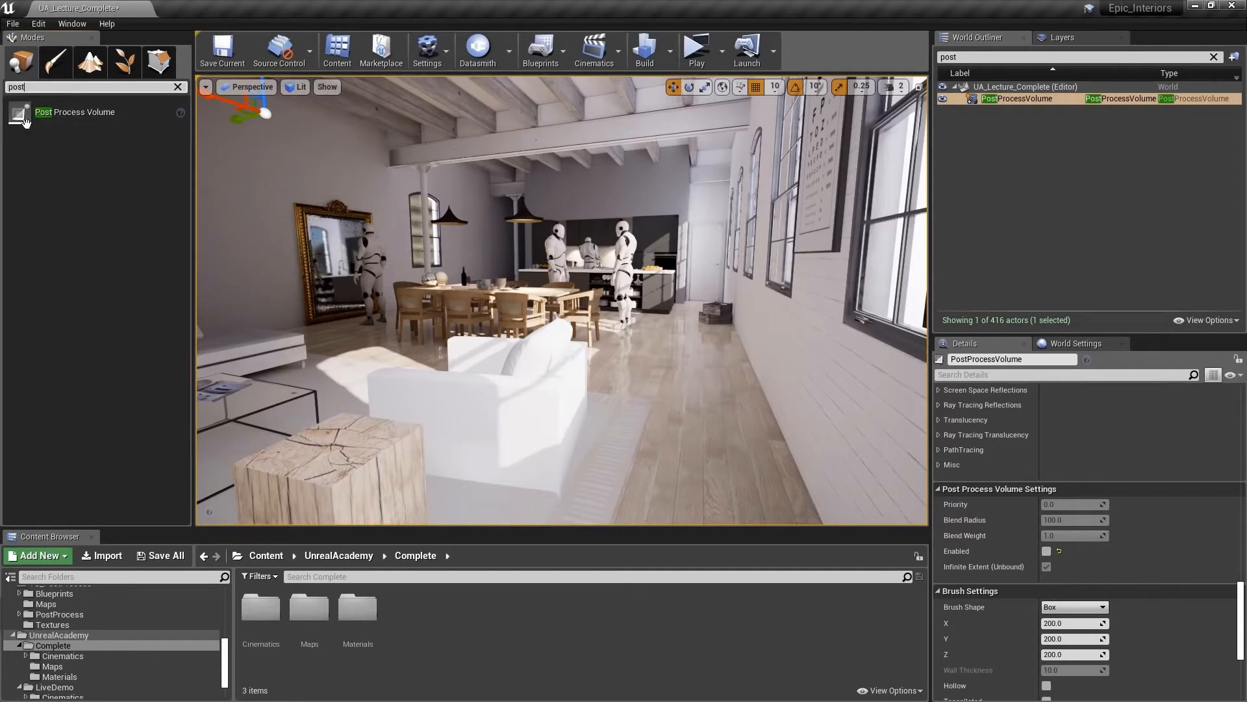
{"action": "left_click_drag", "start_coordinate": [25, 122], "coordinate": [319, 316]}
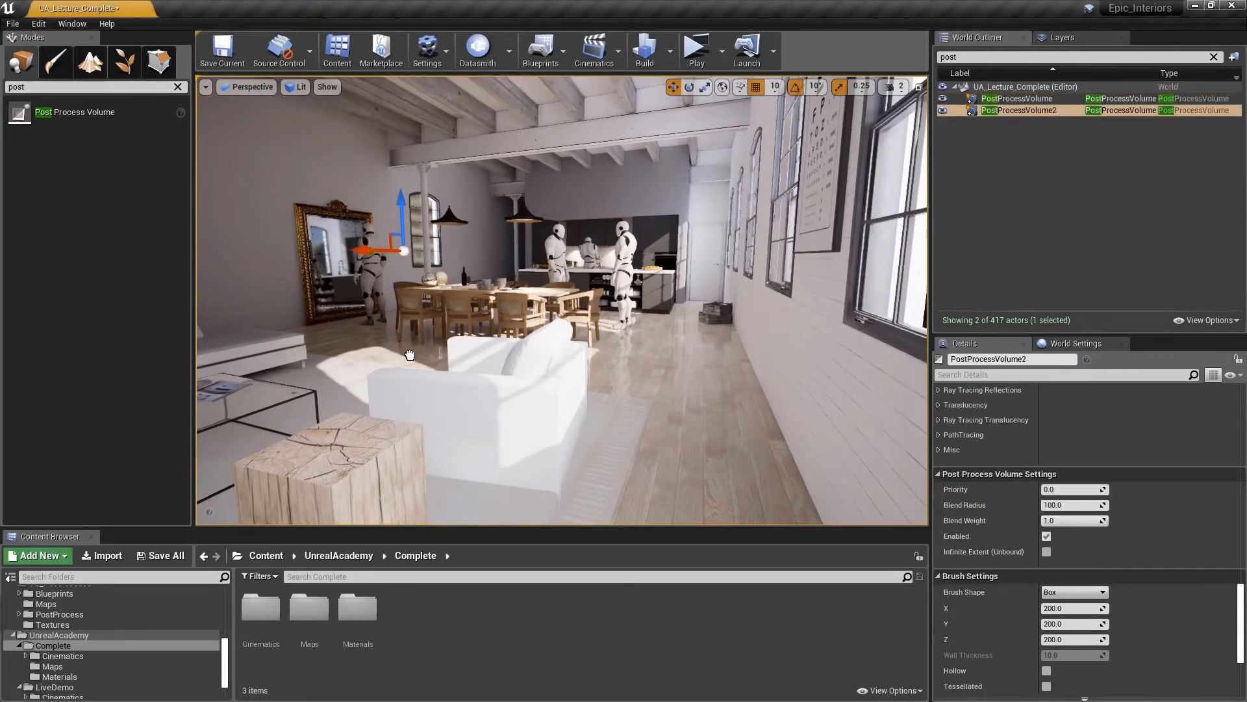
Check the new post process volume's bounds in the viewport and enable its Infinite Extent (Unbound) setting
{"action": "key", "text": "g"}
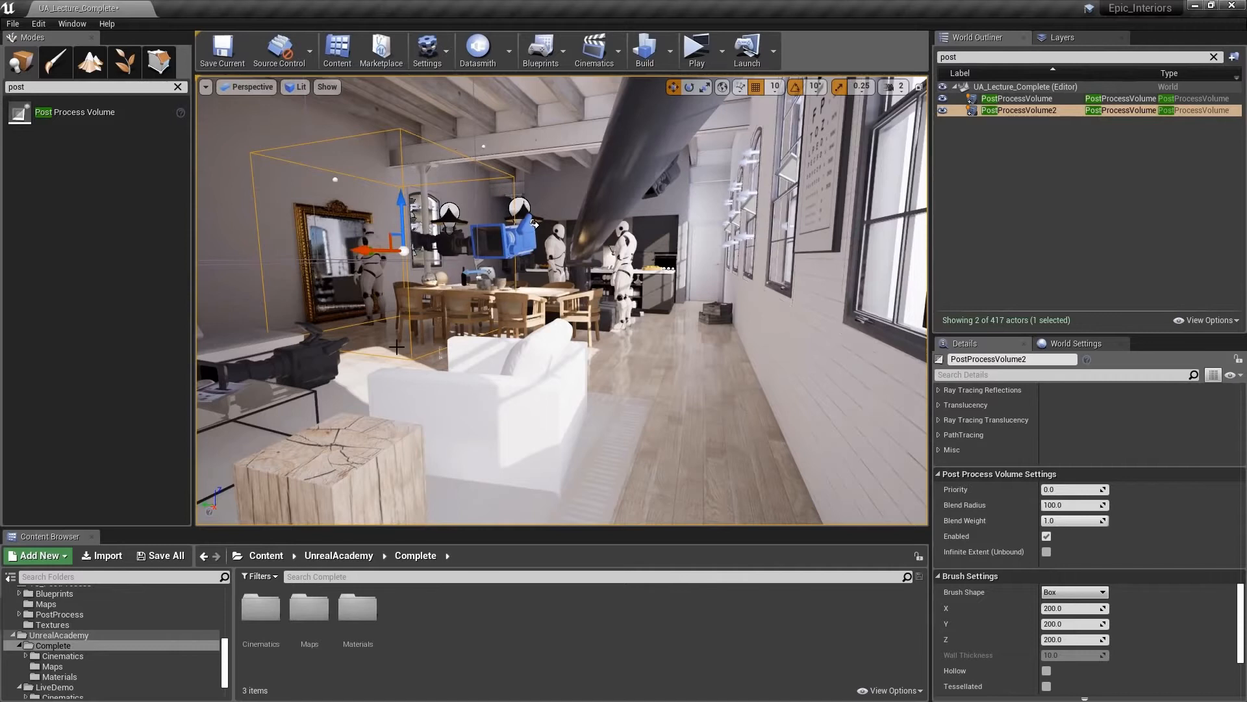
{"action": "key", "text": "g"}
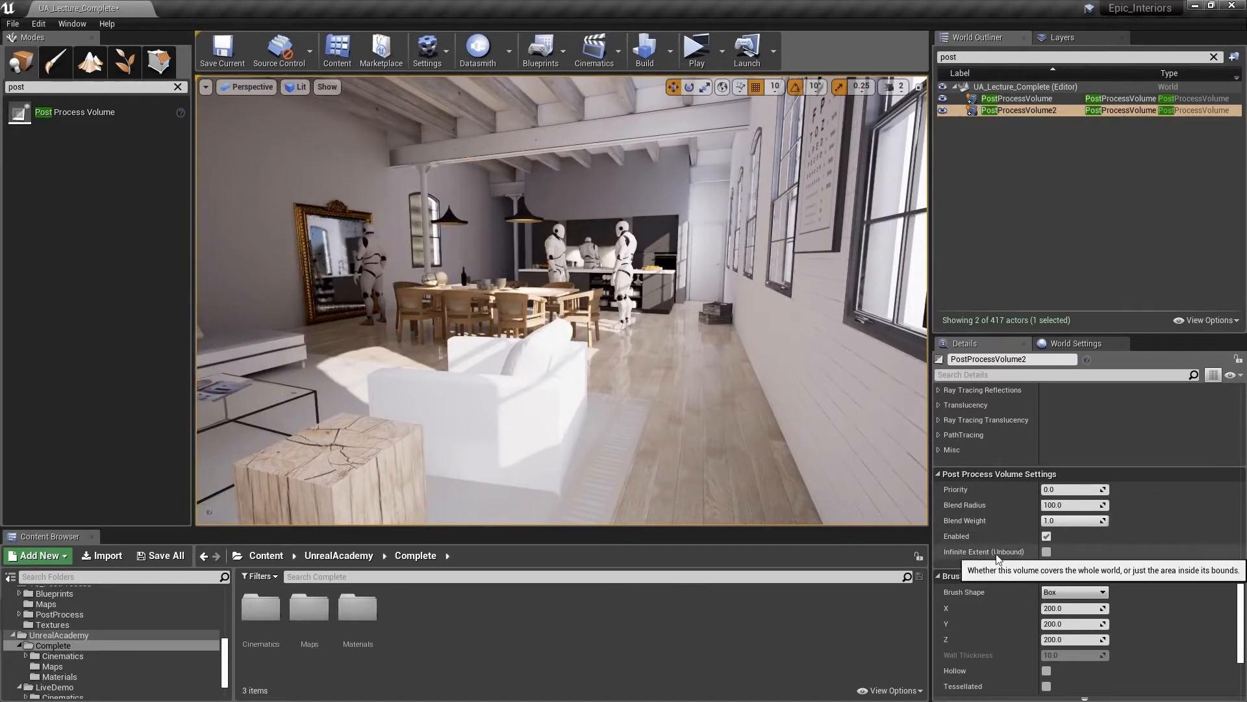
{"action": "left_click", "coordinate": [1047, 552]}
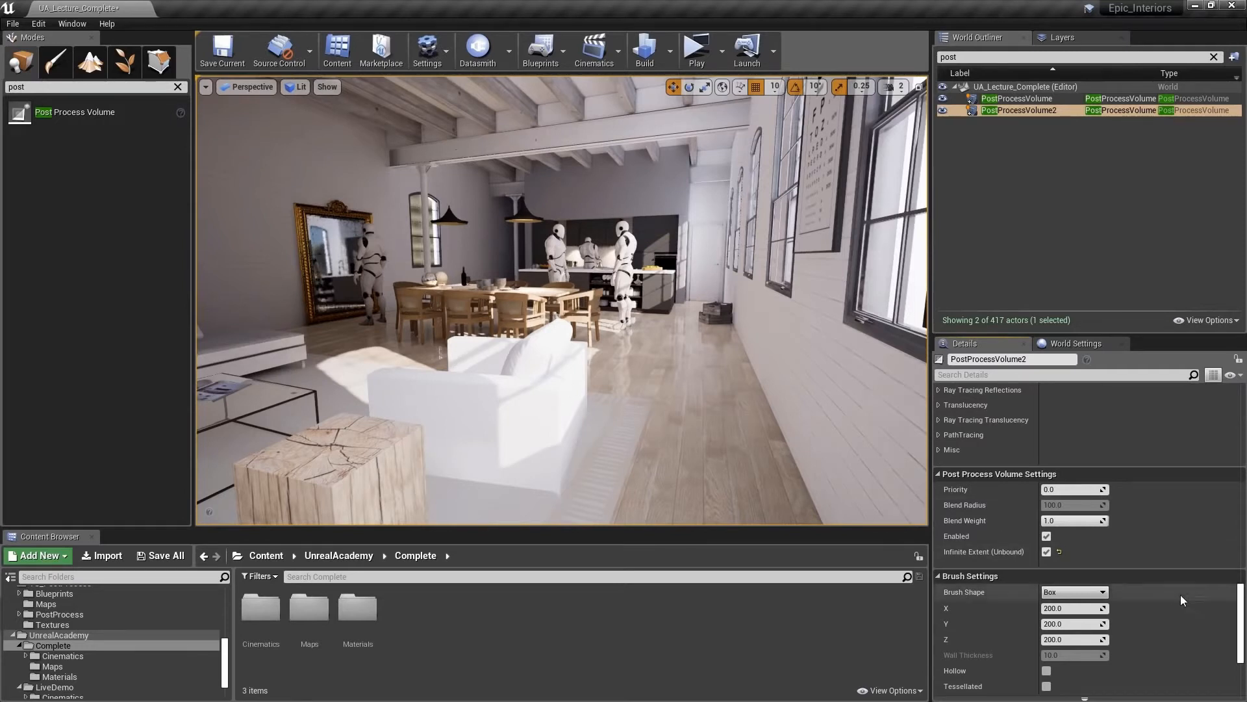
Review the volume's Lens settings, collapsing Lens Flares and Image Effects and expanding Depth of Field
{"action": "left_click_drag", "start_coordinate": [1242, 614], "coordinate": [1245, 406]}
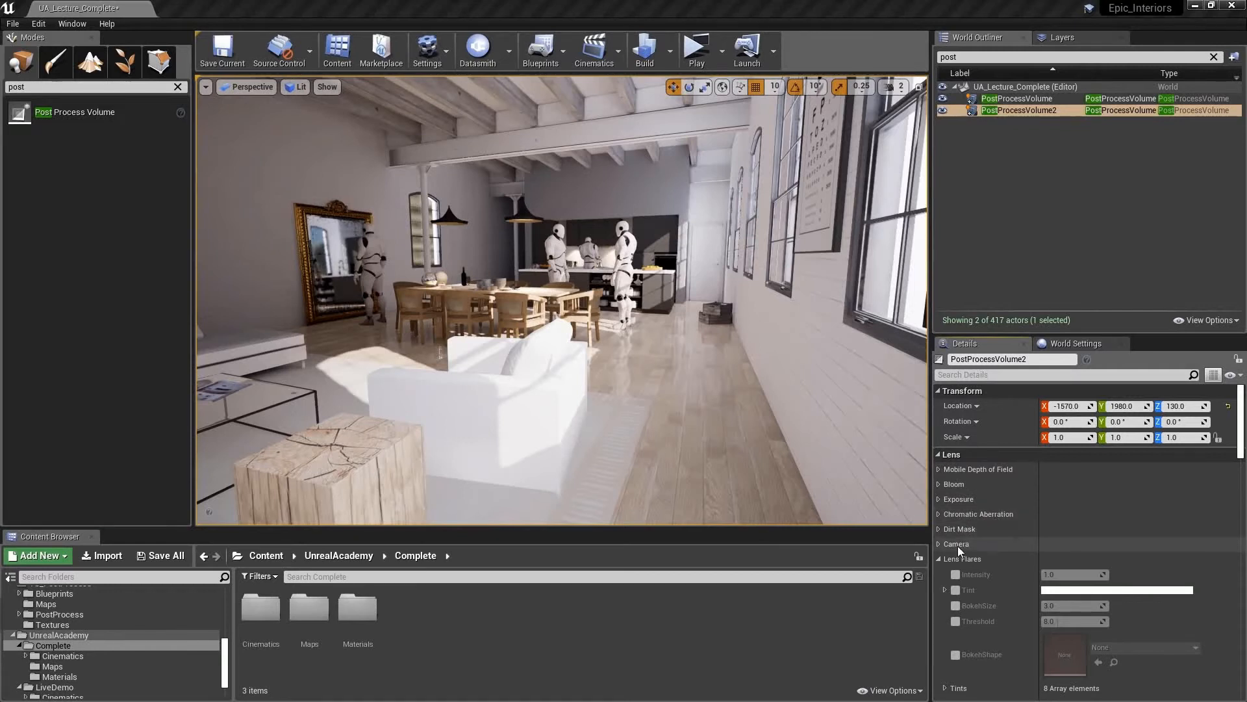
{"action": "left_click", "coordinate": [936, 559]}
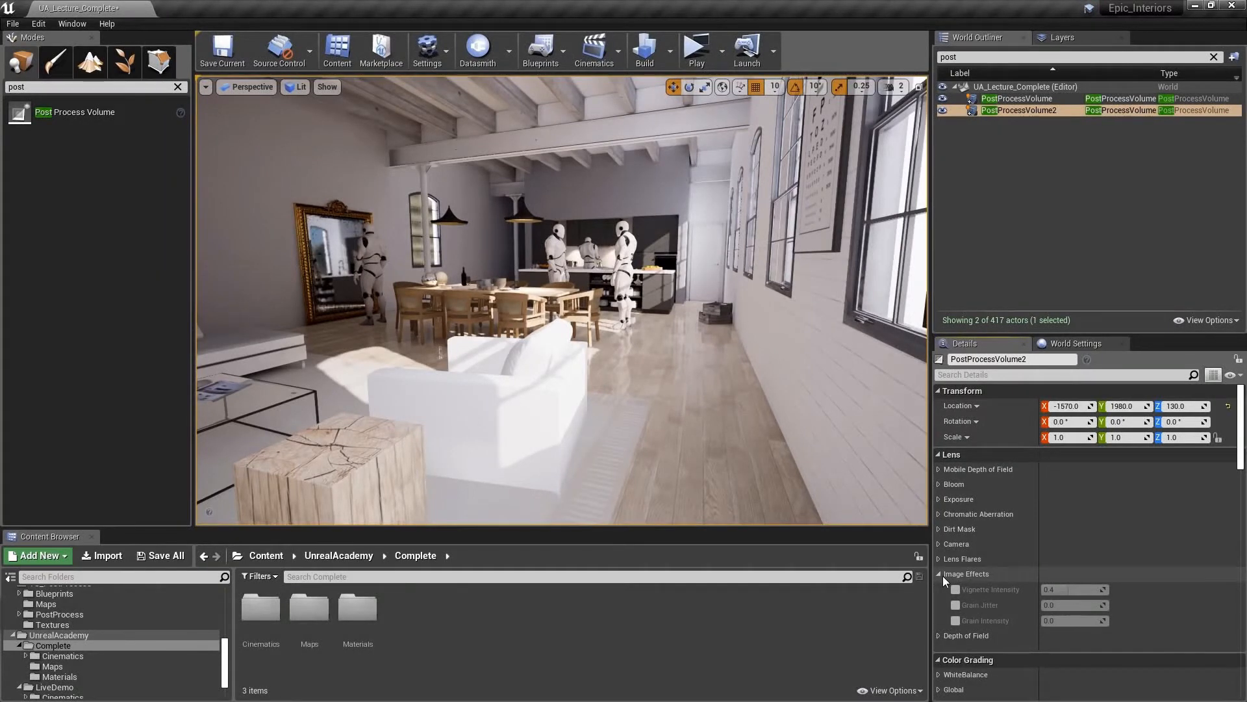
{"action": "left_click", "coordinate": [940, 575]}
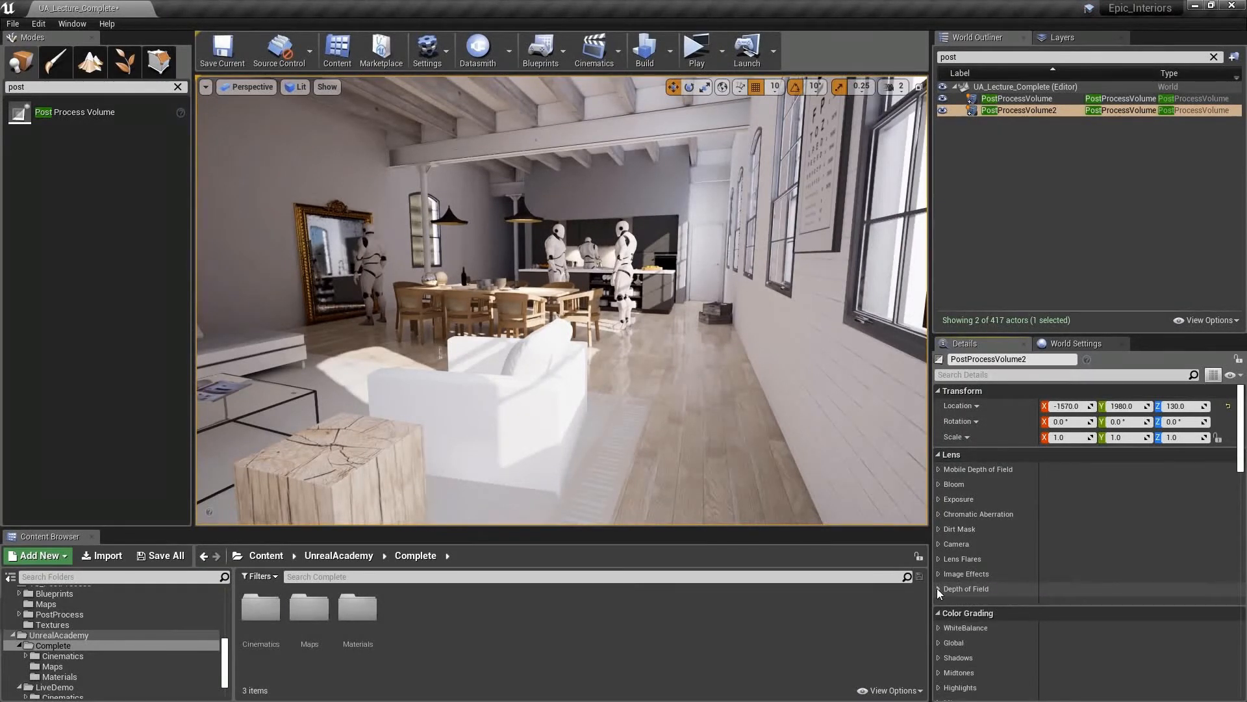
{"action": "left_click", "coordinate": [940, 589]}
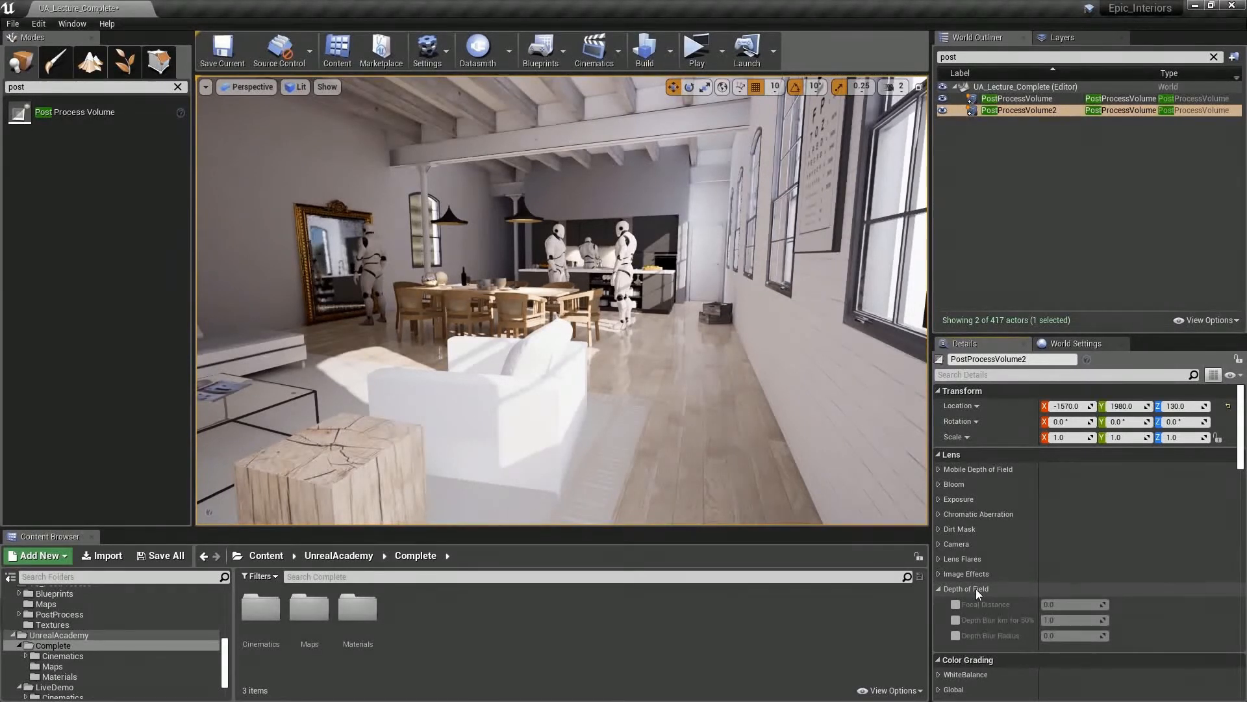
Open the Master sequence from the Cinematics folder in a maximized Sequencer and open its first shot
{"action": "double_click", "coordinate": [259, 607]}
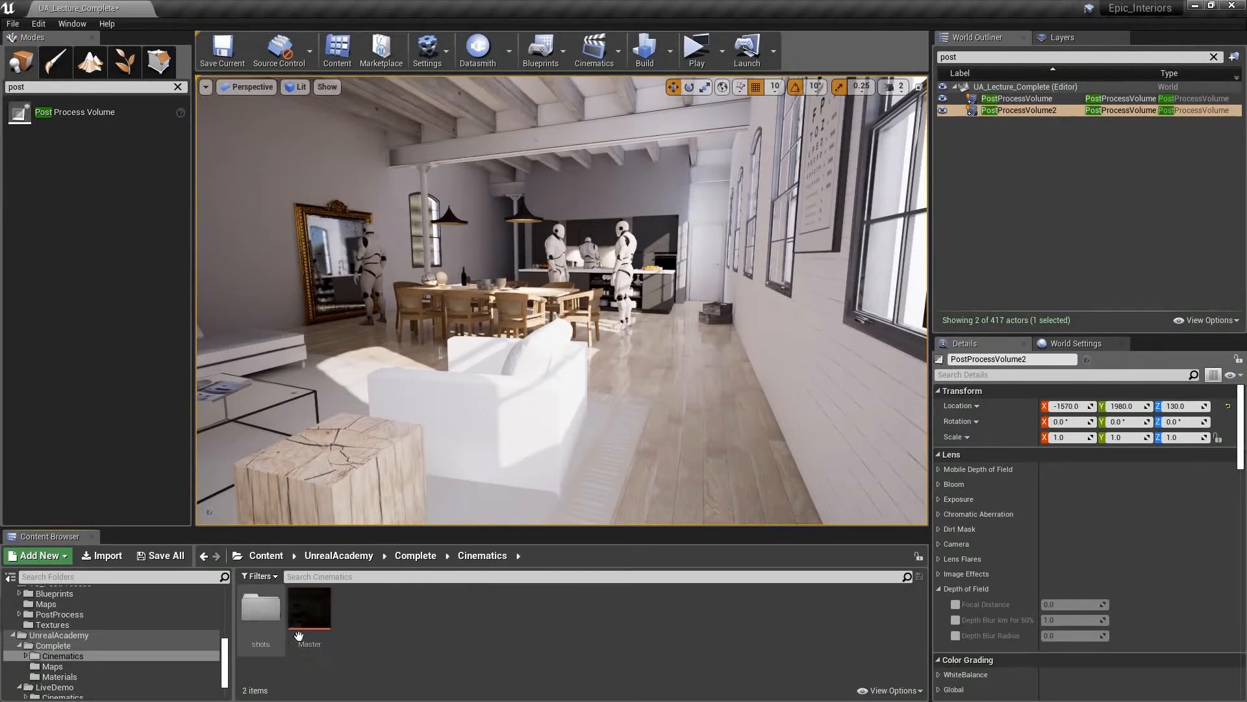
{"action": "double_click", "coordinate": [300, 631]}
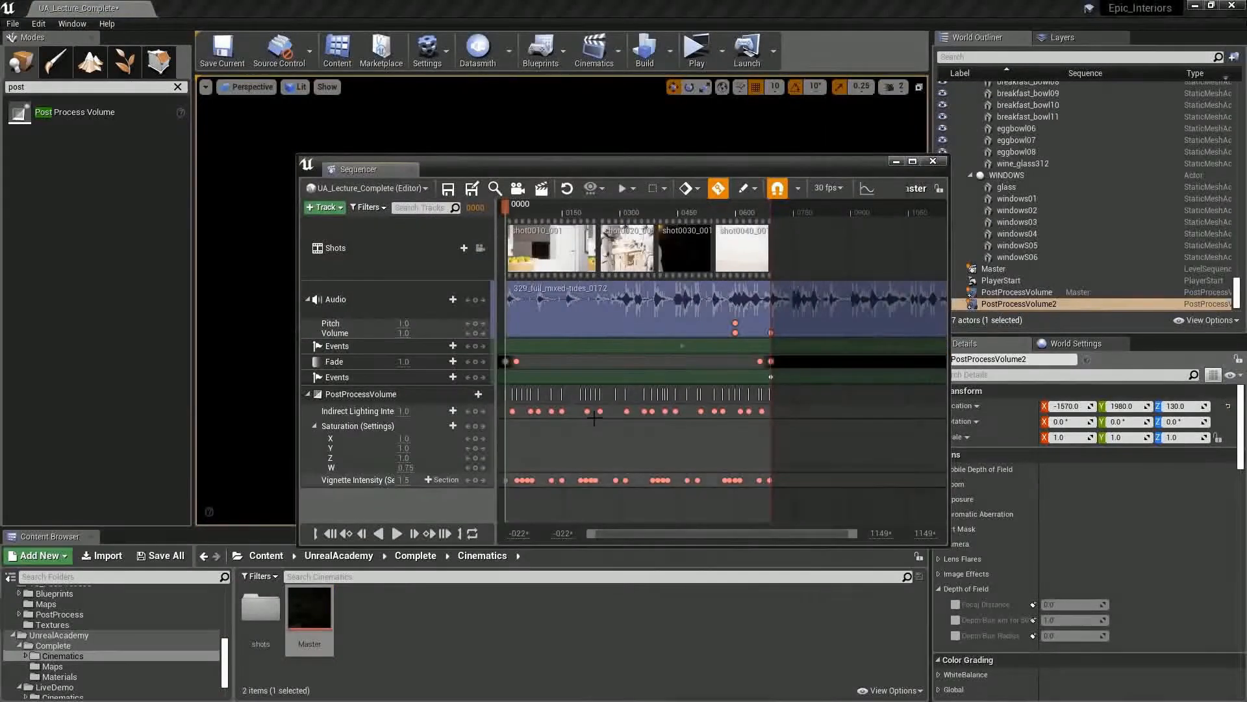
{"action": "left_click", "coordinate": [912, 161]}
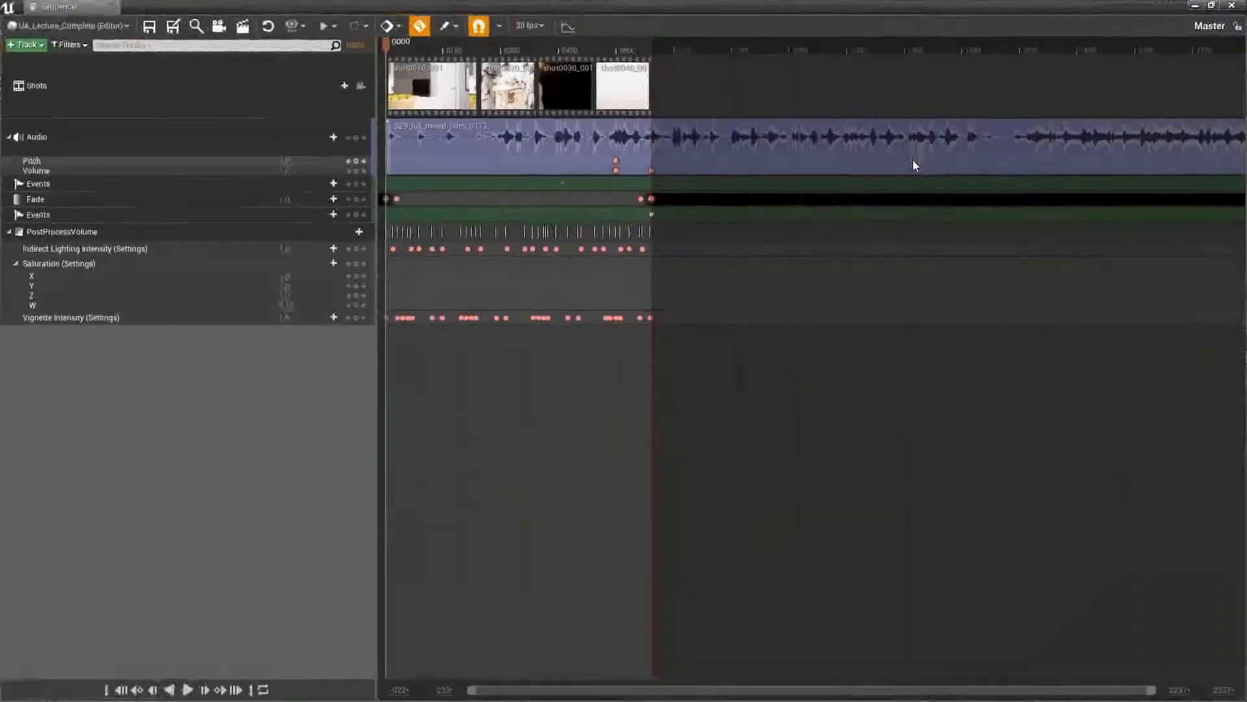
{"action": "double_click", "coordinate": [436, 88]}
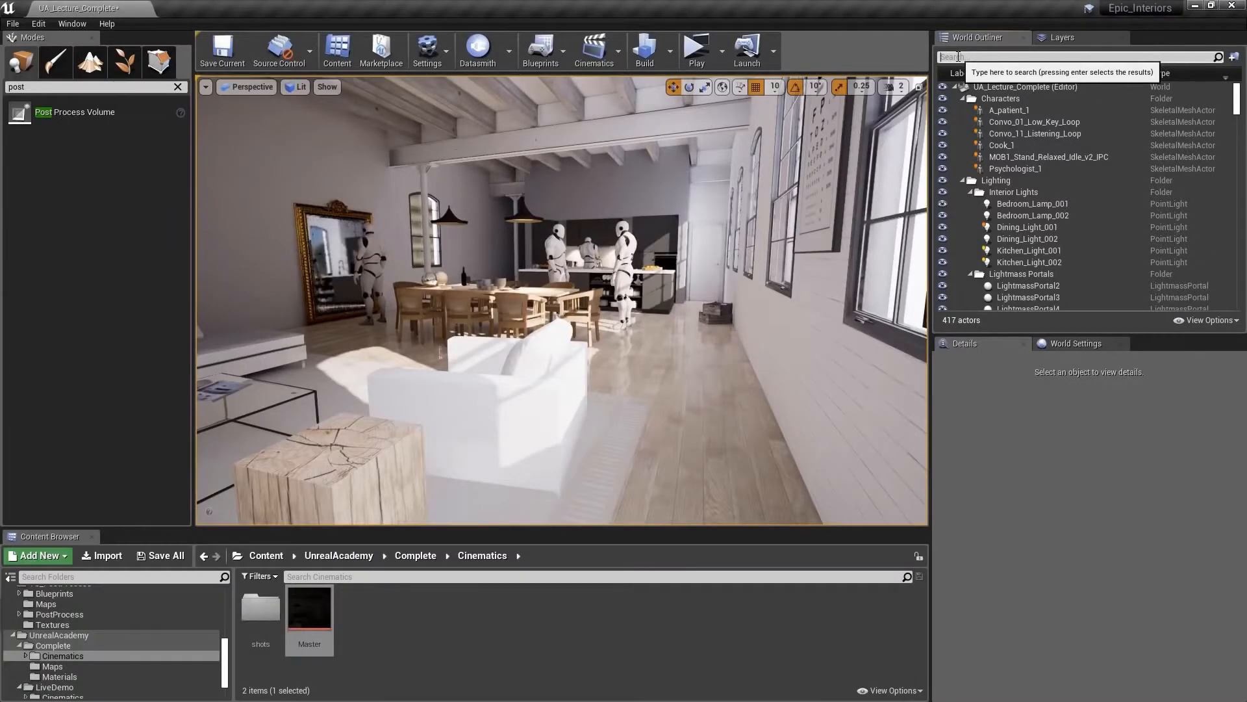
Filter the scene actors by "post", select PostProcessVolume2 and expand its Bloom settings
{"action": "type", "text": "post"}
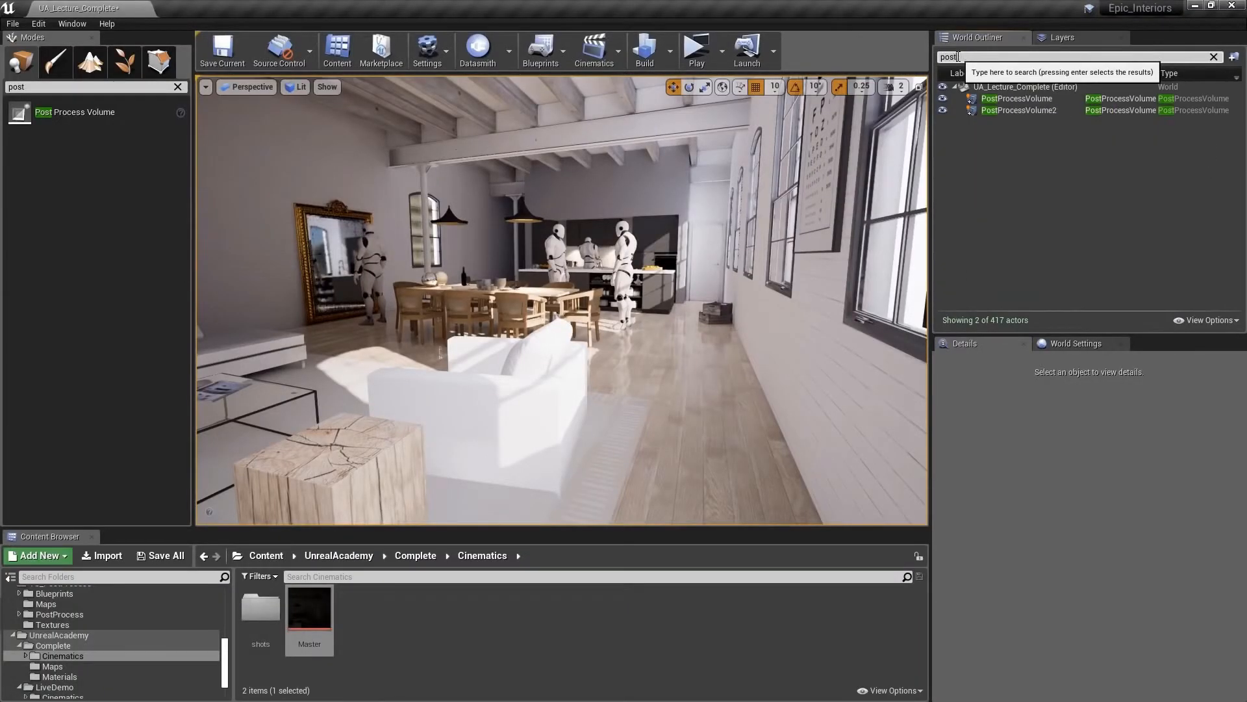
{"action": "left_click", "coordinate": [1035, 112]}
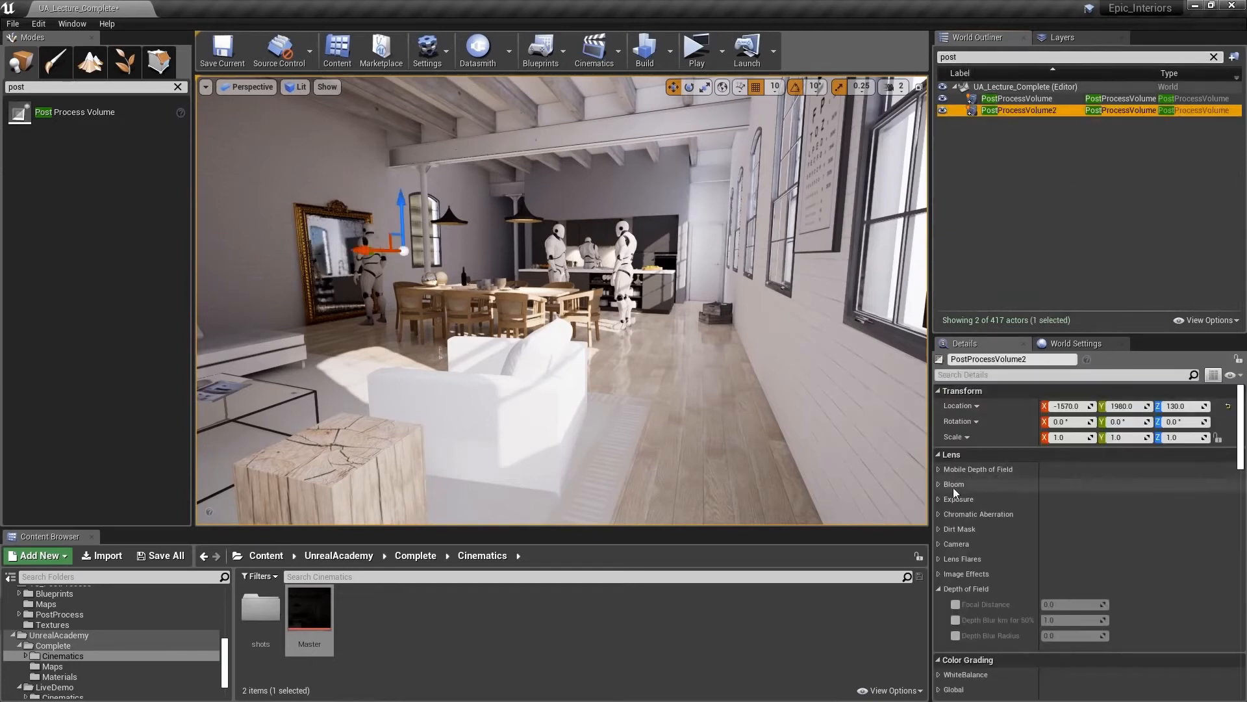
{"action": "left_click", "coordinate": [939, 484]}
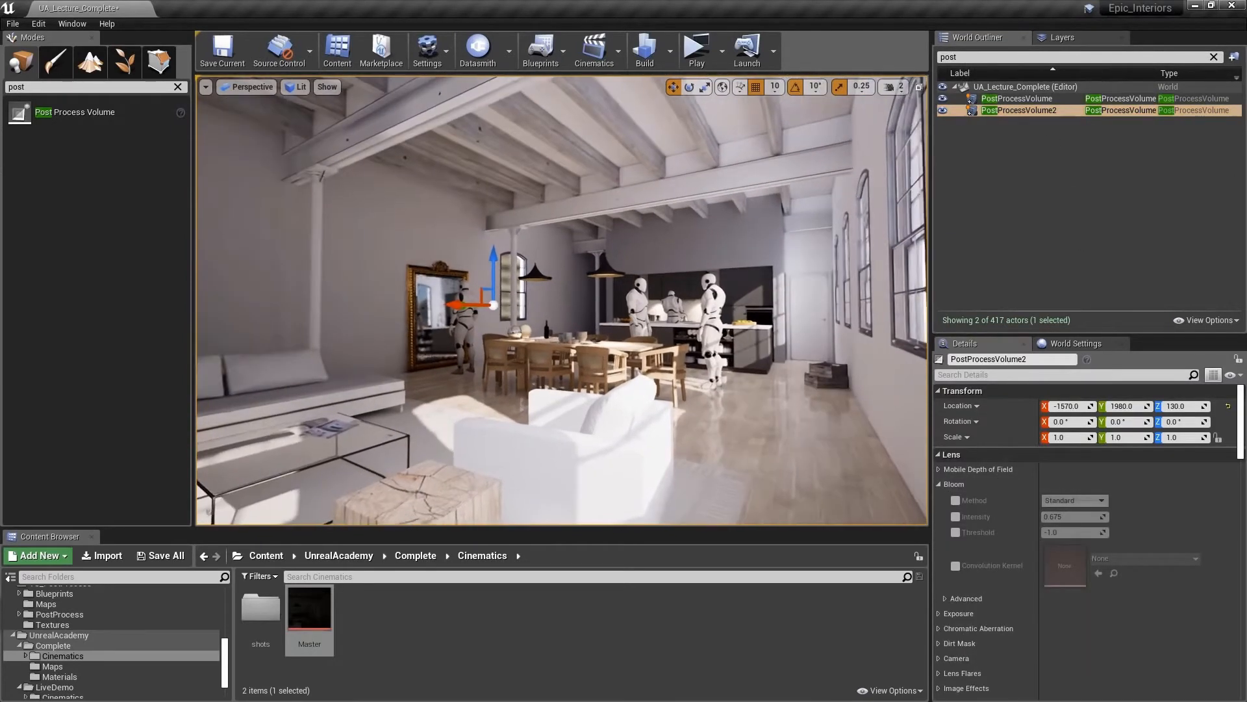
Enable the Bloom Method override with the Standard method while the sunlit windows are in view
{"action": "key", "text": "w"}
{"action": "right_click_drag", "start_coordinate": [562, 301], "coordinate": [734, 299]}
{"action": "key", "text": "a"}
{"action": "key", "text": "s"}
{"action": "right_click_drag", "start_coordinate": [609, 309], "coordinate": [636, 310]}
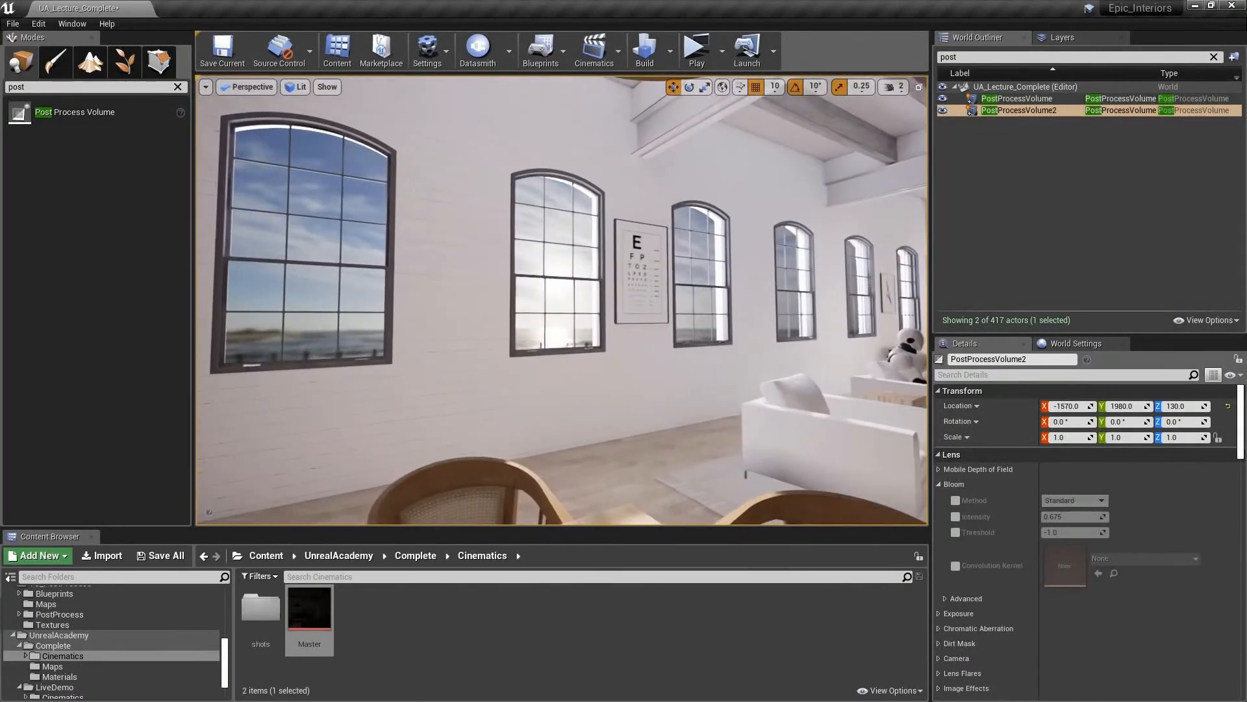
{"action": "left_click", "coordinate": [956, 500]}
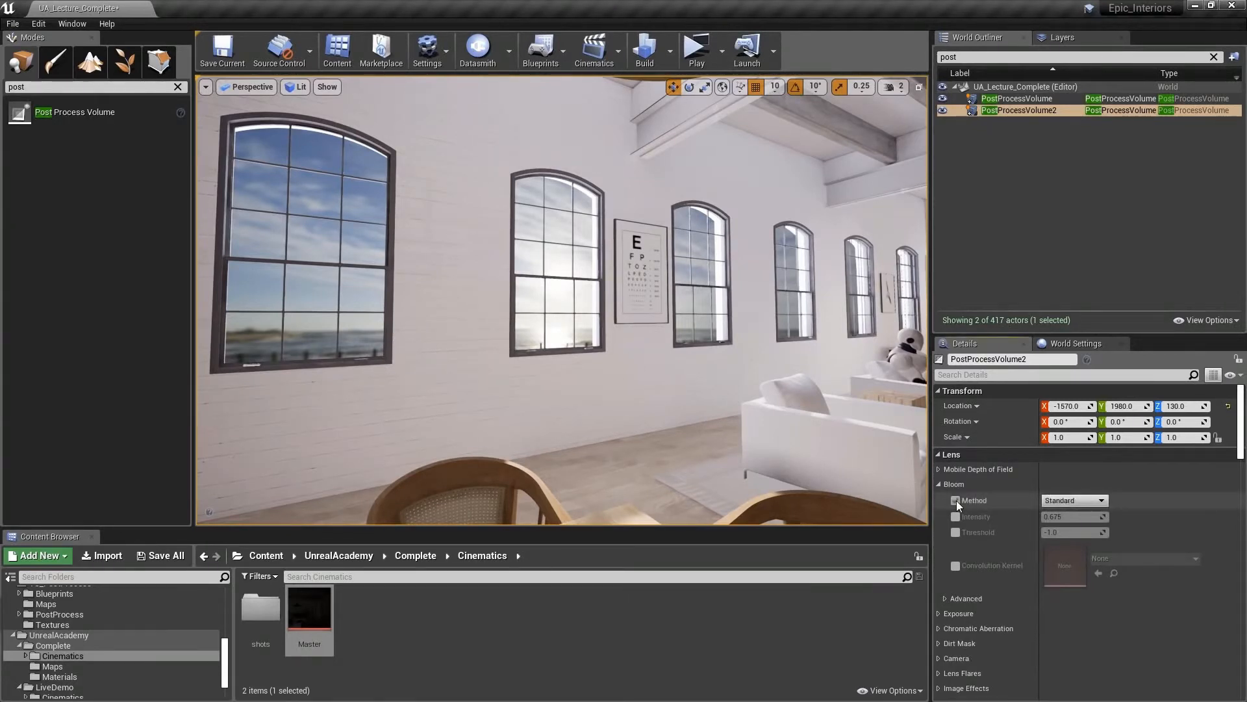
{"action": "left_click", "coordinate": [1075, 501]}
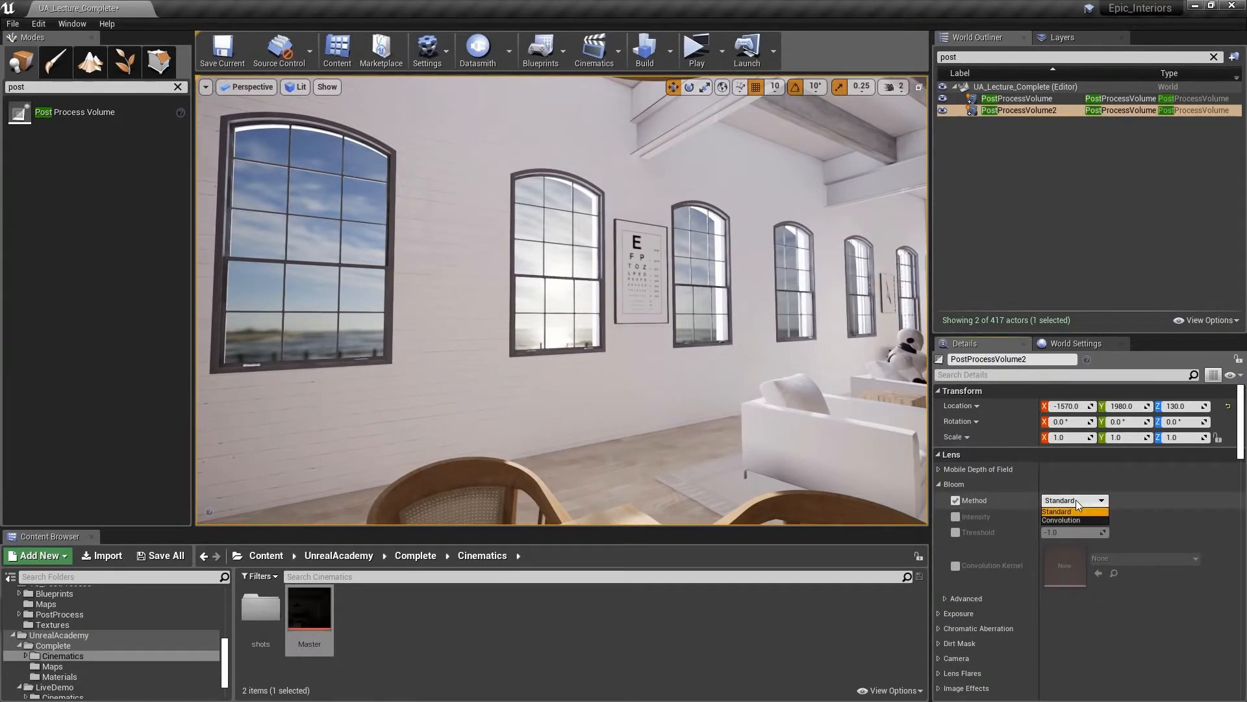
{"action": "left_click", "coordinate": [966, 507]}
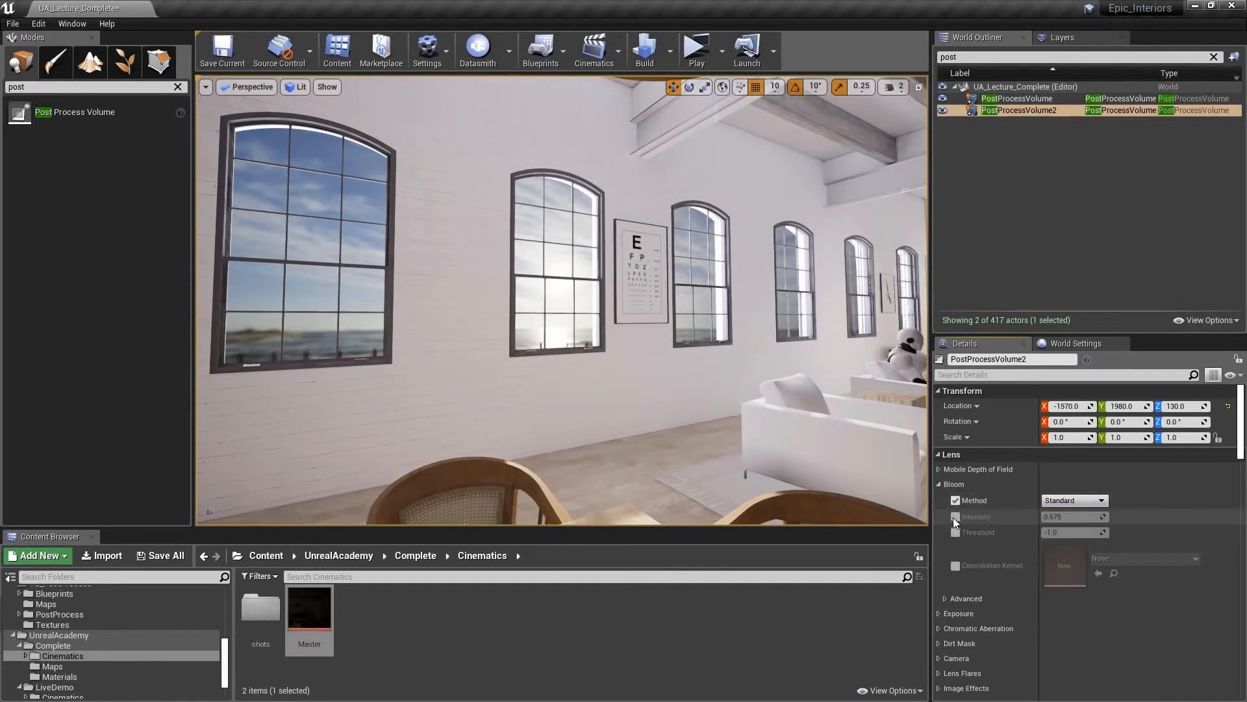
Enable the bloom Intensity and Threshold overrides, setting intensity to about 3.34 and threshold to about 6.46
{"action": "left_click", "coordinate": [955, 518]}
{"action": "left_click", "coordinate": [954, 532]}
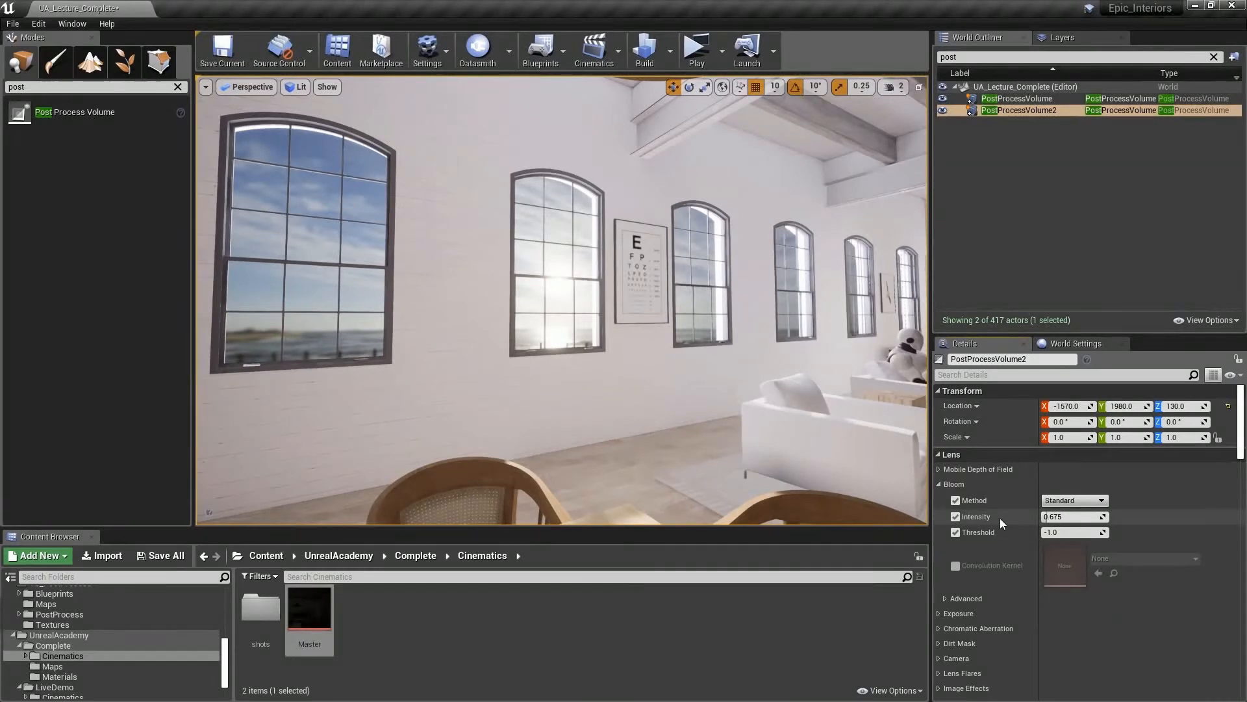
{"action": "left_click_drag", "start_coordinate": [1055, 516], "coordinate": [1098, 532]}
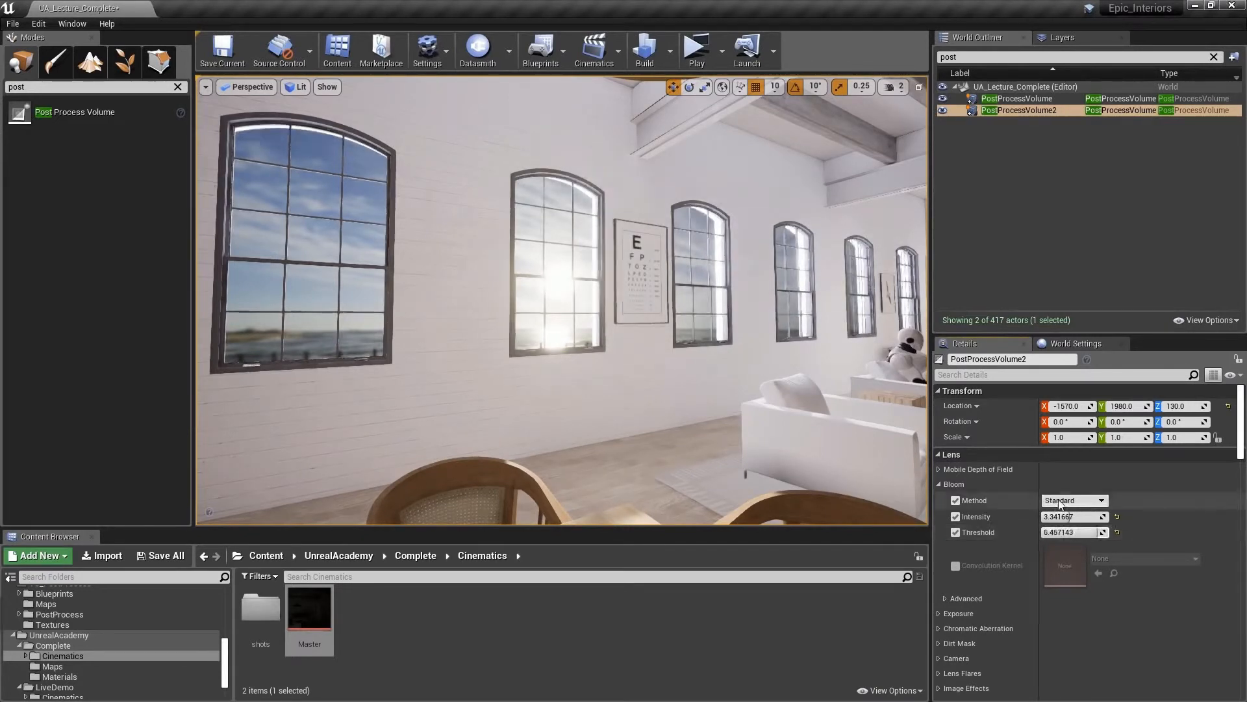
Switch the bloom method to Convolution and toggle the Convolution Kernel override on and off
{"action": "left_click", "coordinate": [1060, 502]}
{"action": "left_click", "coordinate": [1065, 524]}
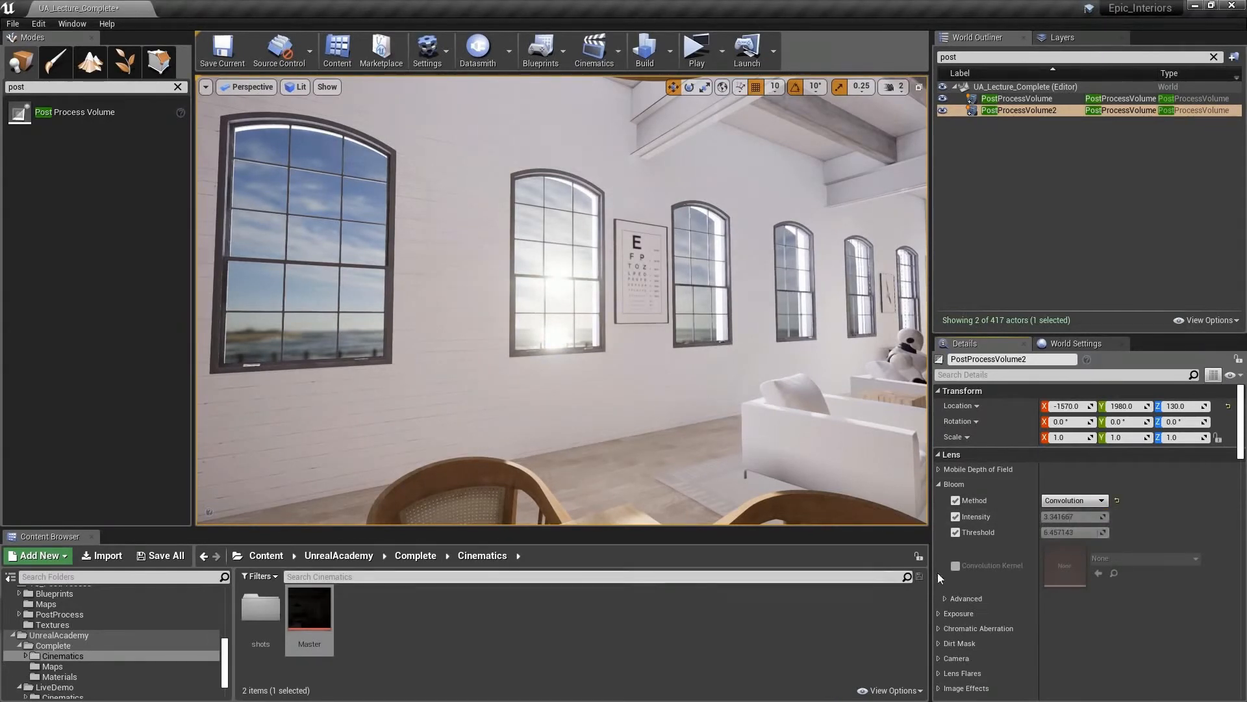
{"action": "left_click", "coordinate": [955, 565]}
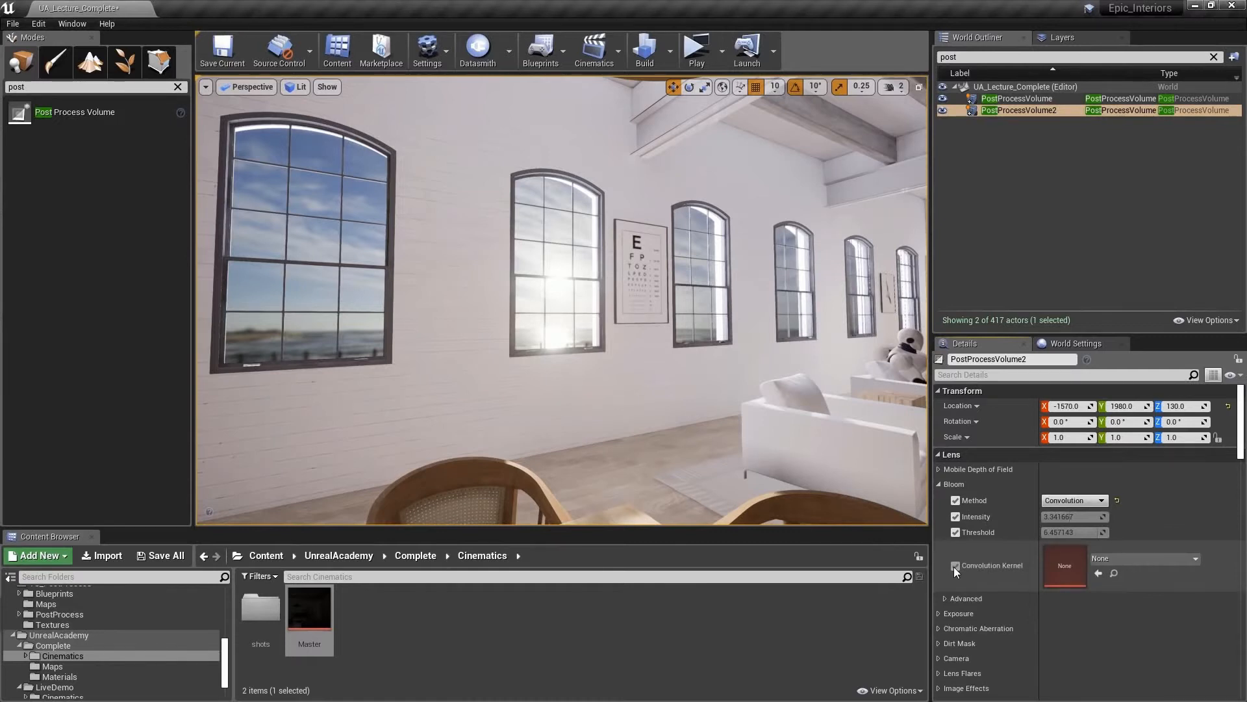
{"action": "left_click", "coordinate": [955, 566]}
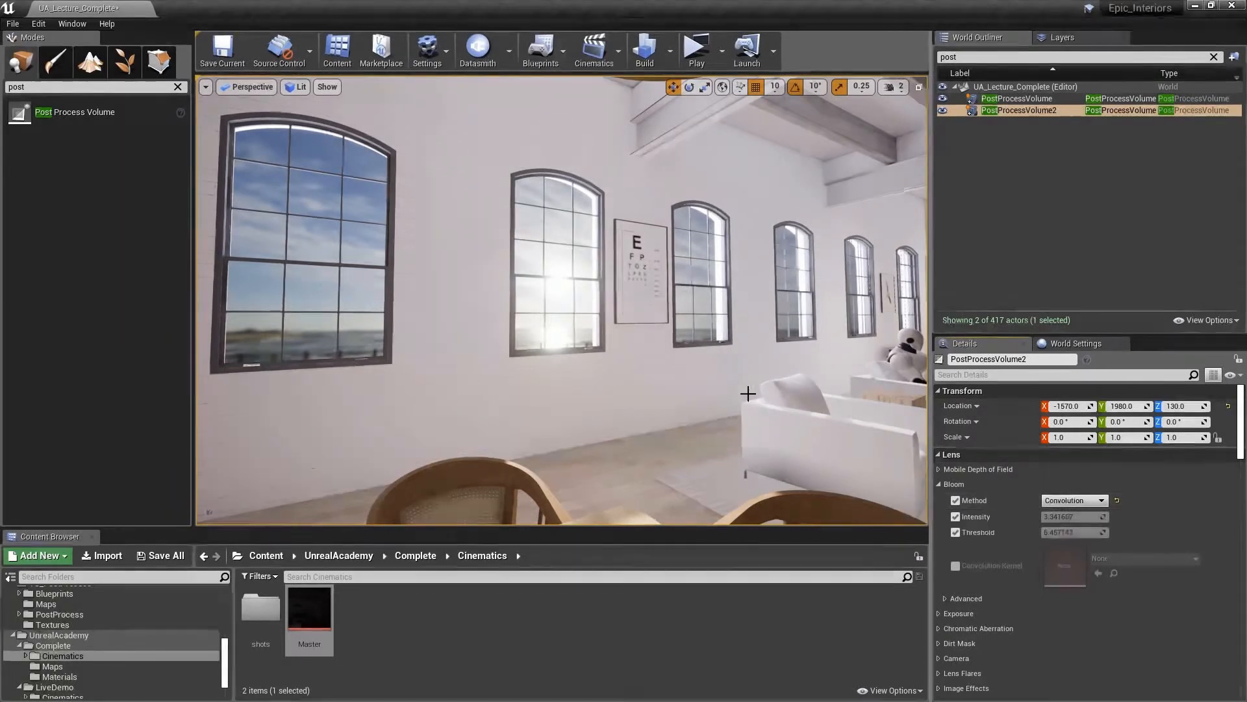
Examine the convolution bloom at the sunlit window, toggle the kernel override on and off, and expand the advanced bloom settings
{"action": "key", "text": "w"}
{"action": "right_click_drag", "start_coordinate": [671, 381], "coordinate": [496, 307]}
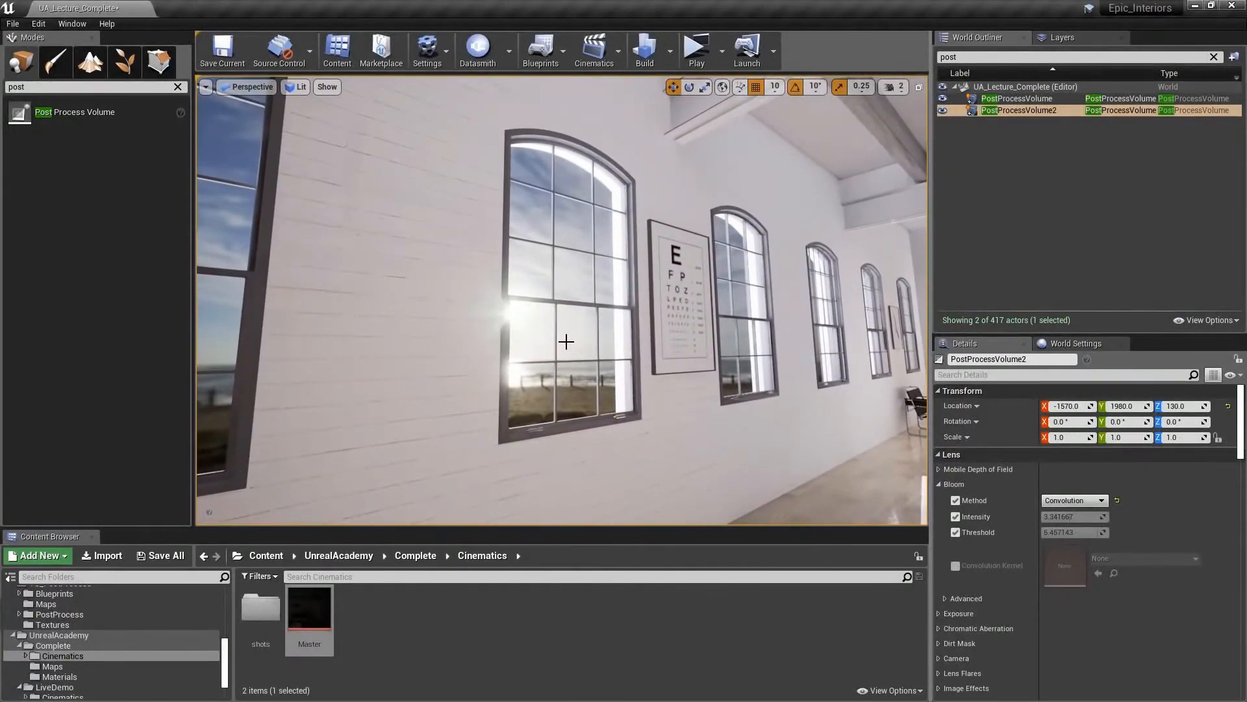
{"action": "right_click_drag", "start_coordinate": [566, 341], "coordinate": [610, 345]}
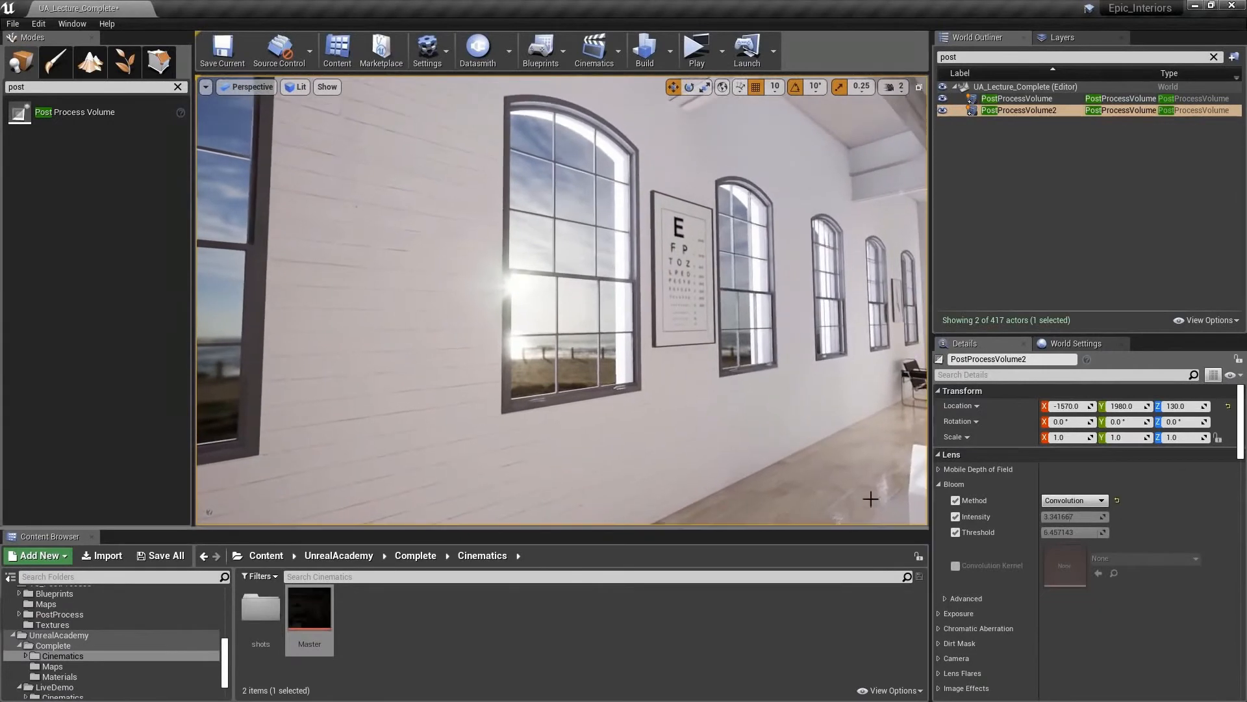
{"action": "left_click", "coordinate": [956, 565]}
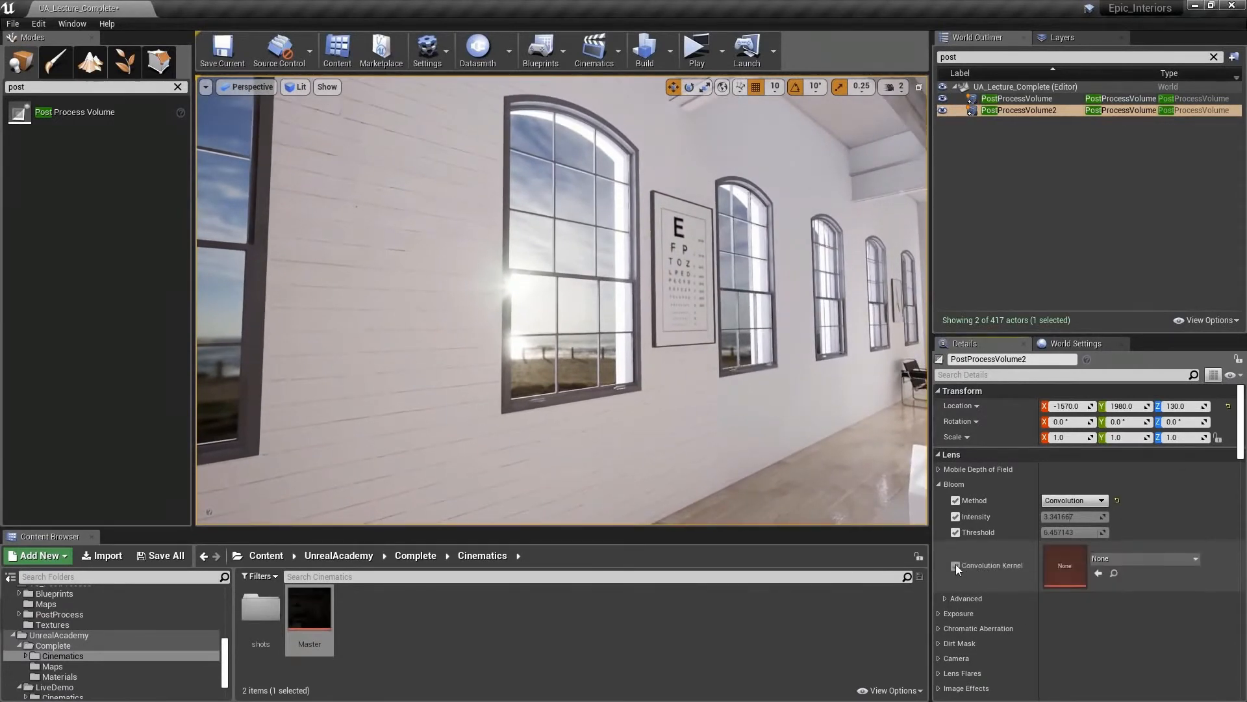
{"action": "left_click", "coordinate": [955, 565]}
{"action": "left_click", "coordinate": [945, 598]}
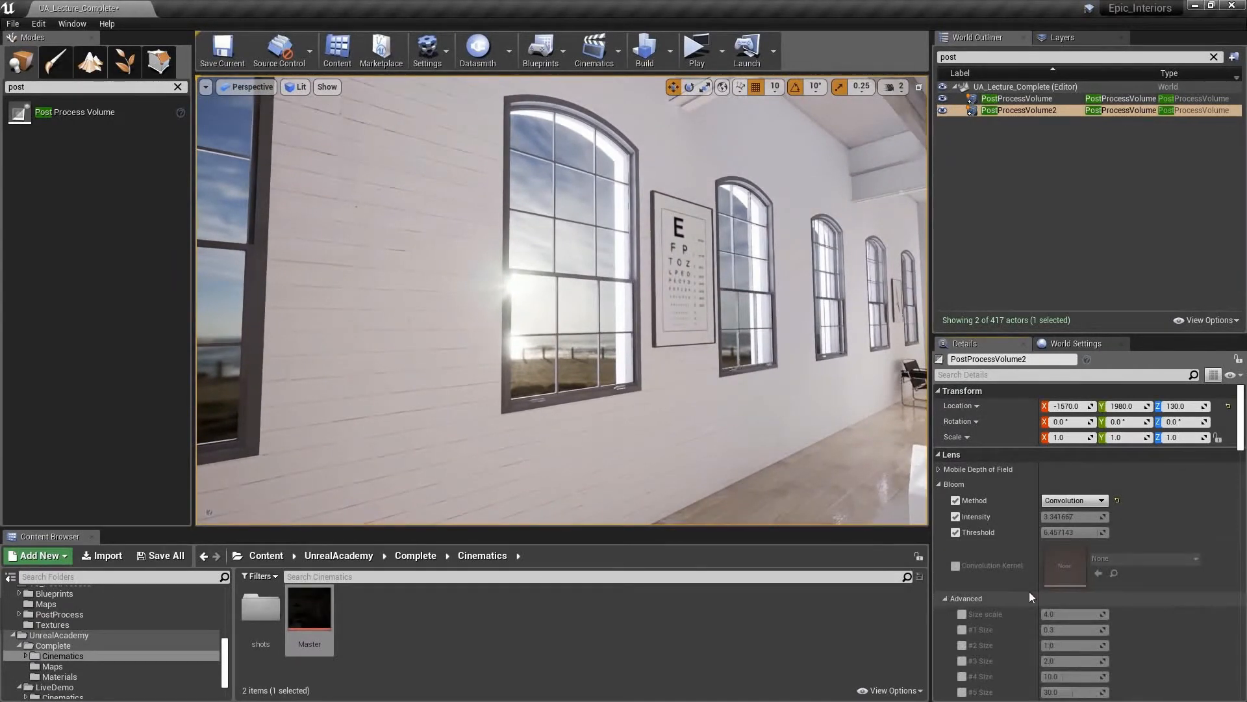
Enable all the advanced Convolution bloom overrides, setting Boost Min to about 4.2, Boost Max to about 25857 and Boost Mult to about 12.92
{"action": "scroll", "coordinate": [1039, 573], "scroll_direction": "down", "scroll_amount": 5}
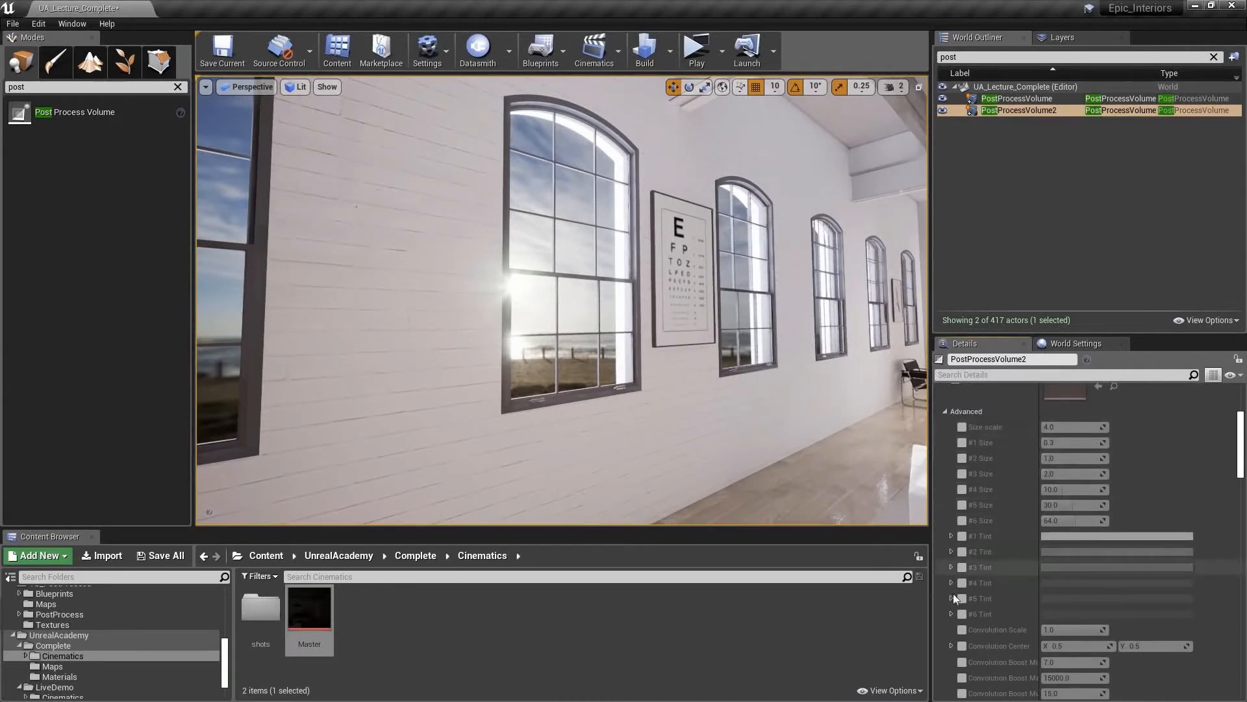
{"action": "scroll", "coordinate": [975, 611], "scroll_direction": "down", "scroll_amount": 2}
{"action": "left_click", "coordinate": [963, 567]}
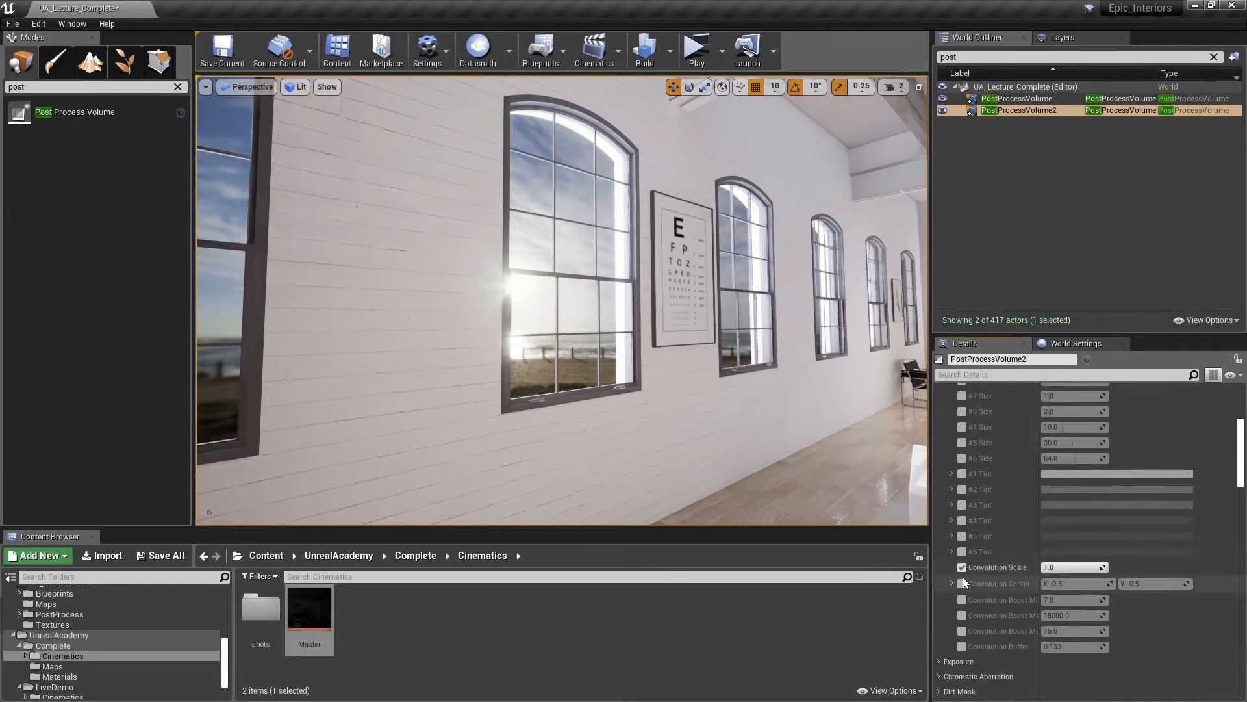
{"action": "left_click", "coordinate": [963, 583]}
{"action": "left_click", "coordinate": [961, 600]}
{"action": "left_click", "coordinate": [962, 615]}
{"action": "left_click", "coordinate": [961, 631]}
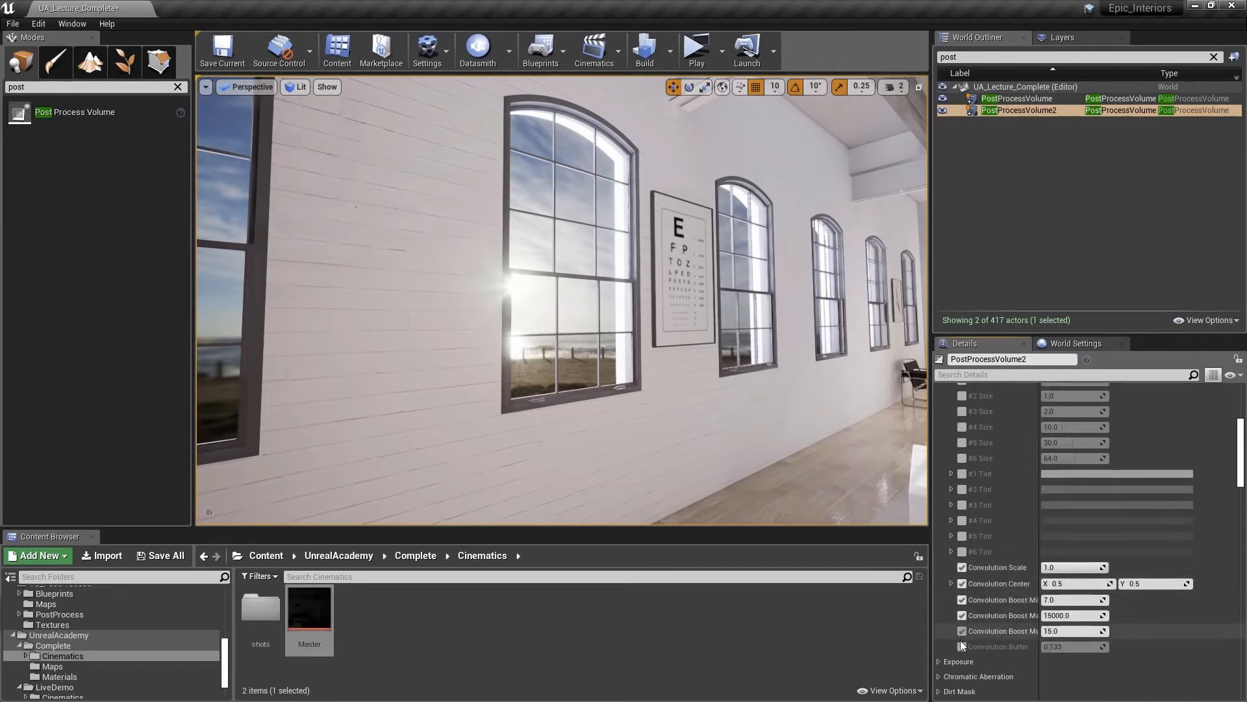
{"action": "left_click", "coordinate": [961, 646]}
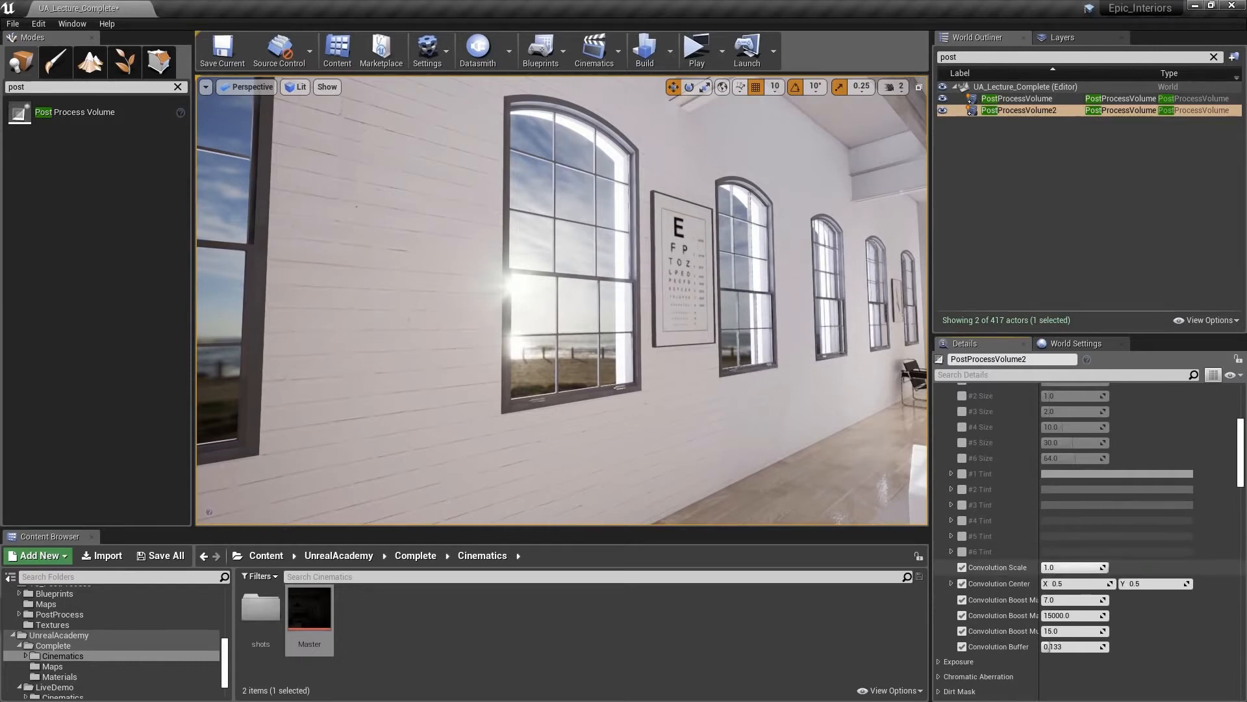
{"action": "left_click_drag", "start_coordinate": [1072, 567], "coordinate": [1062, 568]}
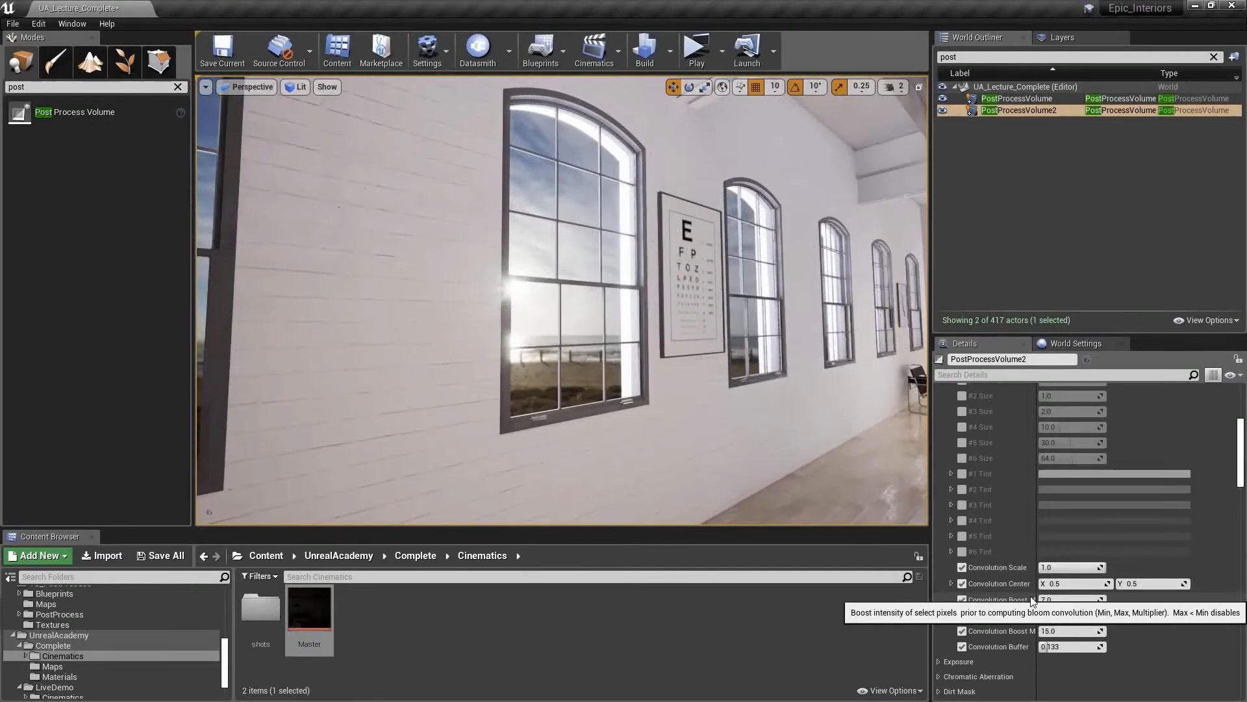
{"action": "left_click_drag", "start_coordinate": [1036, 594], "coordinate": [1088, 616]}
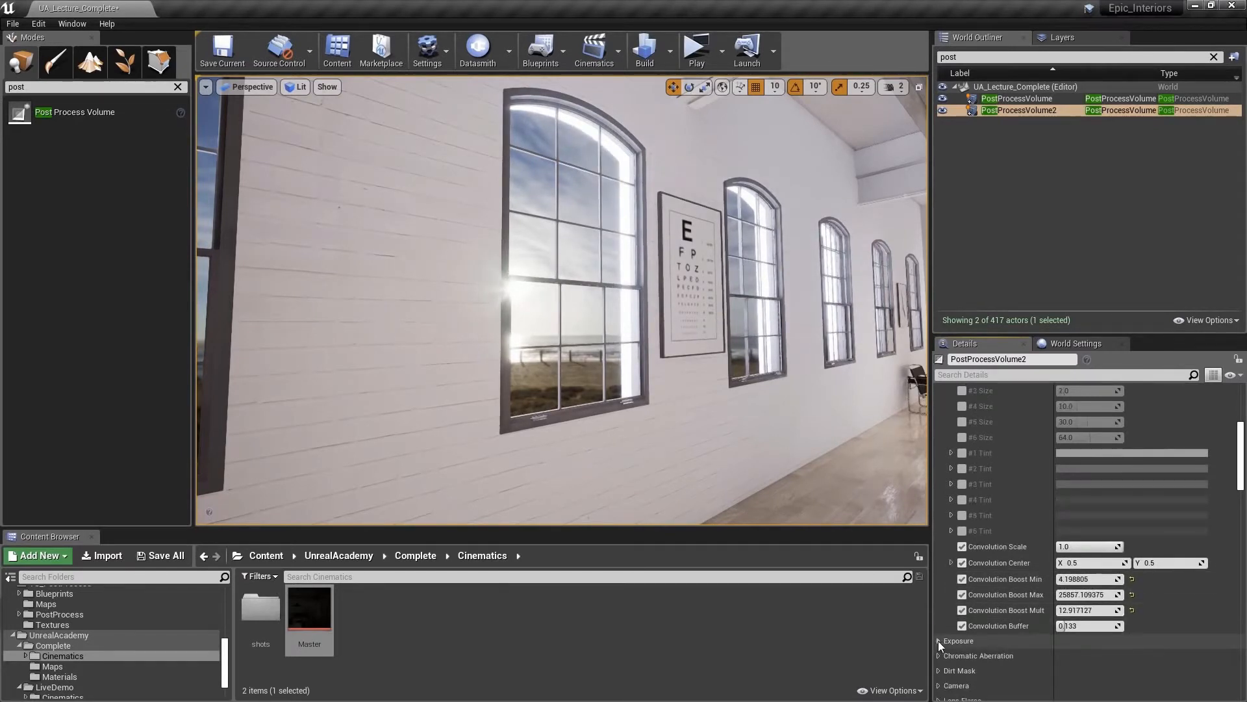
Expand the Exposure settings and enable the Metering Mode override with Auto Exposure Histogram
{"action": "left_click", "coordinate": [937, 641]}
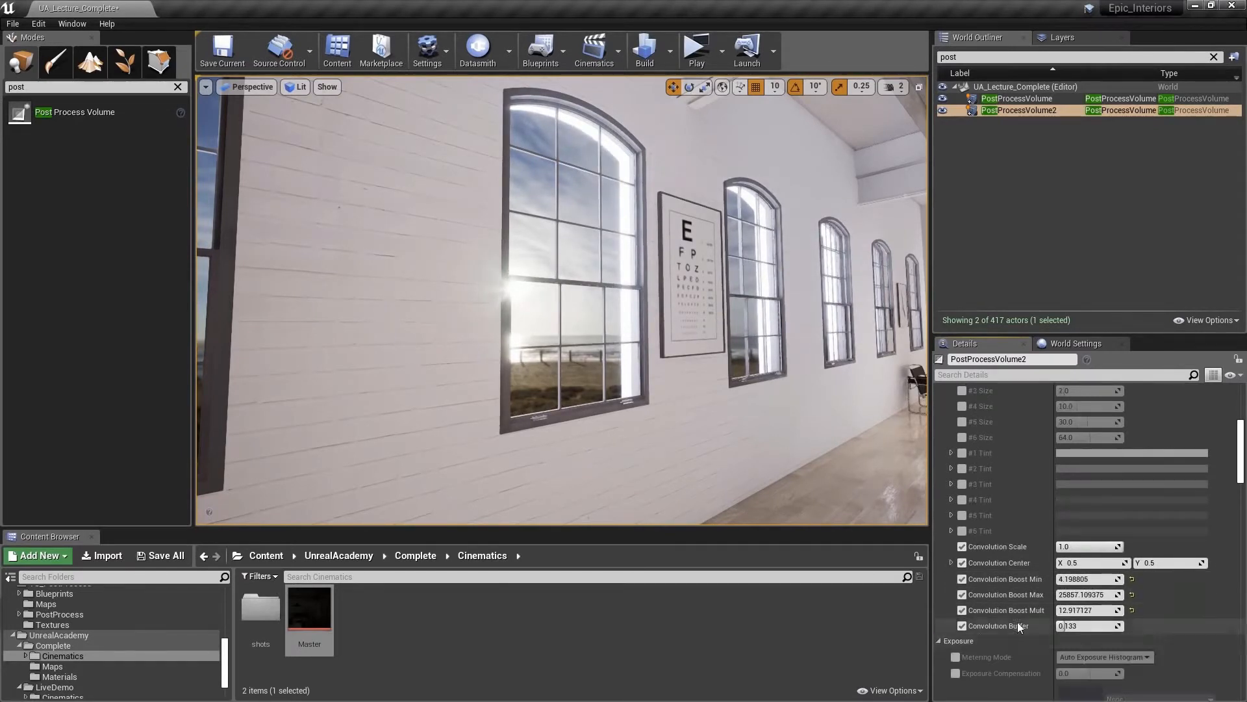
{"action": "scroll", "coordinate": [1050, 614], "scroll_direction": "down", "scroll_amount": 5}
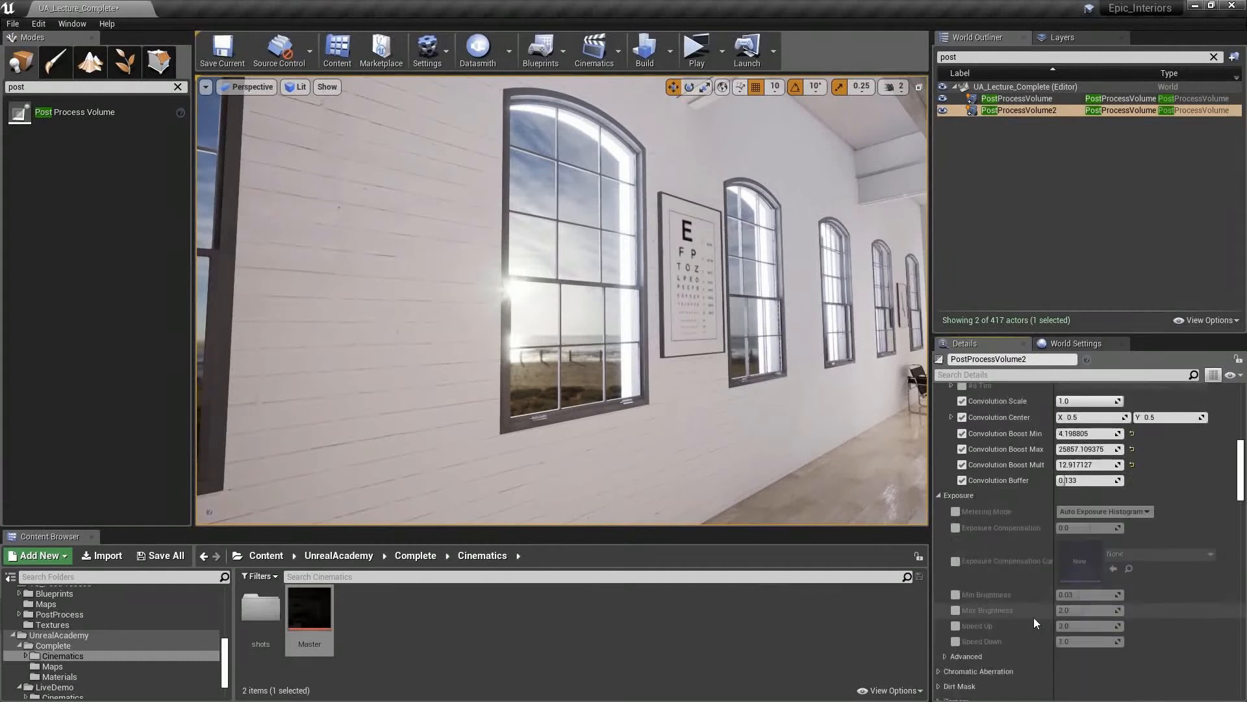
{"action": "left_click", "coordinate": [956, 512]}
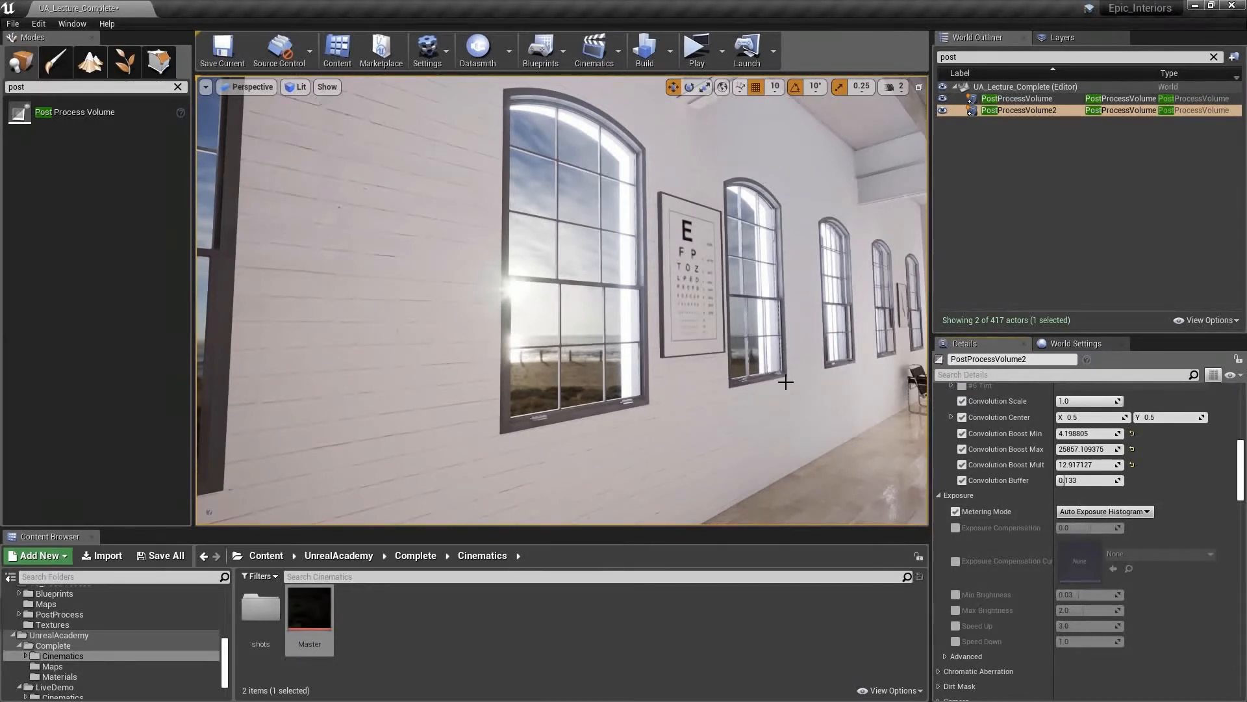
With the dark hallway in view, enable Auto Exposure in the project's default rendering settings and close the project settings
{"action": "right_click_drag", "start_coordinate": [786, 382], "coordinate": [425, 383]}
{"action": "key", "text": "w"}
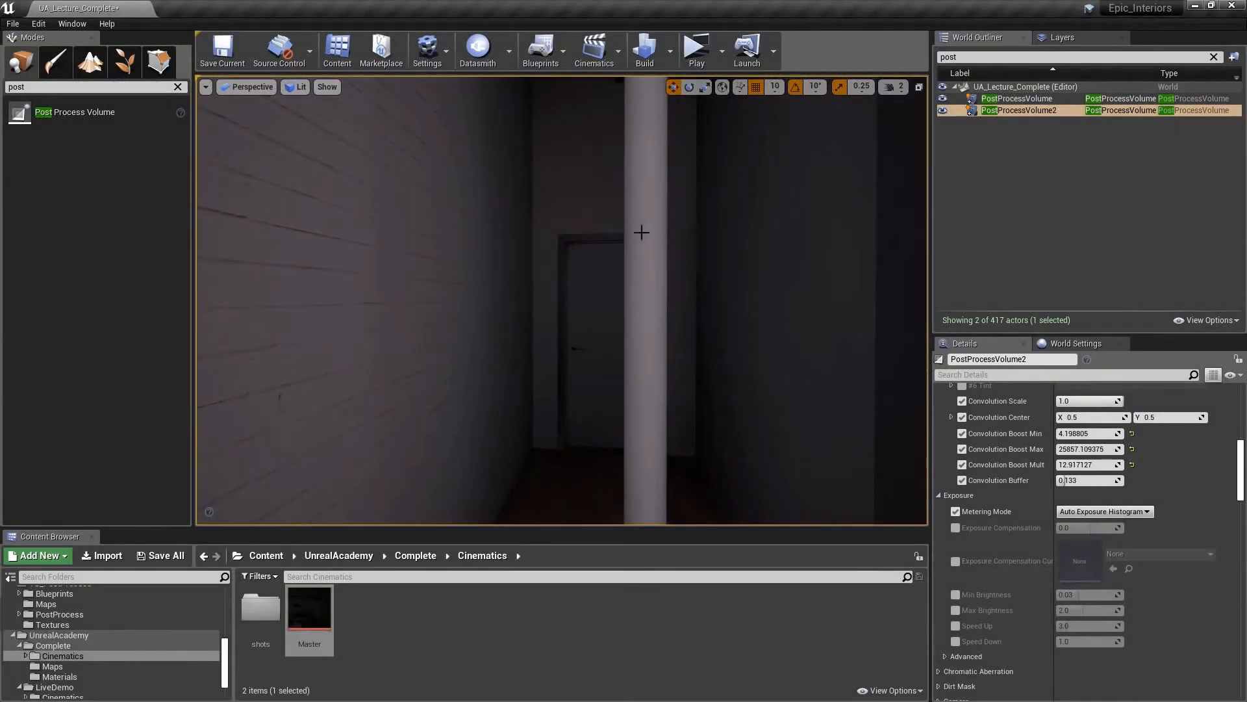
{"action": "right_click_drag", "start_coordinate": [769, 353], "coordinate": [593, 271]}
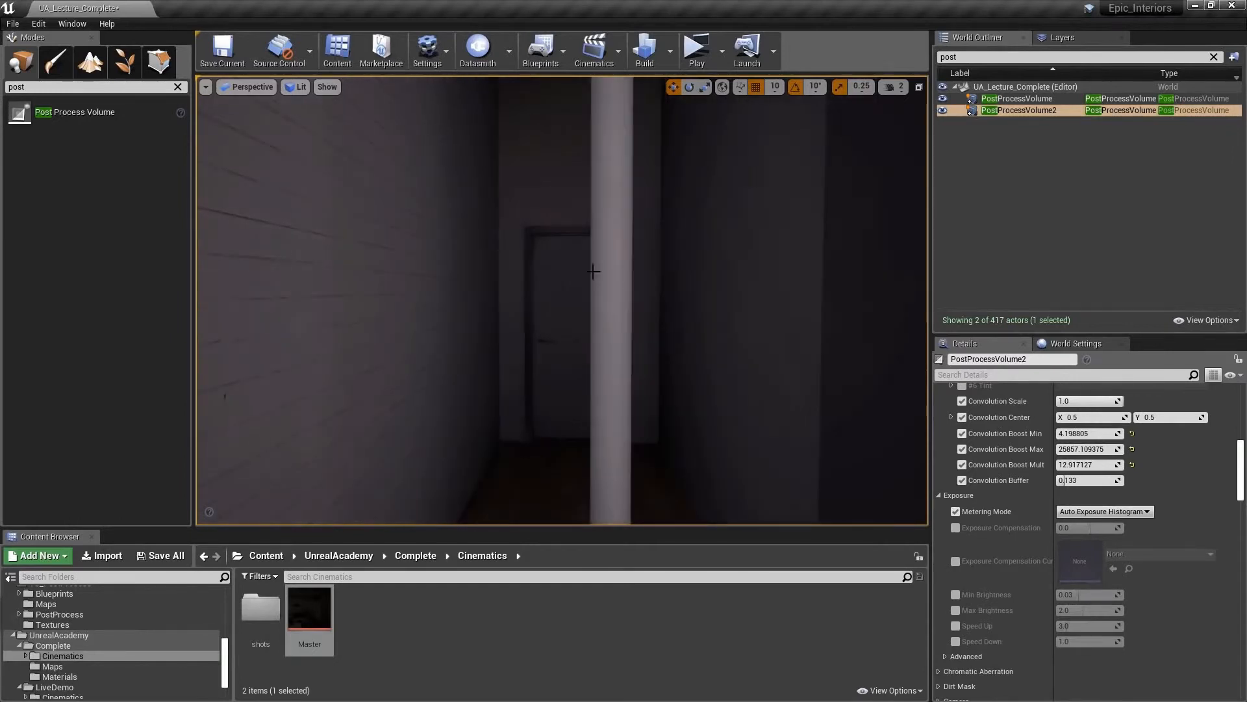
{"action": "left_click", "coordinate": [430, 51]}
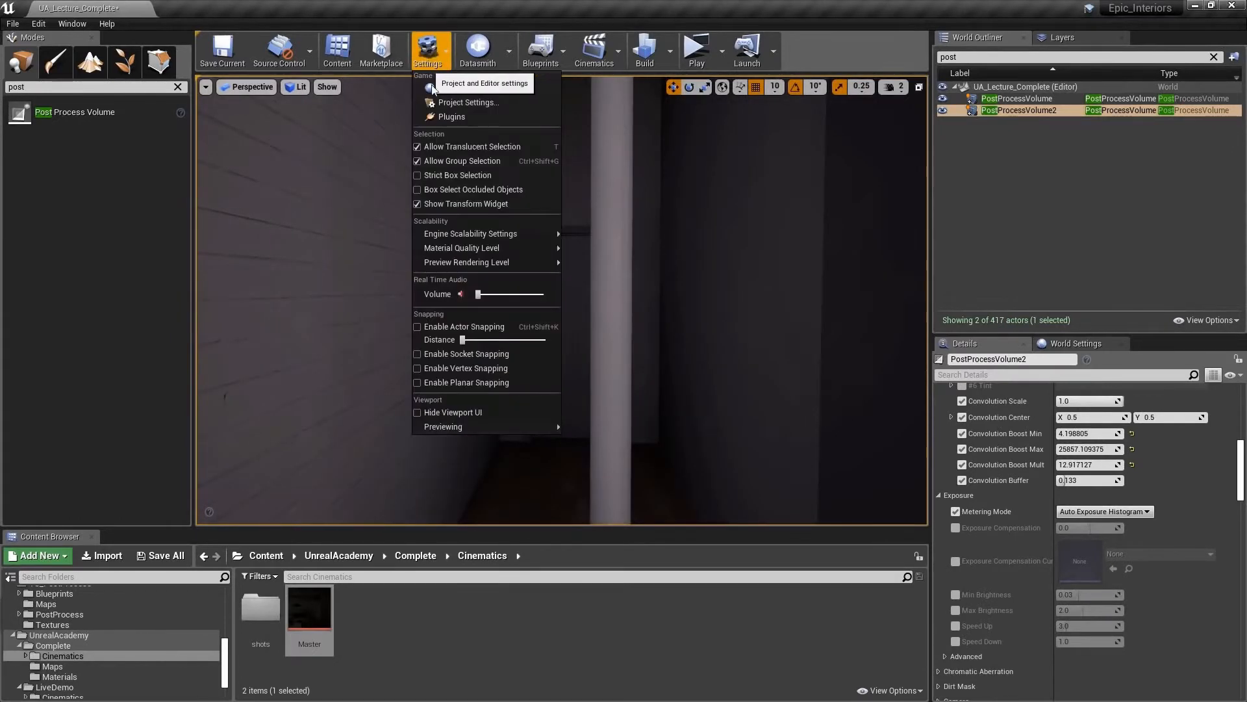
{"action": "left_click", "coordinate": [439, 100]}
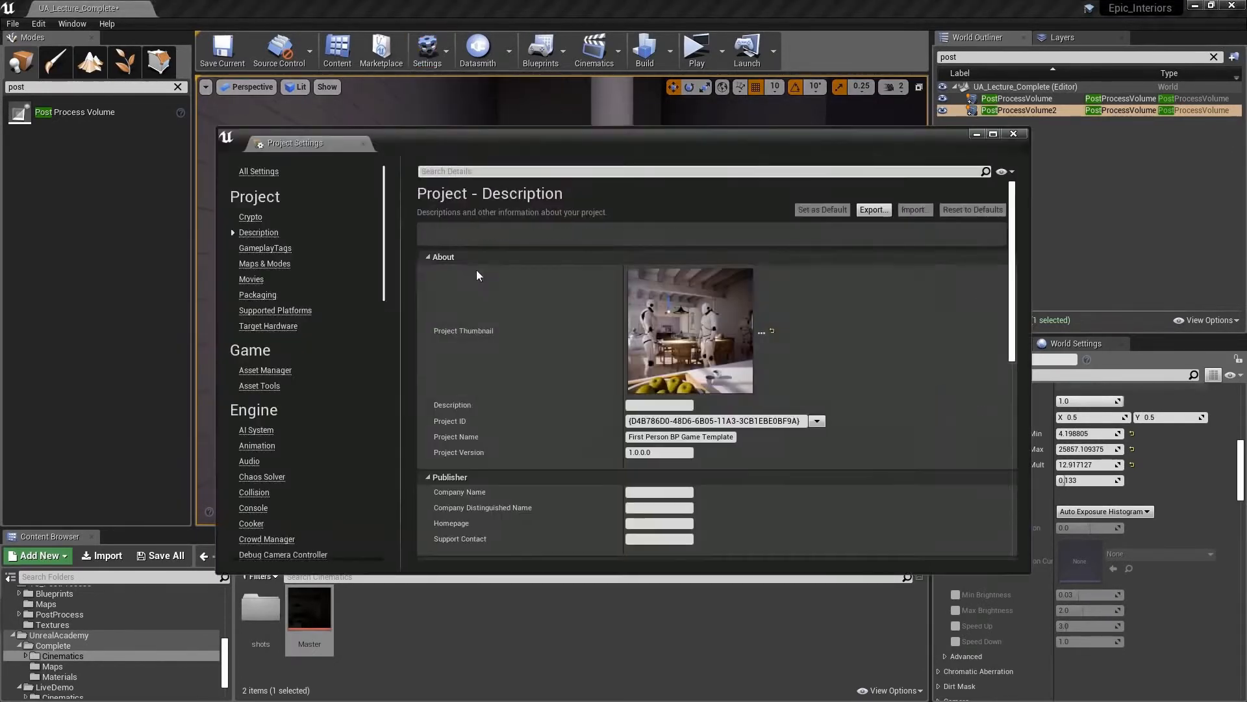
{"action": "scroll", "coordinate": [296, 412], "scroll_direction": "down", "scroll_amount": 5}
{"action": "scroll", "coordinate": [298, 413], "scroll_direction": "down", "scroll_amount": 3}
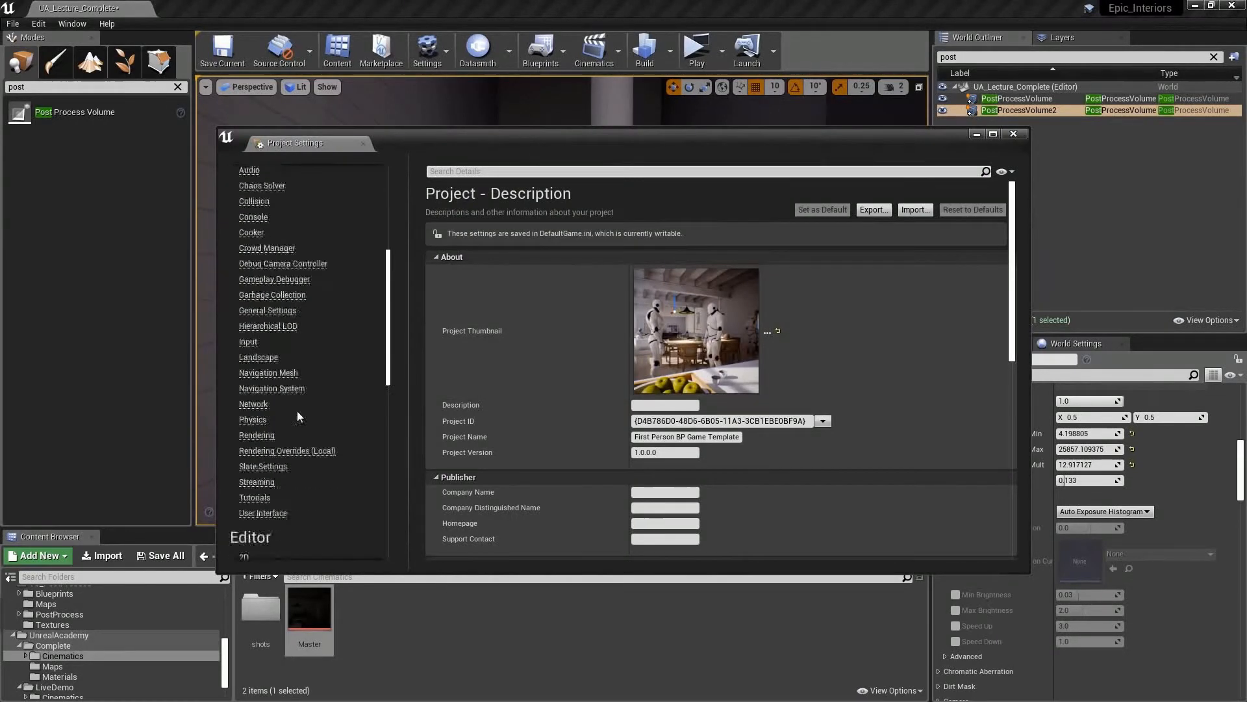
{"action": "left_click", "coordinate": [257, 414]}
{"action": "scroll", "coordinate": [624, 398], "scroll_direction": "down", "scroll_amount": 10}
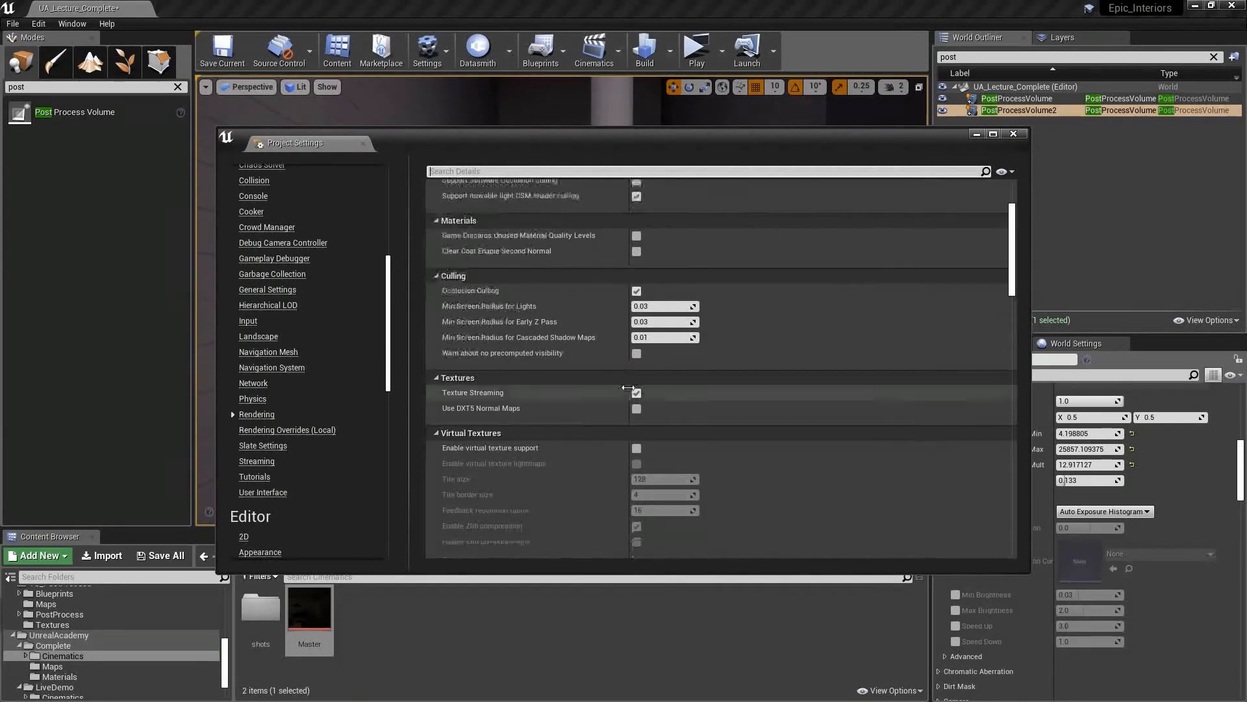
{"action": "scroll", "coordinate": [628, 385], "scroll_direction": "down", "scroll_amount": 8}
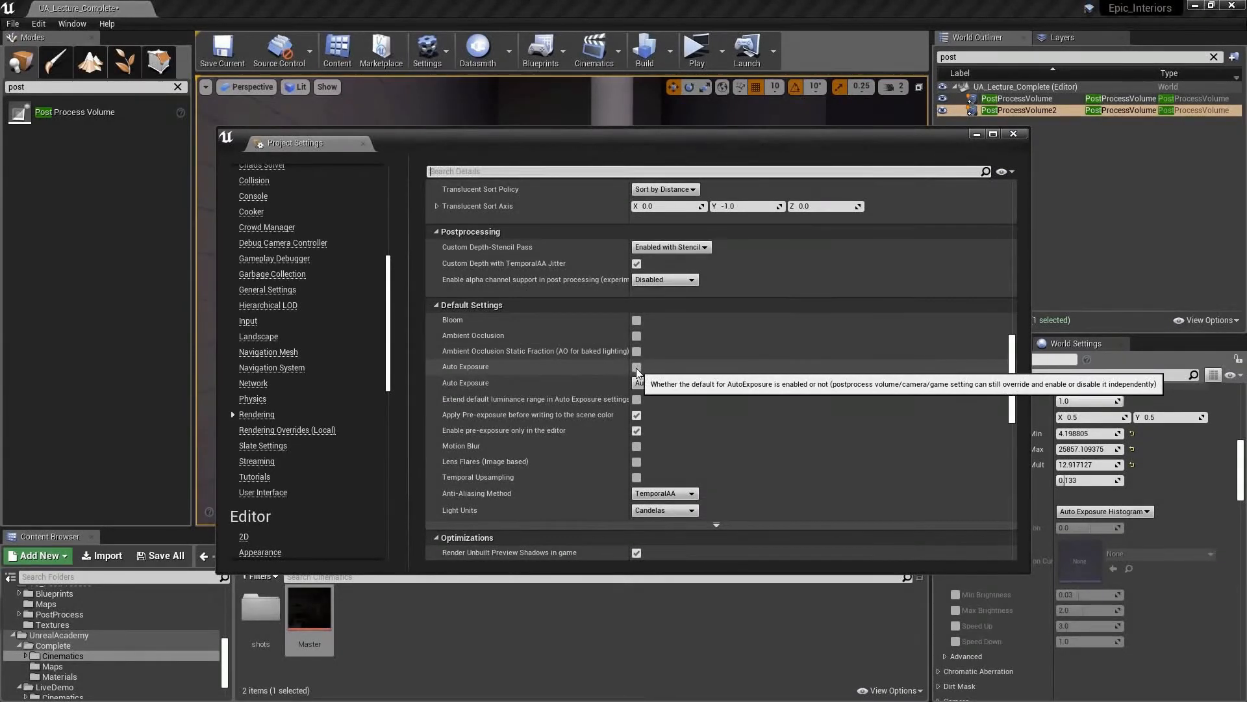
{"action": "left_click", "coordinate": [637, 368]}
{"action": "left_click", "coordinate": [1014, 135]}
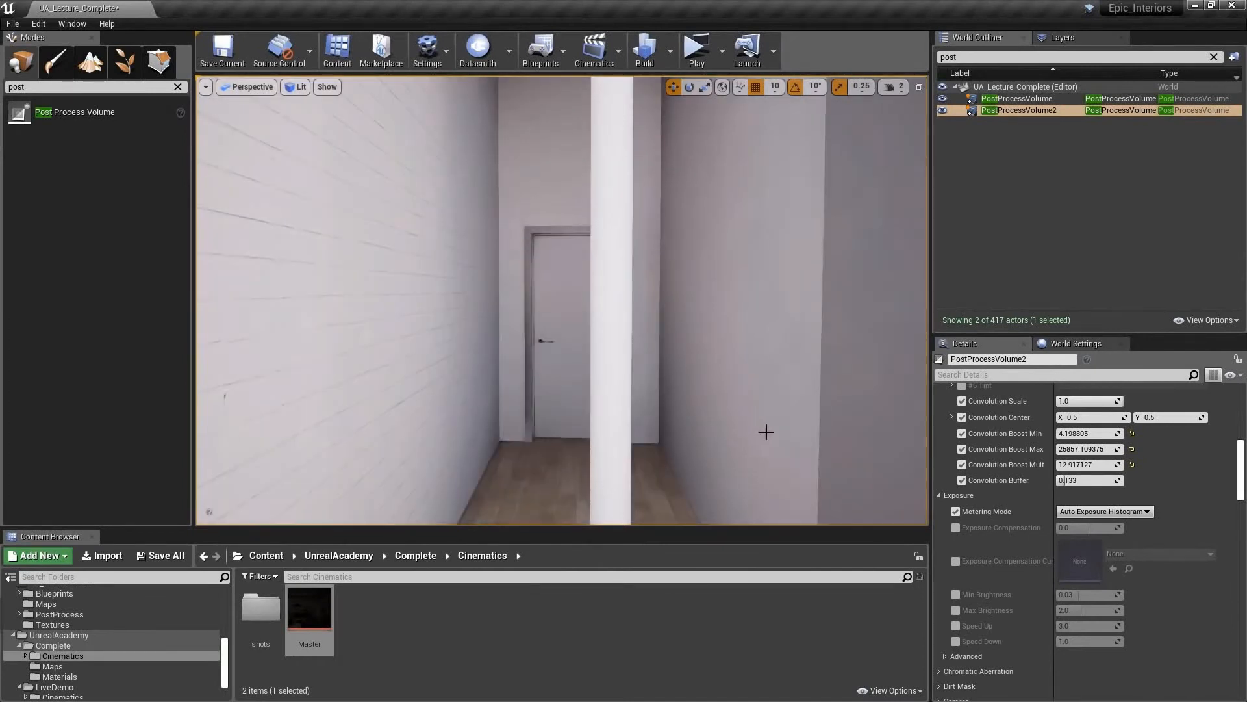
Enable the exposure Min Brightness and Max Brightness overrides and set both to 1
{"action": "left_click", "coordinate": [956, 595]}
{"action": "left_click", "coordinate": [956, 611]}
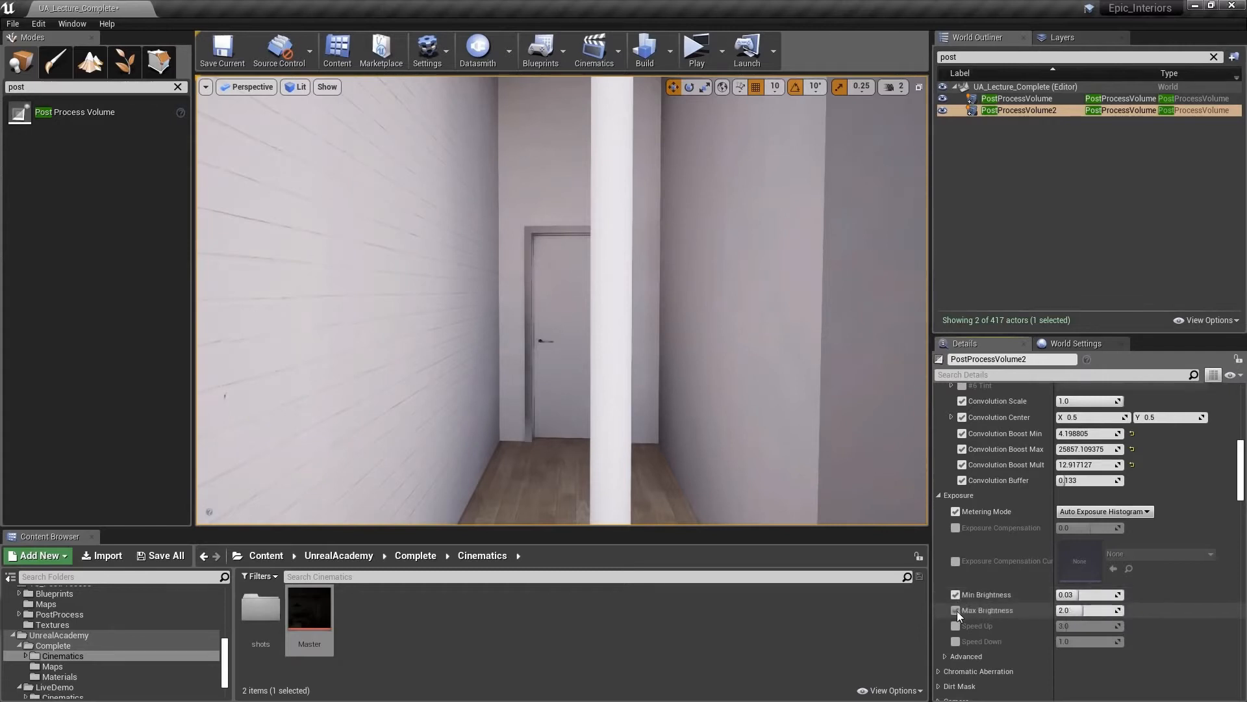
{"action": "left_click", "coordinate": [1080, 595]}
{"action": "type", "text": "1"}
{"action": "key", "text": "Return"}
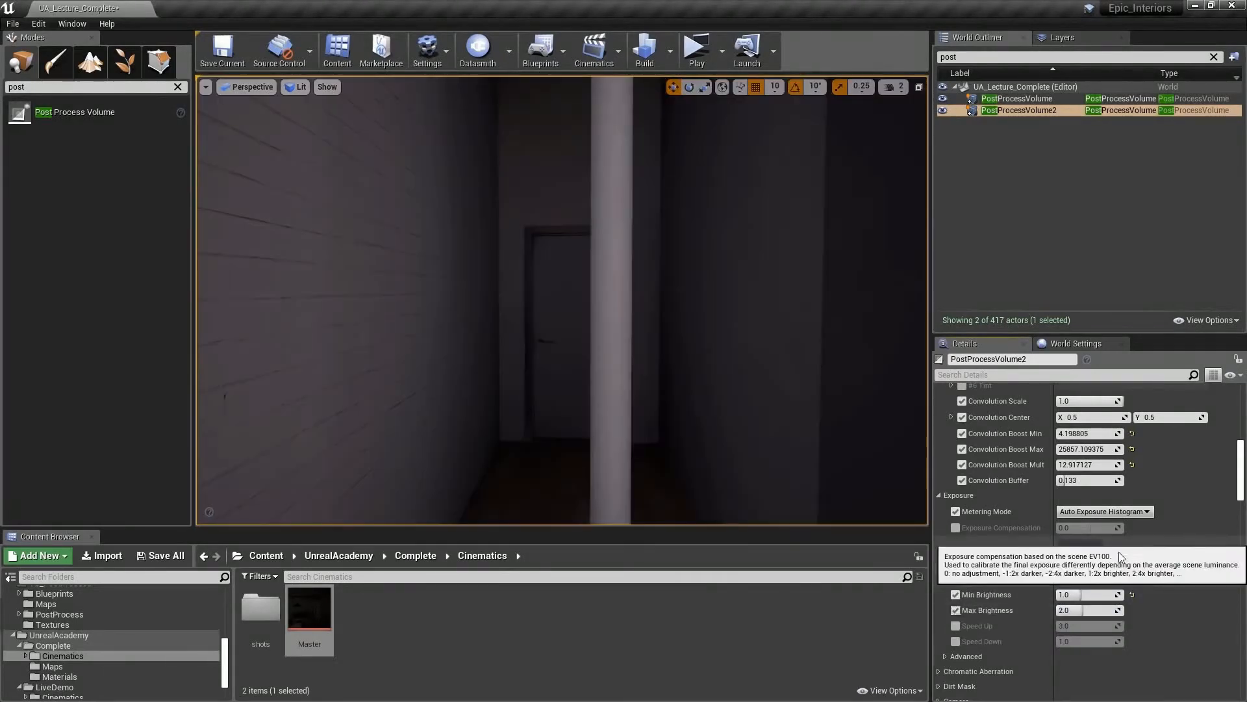
{"action": "left_click", "coordinate": [1095, 610]}
{"action": "type", "text": "1"}
{"action": "key", "text": "Return"}
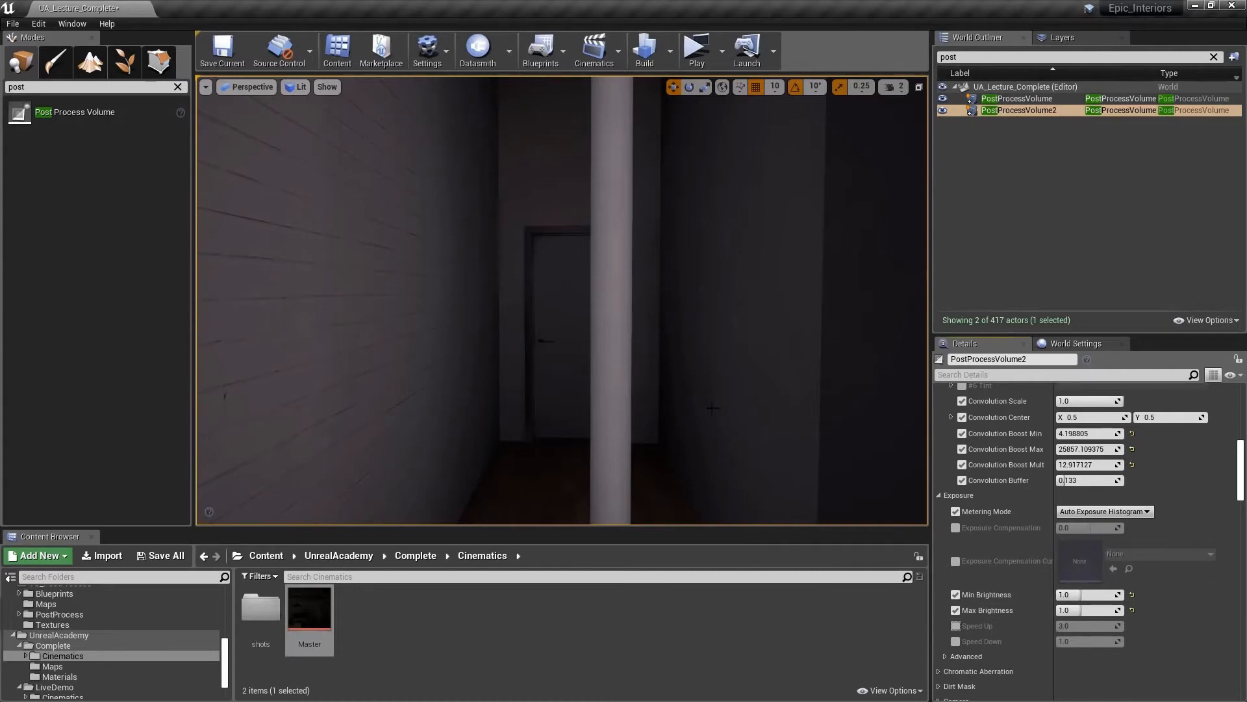
Compare the exposure in the dining area and the dark hallway, and display the HDR (Eye Adaptation) visualization
{"action": "right_click_drag", "start_coordinate": [665, 414], "coordinate": [909, 403]}
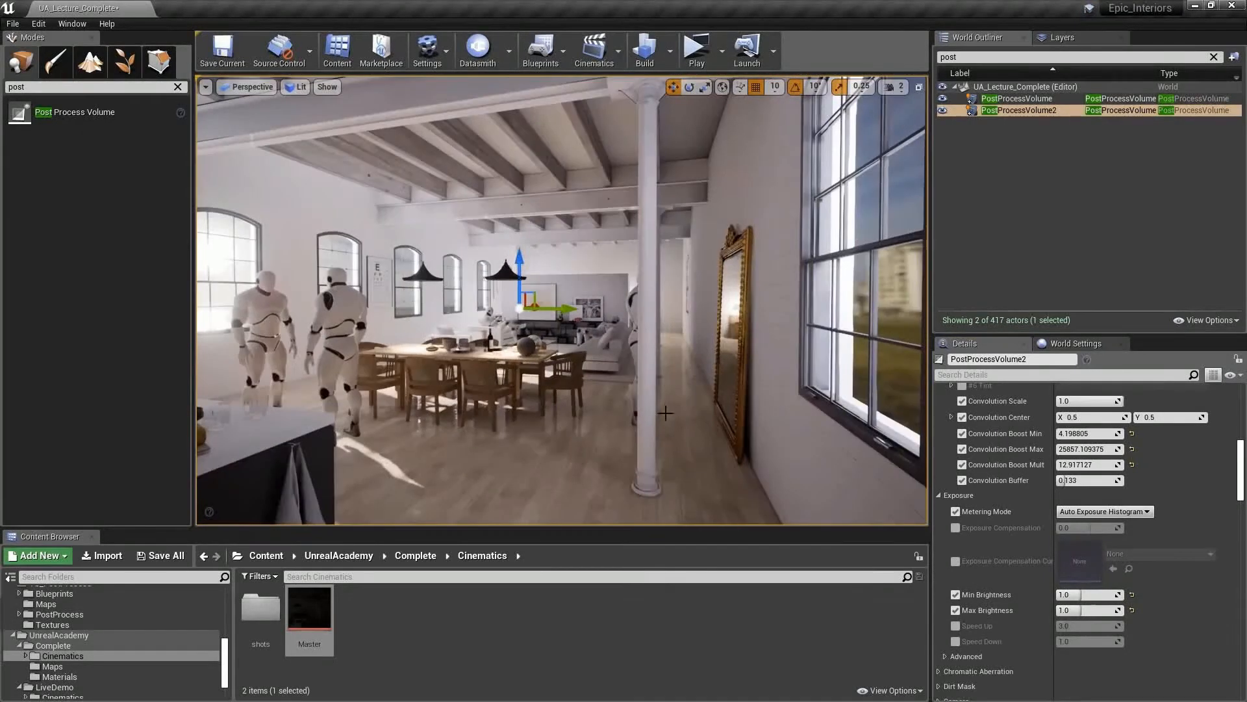
{"action": "right_click_drag", "start_coordinate": [709, 402], "coordinate": [481, 404]}
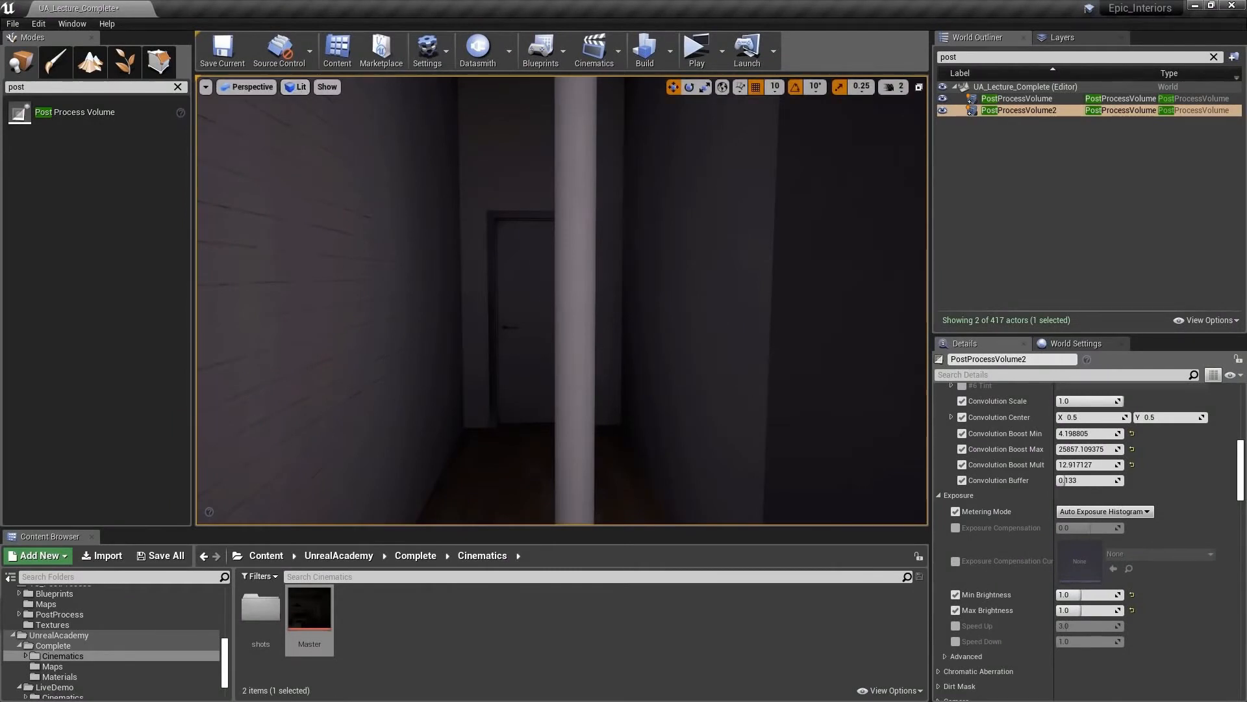
{"action": "left_click", "coordinate": [327, 88]}
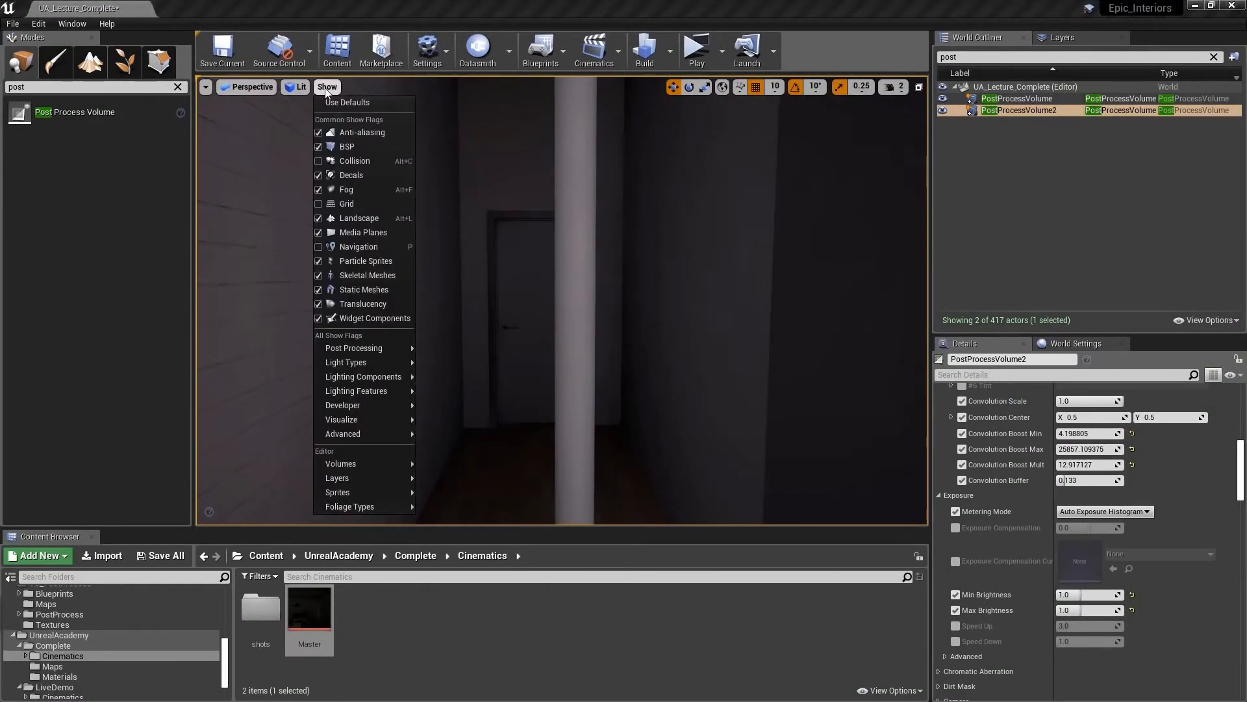
{"action": "mouse_move", "coordinate": [384, 426]}
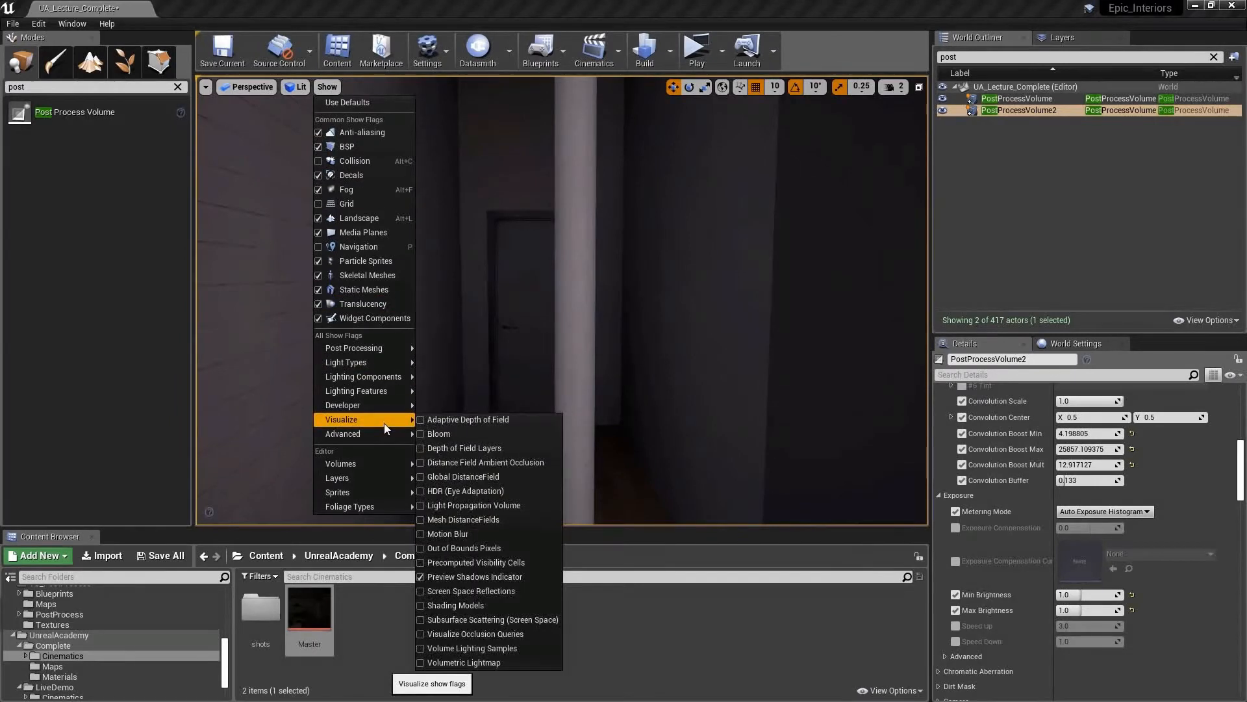
{"action": "left_click", "coordinate": [476, 495]}
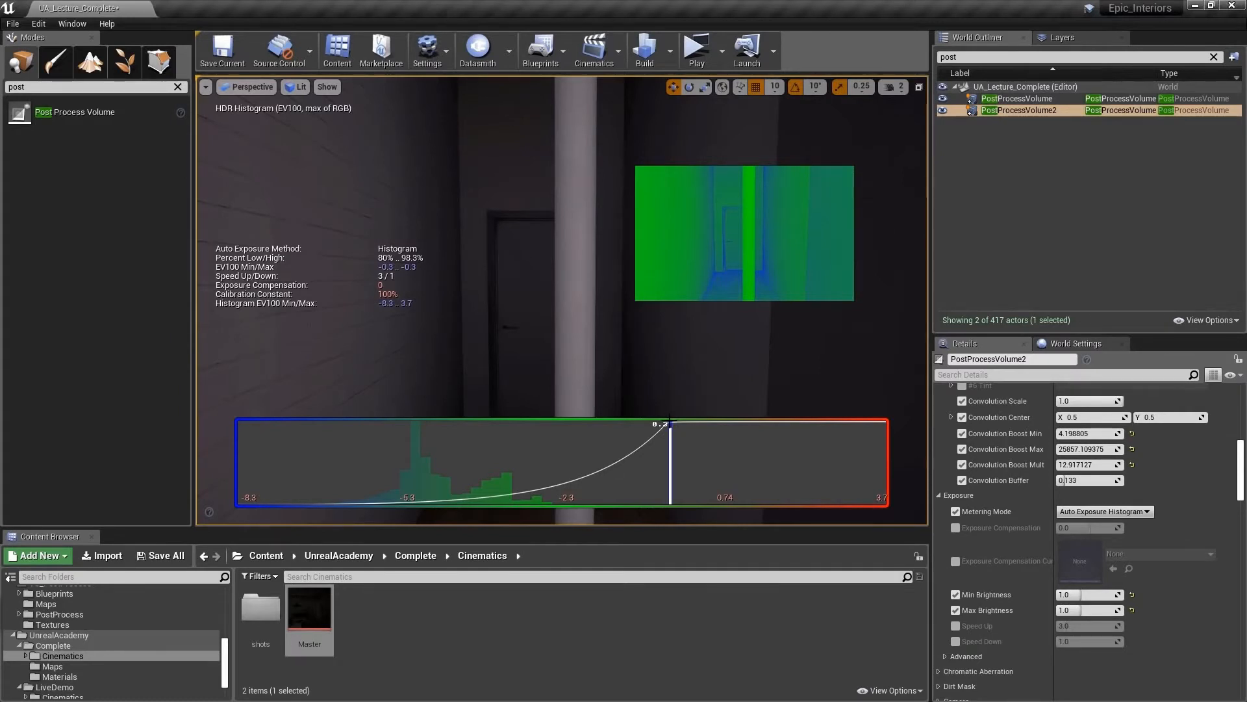
{"action": "right_click_drag", "start_coordinate": [592, 339], "coordinate": [567, 330]}
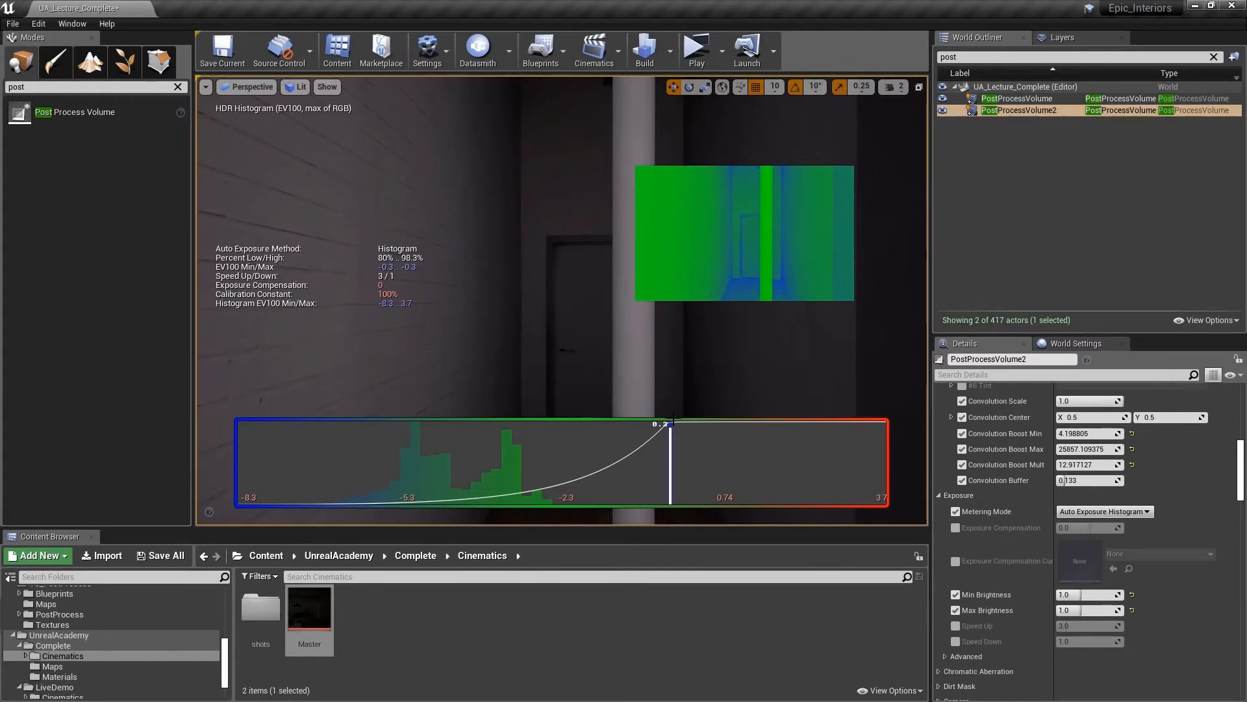
Reset Min Brightness to 0.03 and Max Brightness to 2.0, and enable the Speed Up and Speed Down overrides
{"action": "left_click", "coordinate": [1132, 594]}
{"action": "left_click", "coordinate": [1132, 609]}
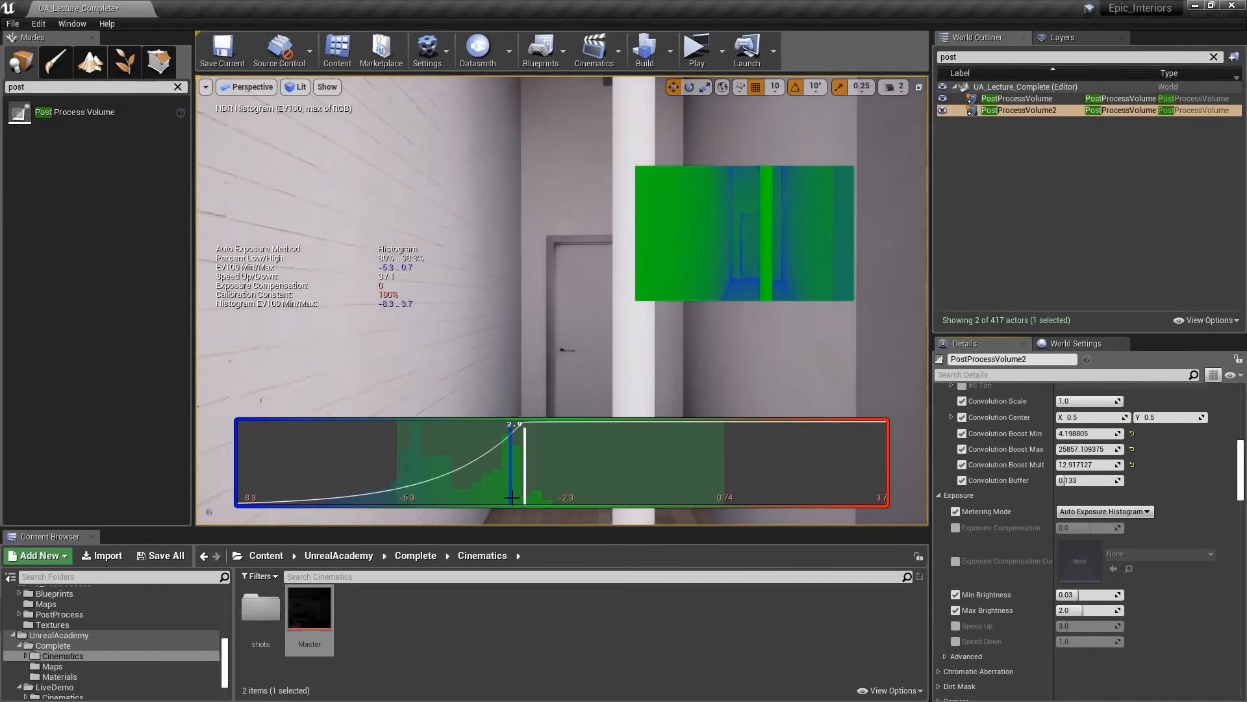
{"action": "left_click", "coordinate": [955, 641]}
{"action": "left_click", "coordinate": [956, 626]}
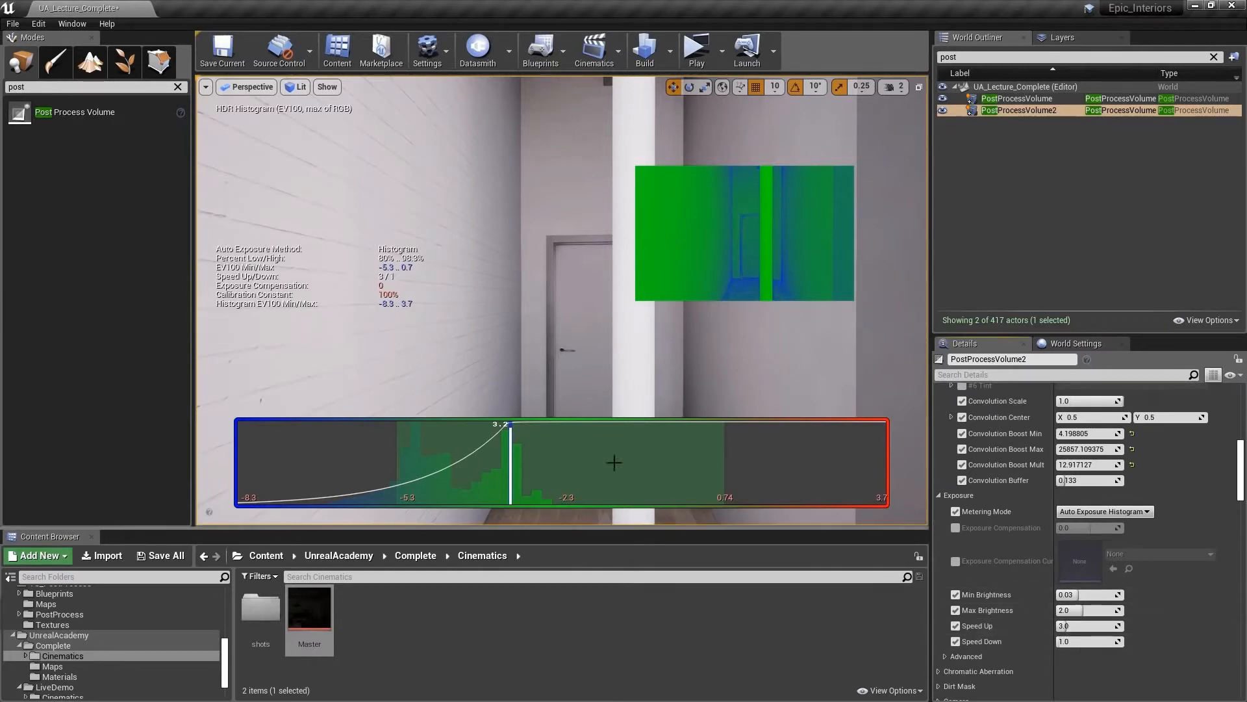
Set both Min Brightness and Max Brightness back to 1 to disable eye adaptation
{"action": "left_click", "coordinate": [1101, 595]}
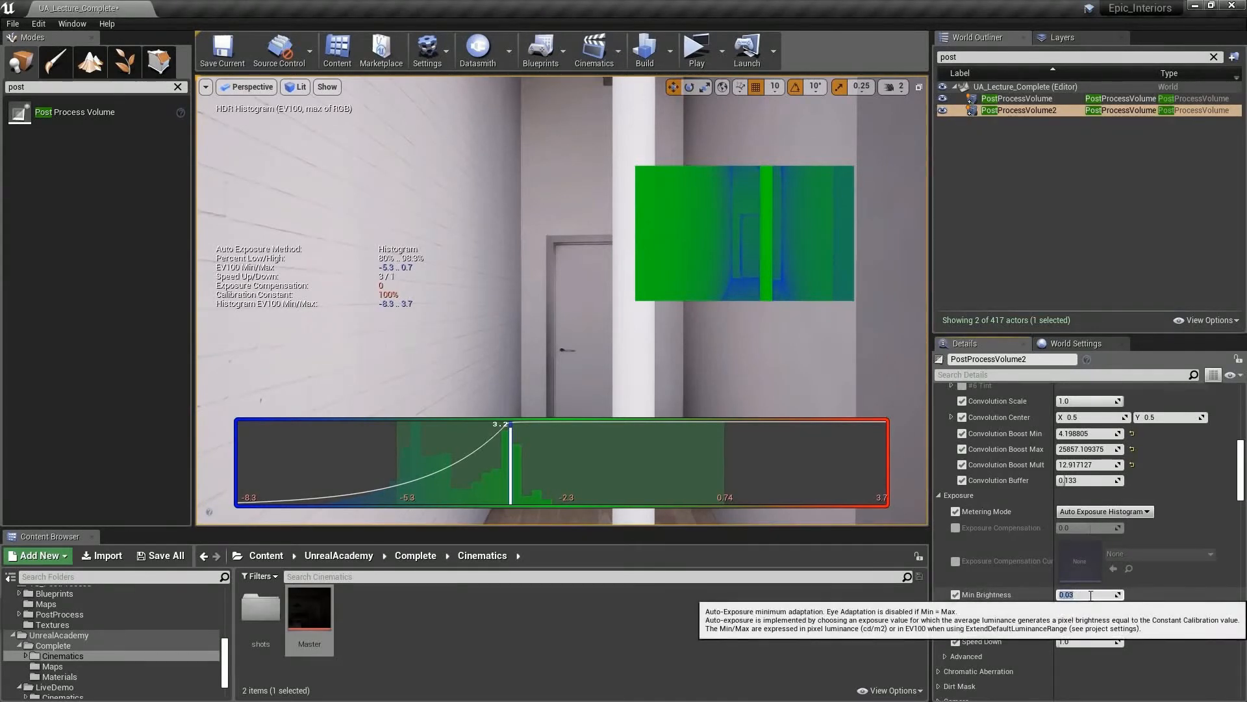
{"action": "type", "text": "1"}
{"action": "key", "text": "Return"}
{"action": "left_click", "coordinate": [1092, 610]}
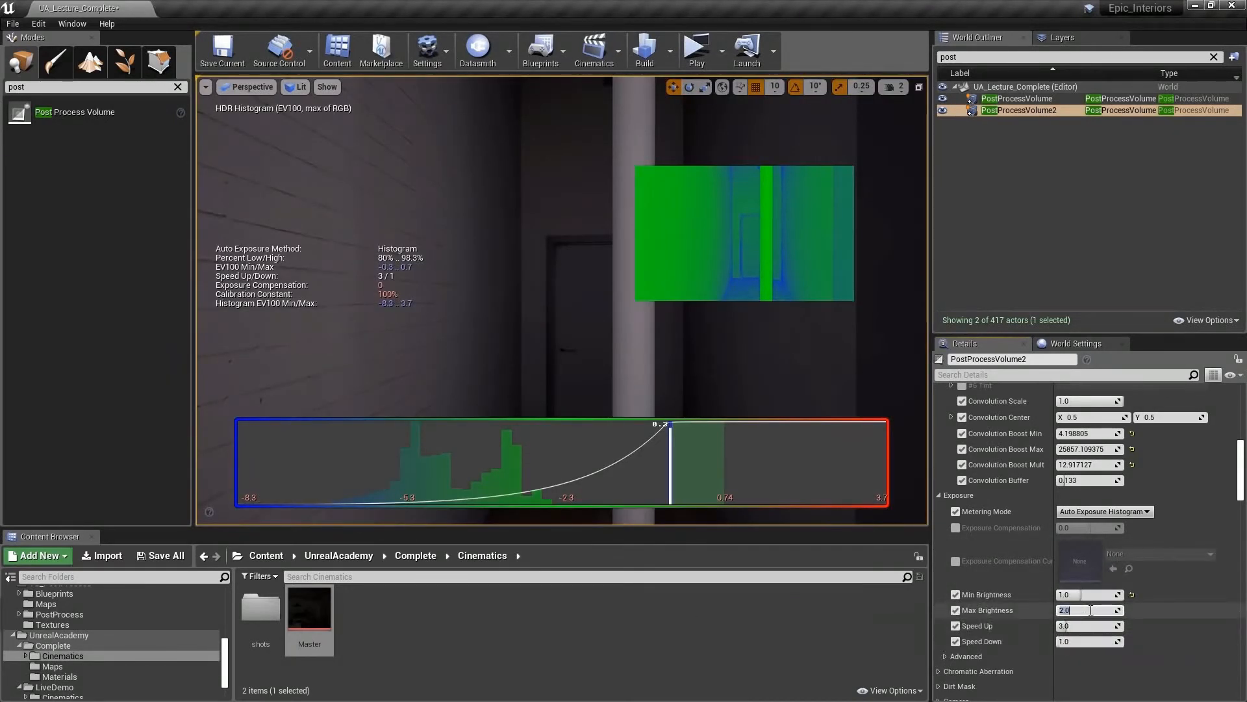
{"action": "type", "text": "1"}
{"action": "key", "text": "Return"}
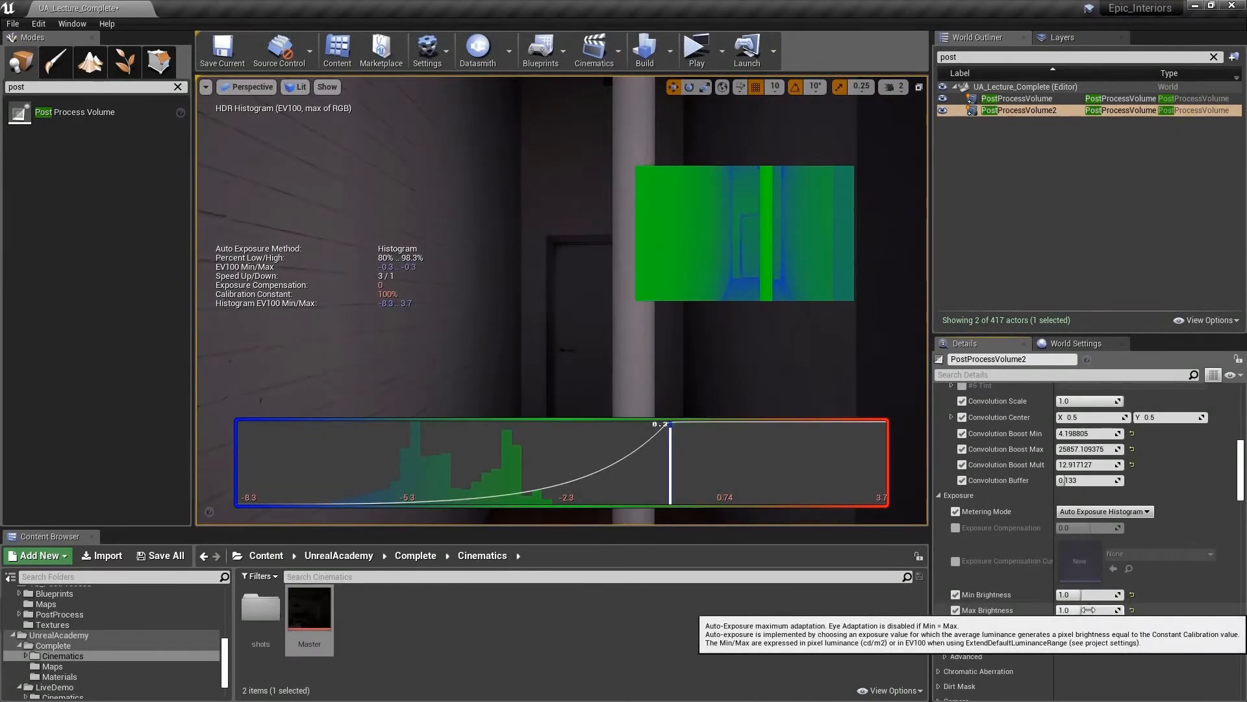
Turn off the HDR (Eye Adaptation) visualization in the viewport
{"action": "left_click", "coordinate": [325, 87]}
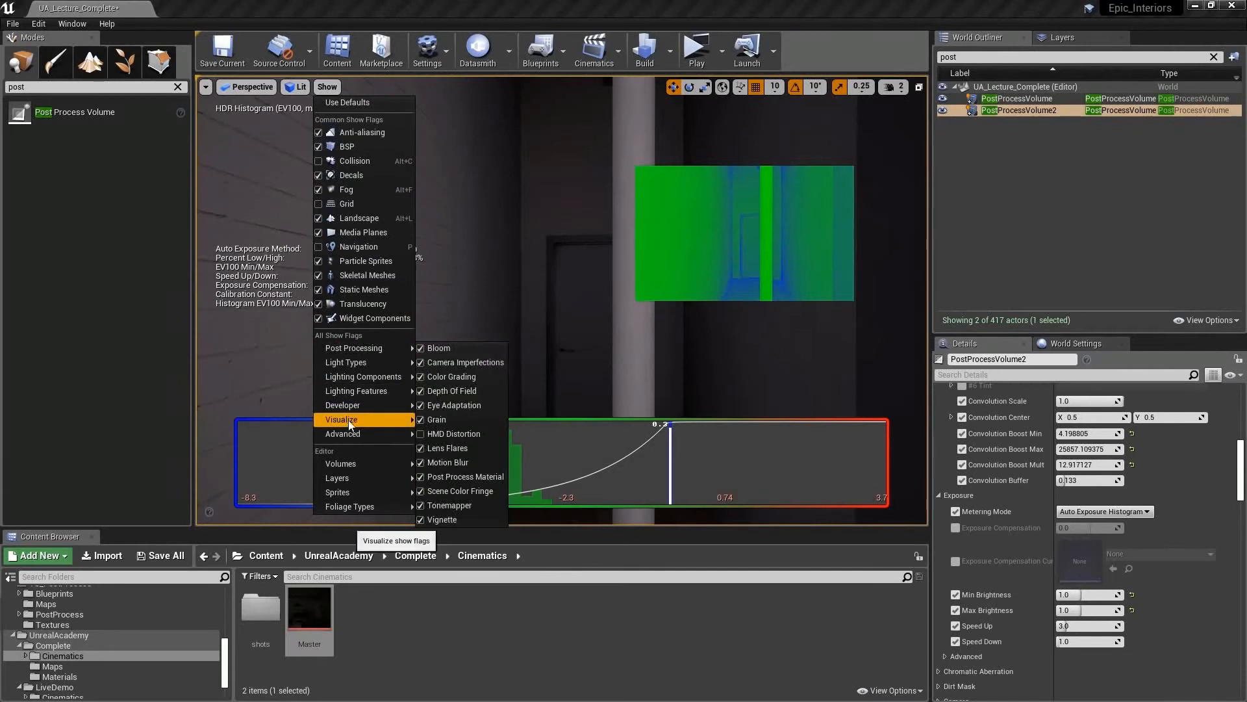
{"action": "mouse_move", "coordinate": [351, 424]}
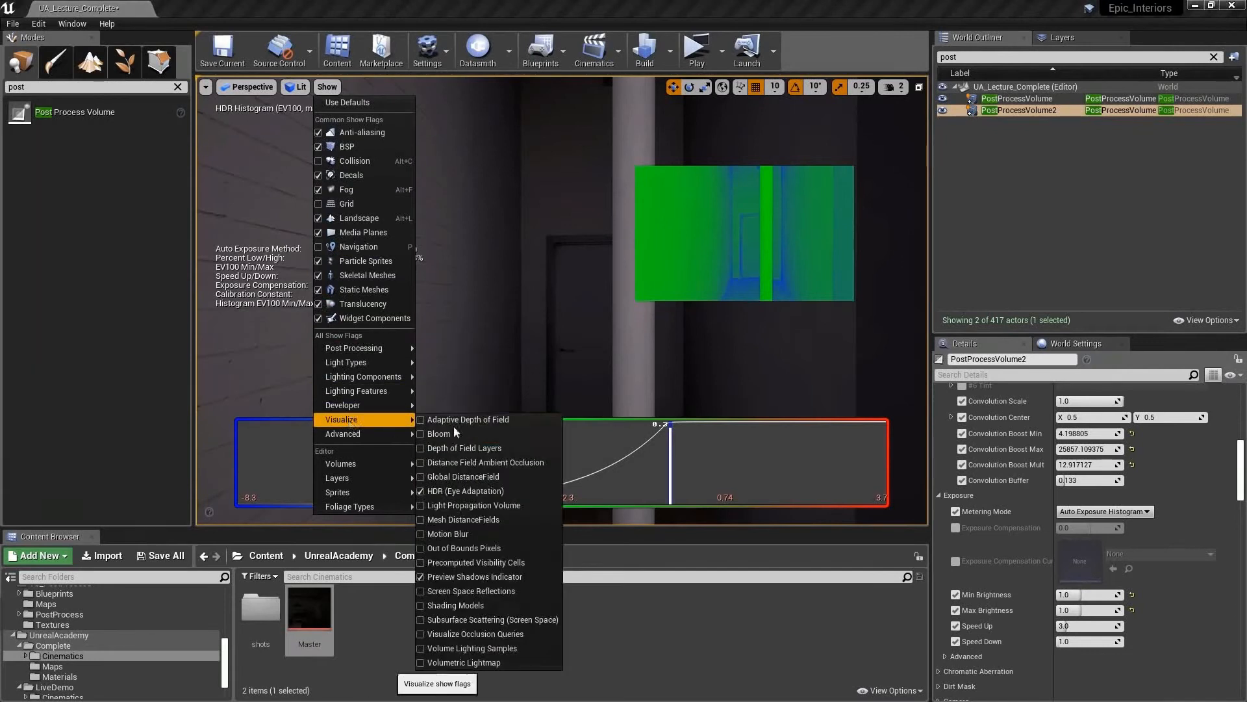
{"action": "left_click", "coordinate": [434, 492]}
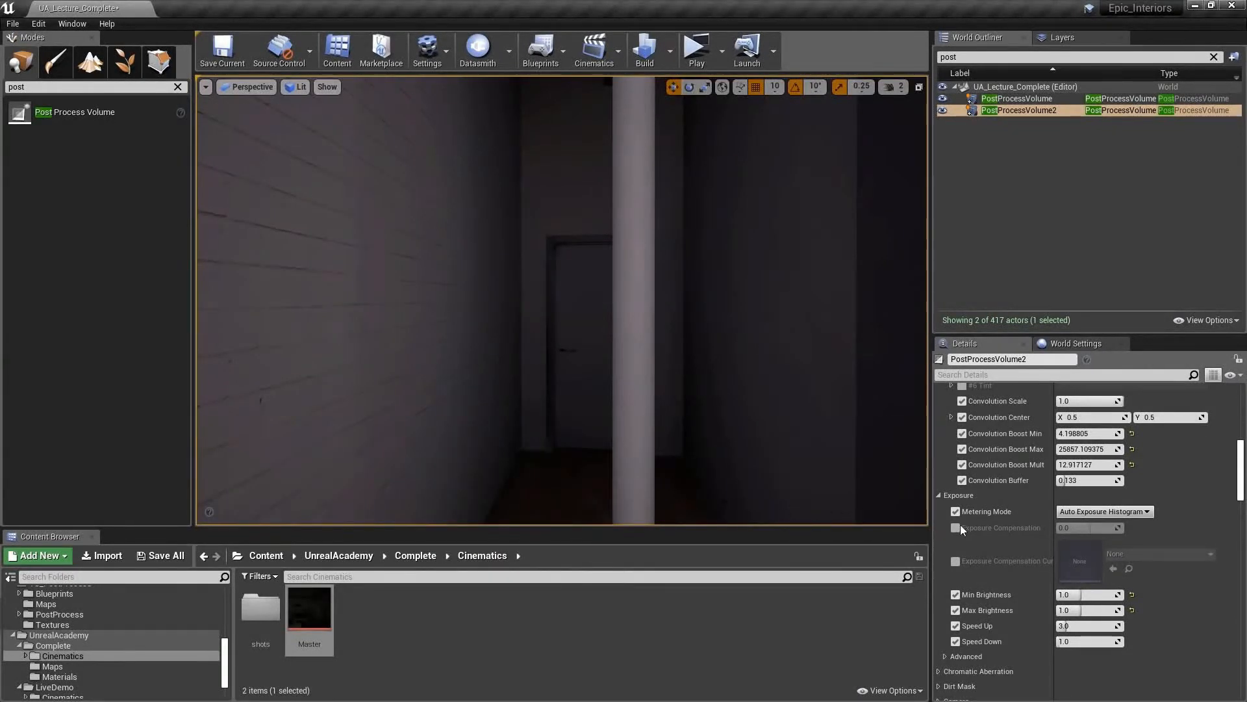
Set the exposure Metering Mode to Manual and enable the camera's Shutter Speed, ISO and Aperture (F-stop) overrides
{"action": "left_click", "coordinate": [1079, 512]}
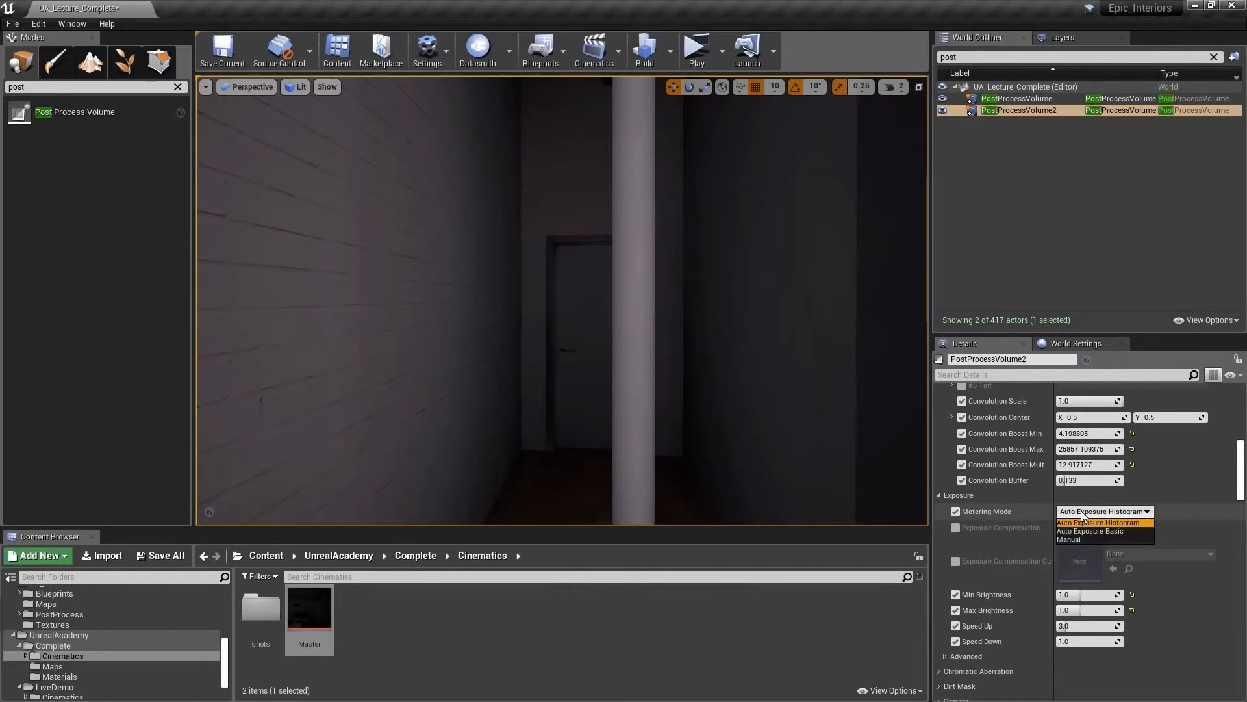
{"action": "left_click", "coordinate": [1072, 539]}
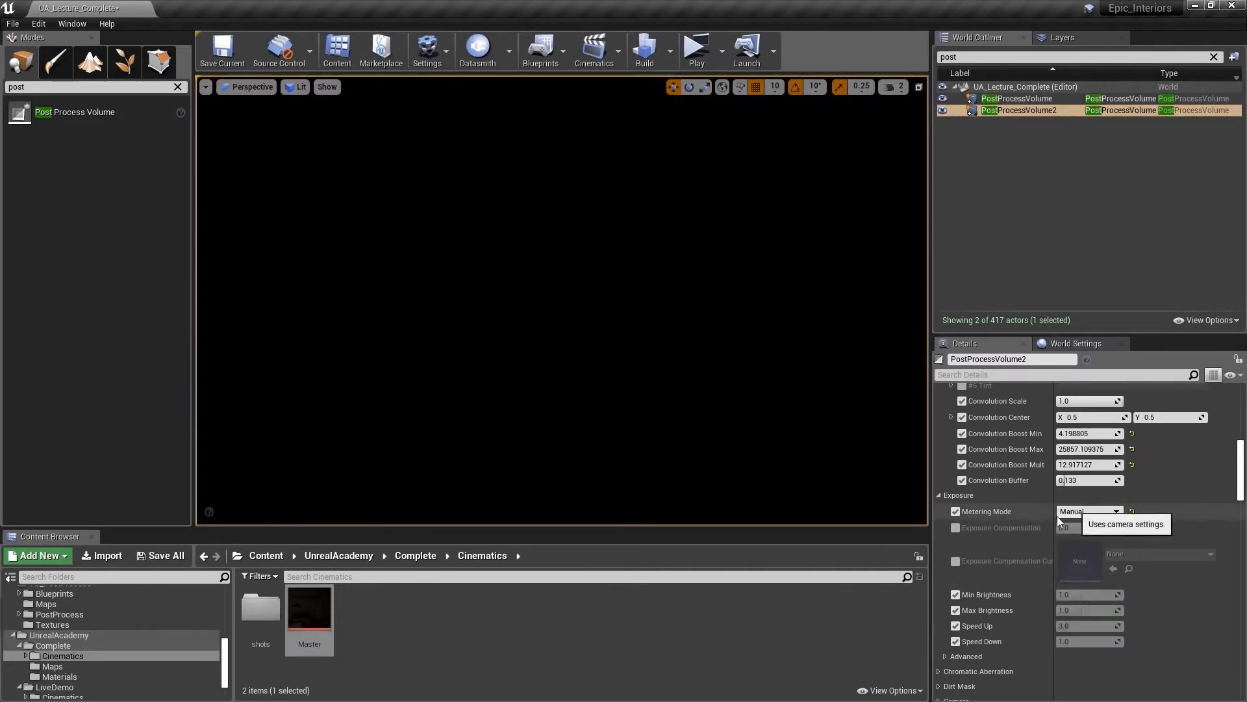
{"action": "scroll", "coordinate": [993, 552], "scroll_direction": "down", "scroll_amount": 3}
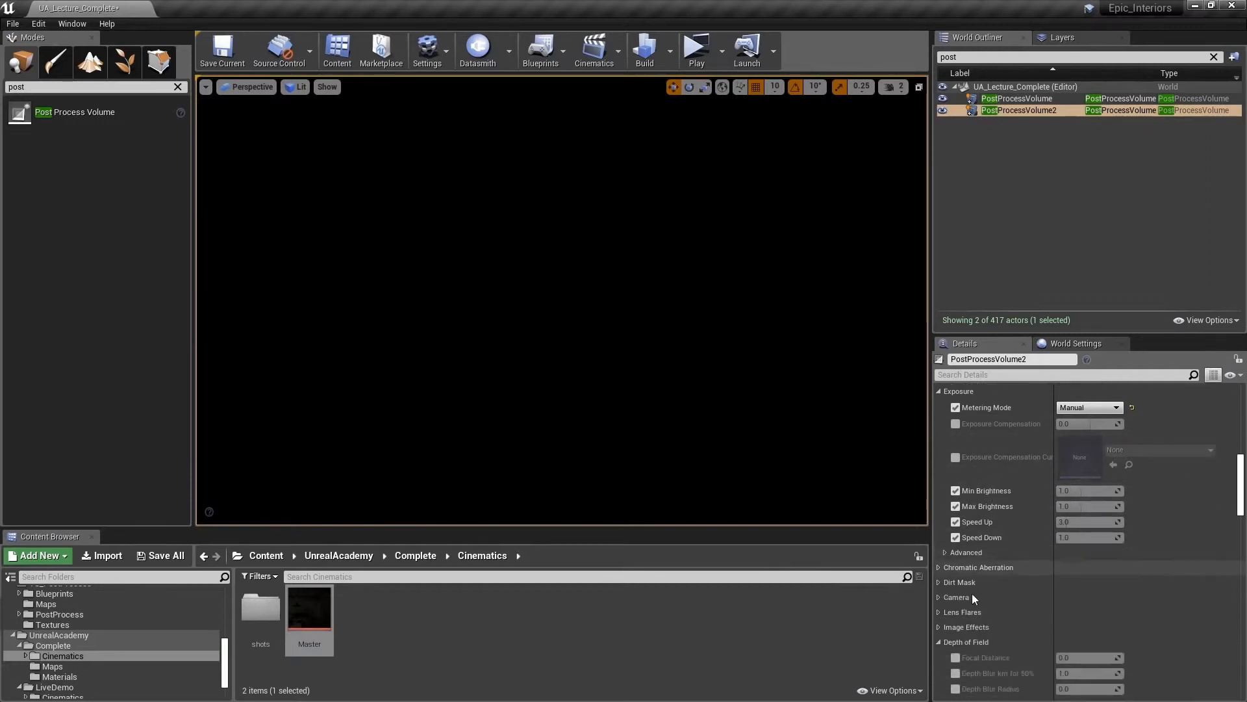
{"action": "left_click", "coordinate": [939, 597]}
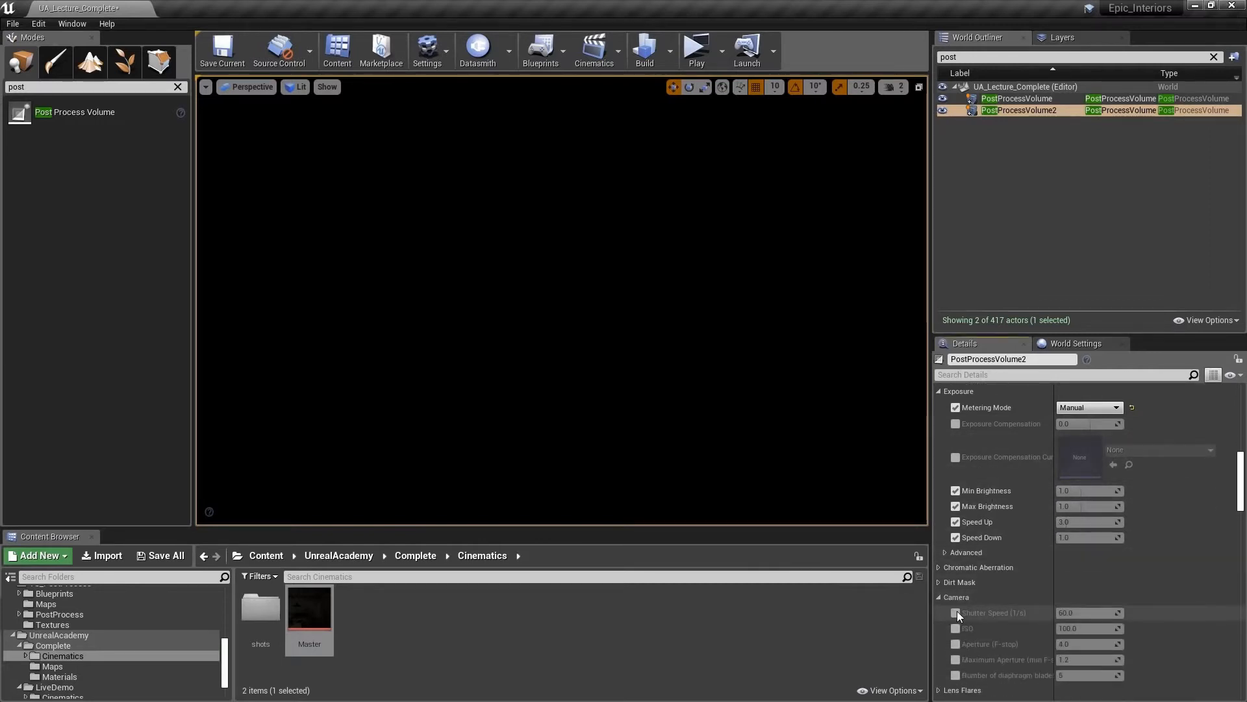
{"action": "left_click", "coordinate": [955, 613]}
{"action": "left_click", "coordinate": [955, 628]}
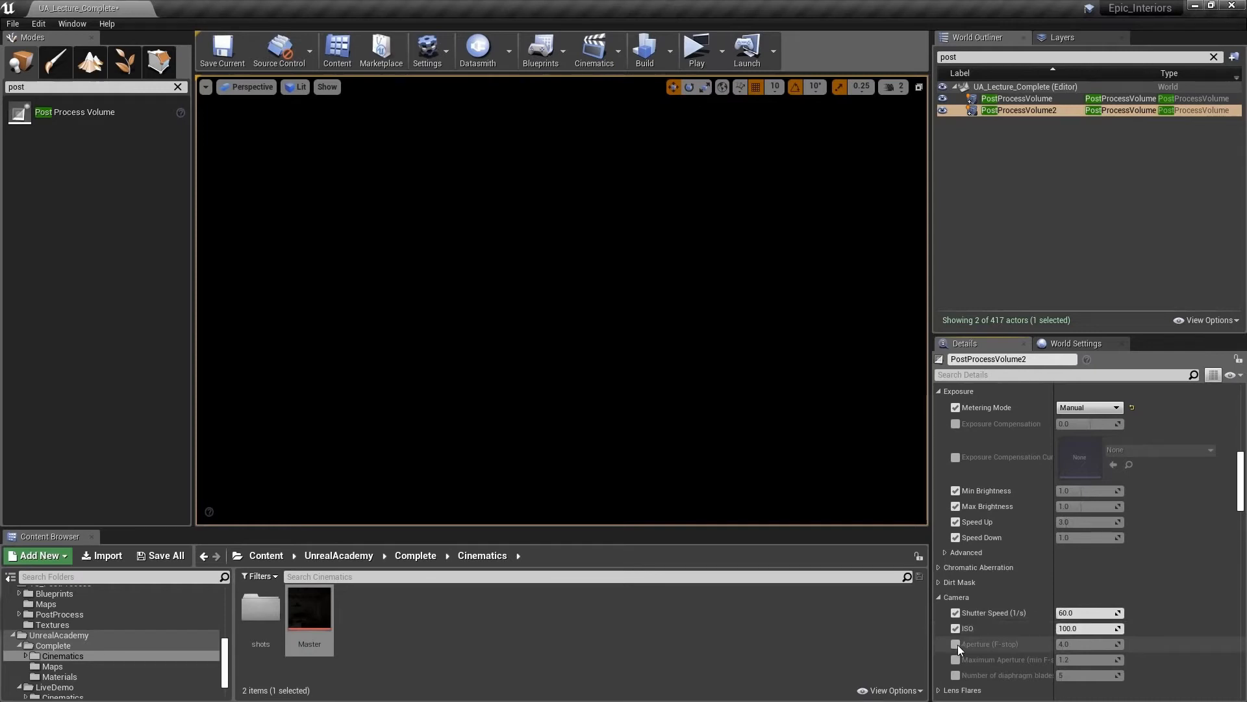
{"action": "left_click", "coordinate": [956, 645]}
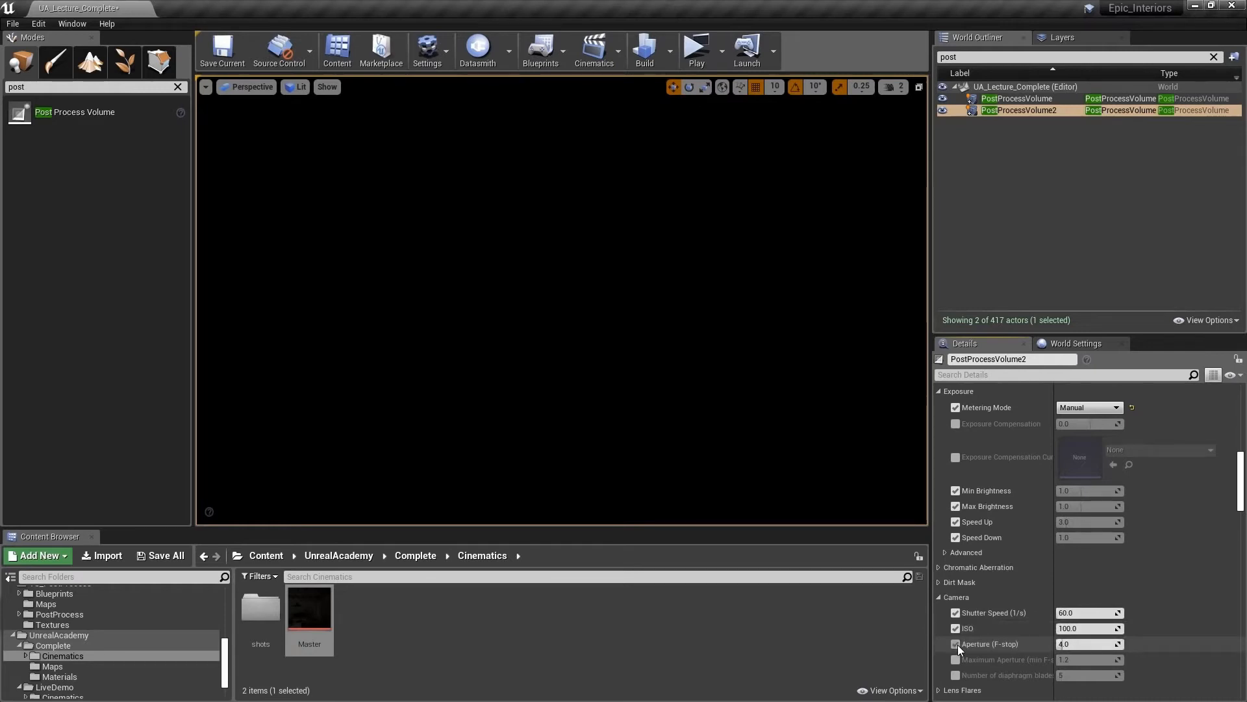
Set the camera's Shutter Speed to 100 and its Aperture (F-stop) to 15
{"action": "left_click", "coordinate": [1086, 614]}
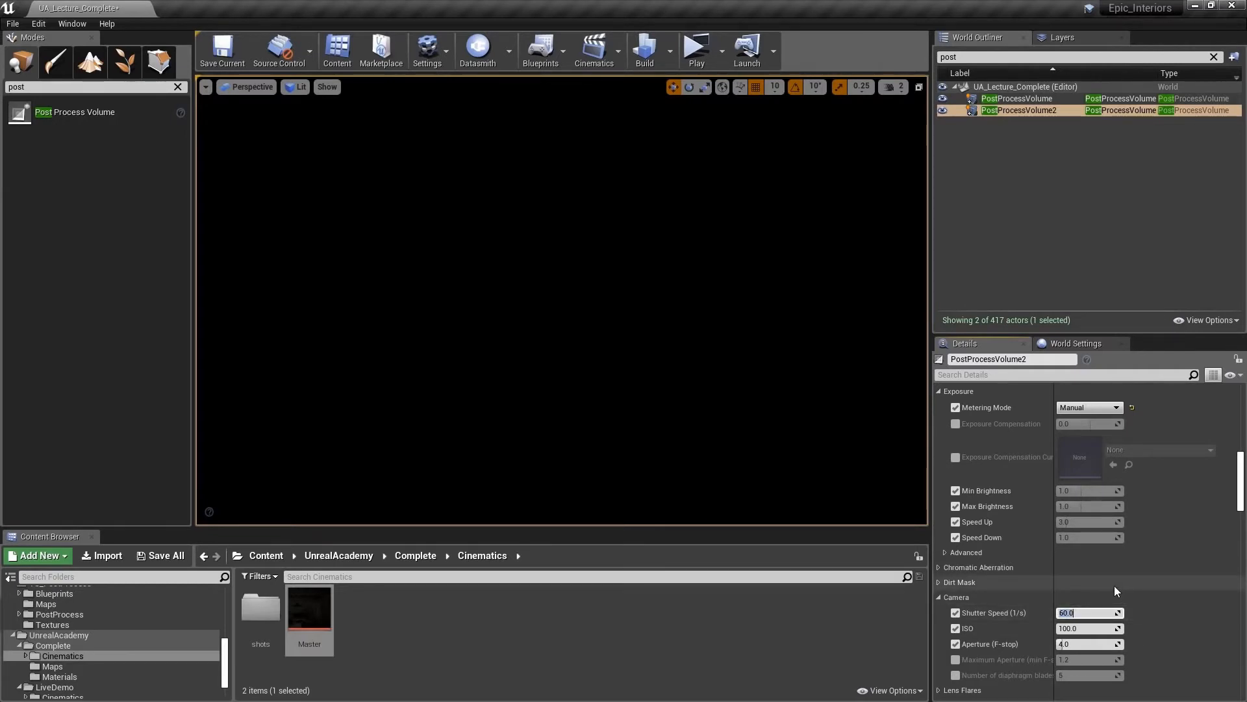
{"action": "type", "text": "100"}
{"action": "key", "text": "Return"}
{"action": "left_click", "coordinate": [1075, 645]}
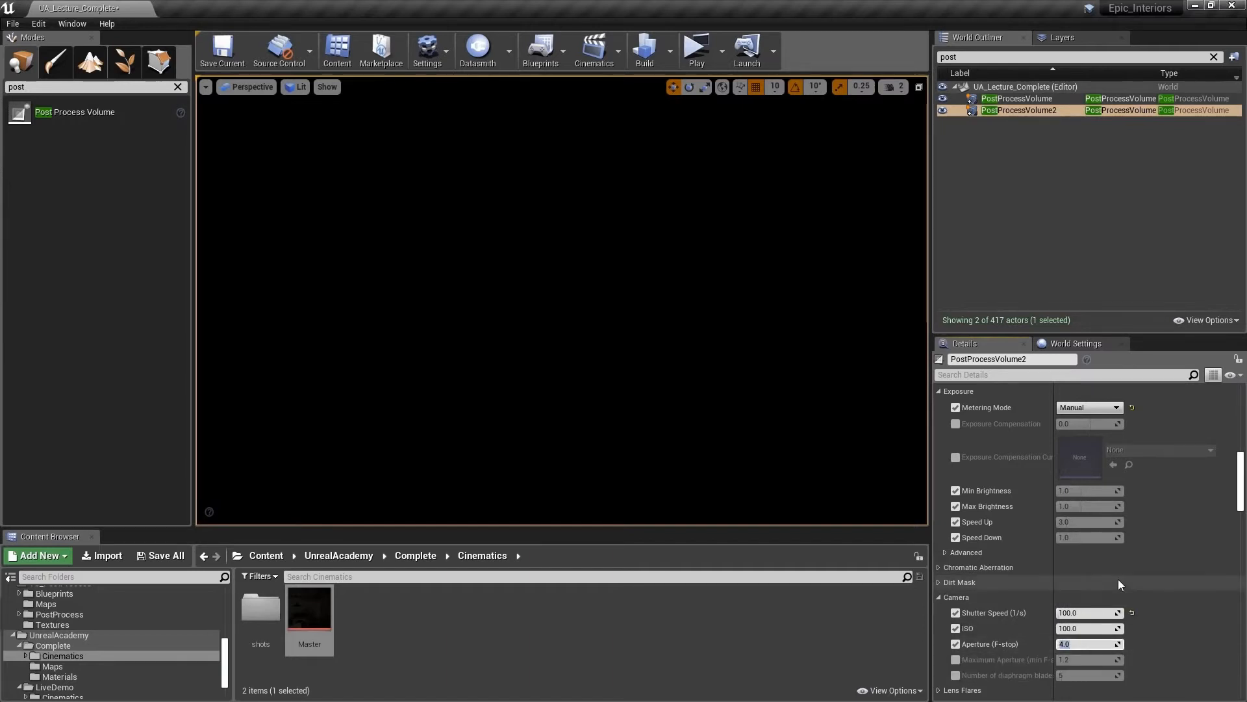
{"action": "type", "text": "15"}
{"action": "key", "text": "Return"}
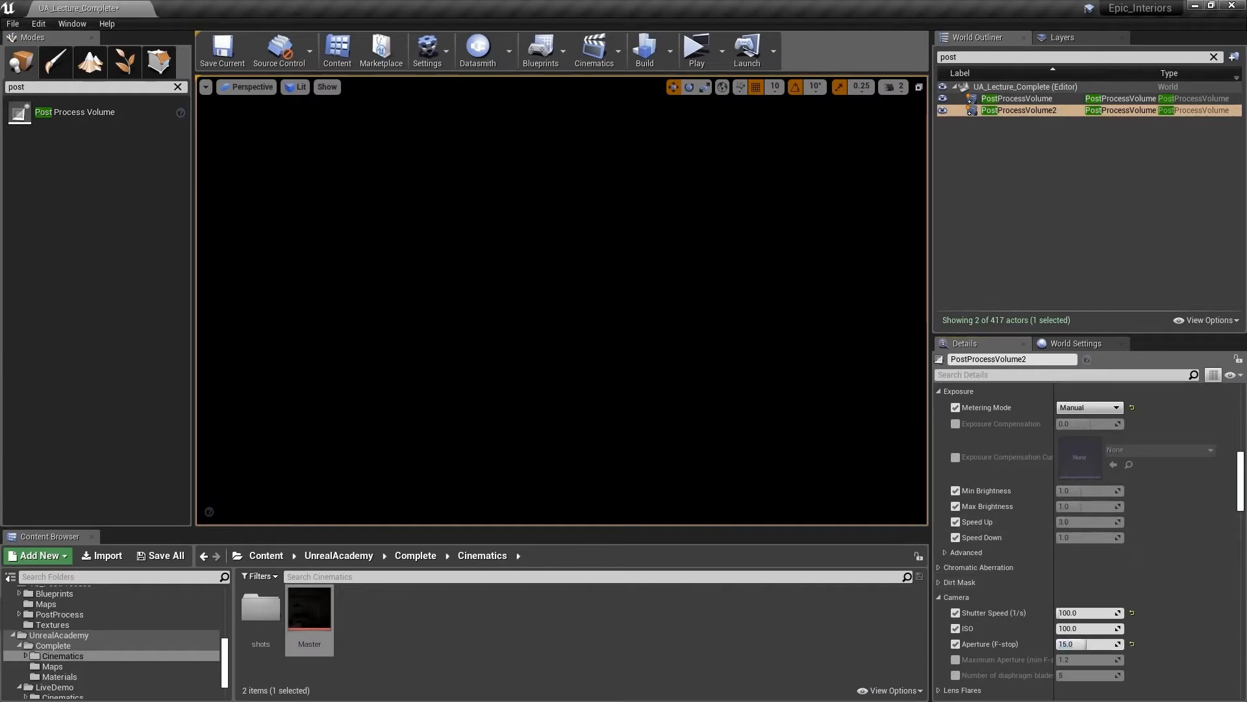
Try an intensity of 82000 lux on the VRaySun07 directional light, check the scene lighting, and undo the change
{"action": "right_click_drag", "start_coordinate": [601, 300], "coordinate": [853, 299]}
{"action": "left_click_drag", "start_coordinate": [975, 57], "coordinate": [883, 62]}
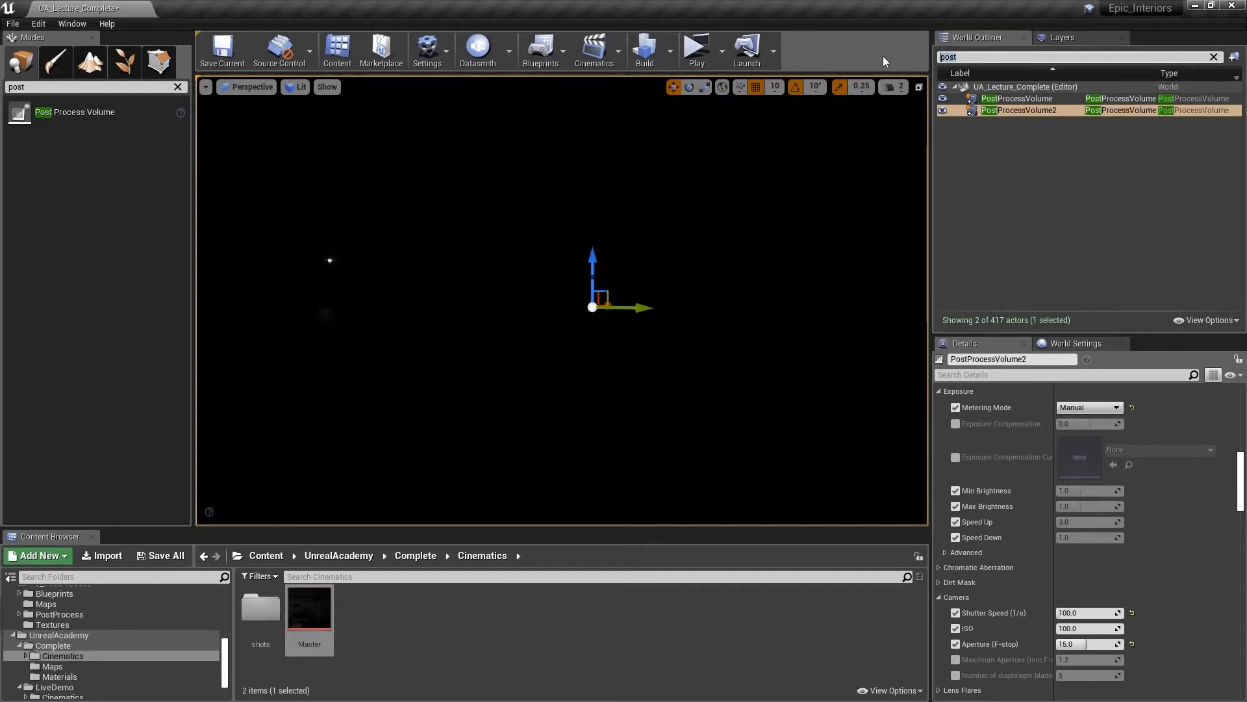
{"action": "type", "text": "sun"}
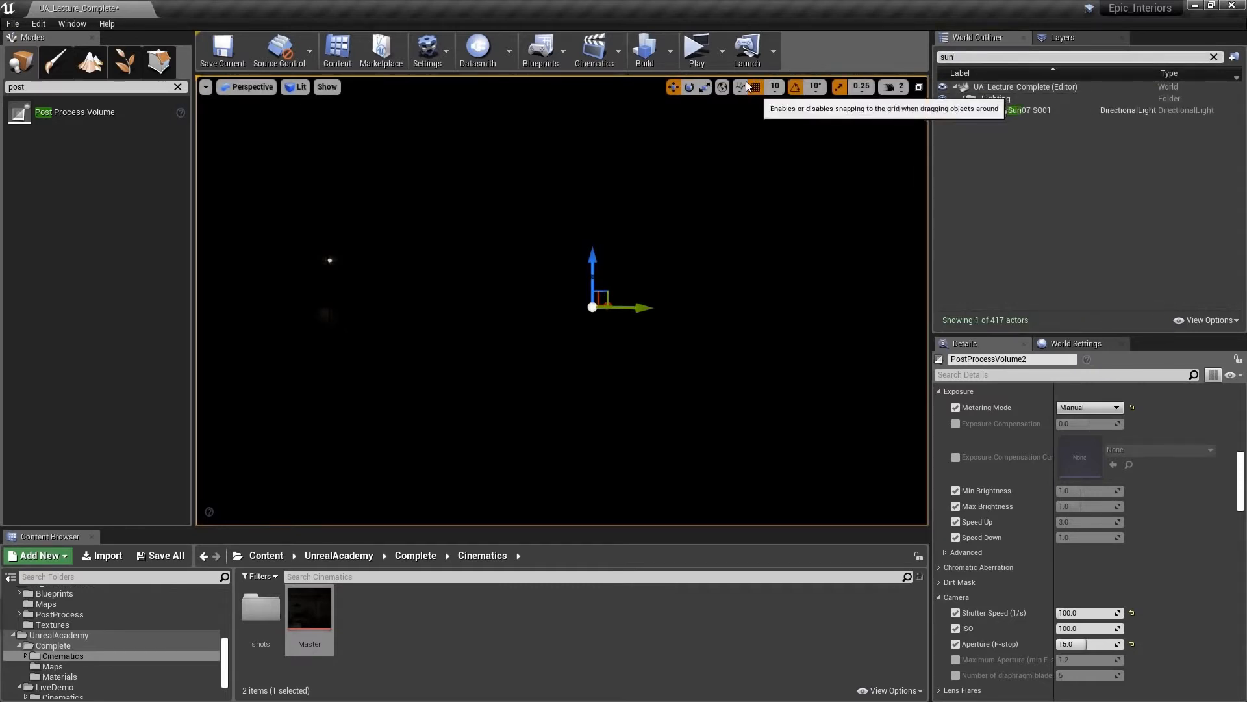
{"action": "left_click", "coordinate": [1034, 111]}
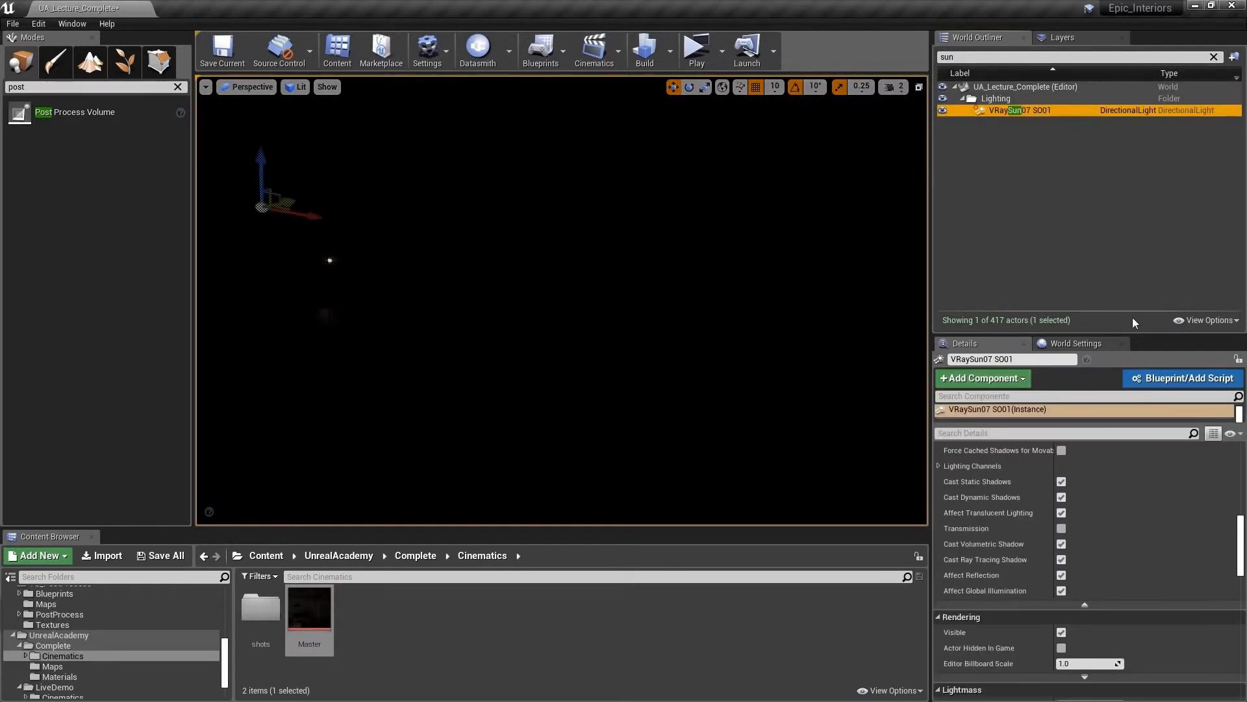
{"action": "scroll", "coordinate": [1186, 547], "scroll_direction": "up", "scroll_amount": 10}
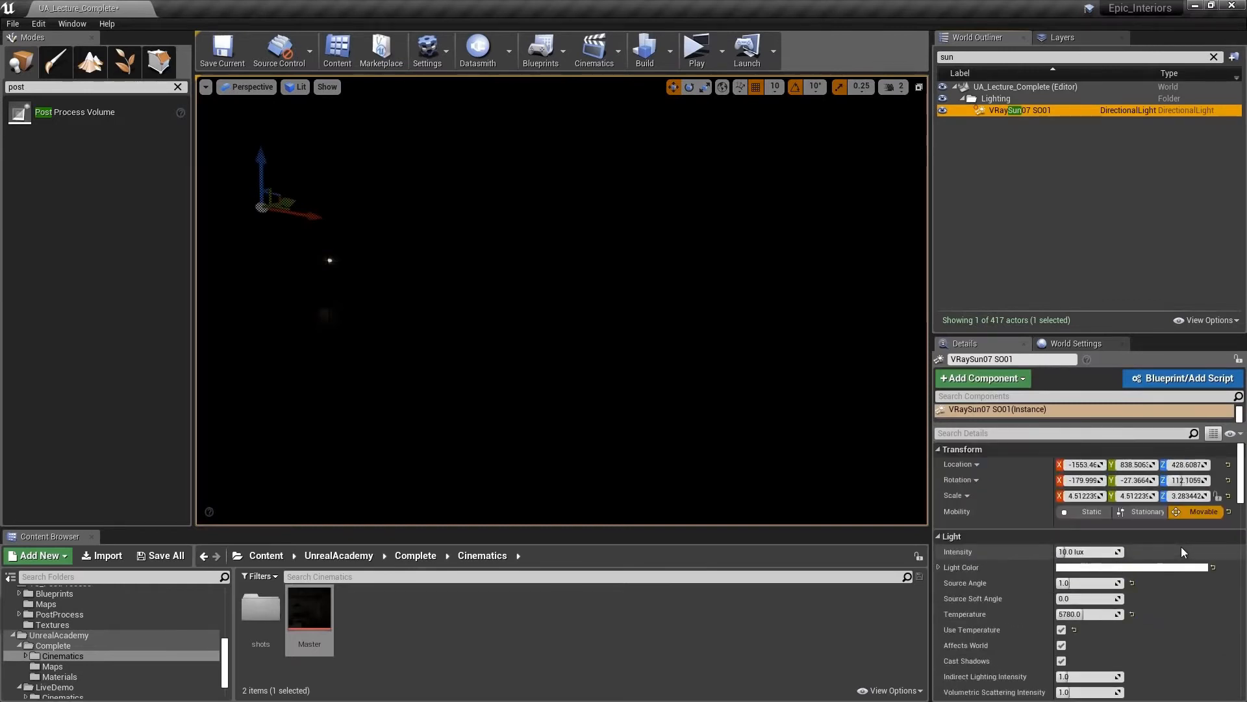
{"action": "left_click", "coordinate": [1095, 551]}
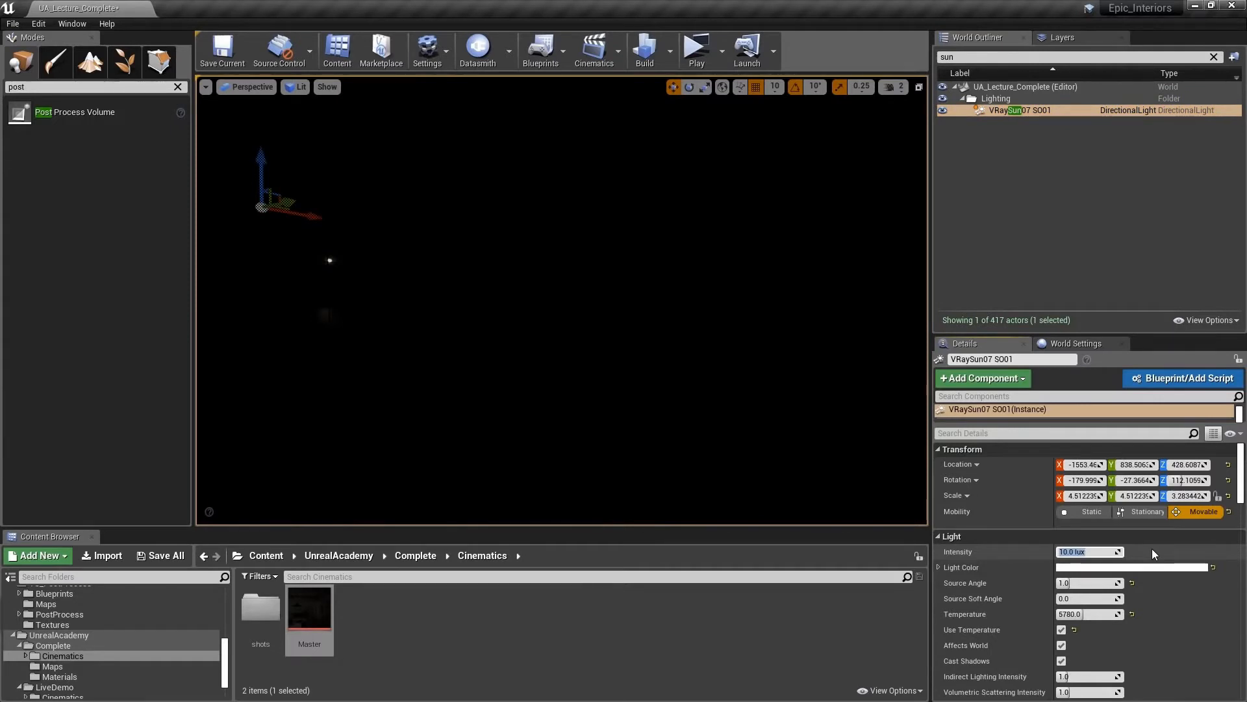
{"action": "type", "text": "82000"}
{"action": "key", "text": "Return"}
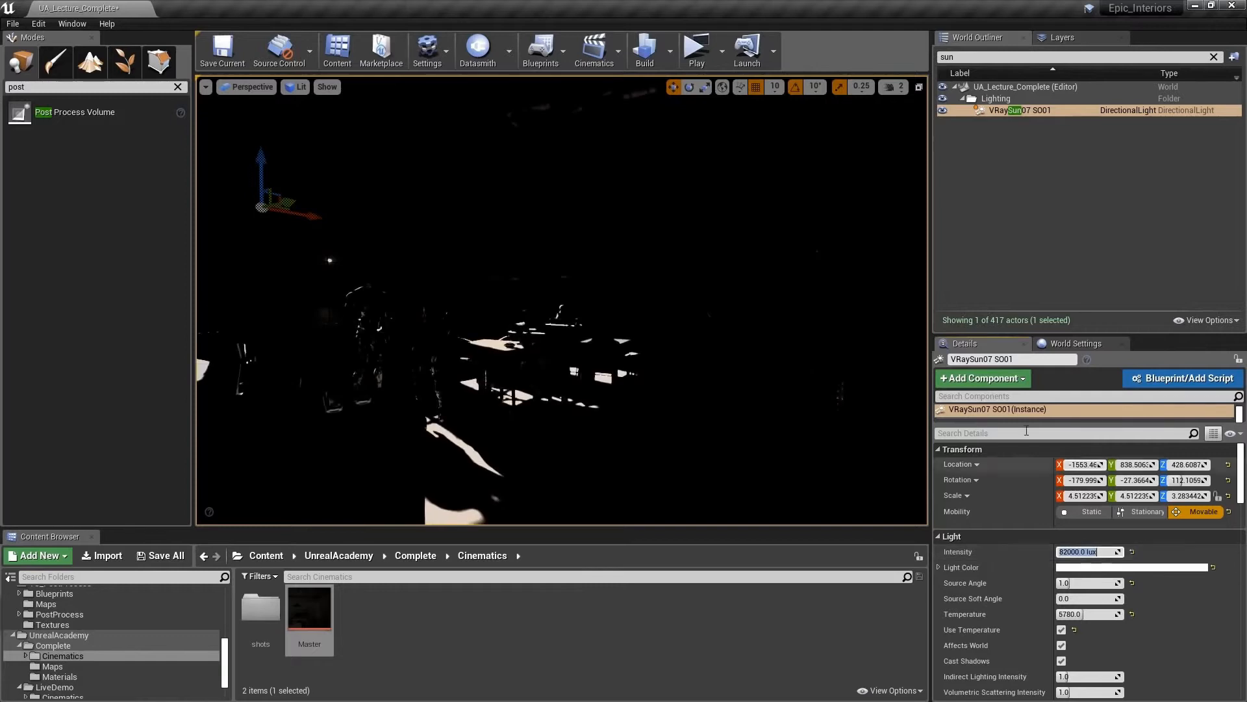
{"action": "right_click_drag", "start_coordinate": [562, 300], "coordinate": [629, 279]}
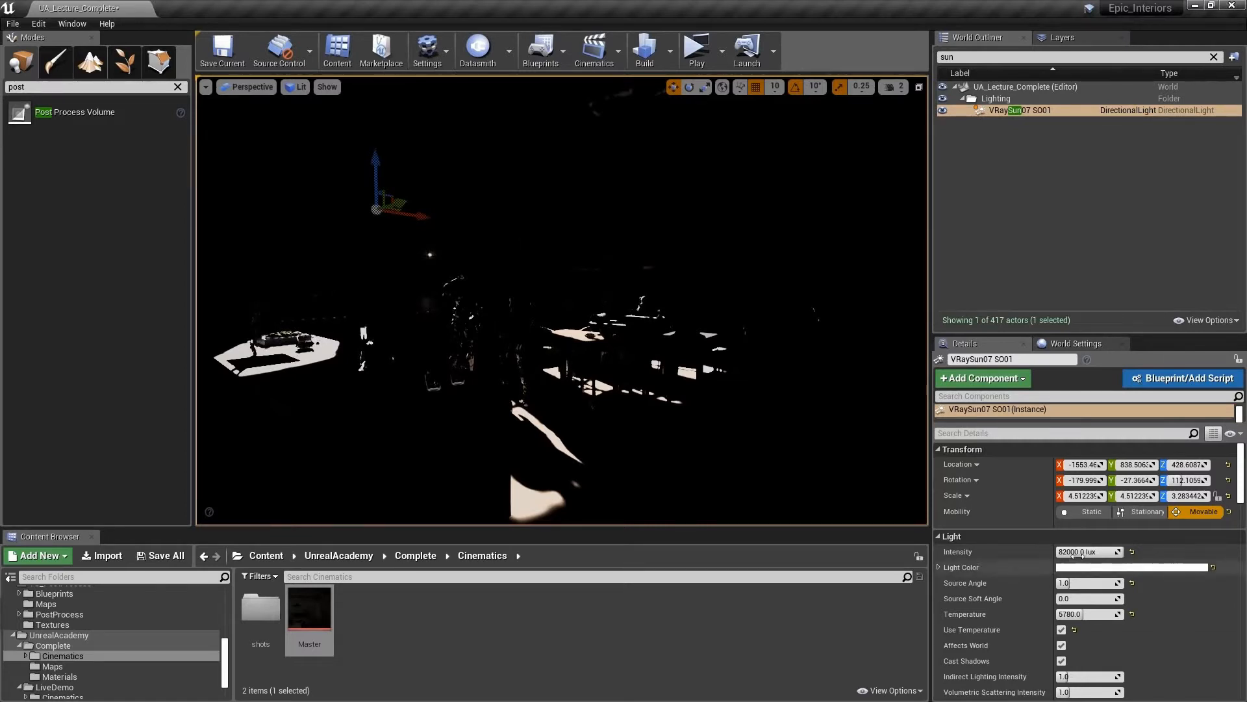
{"action": "left_click", "coordinate": [1103, 552]}
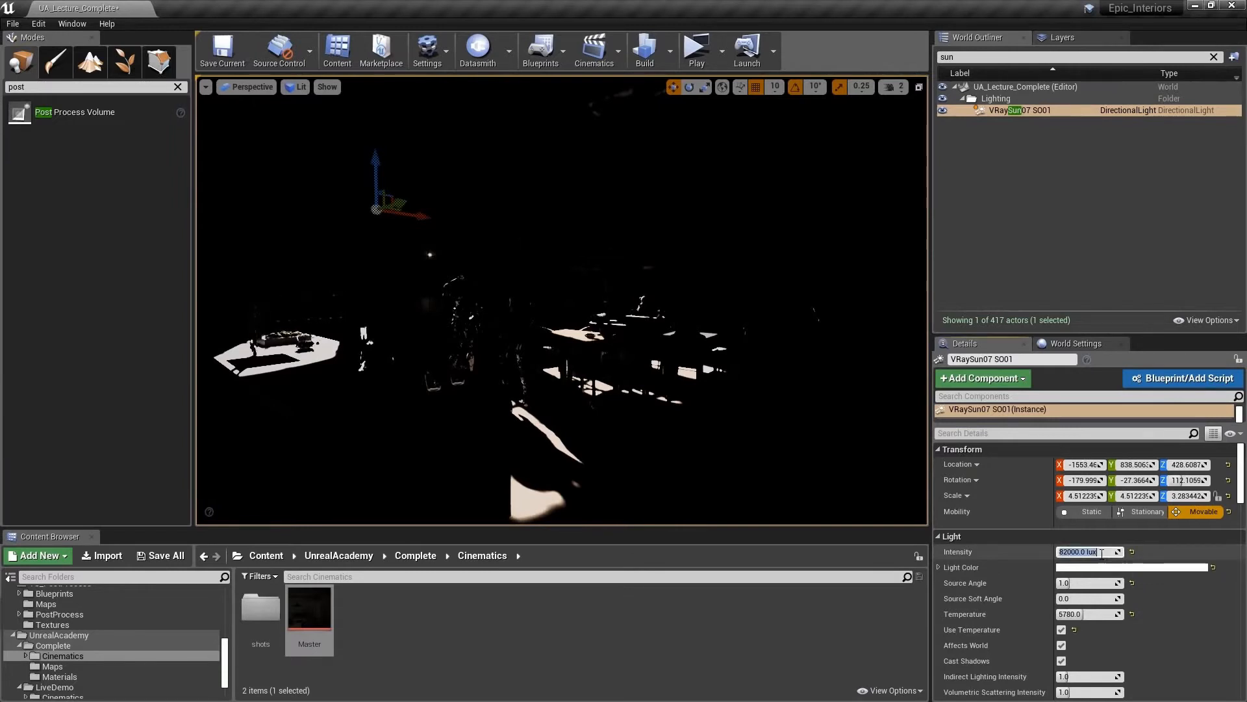
{"action": "key", "text": "ctrl+z"}
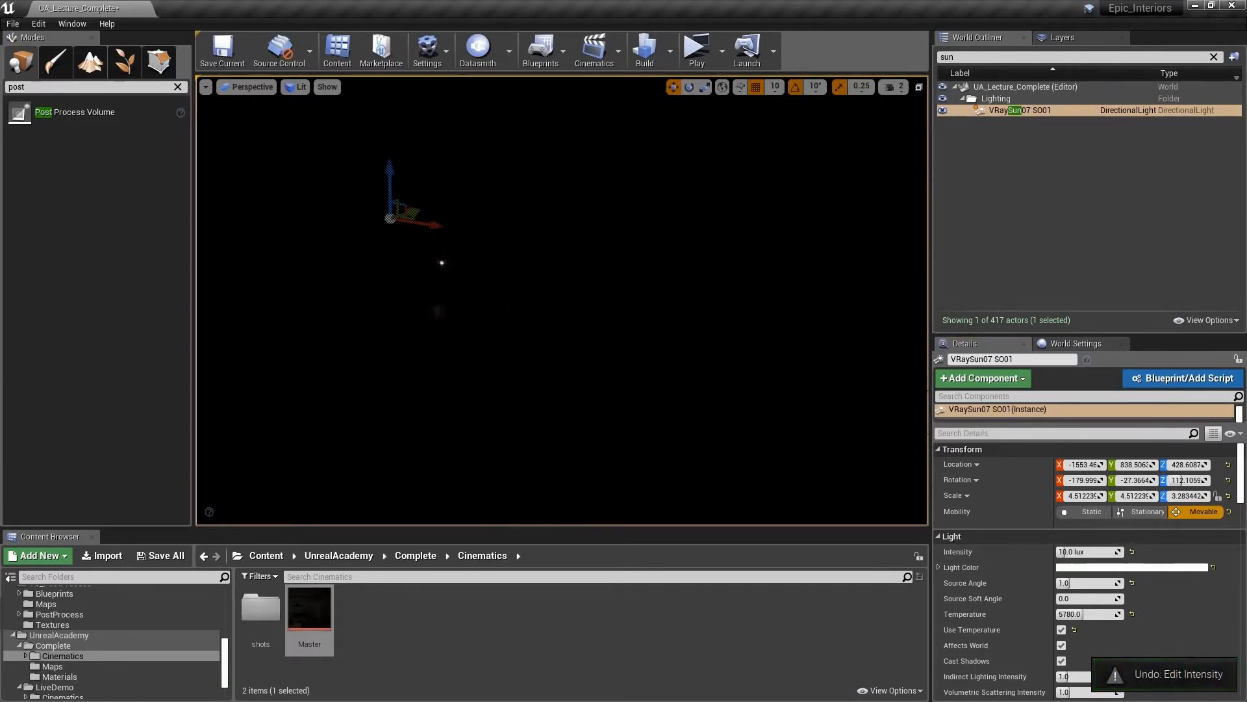
Find and reselect PostProcessVolume2 and switch its exposure Metering Mode back to Auto Exposure Histogram
{"action": "left_click", "coordinate": [975, 57]}
{"action": "type", "text": "post"}
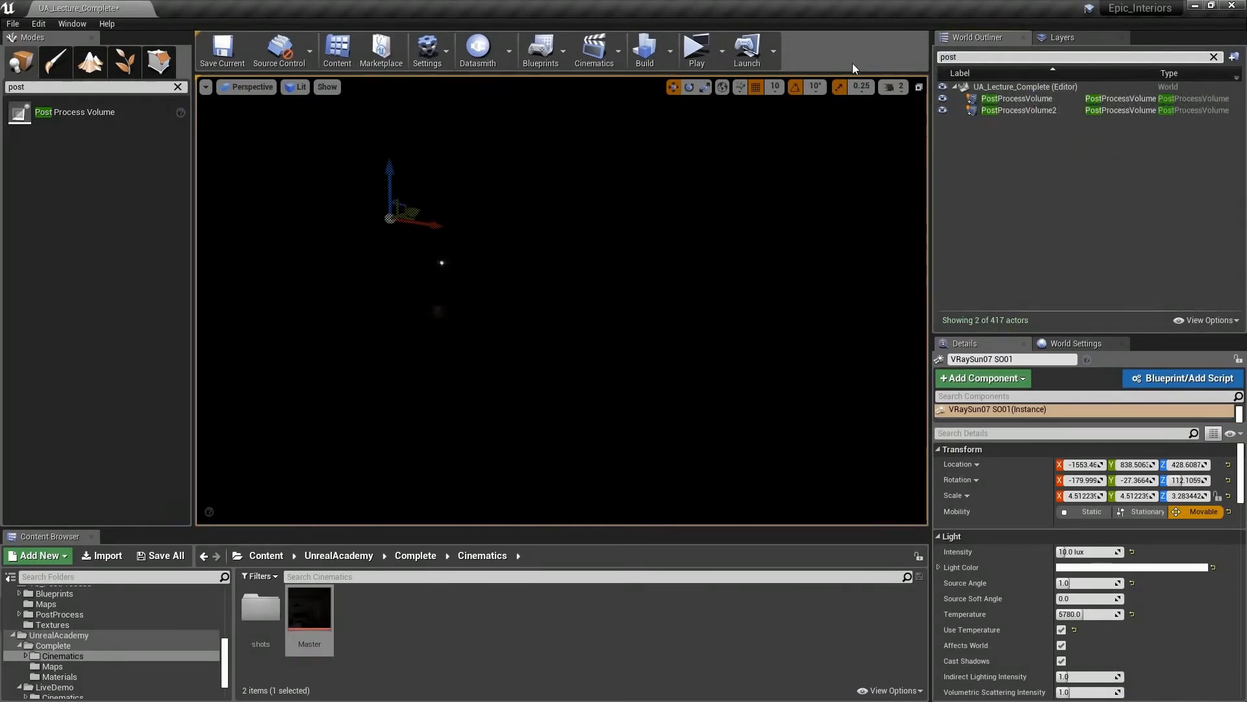
{"action": "left_click", "coordinate": [1016, 110]}
{"action": "scroll", "coordinate": [1098, 500], "scroll_direction": "down", "scroll_amount": 6}
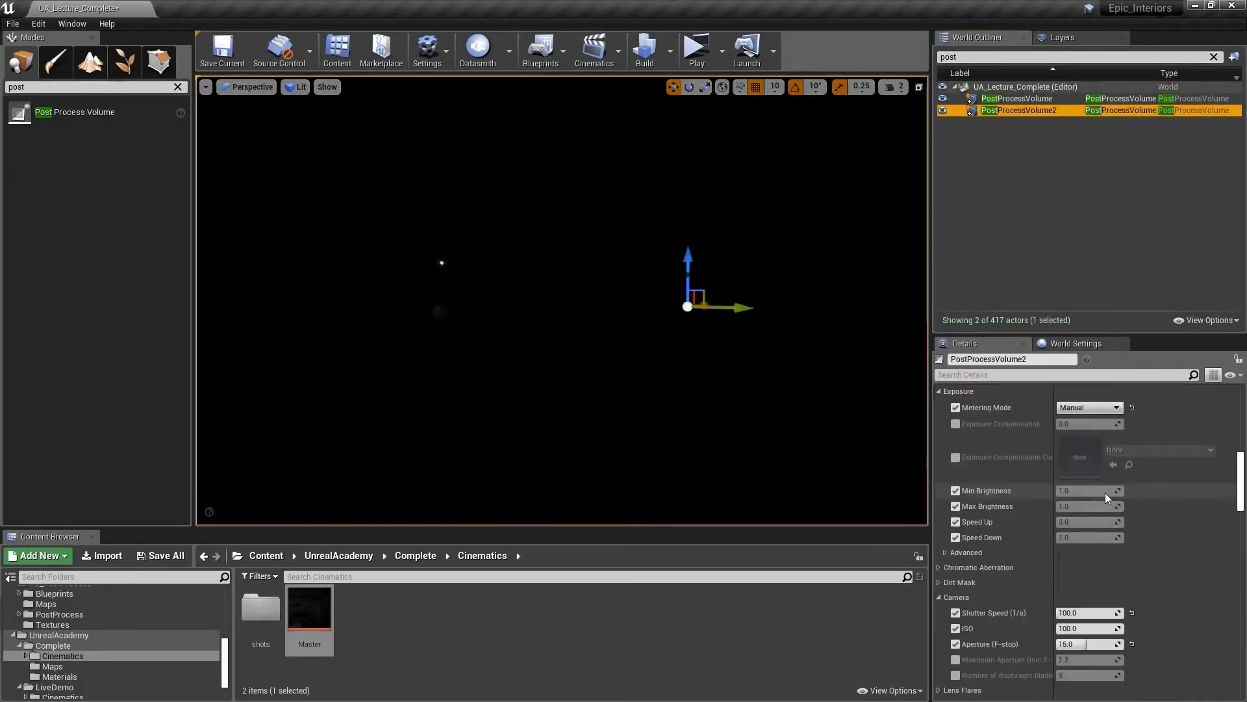
{"action": "left_click", "coordinate": [1086, 408]}
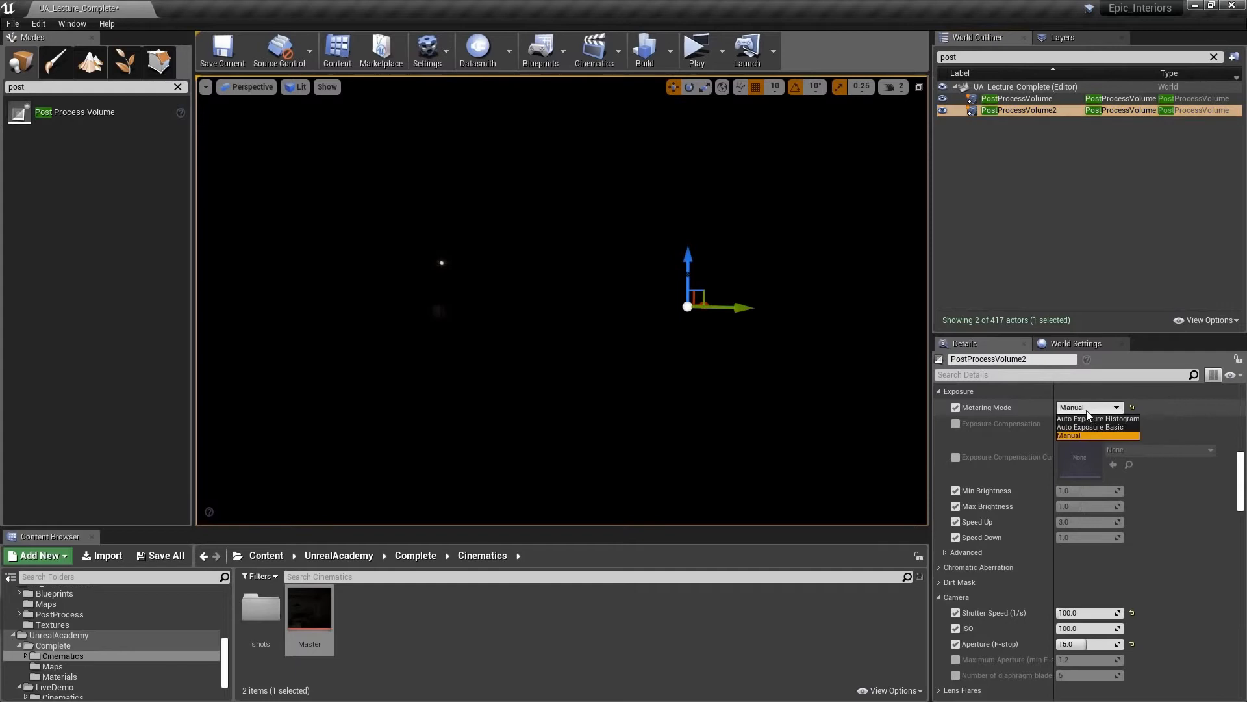
{"action": "left_click", "coordinate": [1084, 419]}
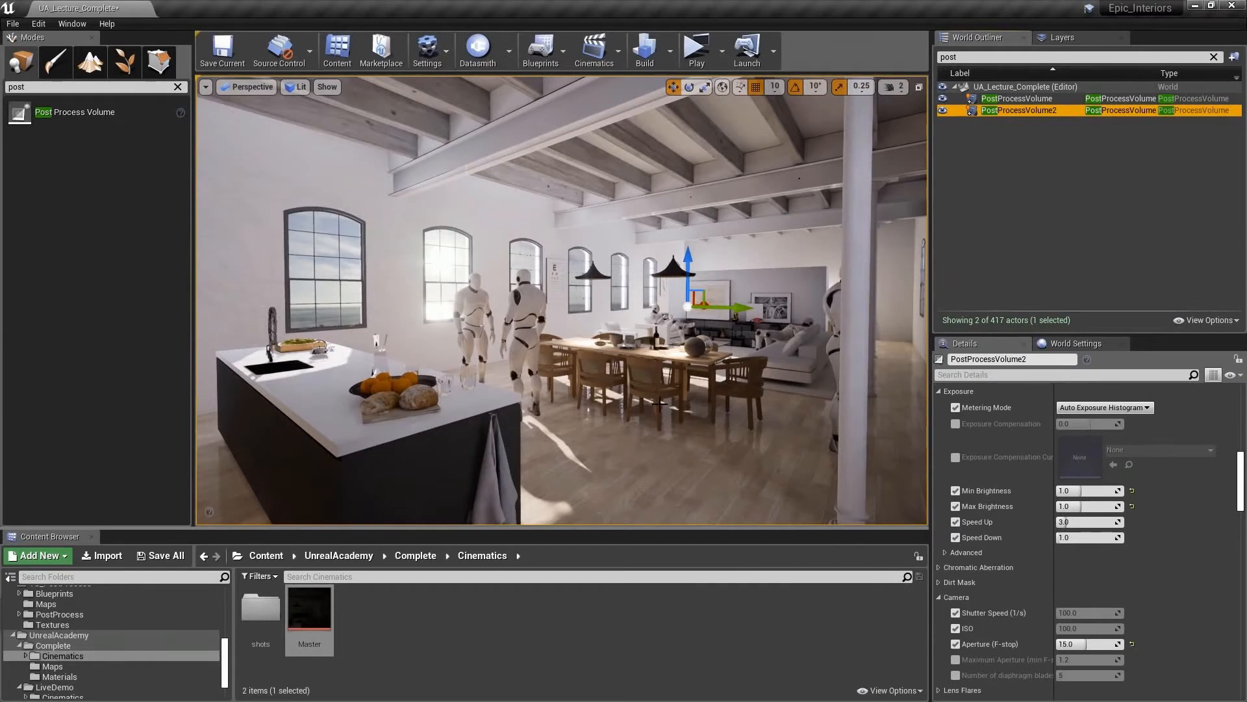
Enable the Chromatic Aberration Intensity and Start Offset overrides and raise the Intensity to 5.0
{"action": "left_click", "coordinate": [939, 391]}
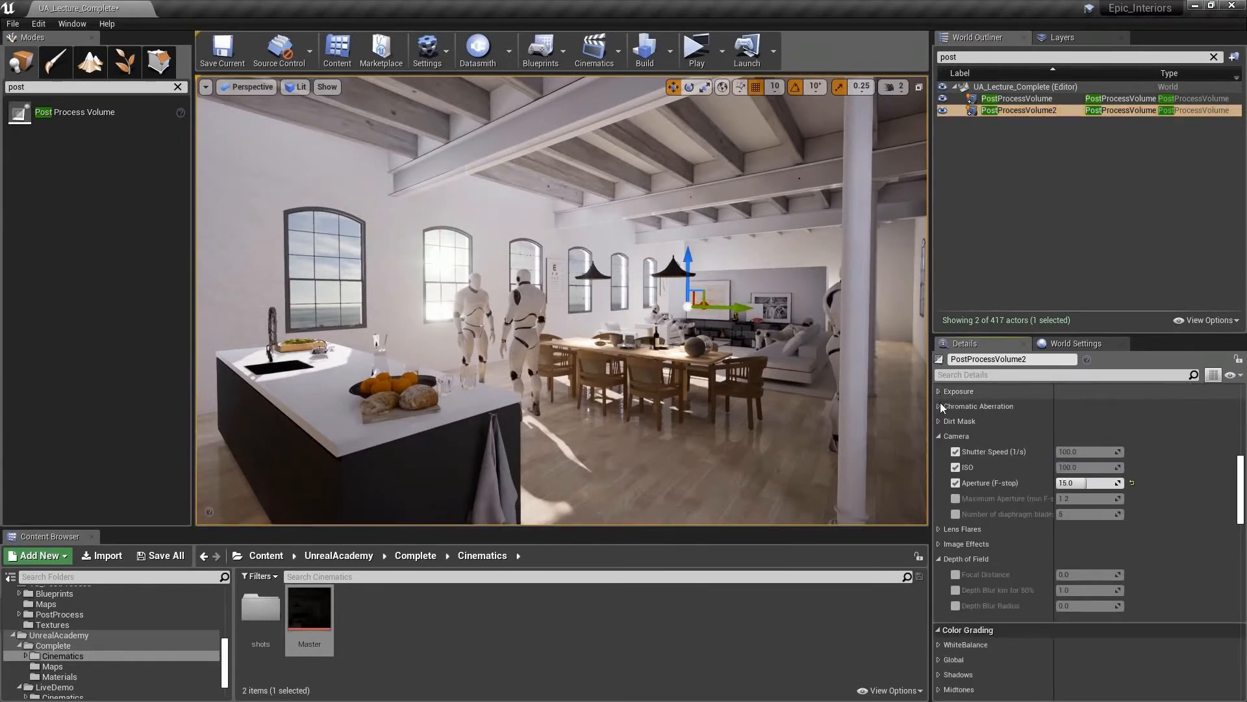
{"action": "left_click", "coordinate": [939, 406]}
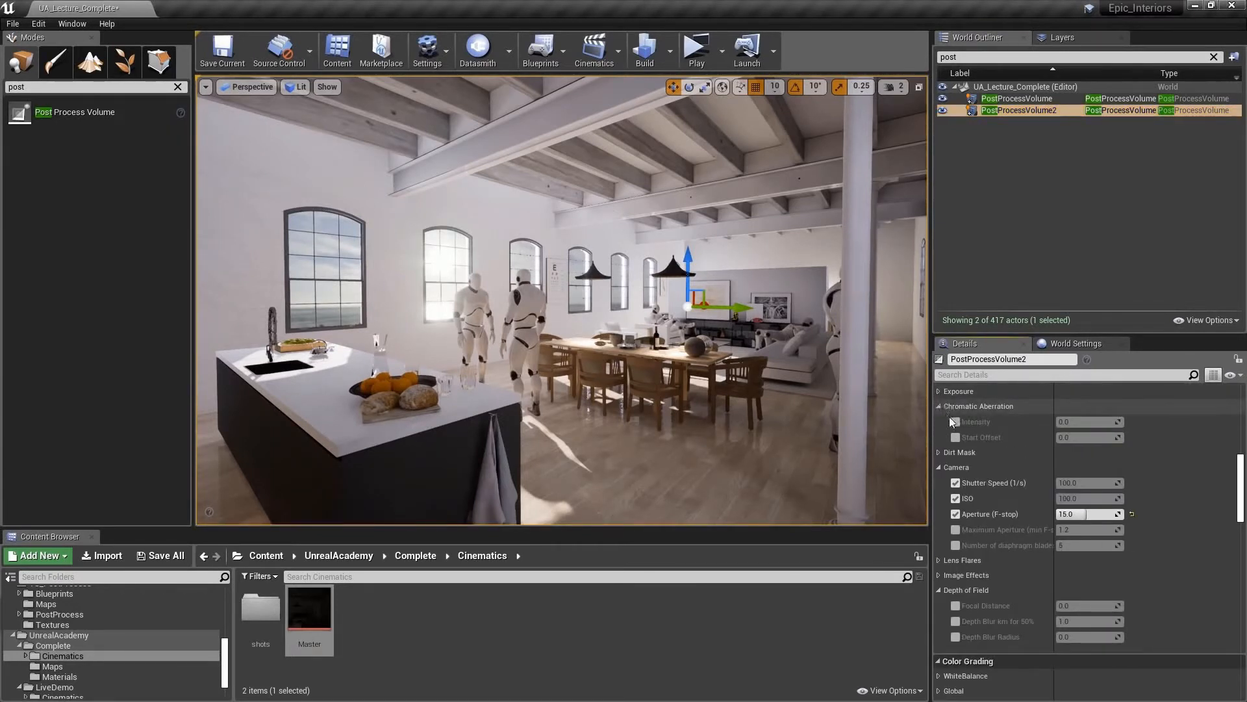
{"action": "left_click", "coordinate": [954, 421]}
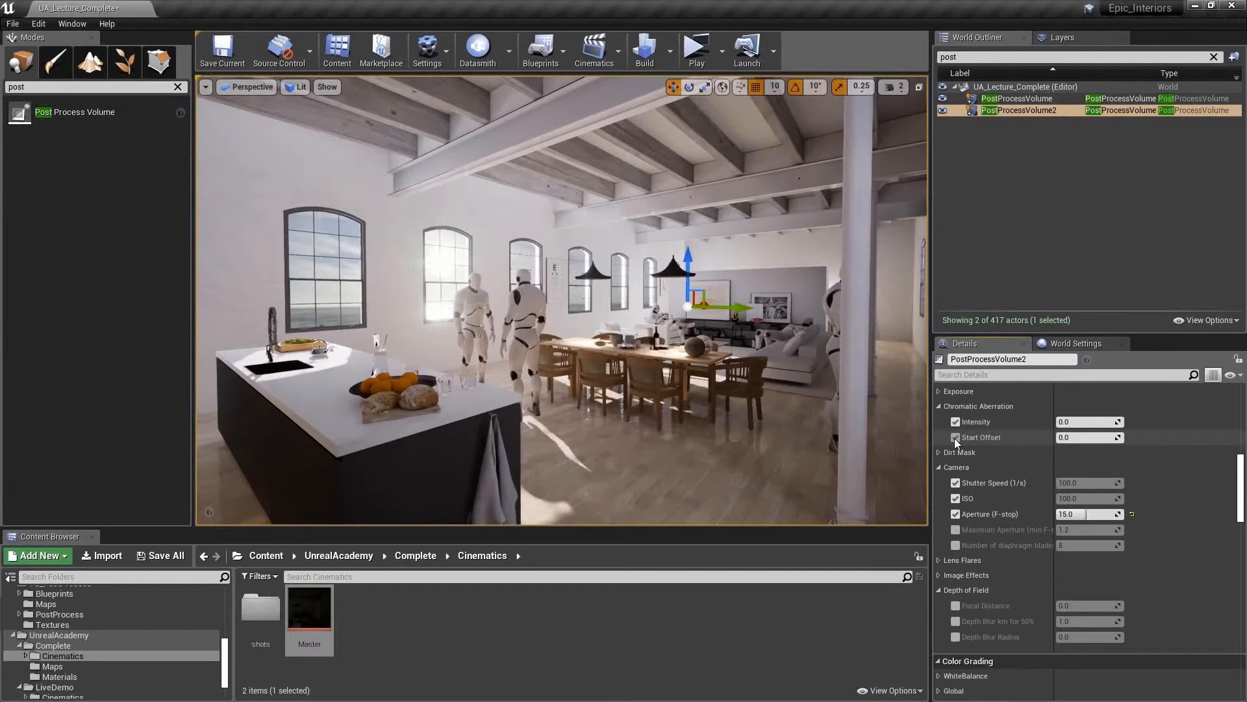
{"action": "left_click_drag", "start_coordinate": [1059, 422], "coordinate": [1169, 422]}
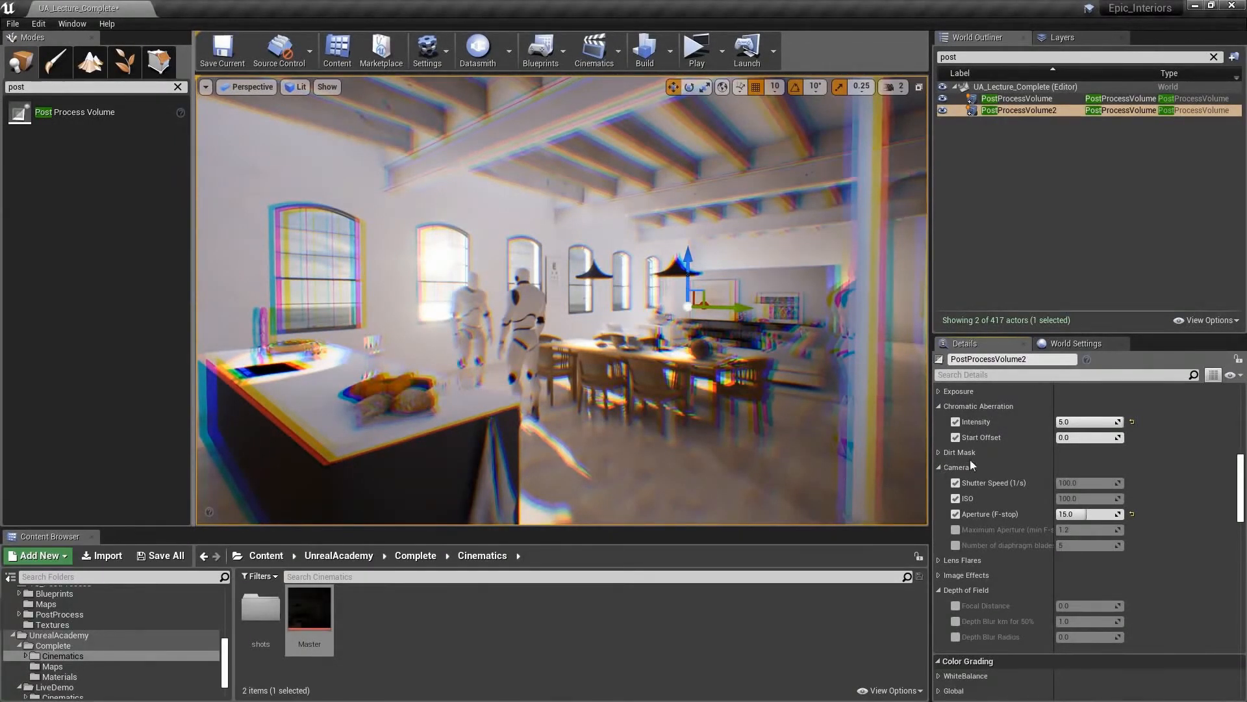
Lower the Chromatic Aberration Intensity to 0.75, try a higher Start Offset, and reset the offset to 0.0
{"action": "left_click_drag", "start_coordinate": [1082, 422], "coordinate": [978, 422]}
{"action": "left_click_drag", "start_coordinate": [1074, 422], "coordinate": [1123, 437]}
{"action": "left_click", "coordinate": [1131, 438]}
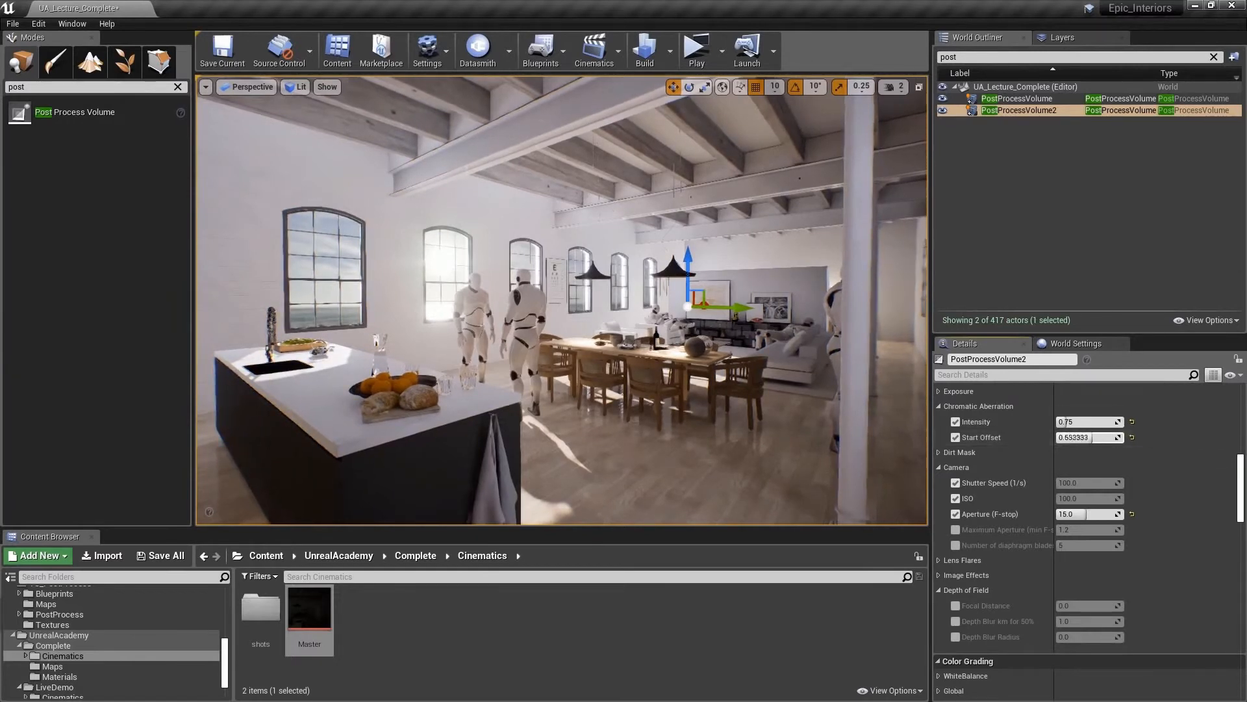
Bring the bright windows into view, enable the Dirt Mask Texture override and assign the lens_dirt_001 texture
{"action": "left_click", "coordinate": [938, 453]}
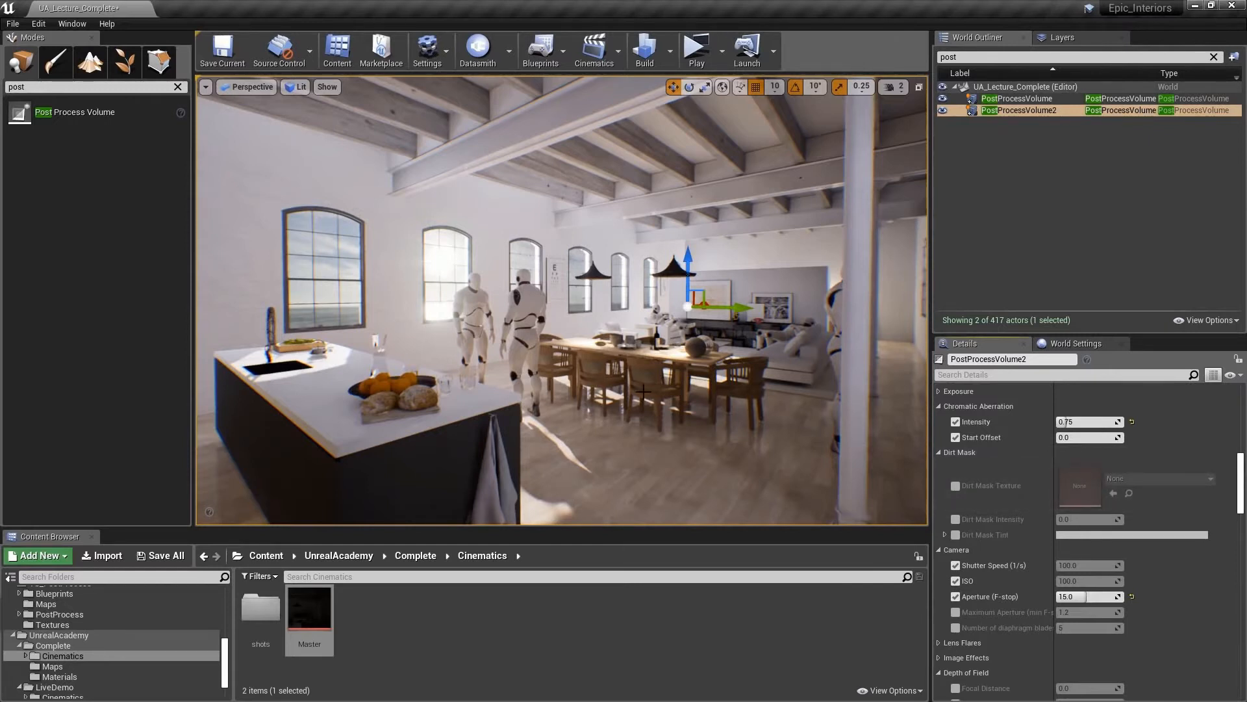
{"action": "key", "text": "w"}
{"action": "right_click_drag", "start_coordinate": [643, 390], "coordinate": [591, 392]}
{"action": "key", "text": "d"}
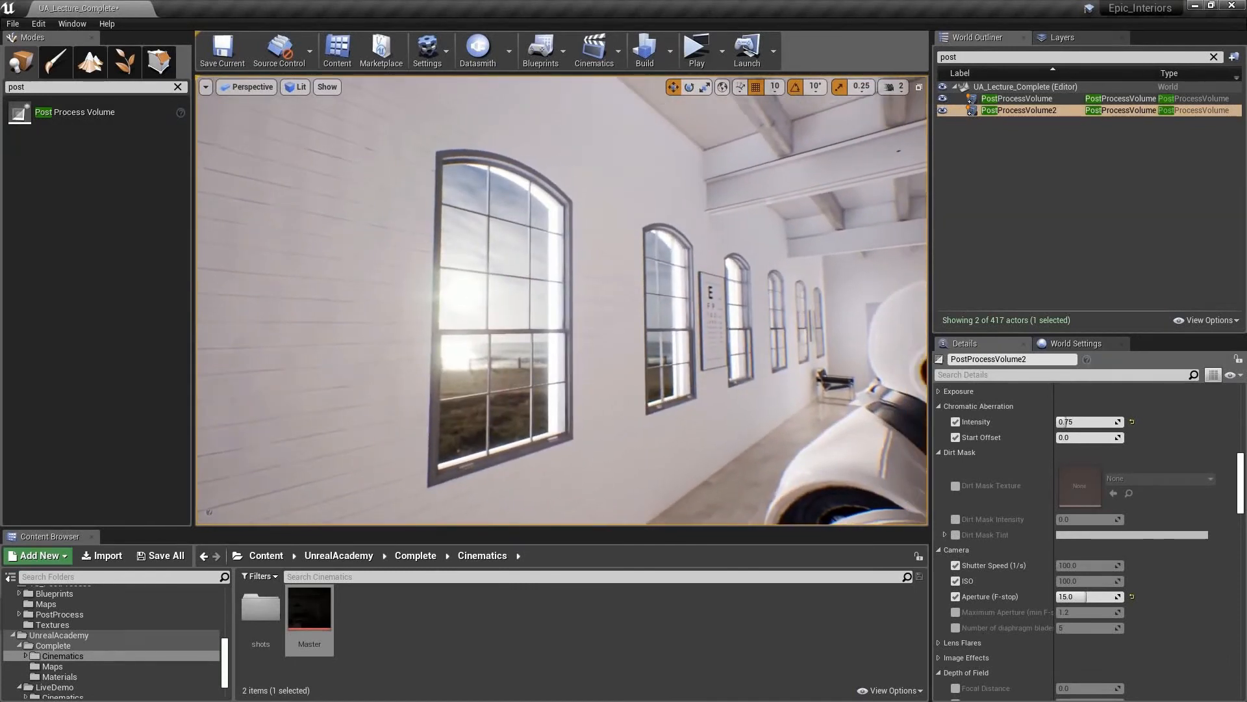
{"action": "left_click", "coordinate": [956, 485]}
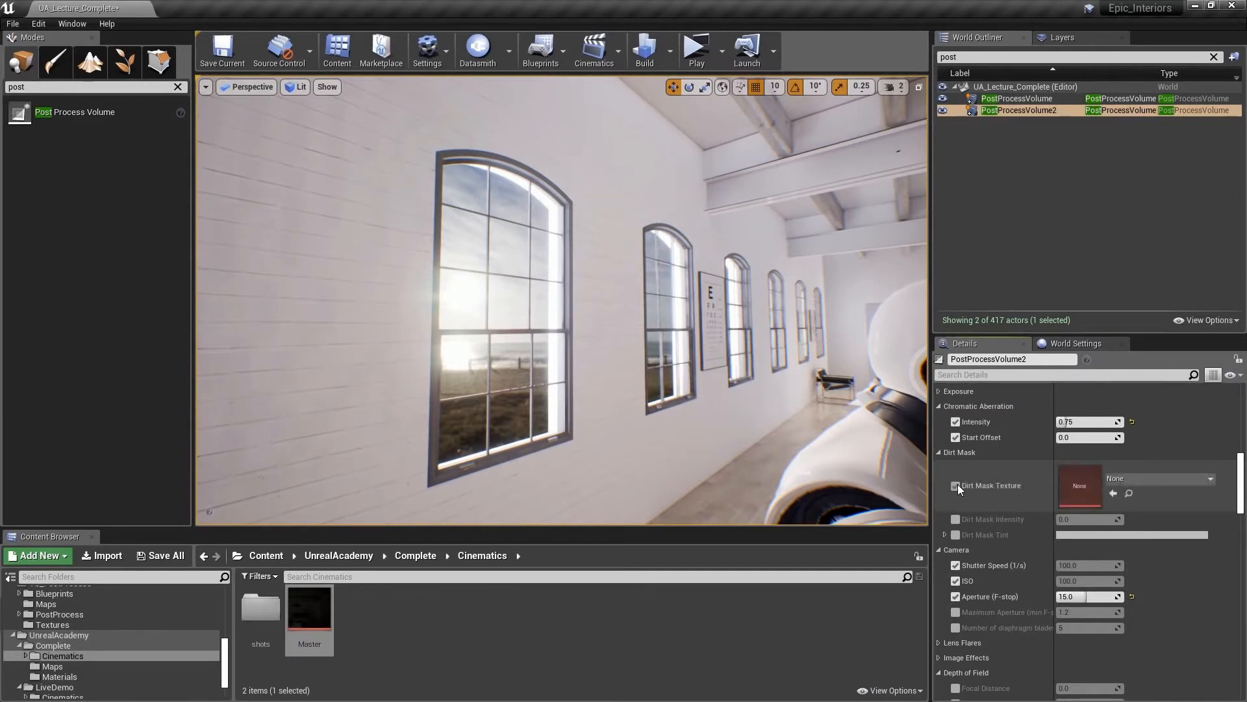
{"action": "left_click", "coordinate": [1110, 478]}
{"action": "type", "text": "d"}
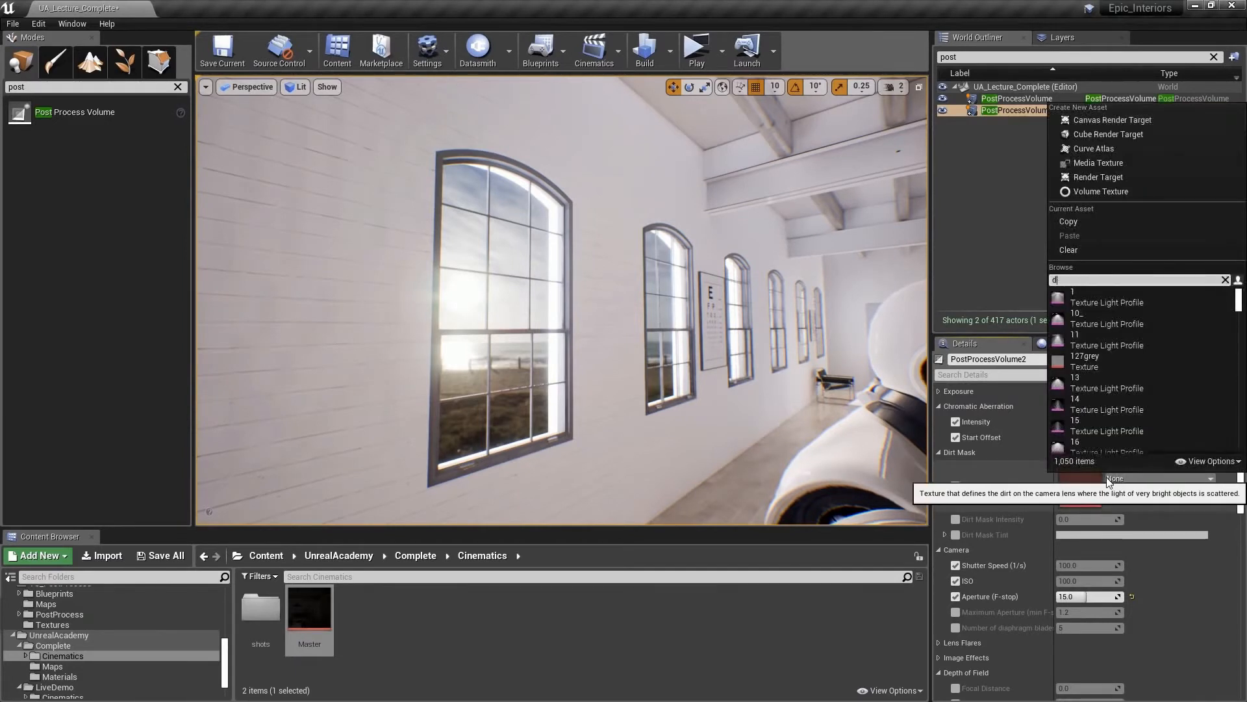
{"action": "type", "text": "irt"}
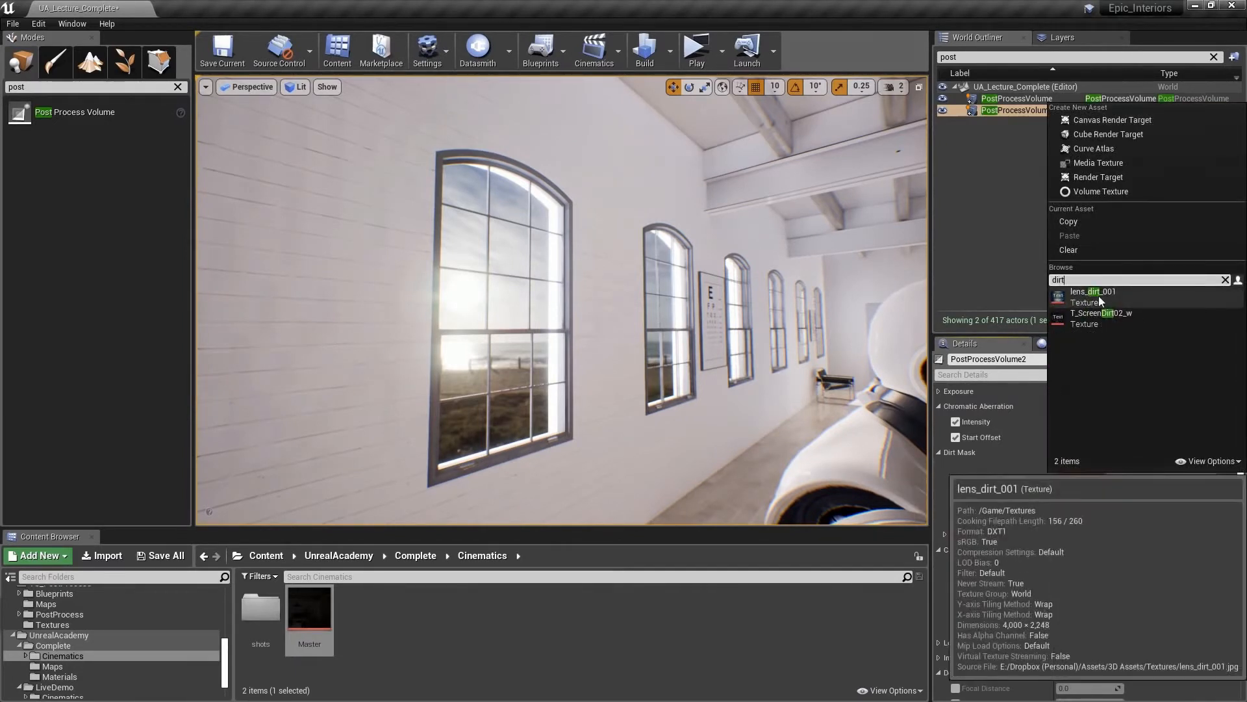
{"action": "left_click", "coordinate": [1078, 294]}
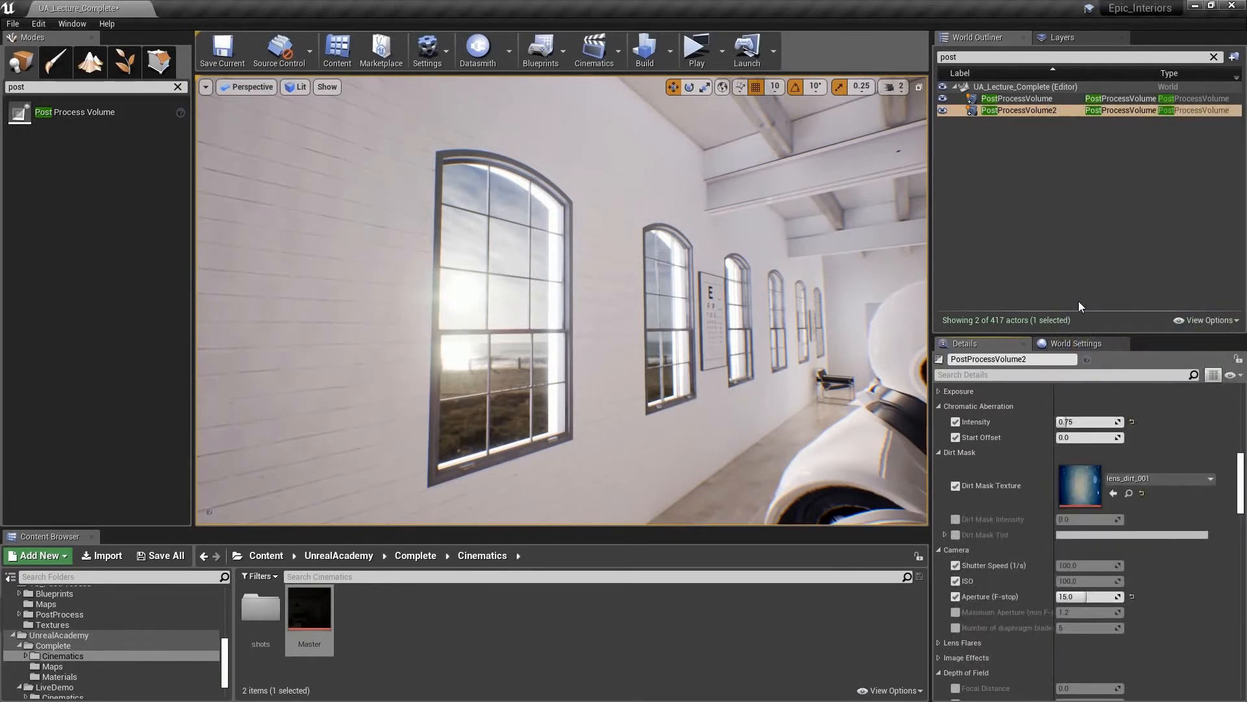
Enable the Dirt Mask Intensity override, set it to 8.0, and check the effect against the sunlit window
{"action": "left_click", "coordinate": [955, 519]}
{"action": "left_click_drag", "start_coordinate": [1069, 519], "coordinate": [1104, 519]}
{"action": "left_click_drag", "start_coordinate": [1105, 519], "coordinate": [1123, 519]}
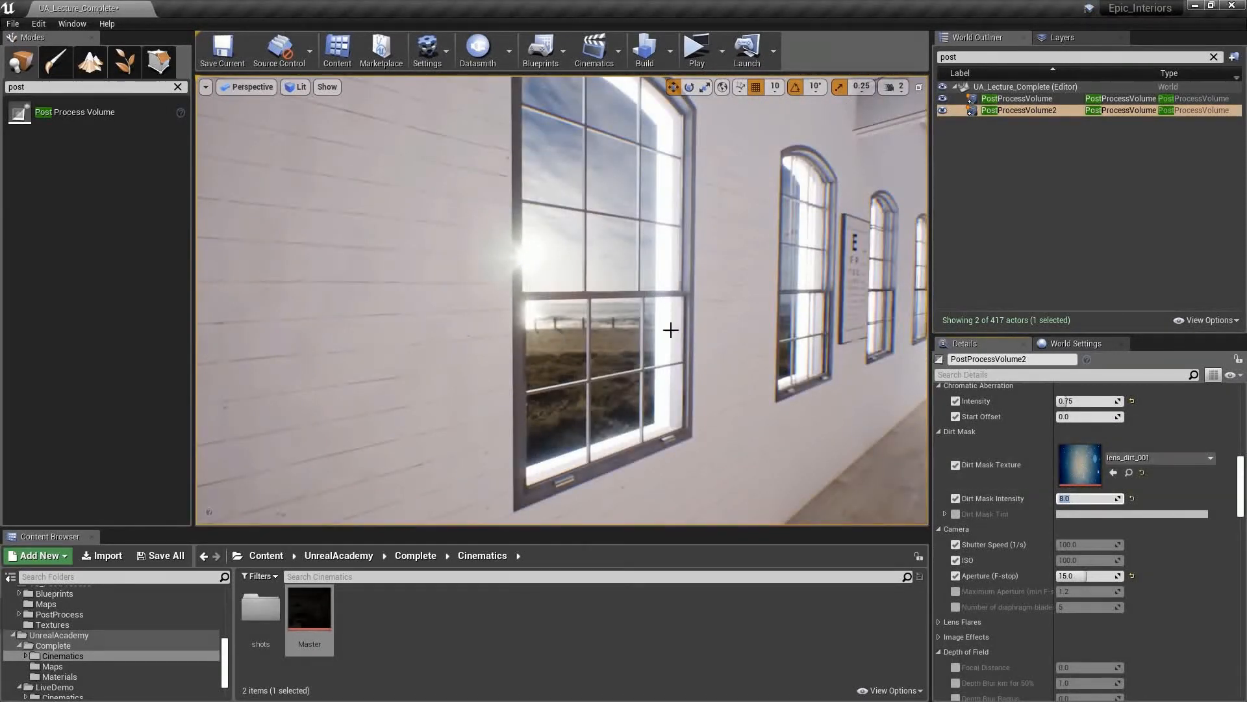
{"action": "mouse_move", "coordinate": [671, 329]}
{"action": "right_mouse_down"}
{"action": "mouse_move", "coordinate": [658, 330]}
{"action": "mouse_move", "coordinate": [683, 326]}
{"action": "right_mouse_up"}
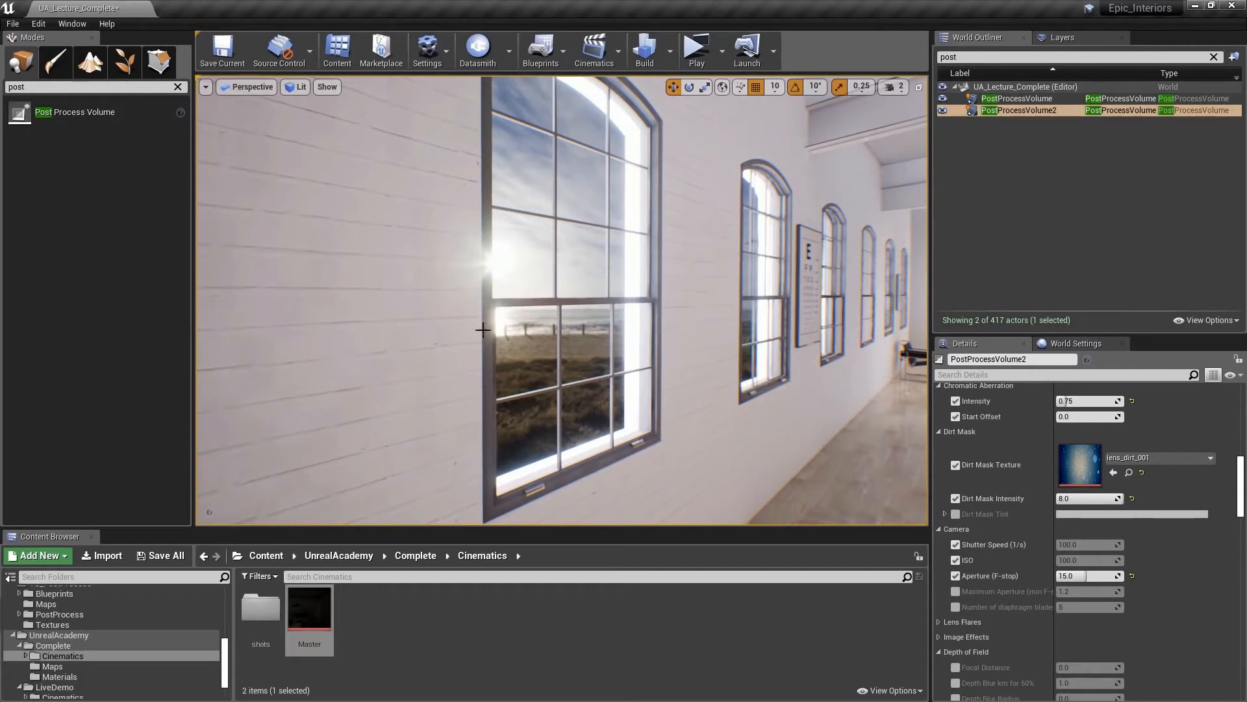
Enable the Intensity, BokehSize, Threshold and BokehShape overrides for the volume's Lens Flares
{"action": "left_click", "coordinate": [938, 622]}
{"action": "scroll", "coordinate": [1023, 617], "scroll_direction": "down", "scroll_amount": 2}
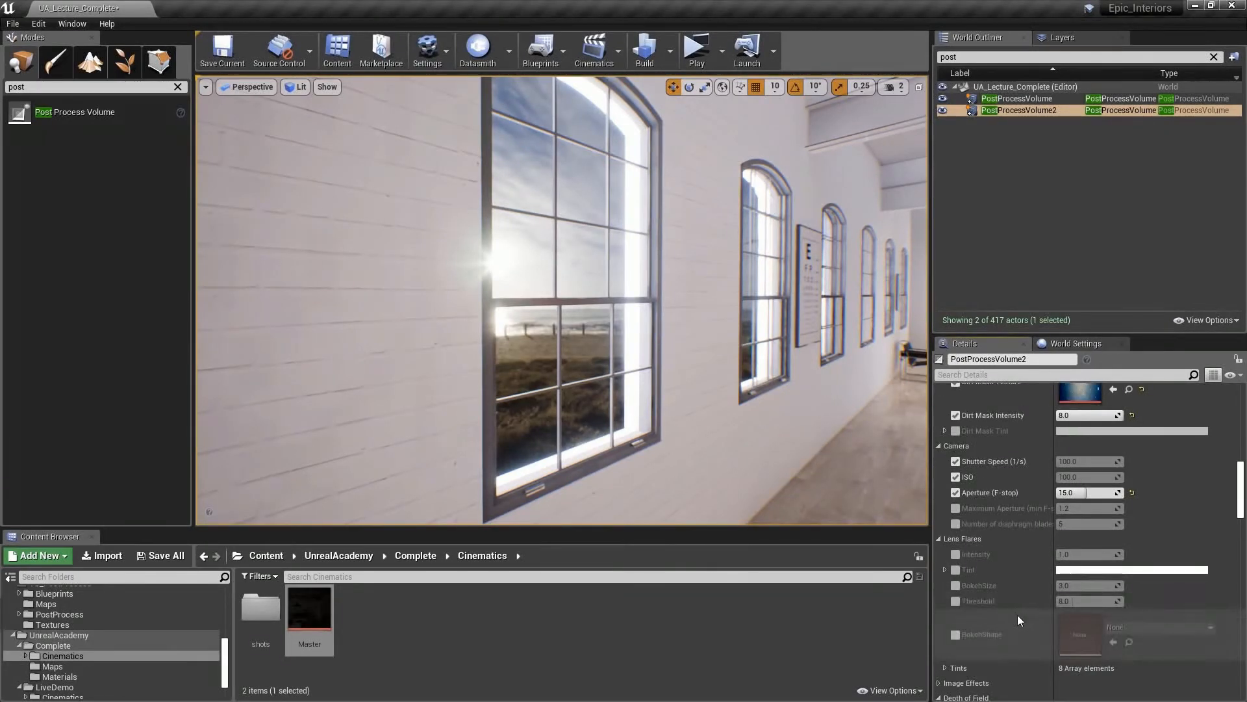
{"action": "left_click", "coordinate": [955, 554]}
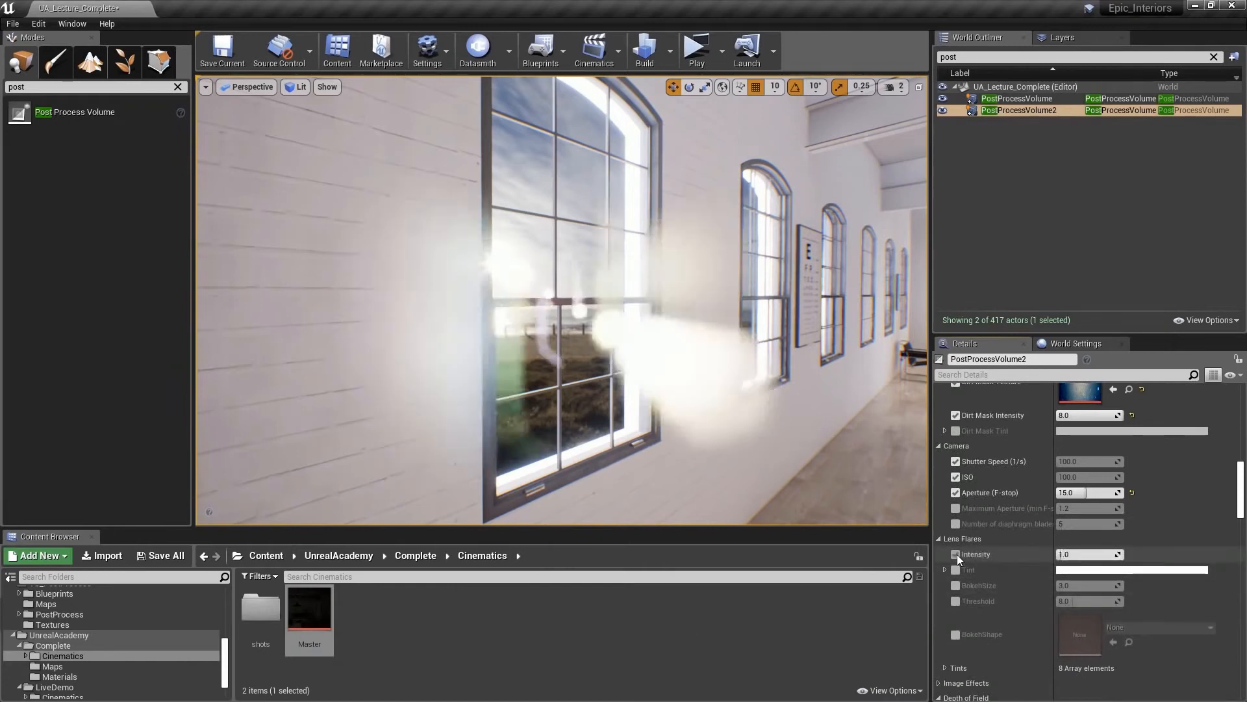
{"action": "left_click", "coordinate": [956, 586]}
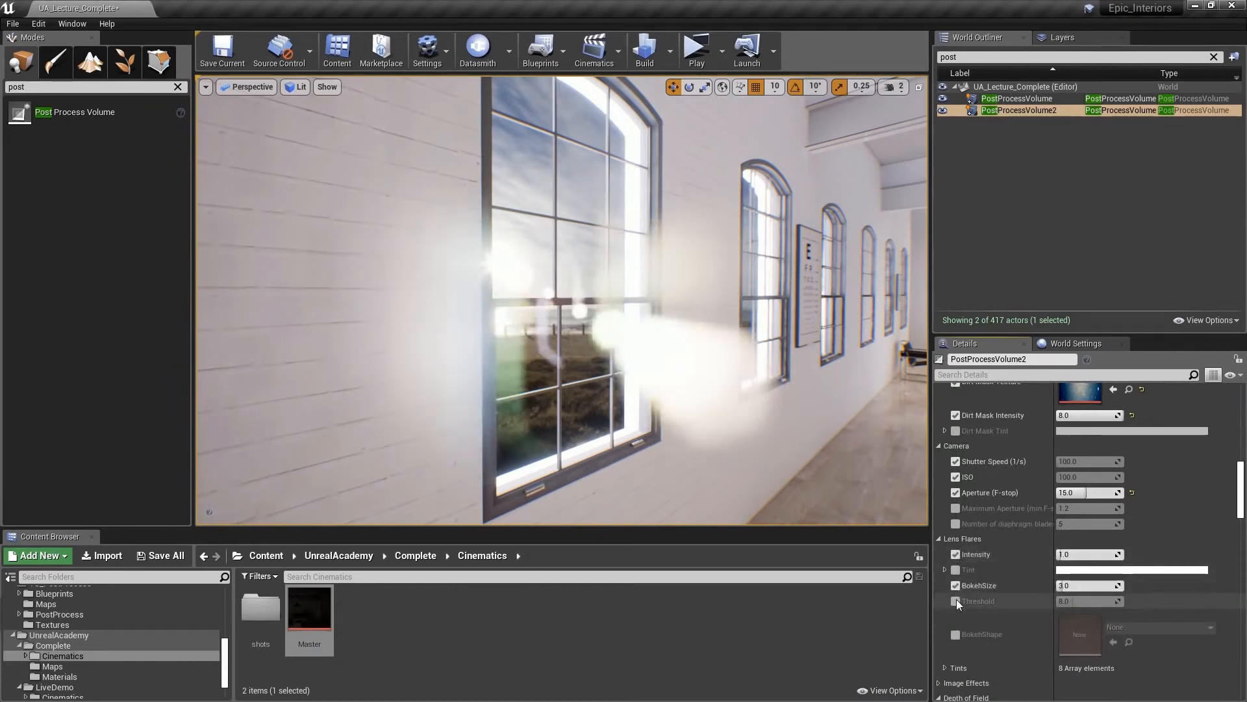
{"action": "left_click", "coordinate": [956, 600]}
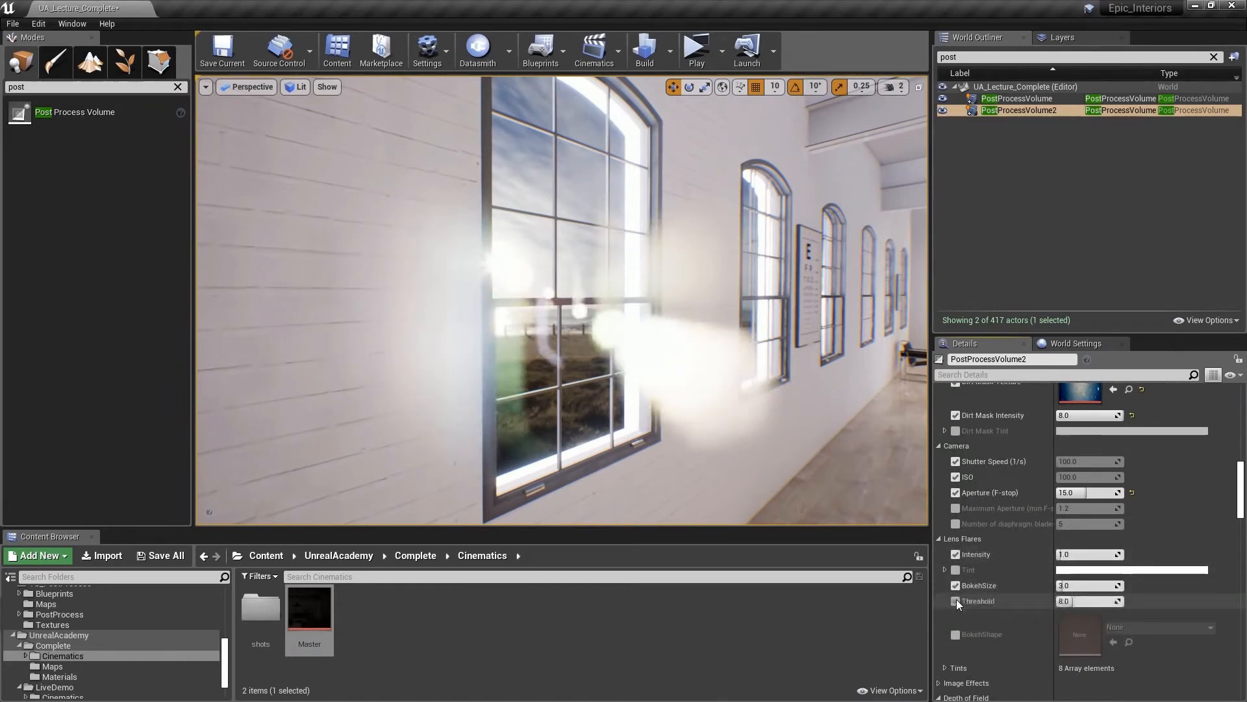
{"action": "left_click", "coordinate": [955, 634]}
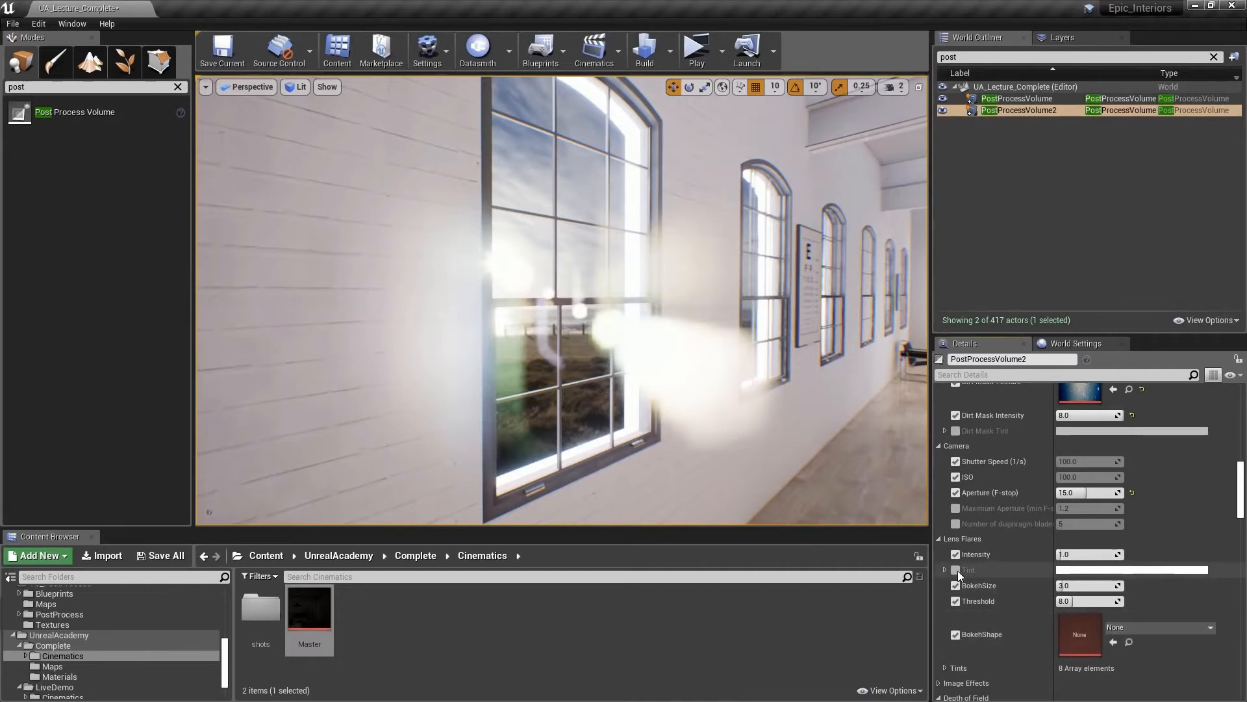
Expand the lens flare Tints, then set Intensity to about 0.3, BokehSize to about 11.5 and Threshold to 32.0
{"action": "left_click", "coordinate": [945, 668]}
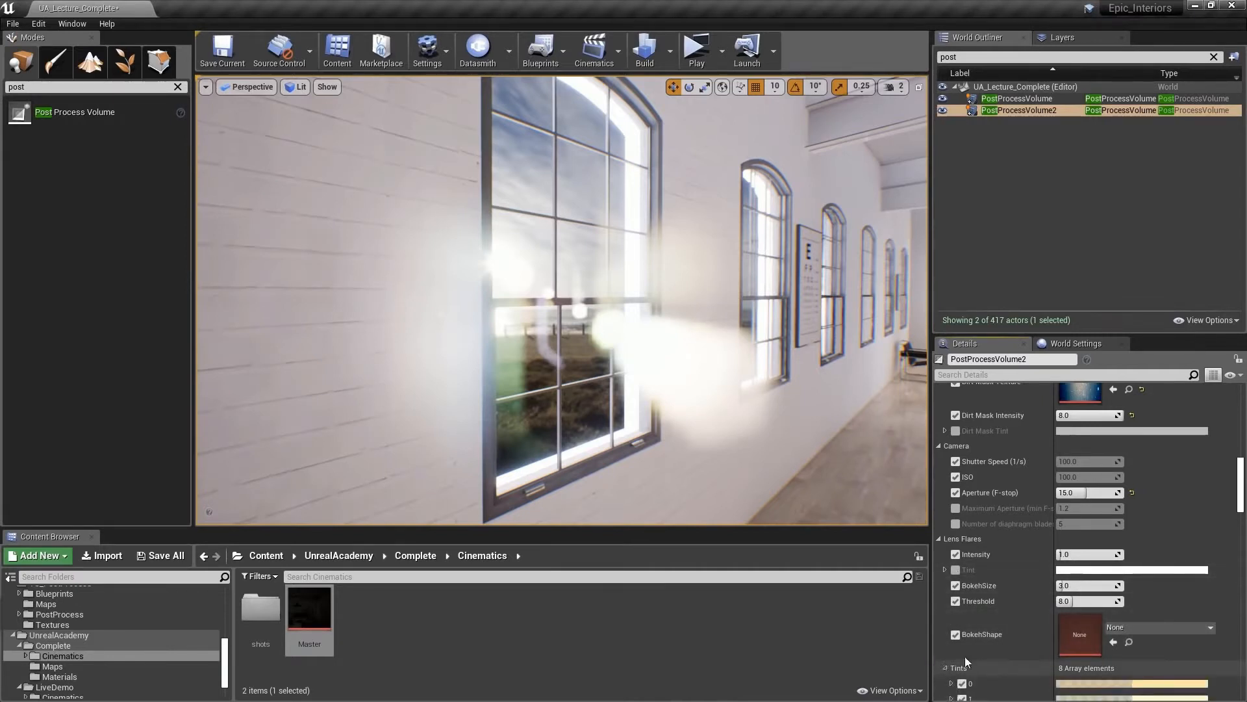
{"action": "scroll", "coordinate": [1001, 633], "scroll_direction": "down", "scroll_amount": 3}
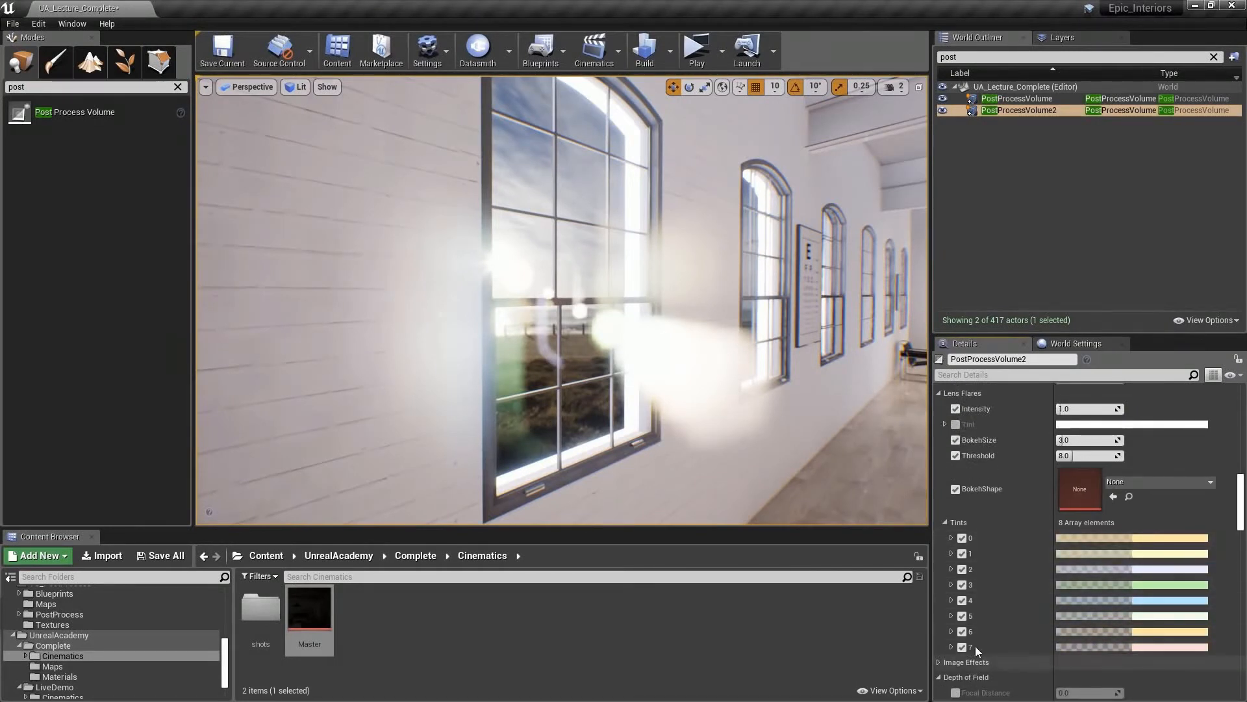
{"action": "scroll", "coordinate": [946, 522], "scroll_direction": "up", "scroll_amount": 1}
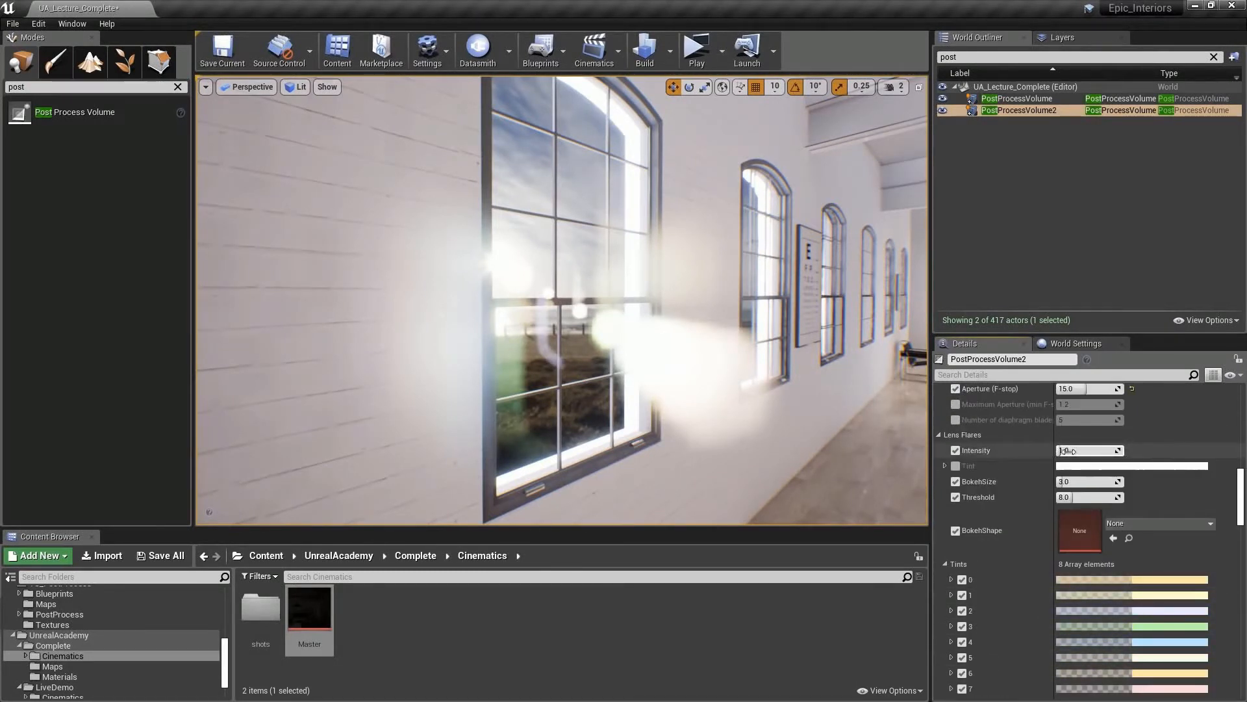
{"action": "left_click_drag", "start_coordinate": [1066, 450], "coordinate": [1081, 497]}
{"action": "type", "text": "0.1"}
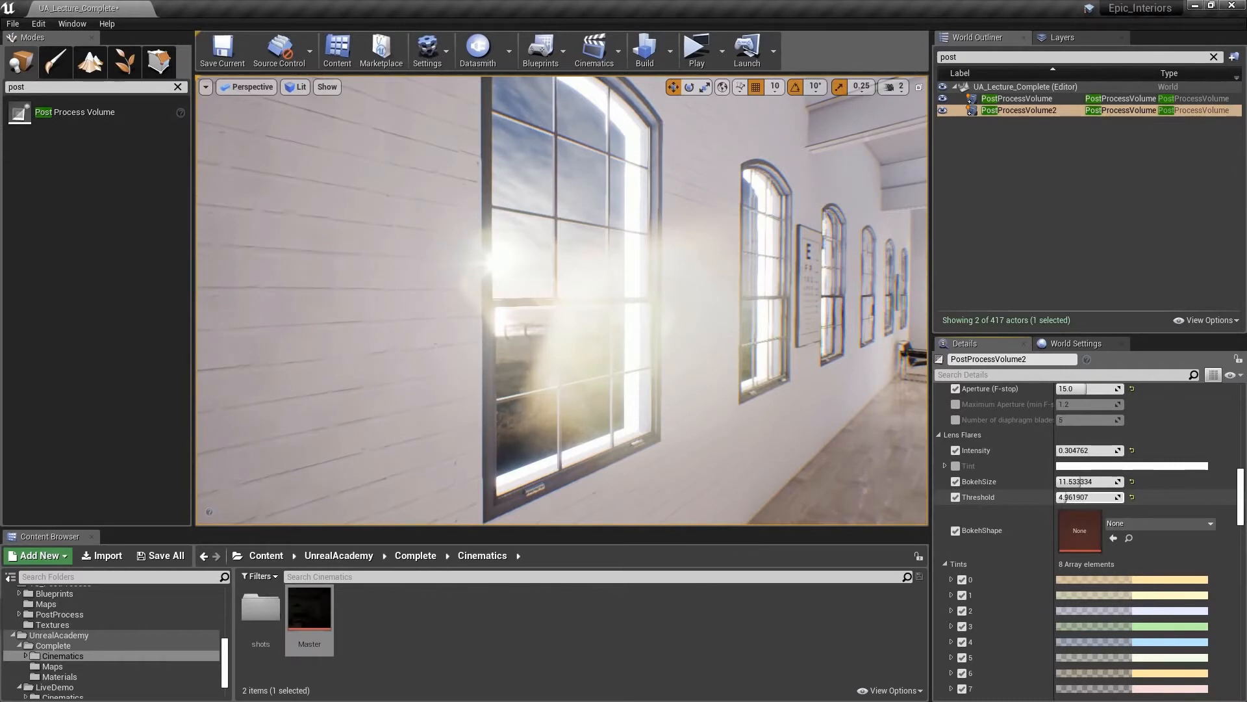
{"action": "key", "text": "Return"}
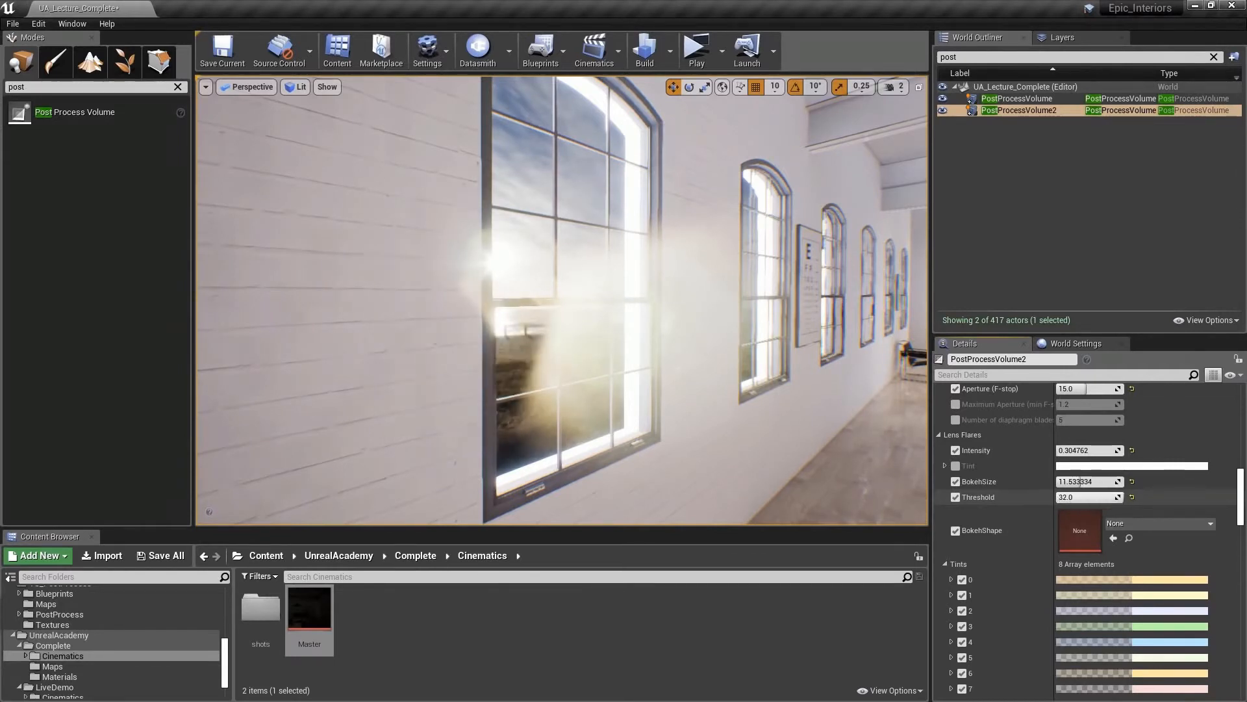
Assign the Bokeh_5Sides texture as the lens flare BokehShape and check the flare from around the sunlit windows
{"action": "left_click", "coordinate": [1129, 525]}
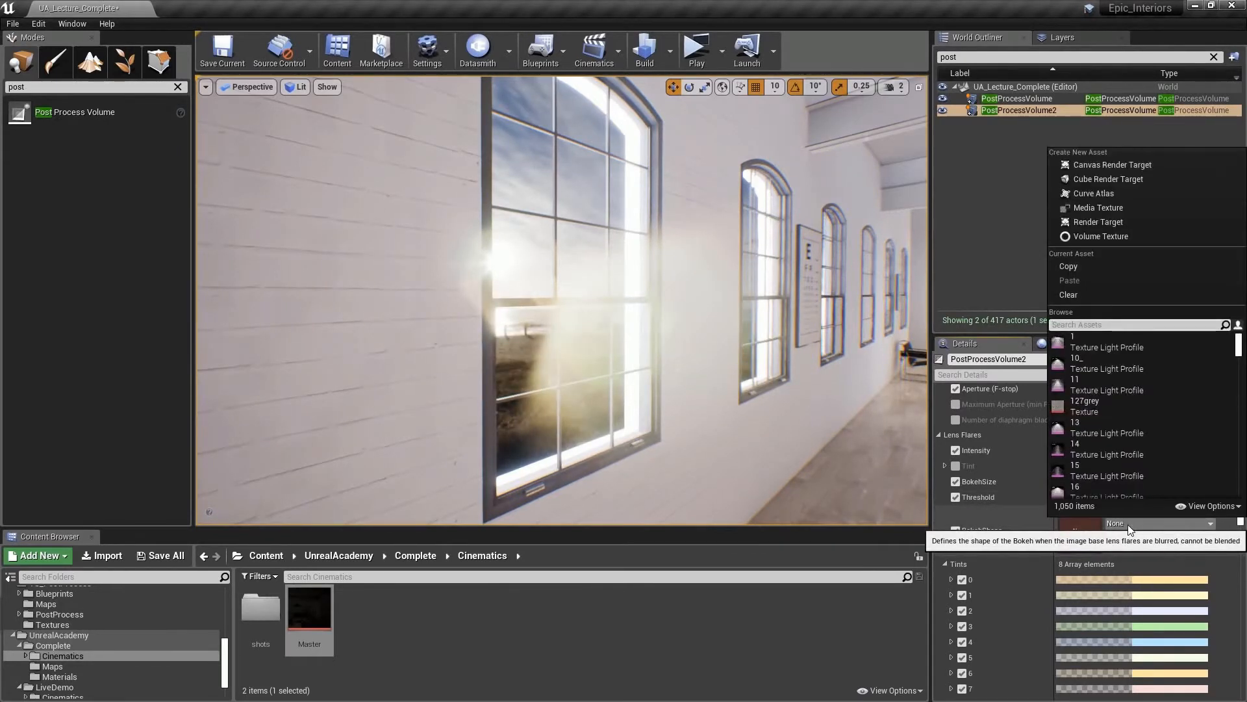
{"action": "type", "text": "bo"}
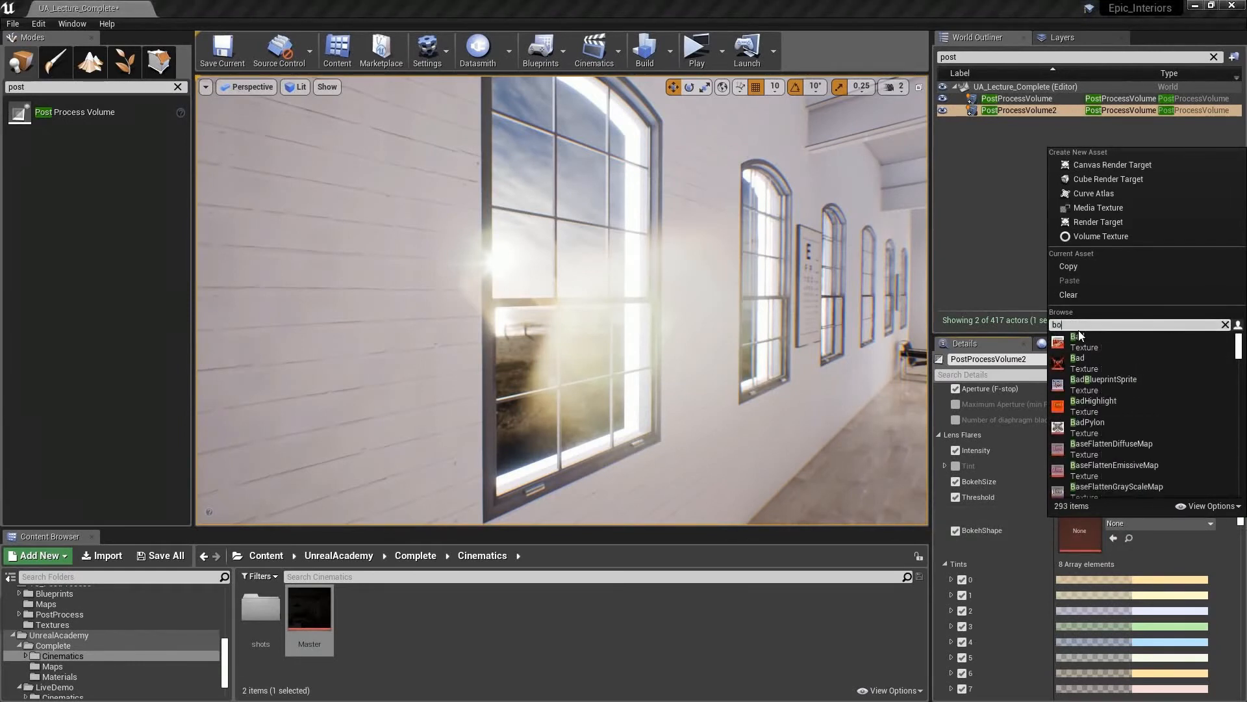
{"action": "type", "text": "keh"}
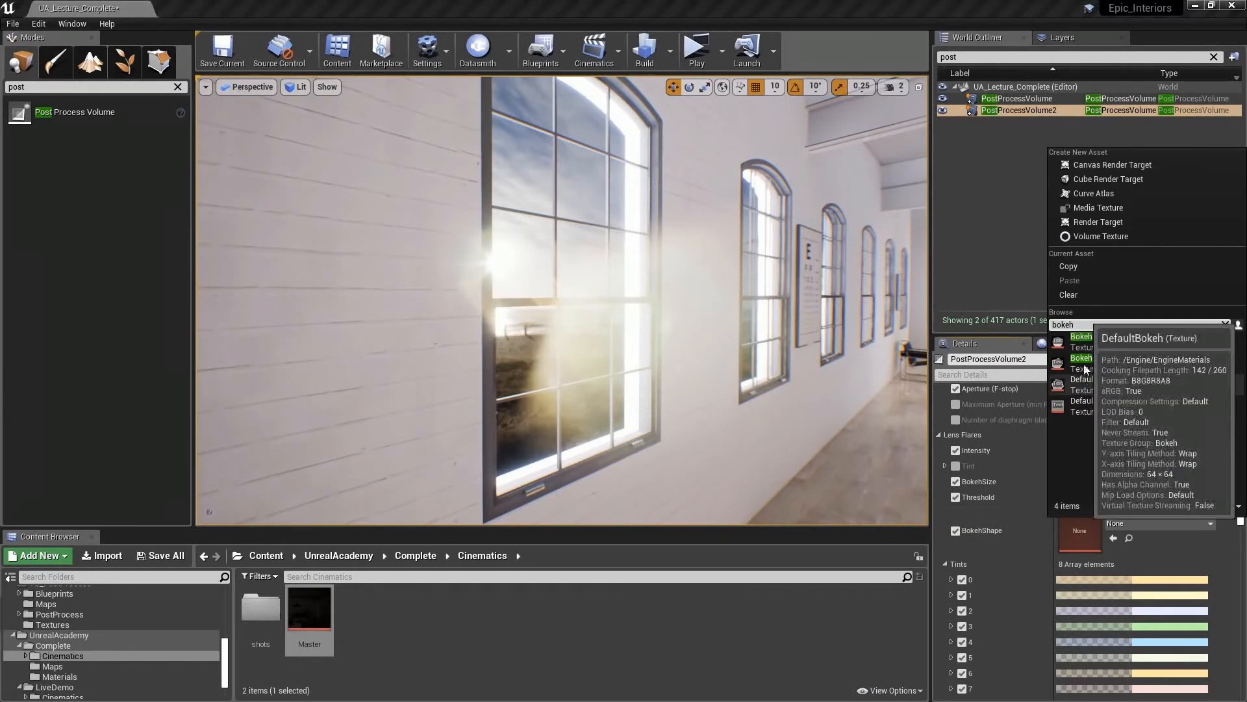
{"action": "left_click", "coordinate": [1083, 358]}
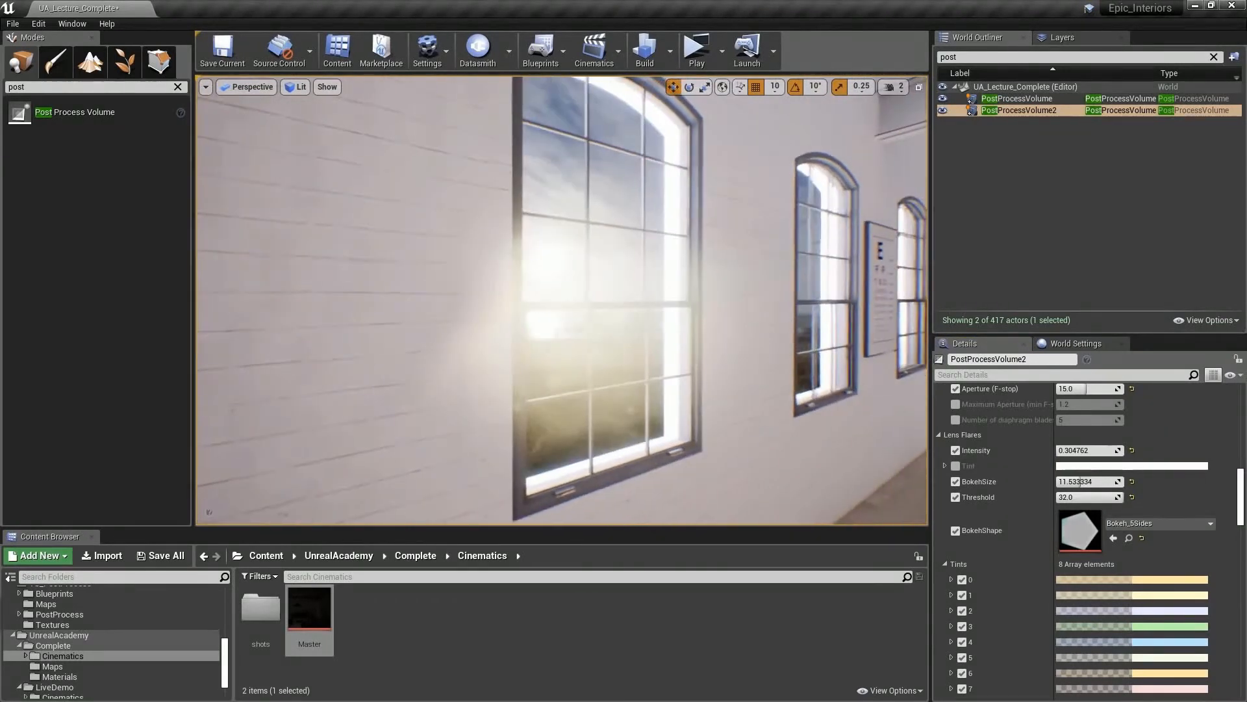
{"action": "right_click_drag", "start_coordinate": [615, 380], "coordinate": [611, 382]}
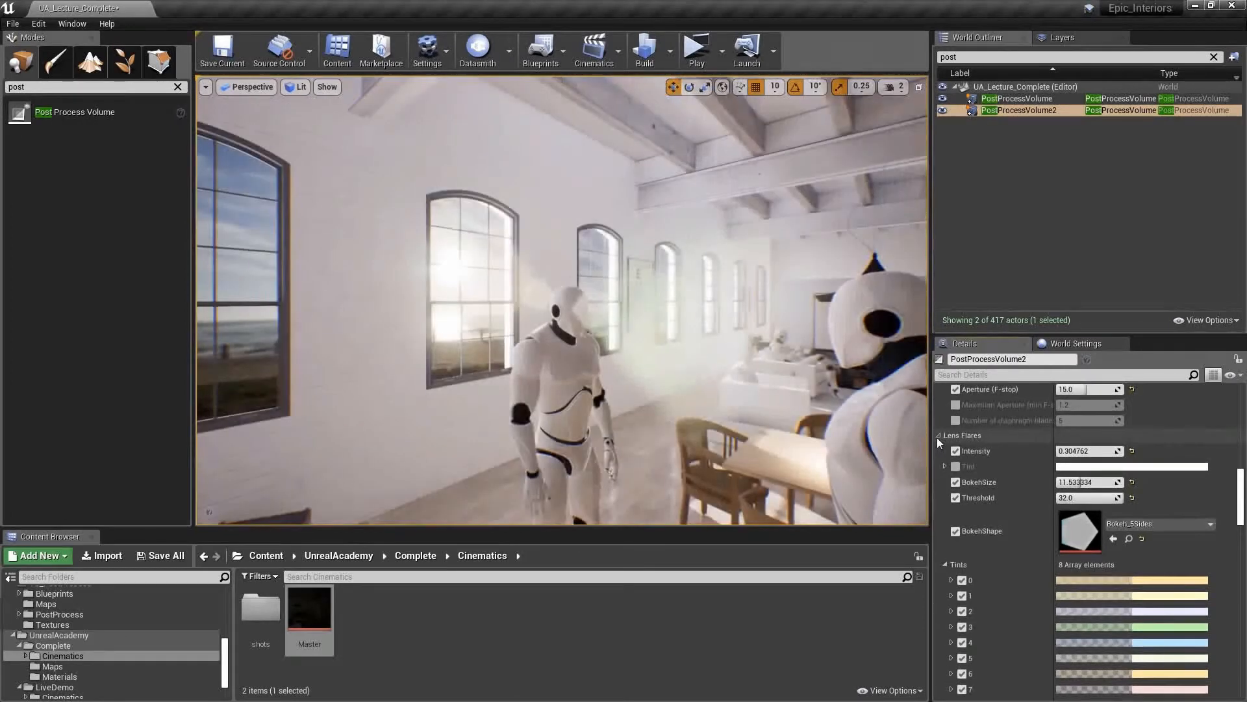
Collapse Lens Flares and enable the Vignette Intensity, Grain Jitter and Grain Intensity overrides under Image Effects
{"action": "left_click", "coordinate": [938, 435]}
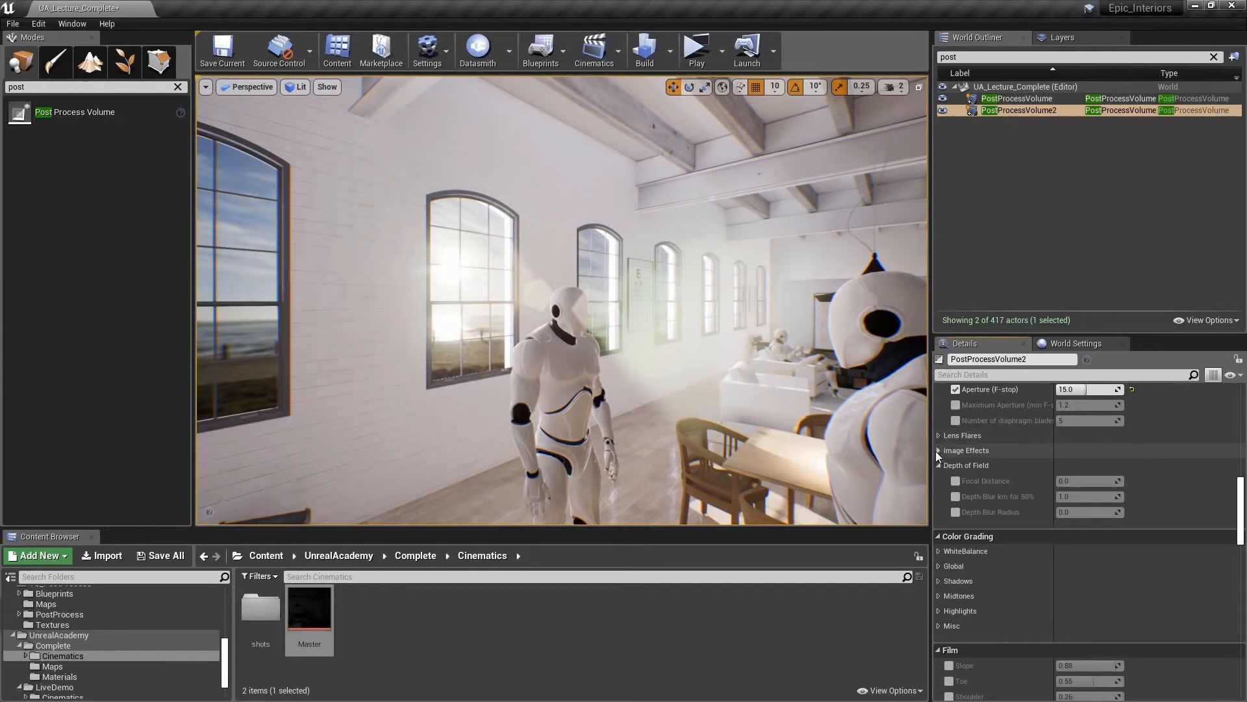
{"action": "left_click", "coordinate": [936, 451]}
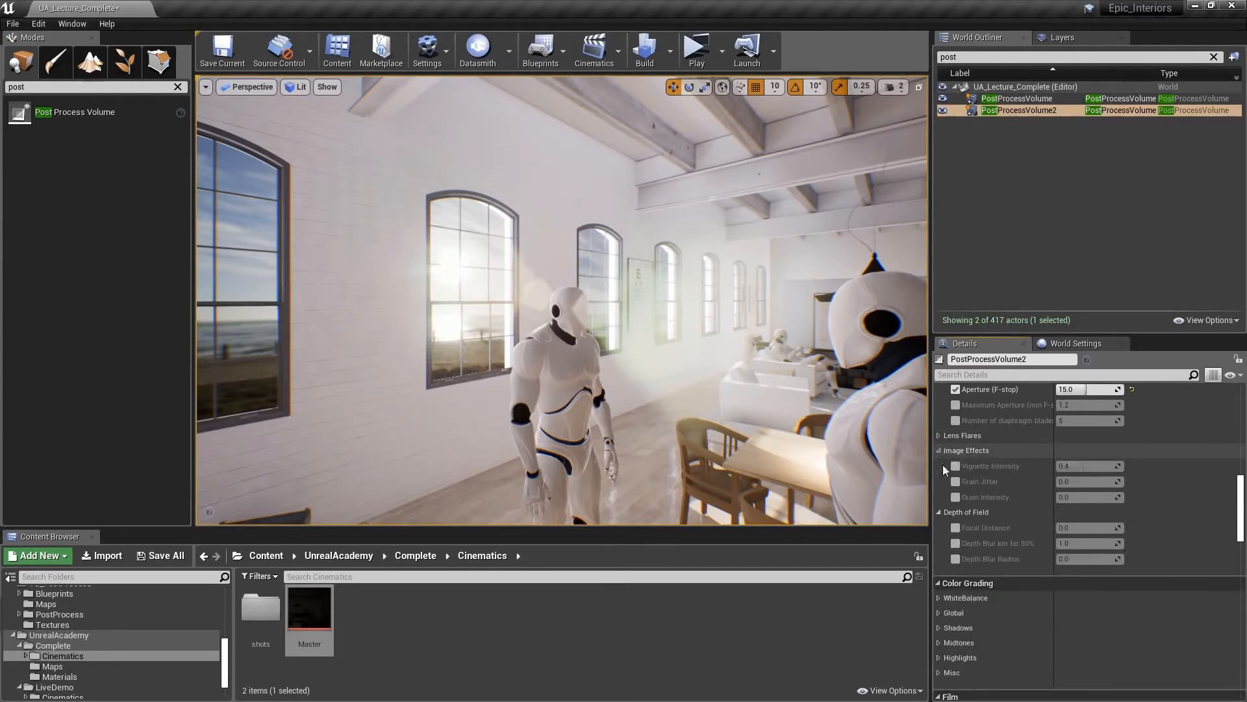
{"action": "left_click", "coordinate": [955, 466]}
{"action": "left_click", "coordinate": [955, 481]}
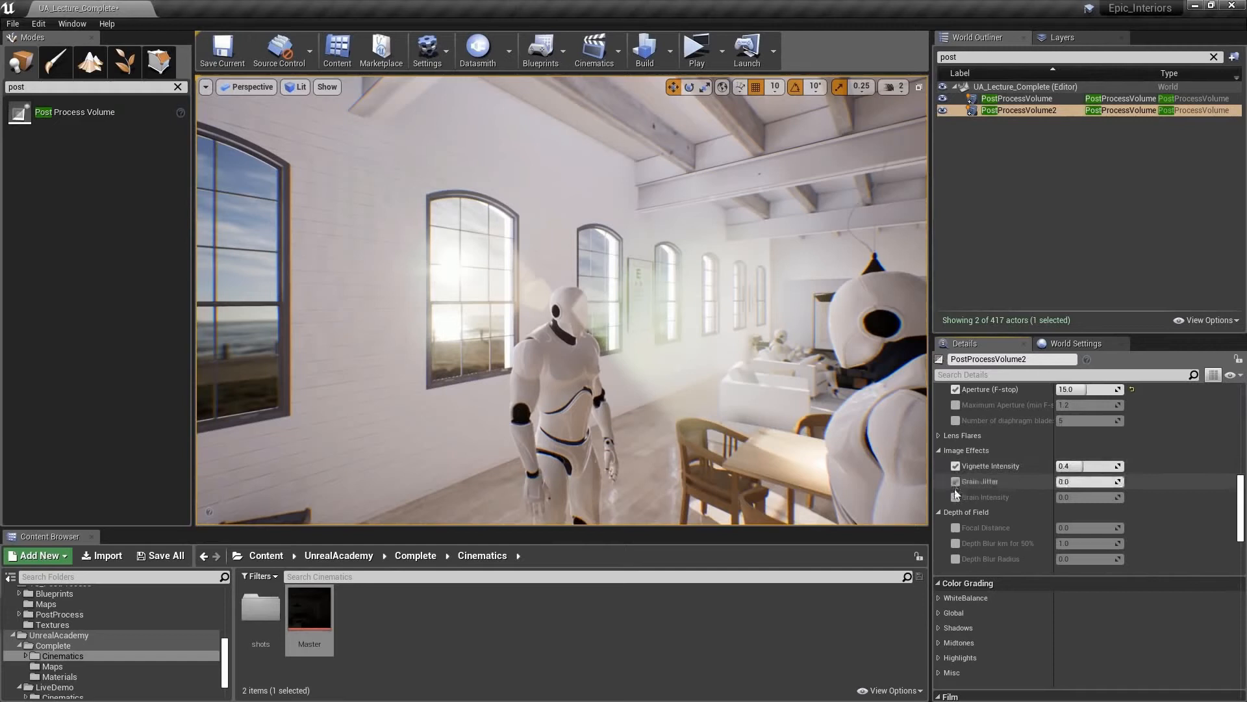
{"action": "left_click", "coordinate": [953, 497]}
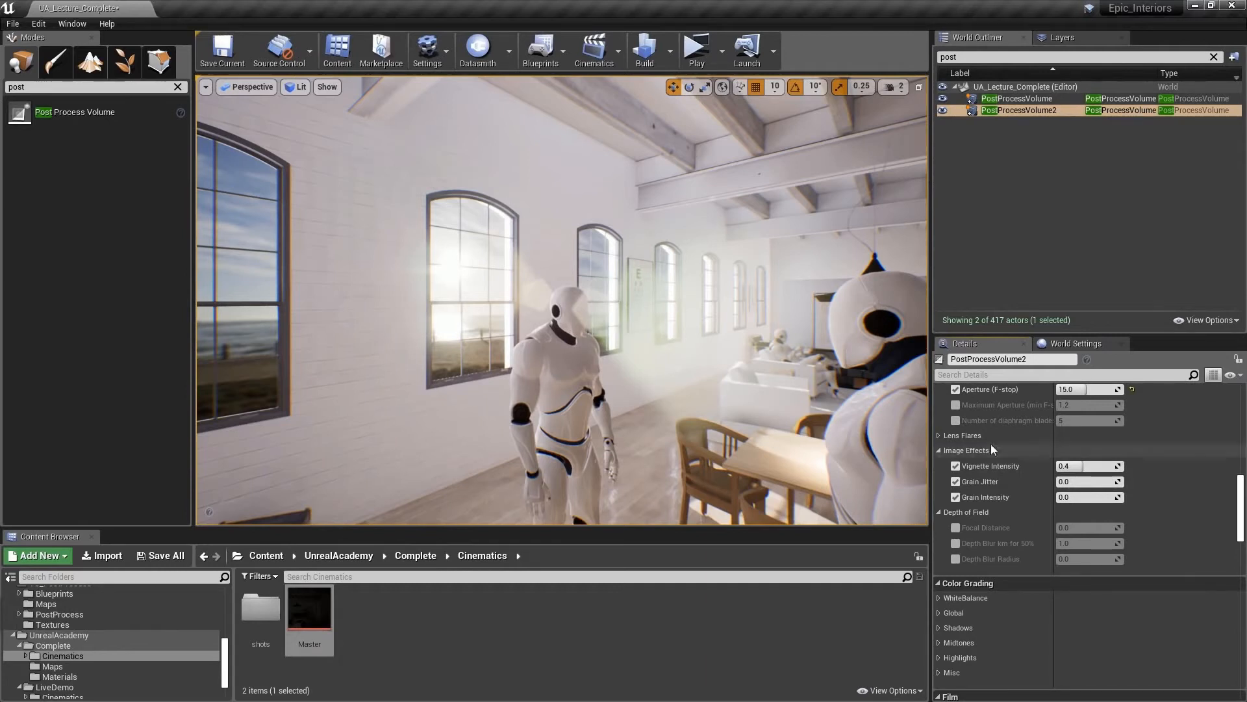
Try a Vignette Intensity of 1.5 and set it back to 1.0
{"action": "left_click_drag", "start_coordinate": [1082, 466], "coordinate": [1116, 466]}
{"action": "left_click", "coordinate": [1079, 466]}
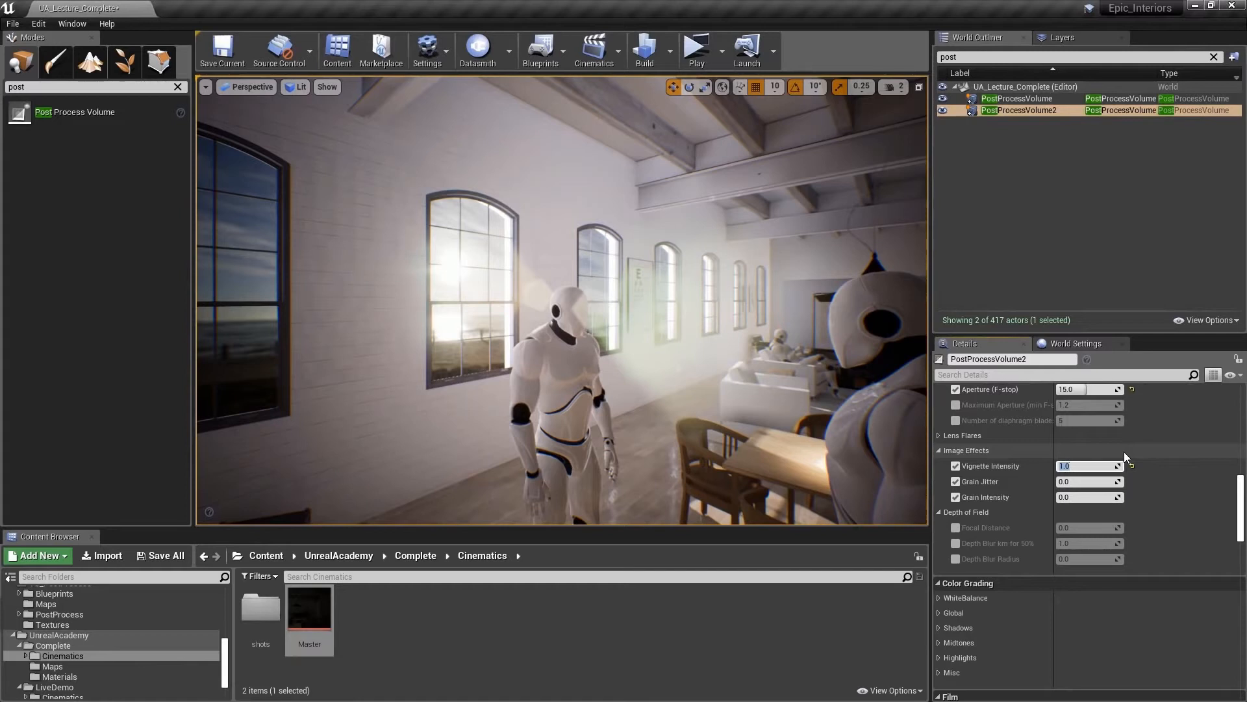
{"action": "type", "text": "1.51.0"}
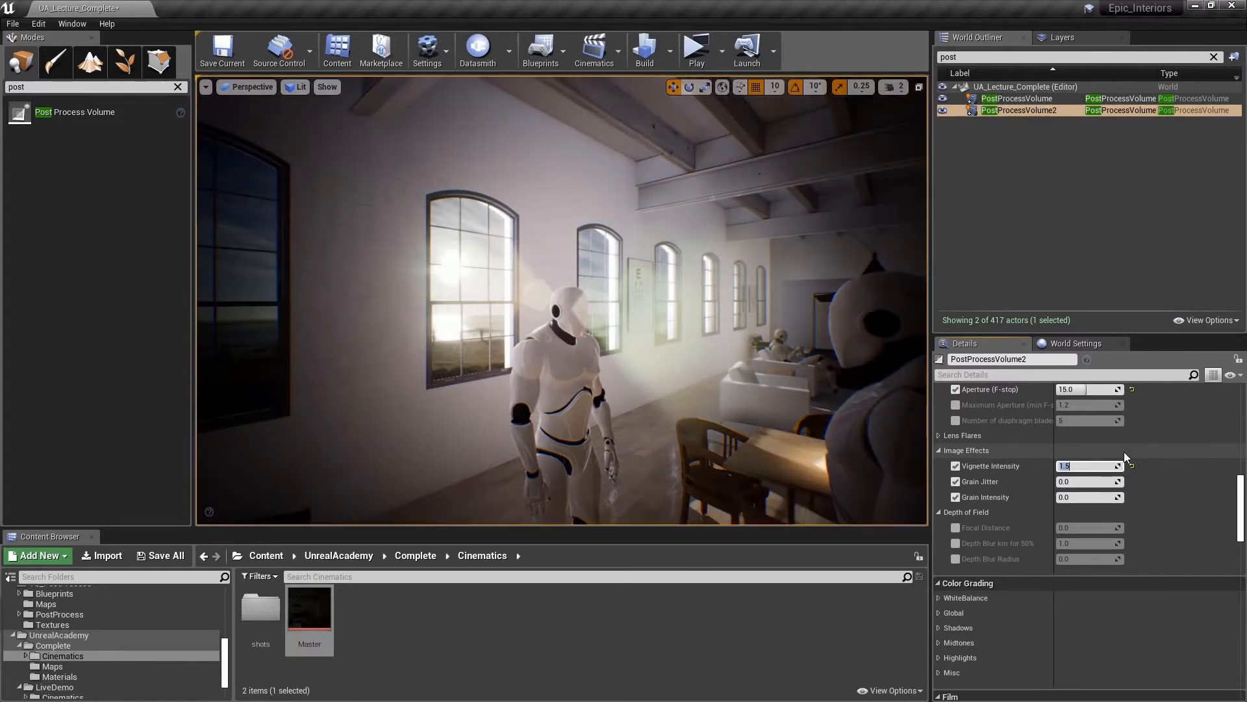
{"action": "key", "text": "Return"}
Set Grain Jitter and Grain Intensity to 0.4 each and check the grain around the two mannequins
{"action": "left_click", "coordinate": [1072, 481]}
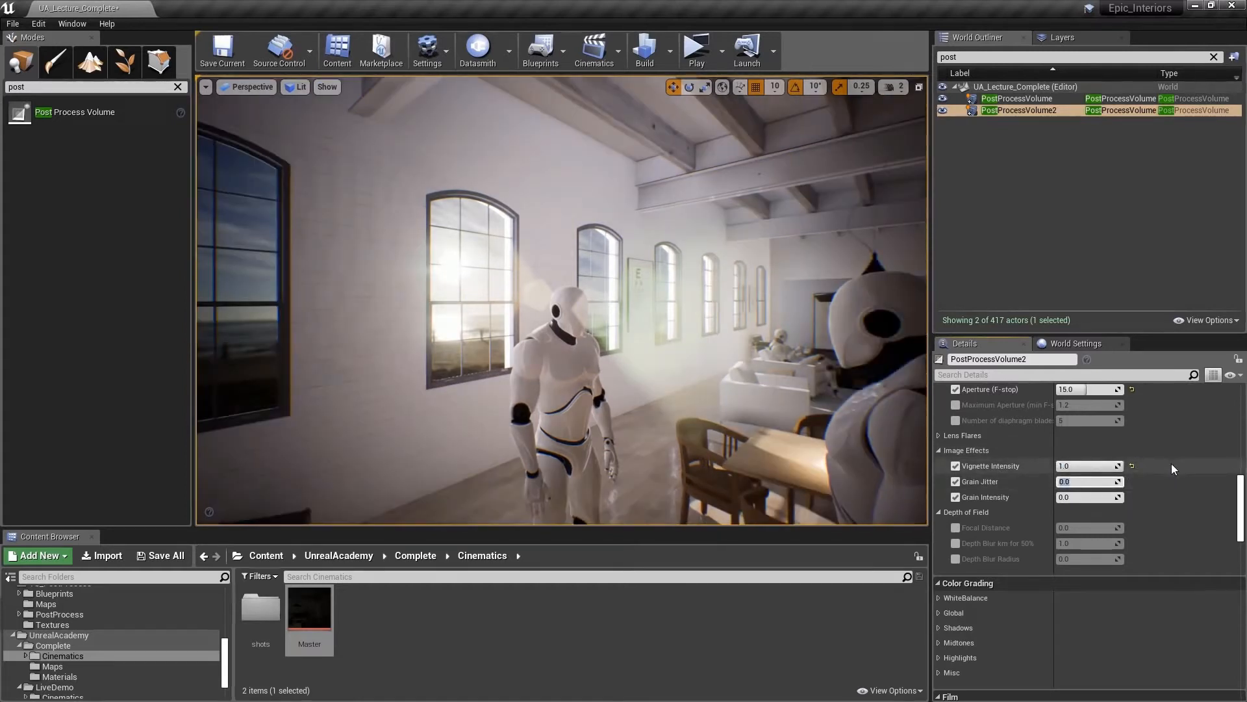
{"action": "type", "text": "0.4"}
{"action": "key", "text": "Return"}
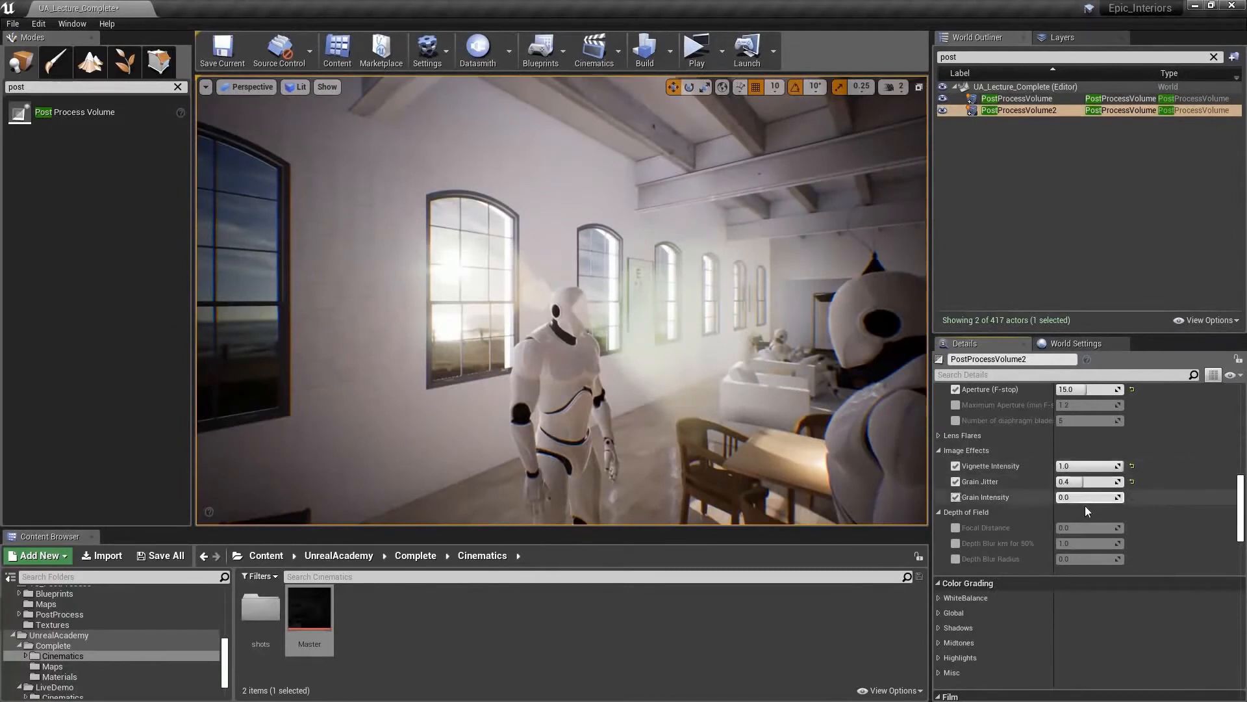
{"action": "left_click", "coordinate": [1088, 499]}
{"action": "type", "text": "0.4"}
{"action": "key", "text": "Return"}
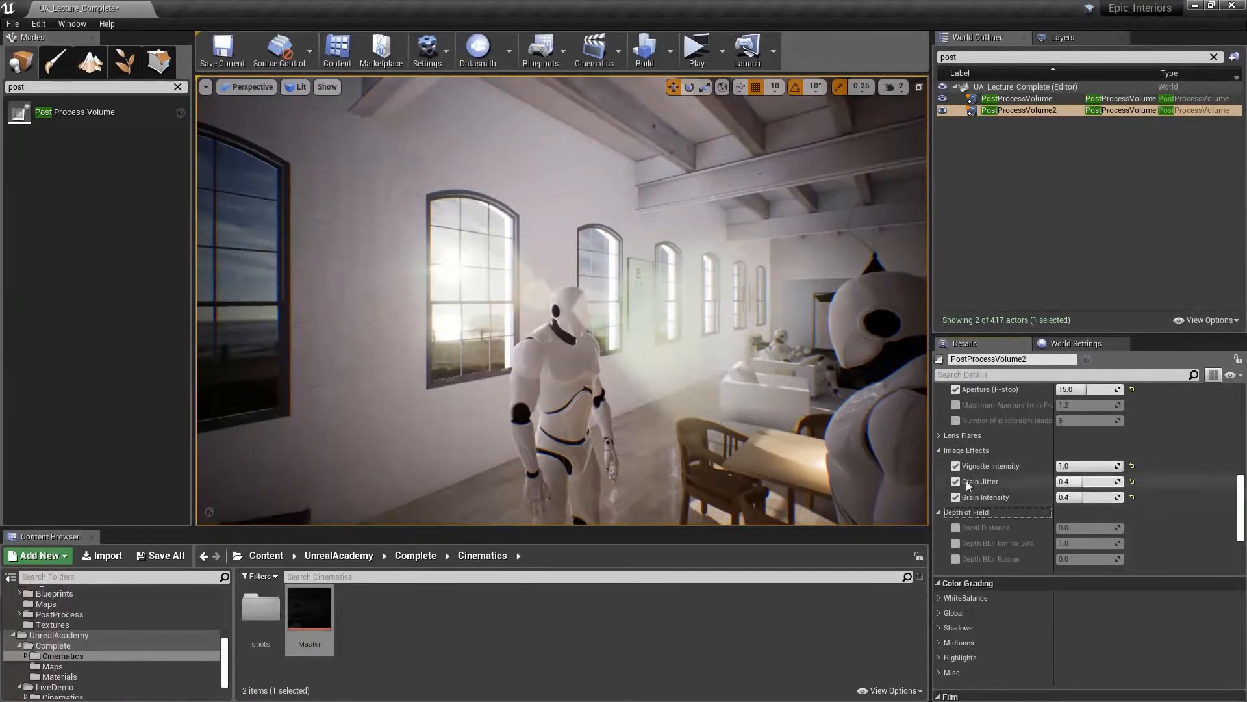
{"action": "mouse_move", "coordinate": [573, 392]}
{"action": "right_mouse_down"}
{"action": "mouse_move", "coordinate": [552, 400]}
{"action": "mouse_move", "coordinate": [654, 405]}
{"action": "mouse_move", "coordinate": [558, 399]}
{"action": "right_mouse_up"}
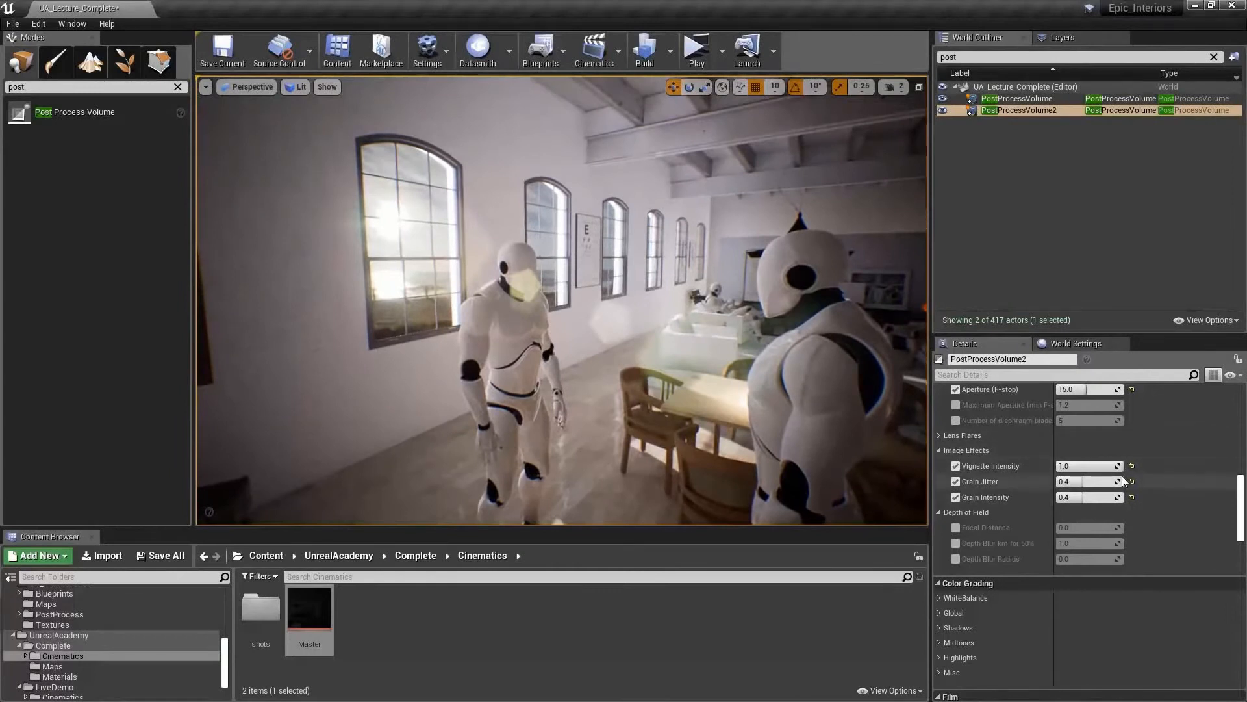
Lower the Film Toe to 0.4 in the dark doorway view and check it in the kitchen and dining area
{"action": "scroll", "coordinate": [1149, 481], "scroll_direction": "down", "scroll_amount": 5}
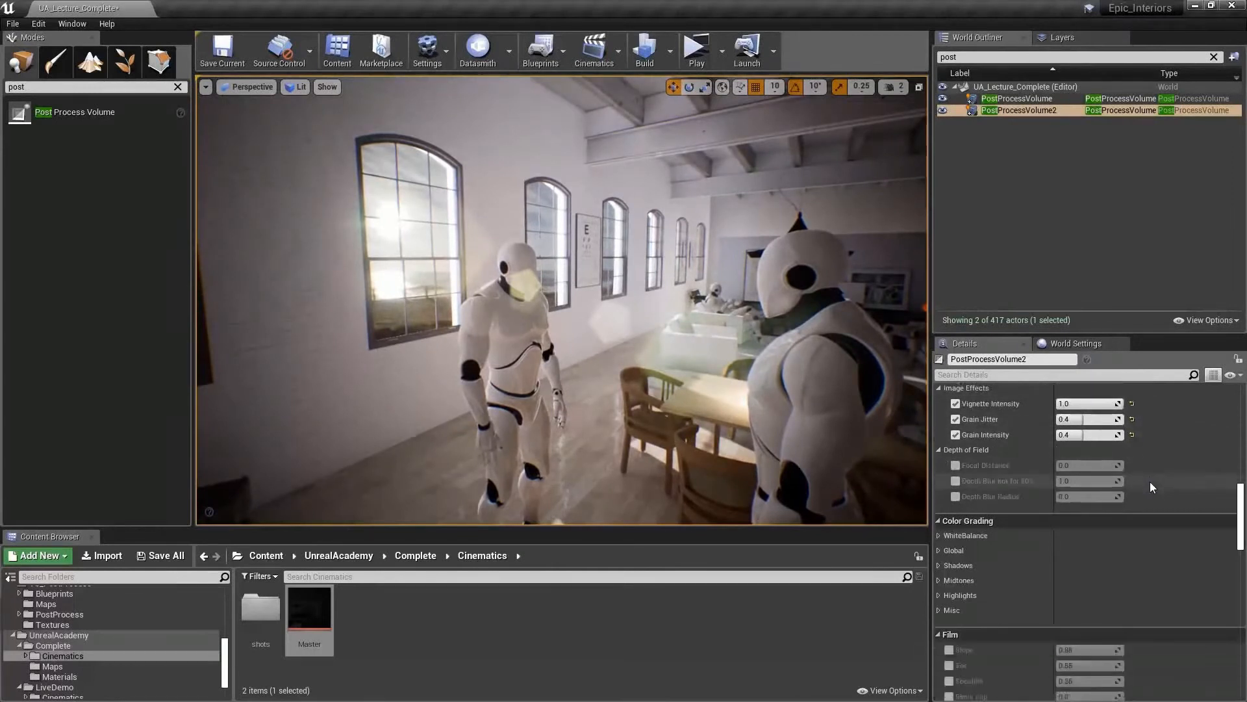
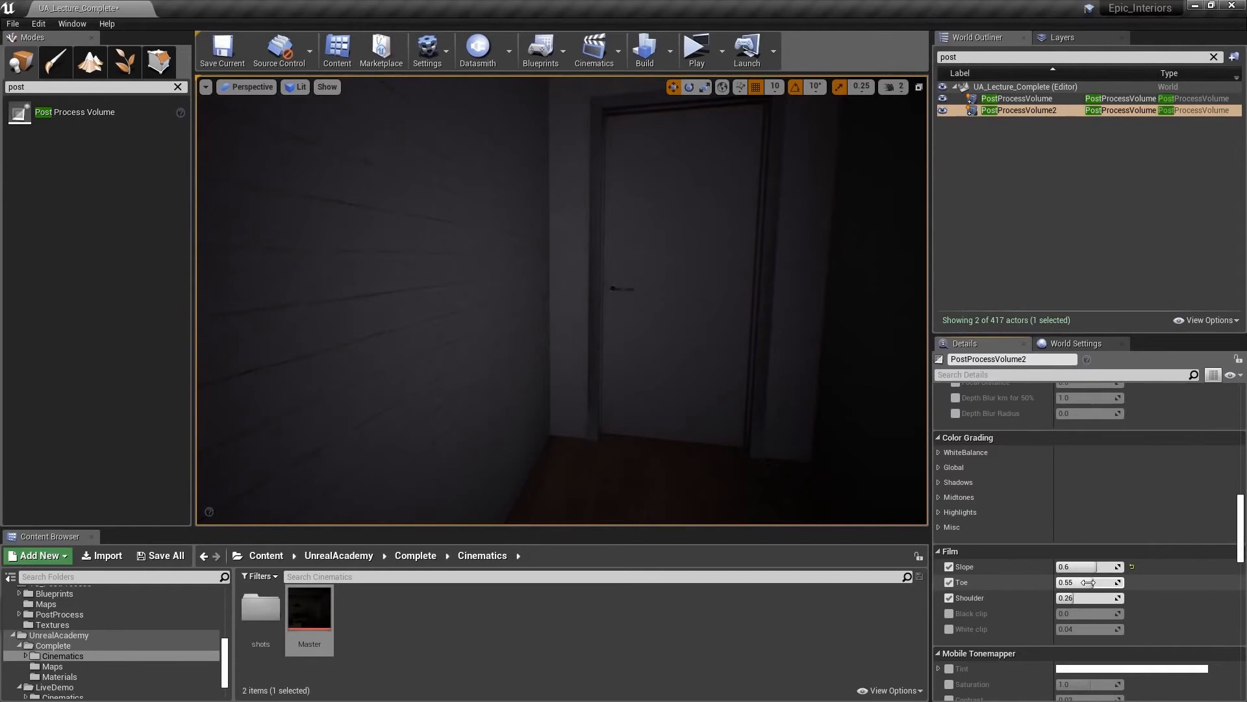
{"action": "left_click_drag", "start_coordinate": [1089, 582], "coordinate": [1056, 582]}
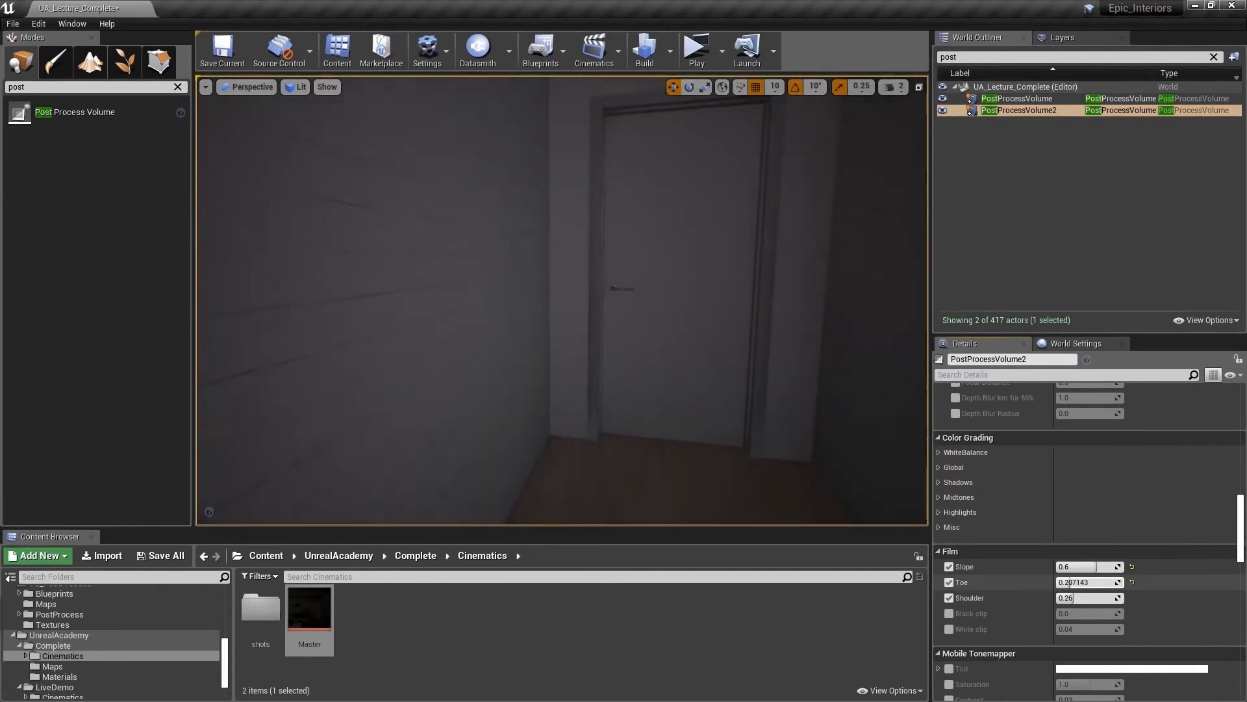
{"action": "left_click_drag", "start_coordinate": [1063, 582], "coordinate": [1066, 582]}
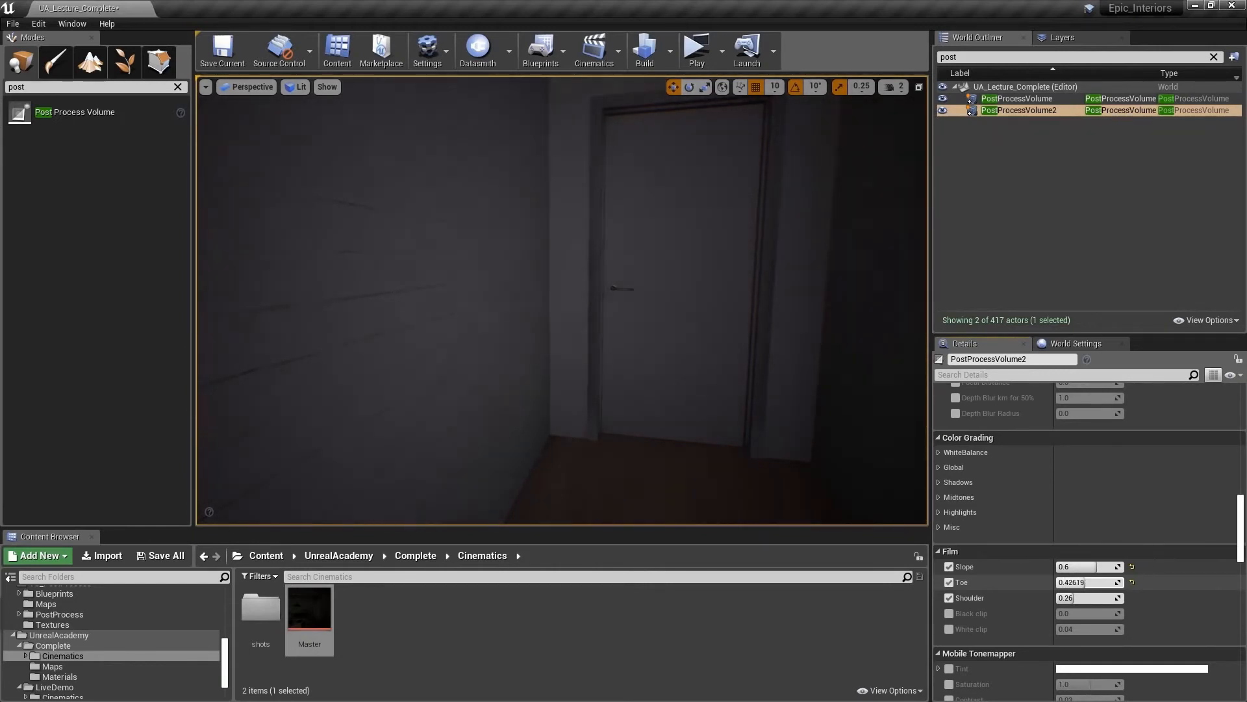
{"action": "left_click_drag", "start_coordinate": [1086, 582], "coordinate": [1083, 582]}
{"action": "right_click_drag", "start_coordinate": [629, 417], "coordinate": [571, 422]}
{"action": "key", "text": "w"}
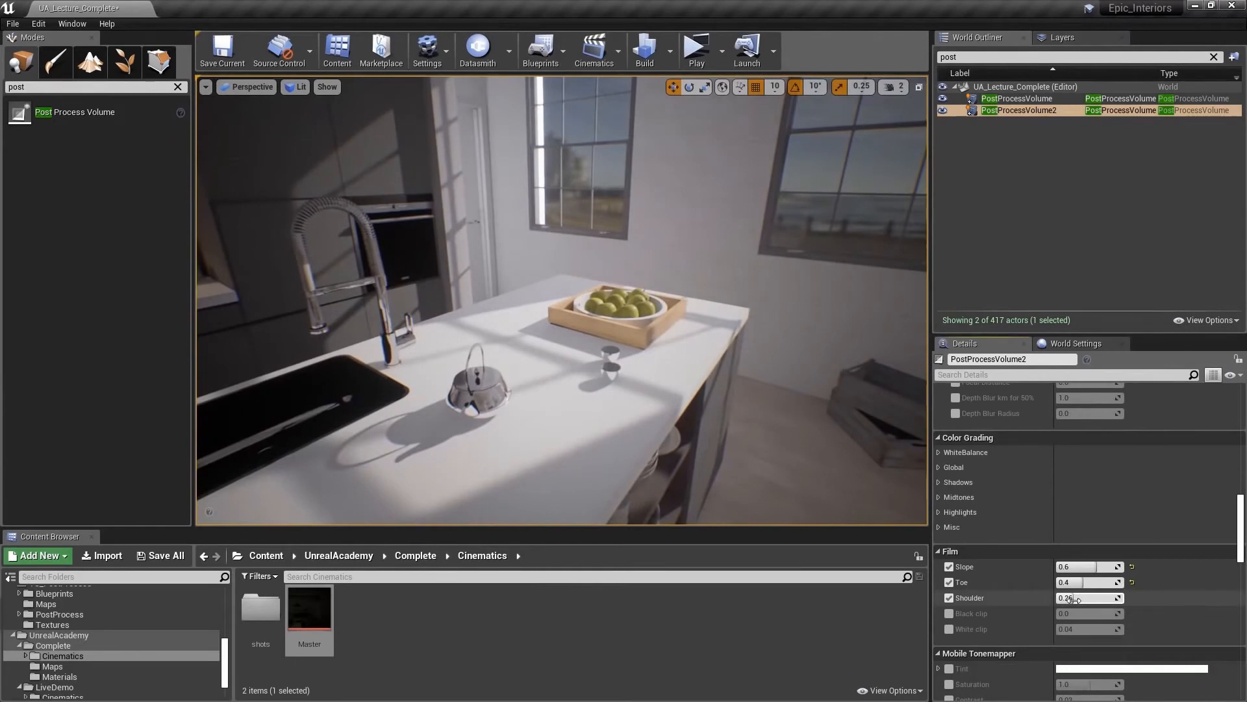
{"action": "right_click_drag", "start_coordinate": [541, 392], "coordinate": [770, 393]}
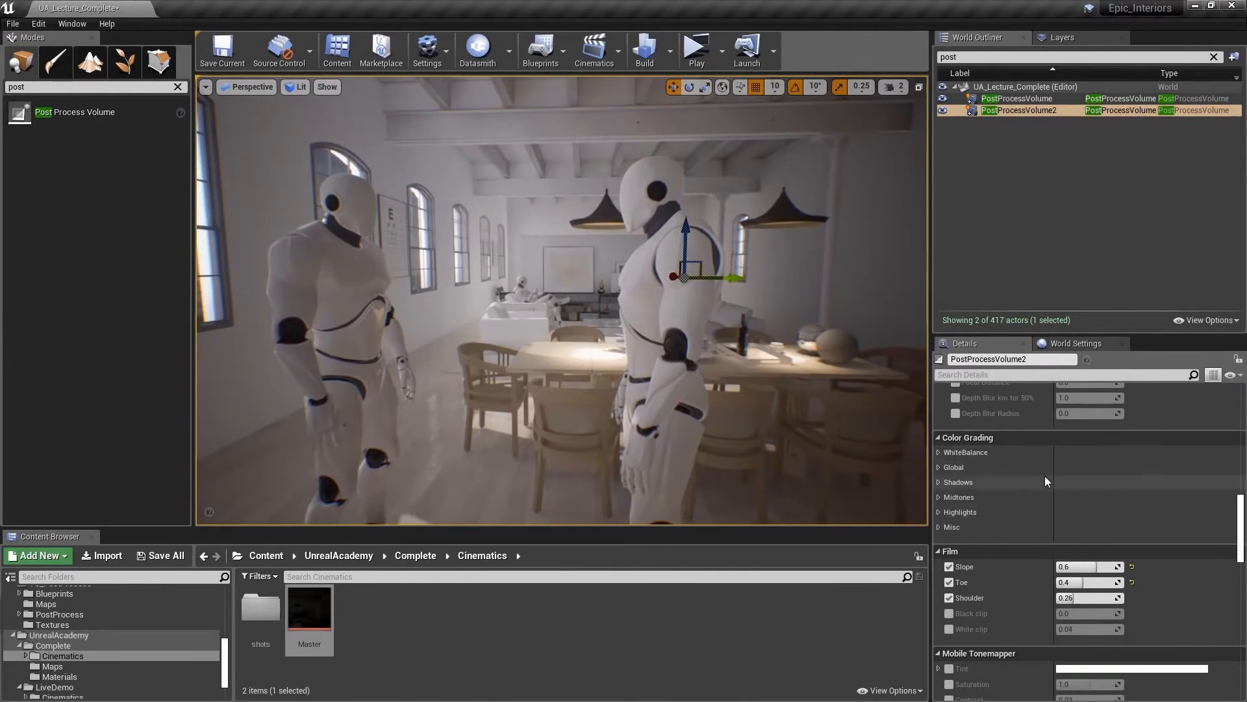
Enable the WhiteBalance Temp and Tint overrides, try a different Tint, and reset it to 0.0
{"action": "left_click", "coordinate": [938, 453]}
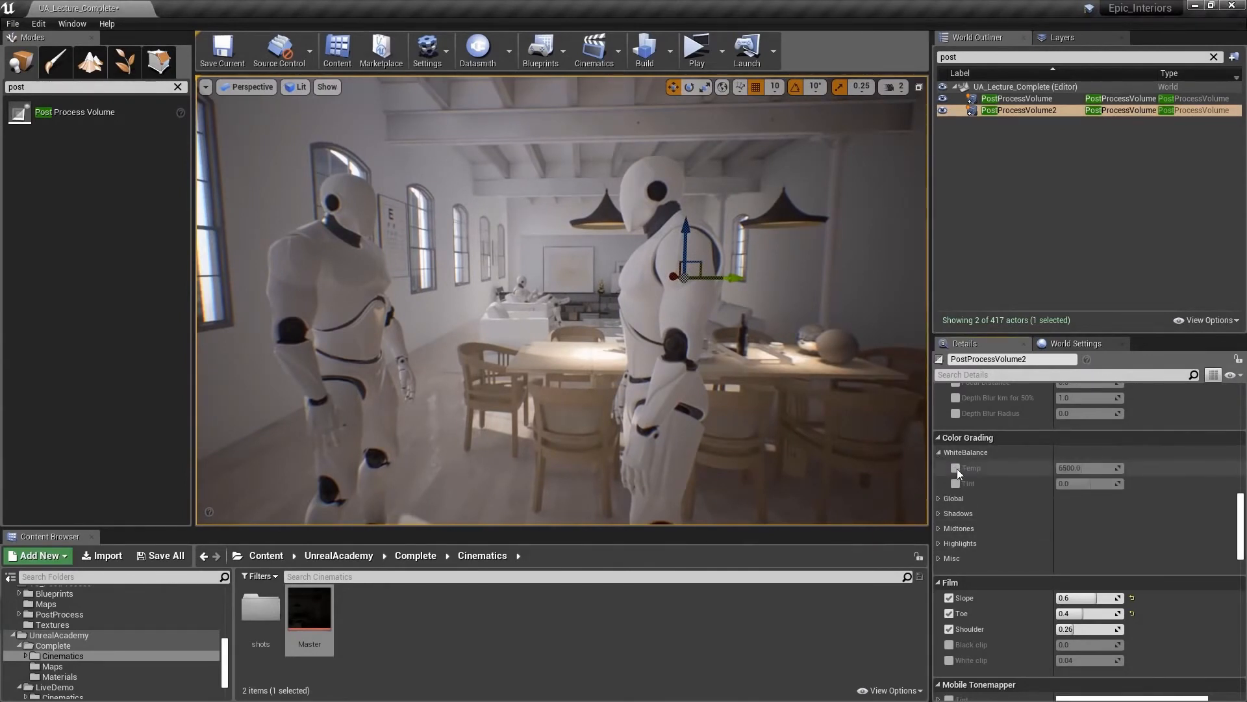
{"action": "left_click", "coordinate": [956, 469]}
{"action": "left_click", "coordinate": [956, 484]}
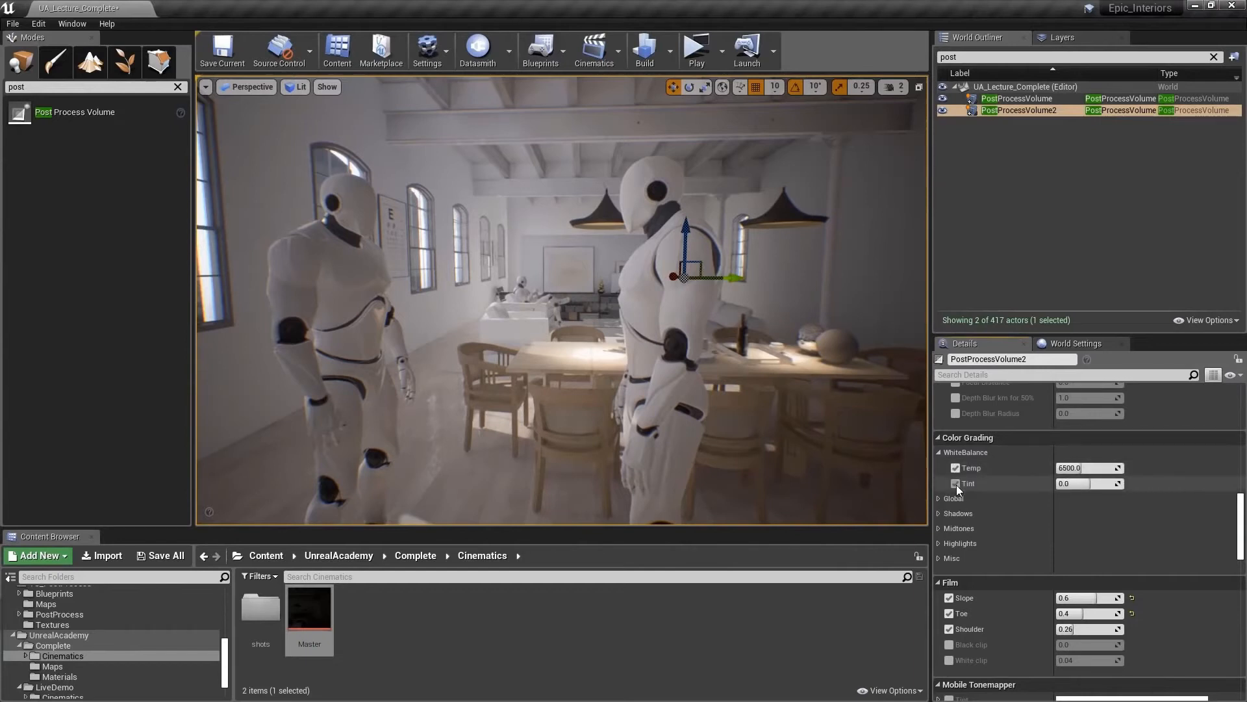
{"action": "mouse_move", "coordinate": [1072, 483]}
{"action": "left_mouse_down"}
{"action": "mouse_move", "coordinate": [1105, 483]}
{"action": "mouse_move", "coordinate": [1060, 489]}
{"action": "left_mouse_up"}
{"action": "left_click", "coordinate": [1132, 483]}
Bring a sunlit white surface into close view and lower the WhiteBalance Temp to about 5214
{"action": "mouse_move", "coordinate": [723, 415]}
{"action": "right_mouse_down"}
{"action": "mouse_move", "coordinate": [697, 414]}
{"action": "mouse_move", "coordinate": [842, 414]}
{"action": "mouse_move", "coordinate": [701, 415]}
{"action": "mouse_move", "coordinate": [743, 411]}
{"action": "right_mouse_up"}
{"action": "key", "text": "w"}
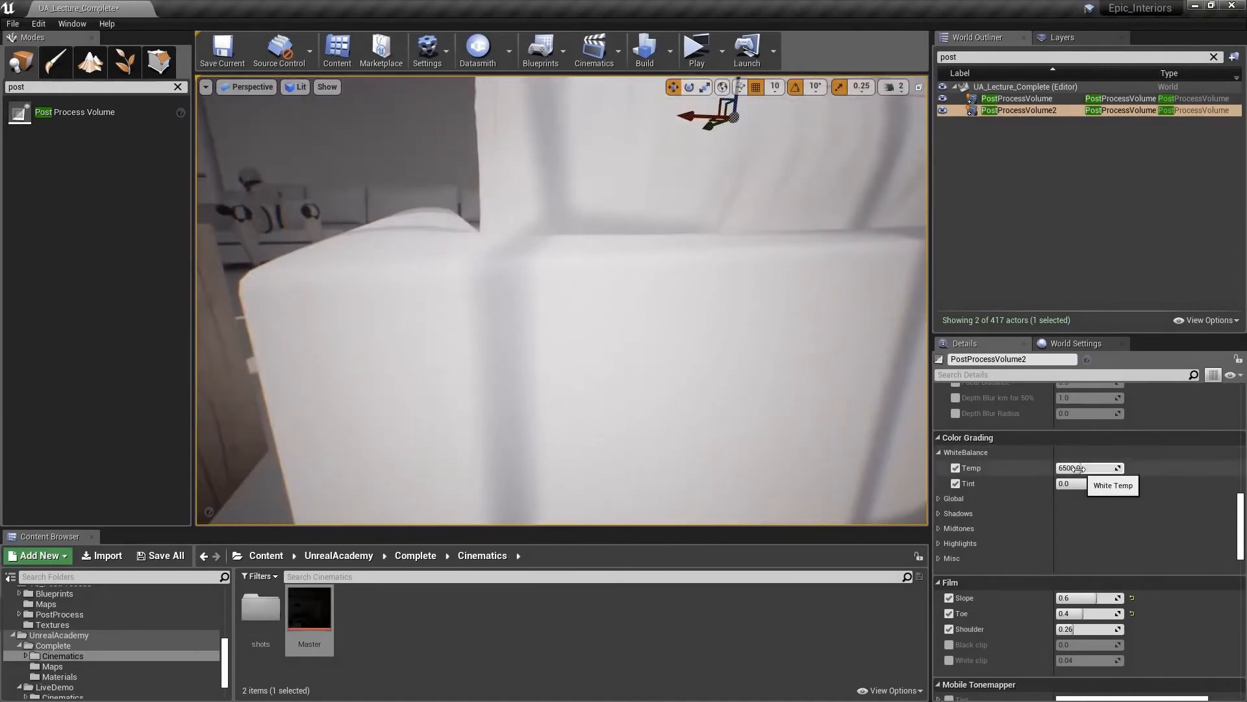
{"action": "left_click_drag", "start_coordinate": [1098, 468], "coordinate": [1075, 468]}
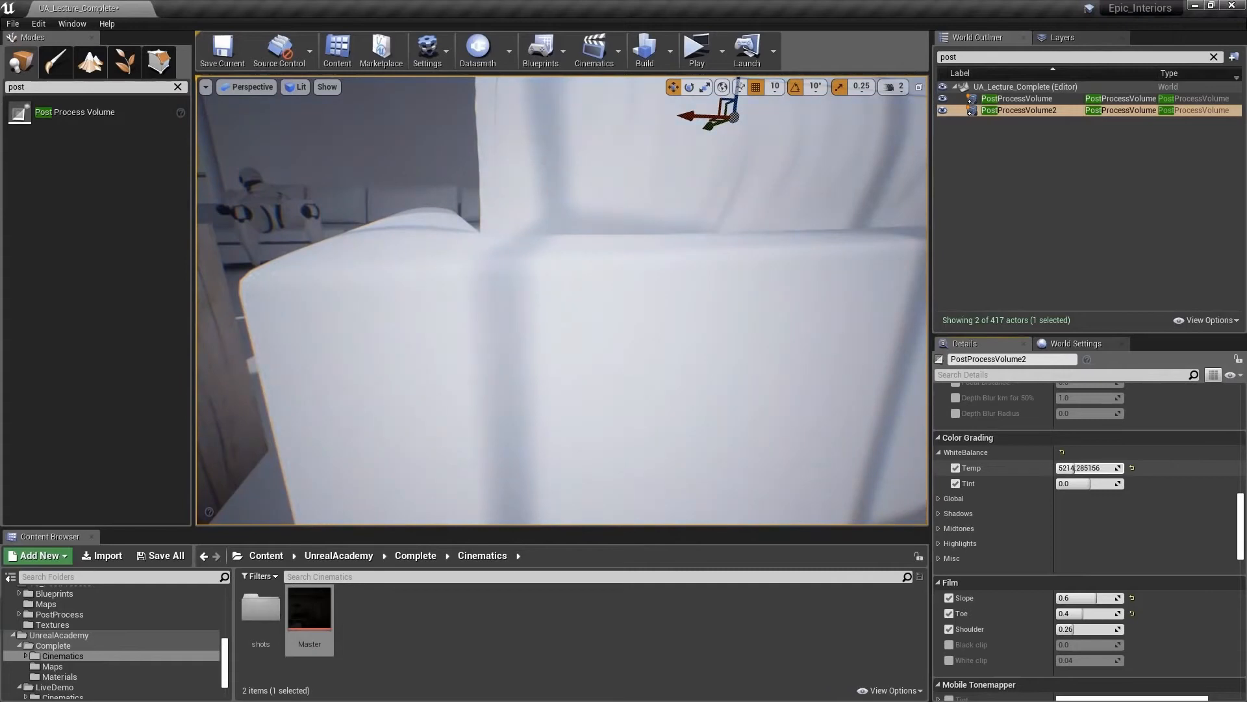
Raise the WhiteBalance Temp to about 7400 and enable the Global Saturation, Contrast, Gamma, Gain and Offset overrides
{"action": "left_click_drag", "start_coordinate": [1075, 468], "coordinate": [1079, 468]}
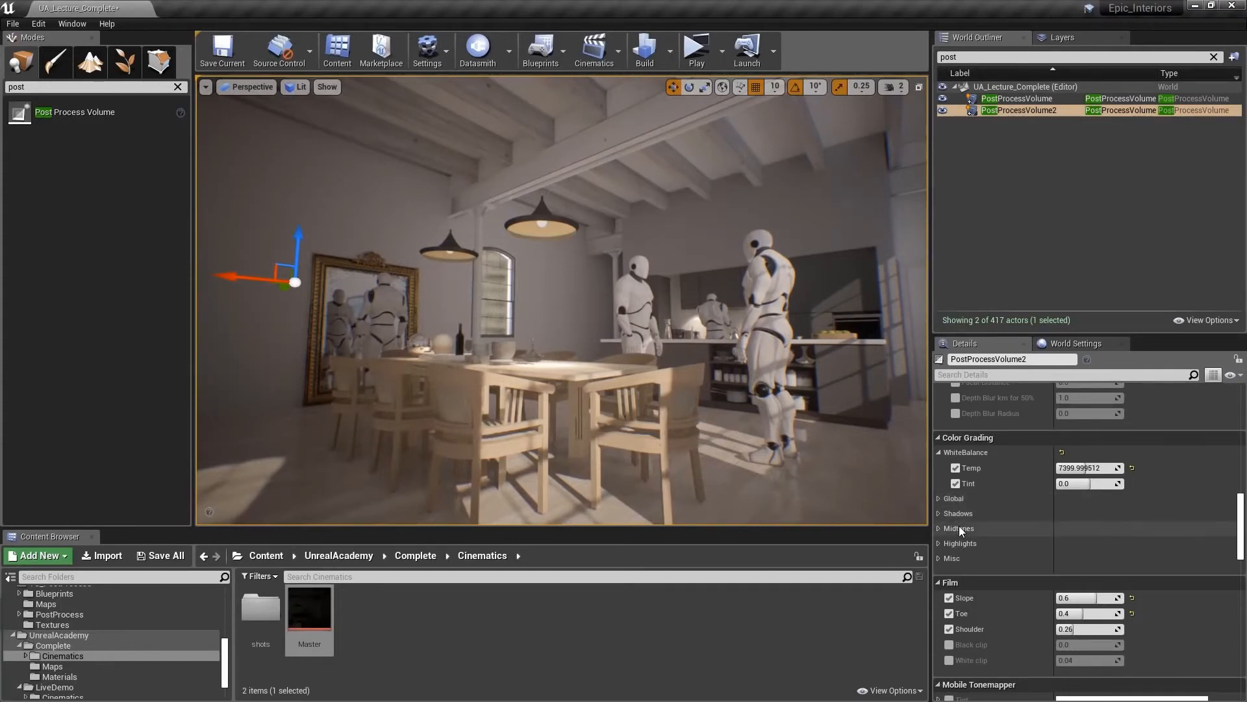
{"action": "left_click", "coordinate": [938, 499]}
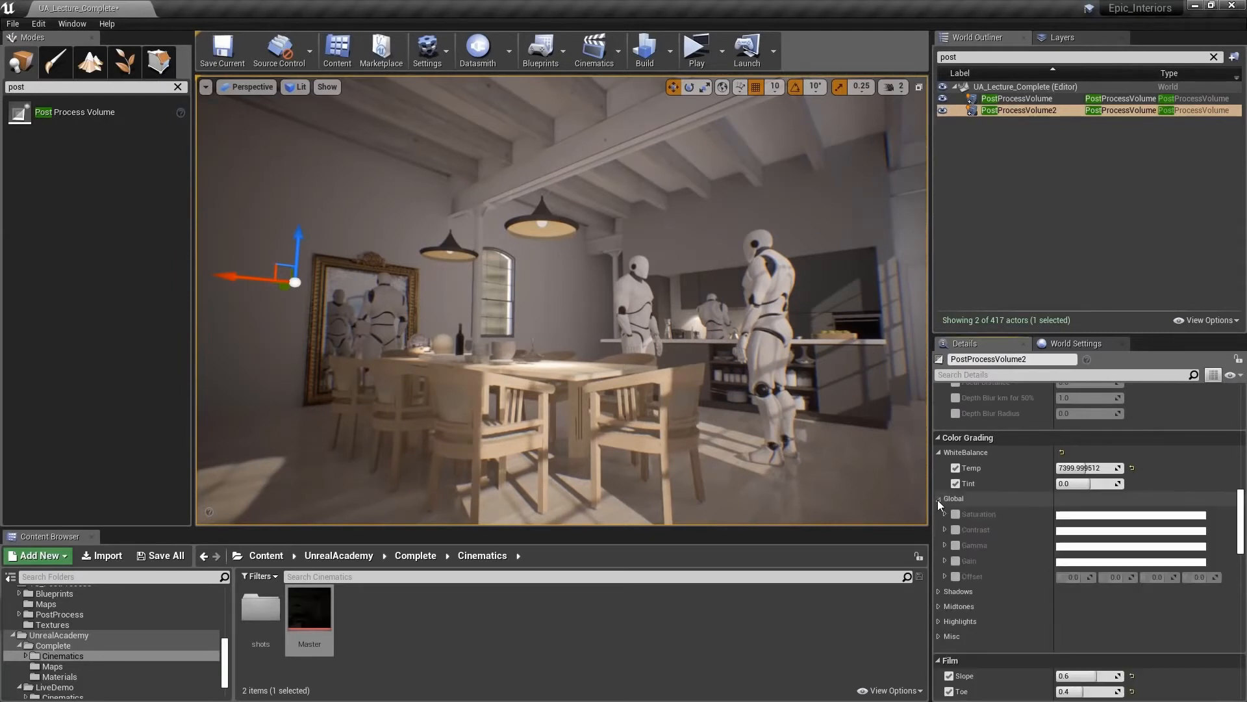
{"action": "left_click", "coordinate": [955, 514]}
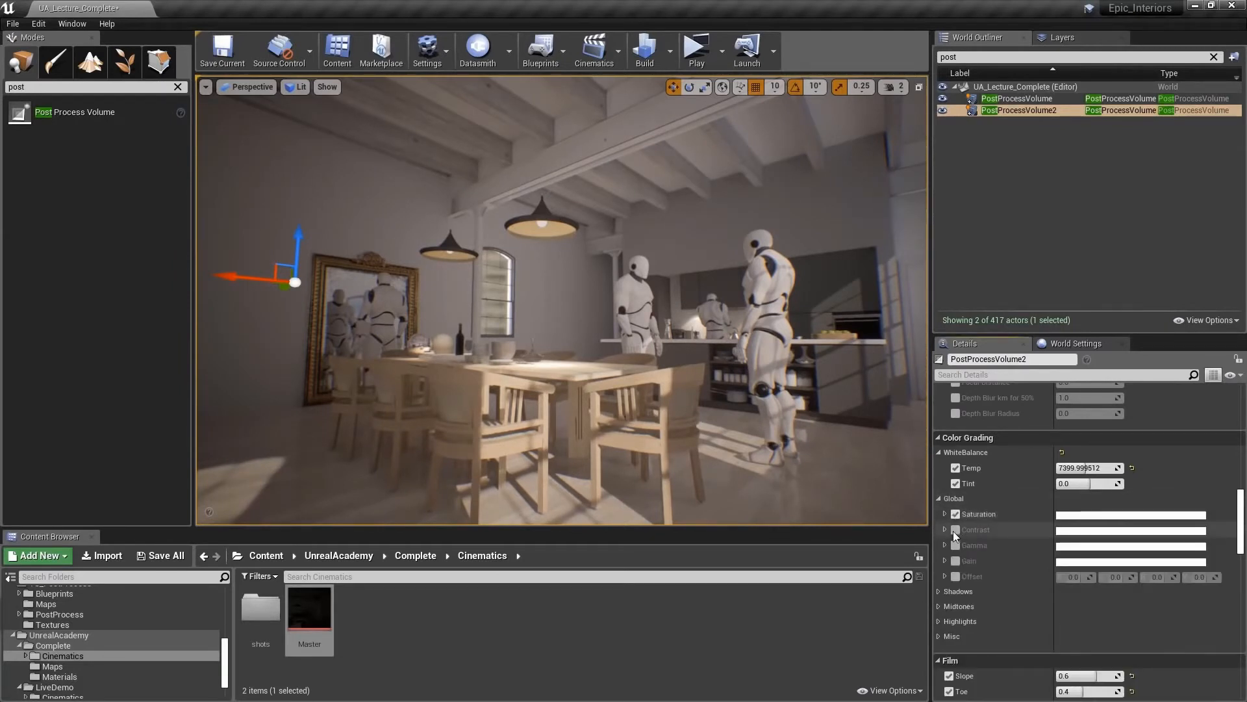
{"action": "left_click", "coordinate": [955, 529]}
{"action": "left_click", "coordinate": [955, 545]}
{"action": "left_click", "coordinate": [955, 560]}
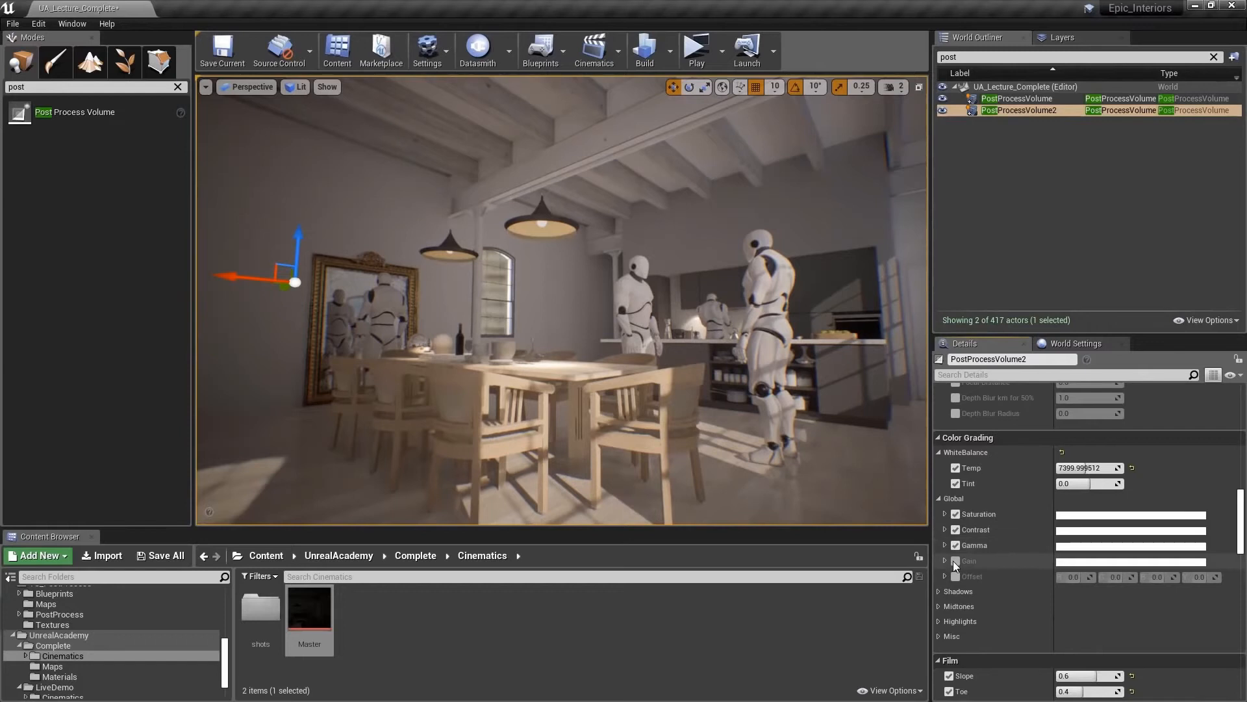
{"action": "left_click", "coordinate": [954, 576]}
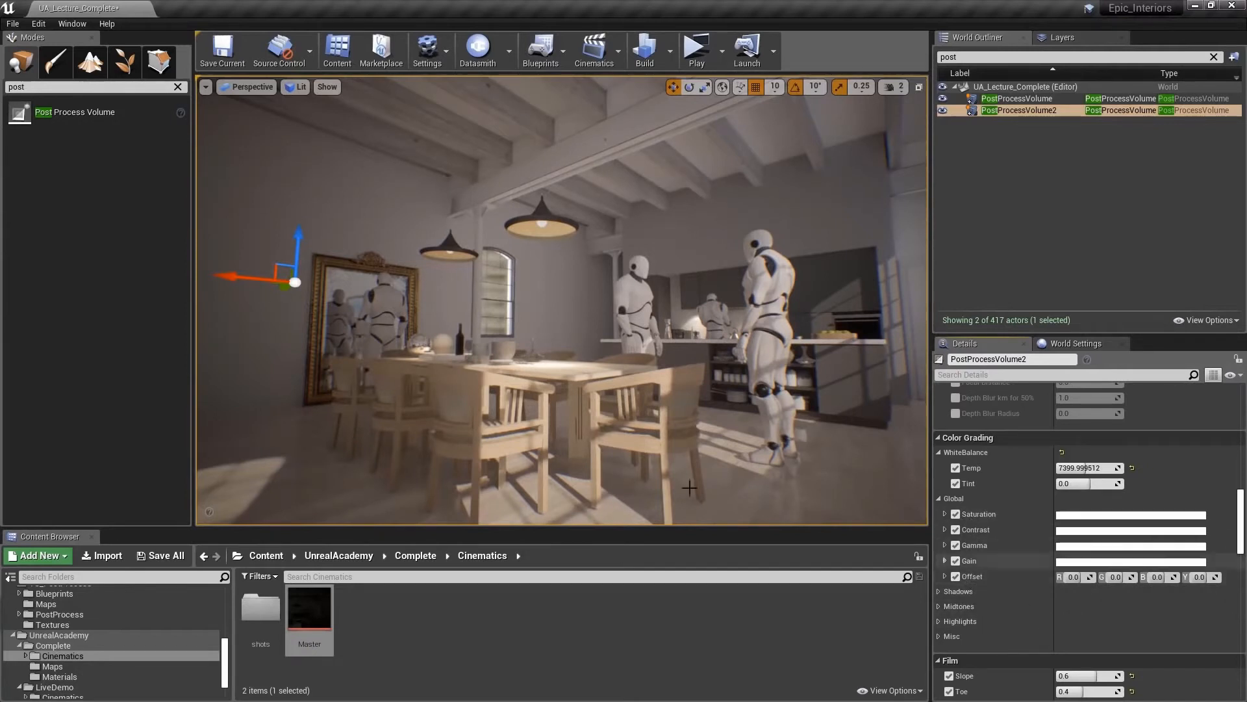
Give the Global Saturation a slight red tint with value 0.97 and luminance 1.12, and show its channels as HSV
{"action": "left_click", "coordinate": [942, 592]}
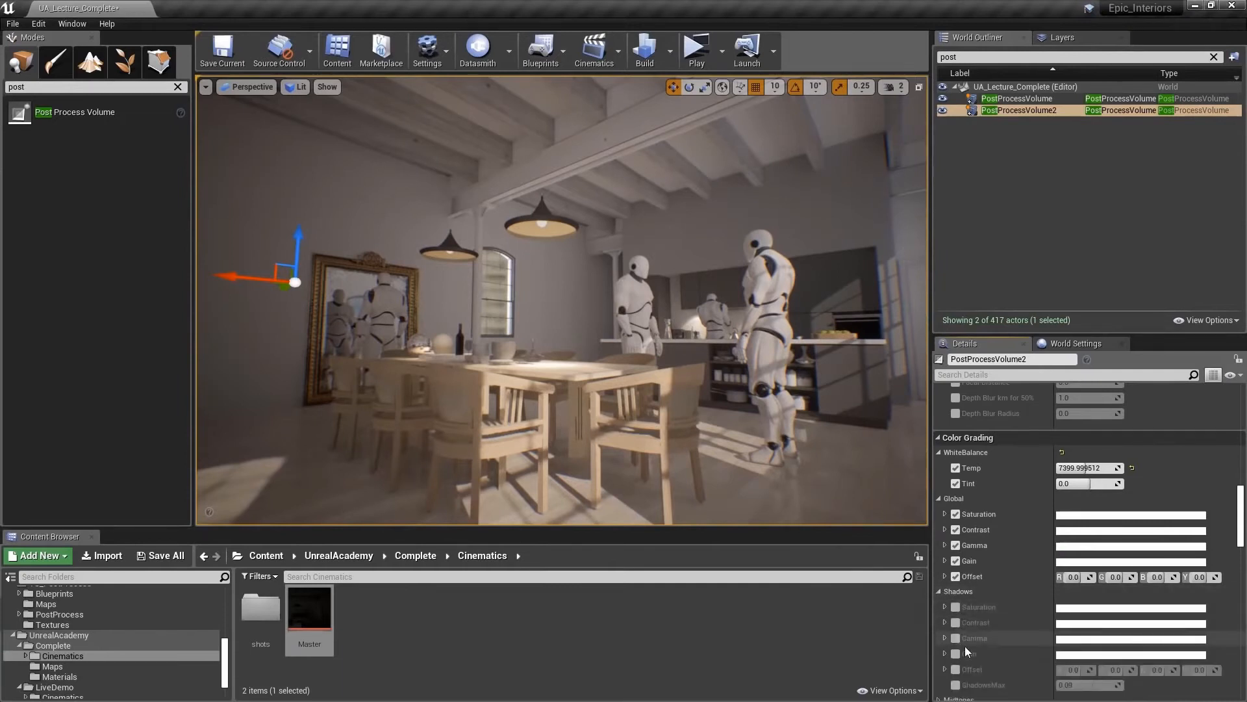
{"action": "left_click", "coordinate": [939, 591]}
{"action": "left_click", "coordinate": [944, 514]}
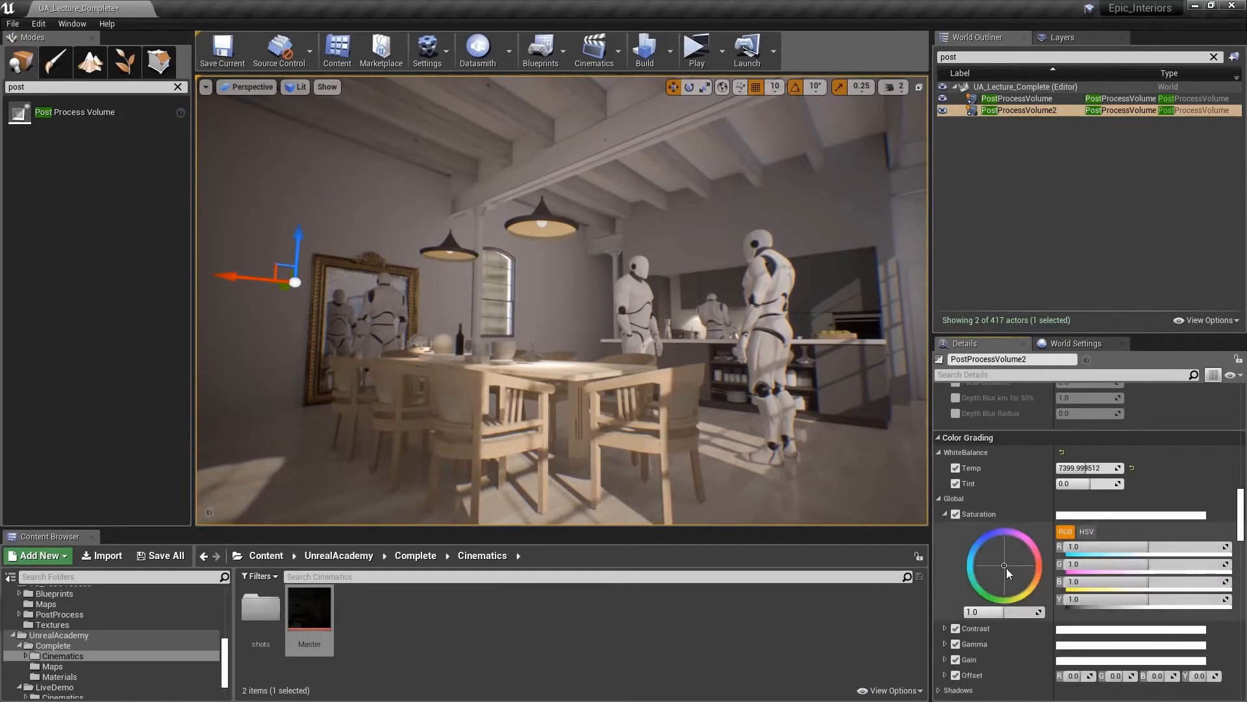
{"action": "mouse_move", "coordinate": [997, 611]}
{"action": "left_mouse_down"}
{"action": "mouse_move", "coordinate": [1033, 611]}
{"action": "mouse_move", "coordinate": [965, 611]}
{"action": "mouse_move", "coordinate": [994, 612]}
{"action": "left_mouse_up"}
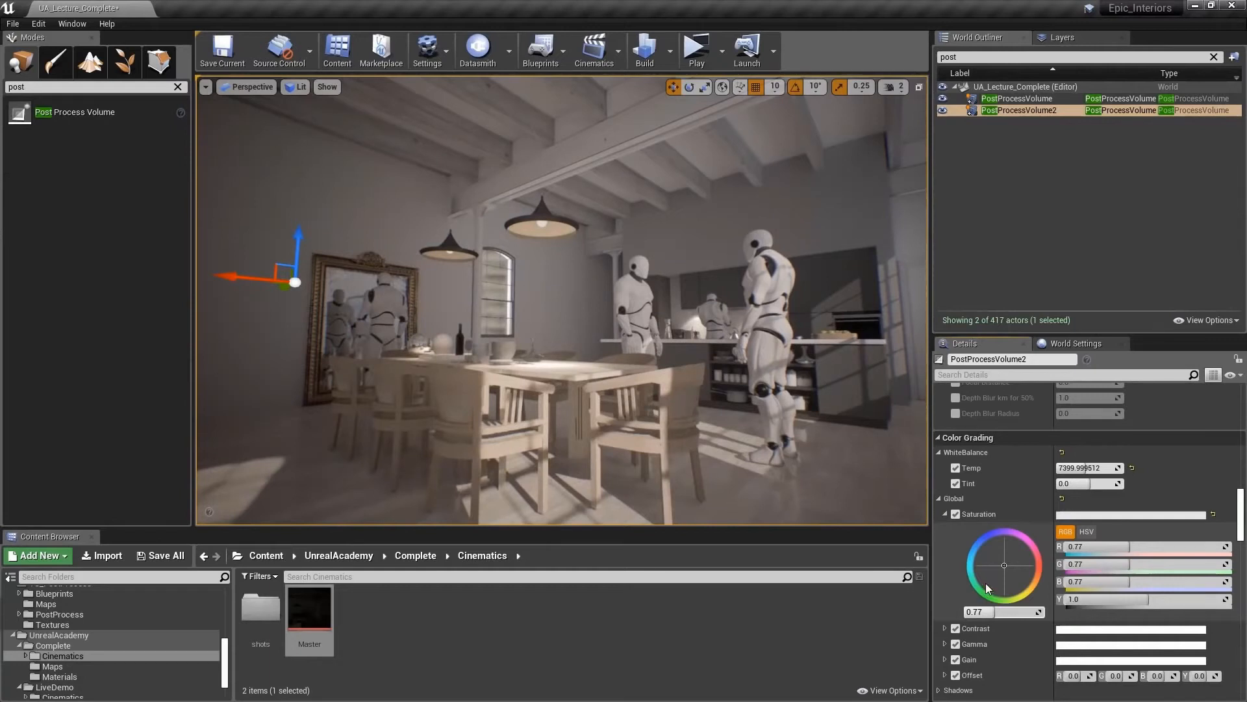
{"action": "mouse_move", "coordinate": [1129, 547]}
{"action": "left_mouse_down"}
{"action": "mouse_move", "coordinate": [1220, 547]}
{"action": "mouse_move", "coordinate": [1130, 548]}
{"action": "left_mouse_up"}
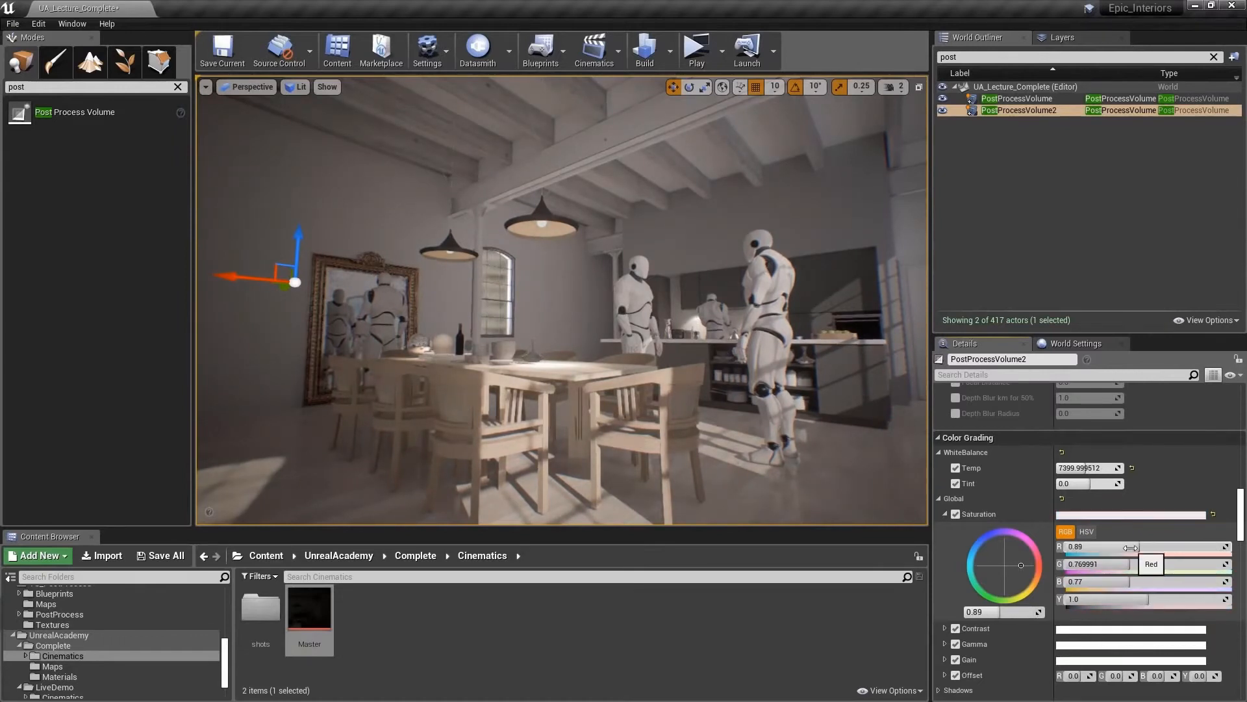
{"action": "left_click_drag", "start_coordinate": [996, 612], "coordinate": [1003, 612]}
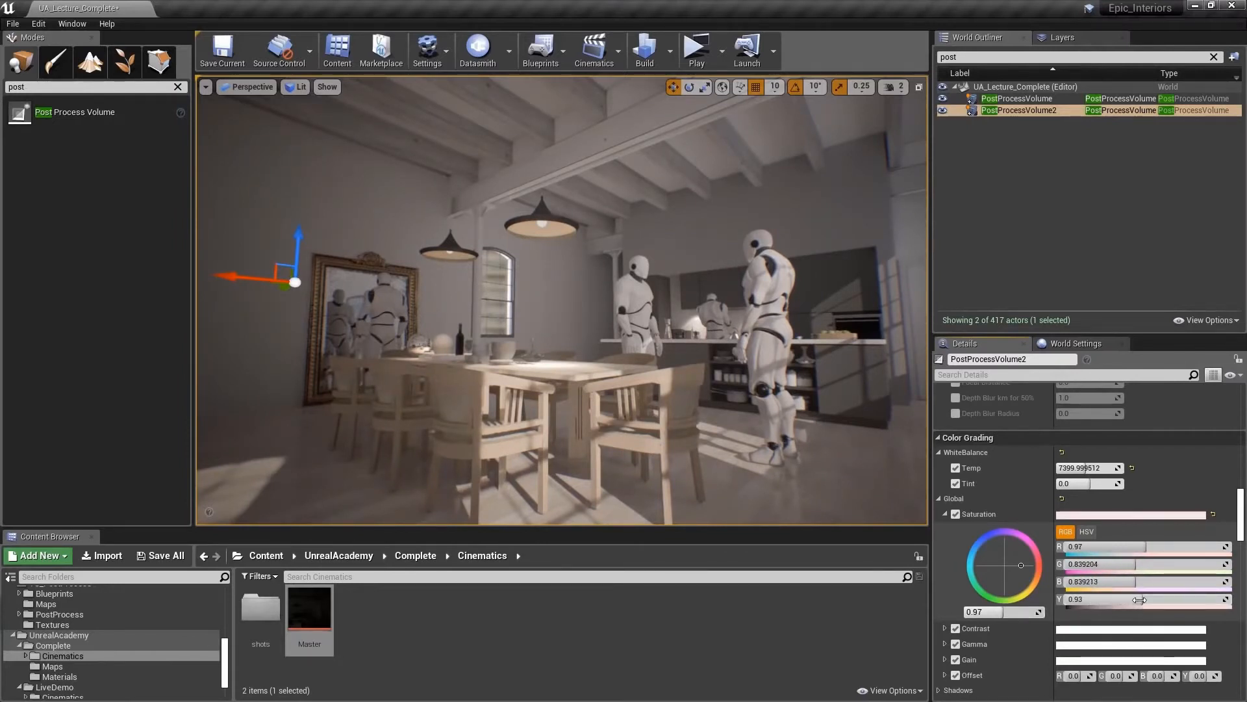
{"action": "mouse_move", "coordinate": [1139, 599]}
{"action": "left_mouse_down"}
{"action": "mouse_move", "coordinate": [1088, 599]}
{"action": "mouse_move", "coordinate": [1203, 599]}
{"action": "mouse_move", "coordinate": [1103, 599]}
{"action": "mouse_move", "coordinate": [1158, 598]}
{"action": "left_mouse_up"}
{"action": "left_click", "coordinate": [1087, 532]}
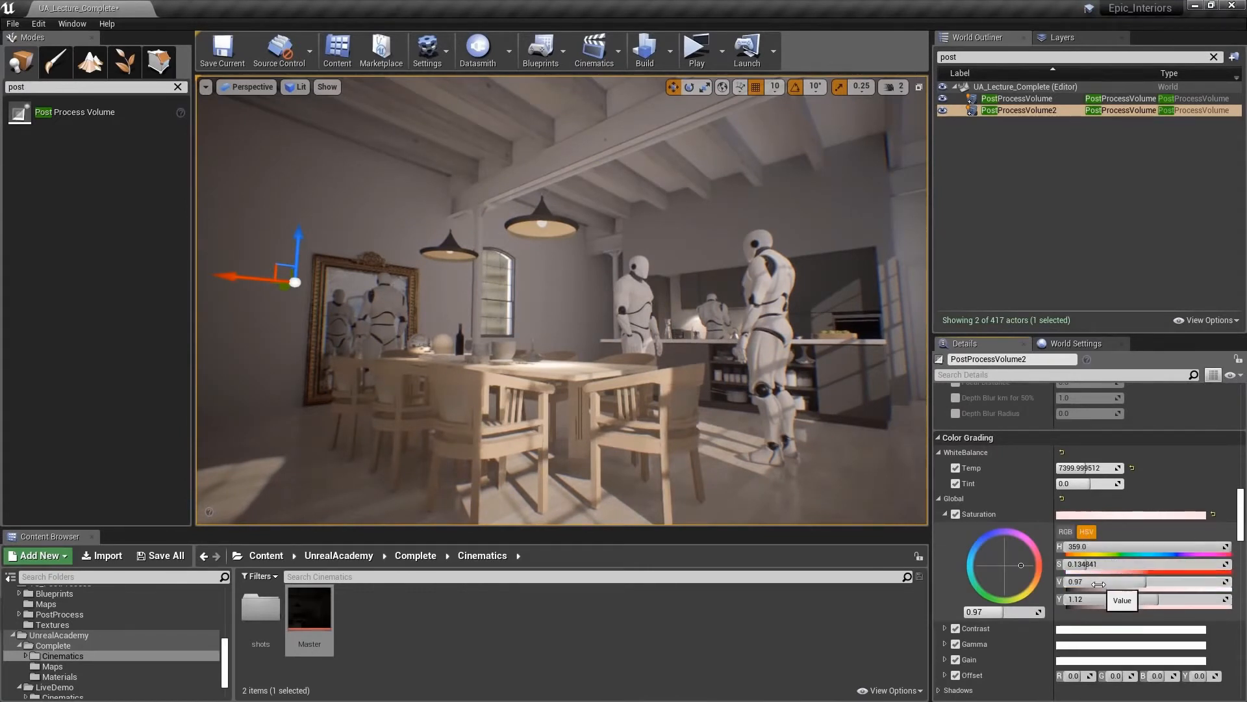
Give the Global Contrast a warm orange tint, with hue about 25, saturation 0.19, value 1.32 and luminance 1.22
{"action": "left_click", "coordinate": [945, 629]}
{"action": "scroll", "coordinate": [980, 599], "scroll_direction": "down", "scroll_amount": 3}
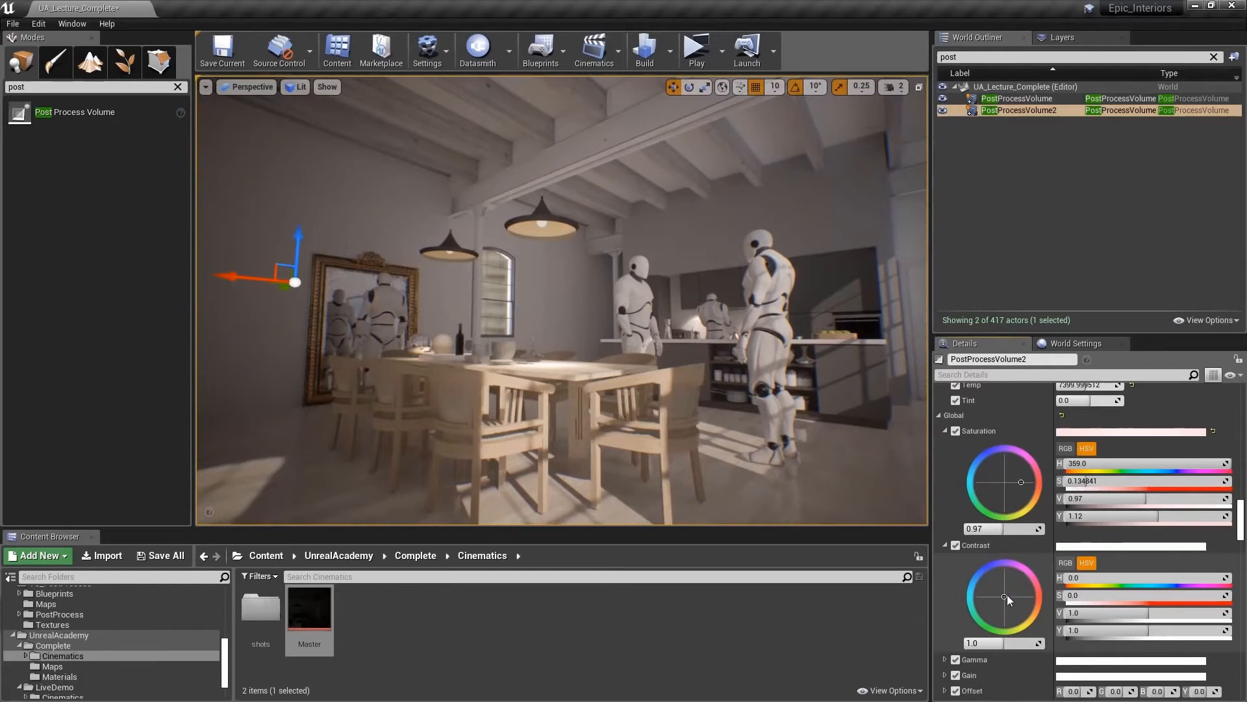
{"action": "left_click_drag", "start_coordinate": [1005, 595], "coordinate": [1029, 606]}
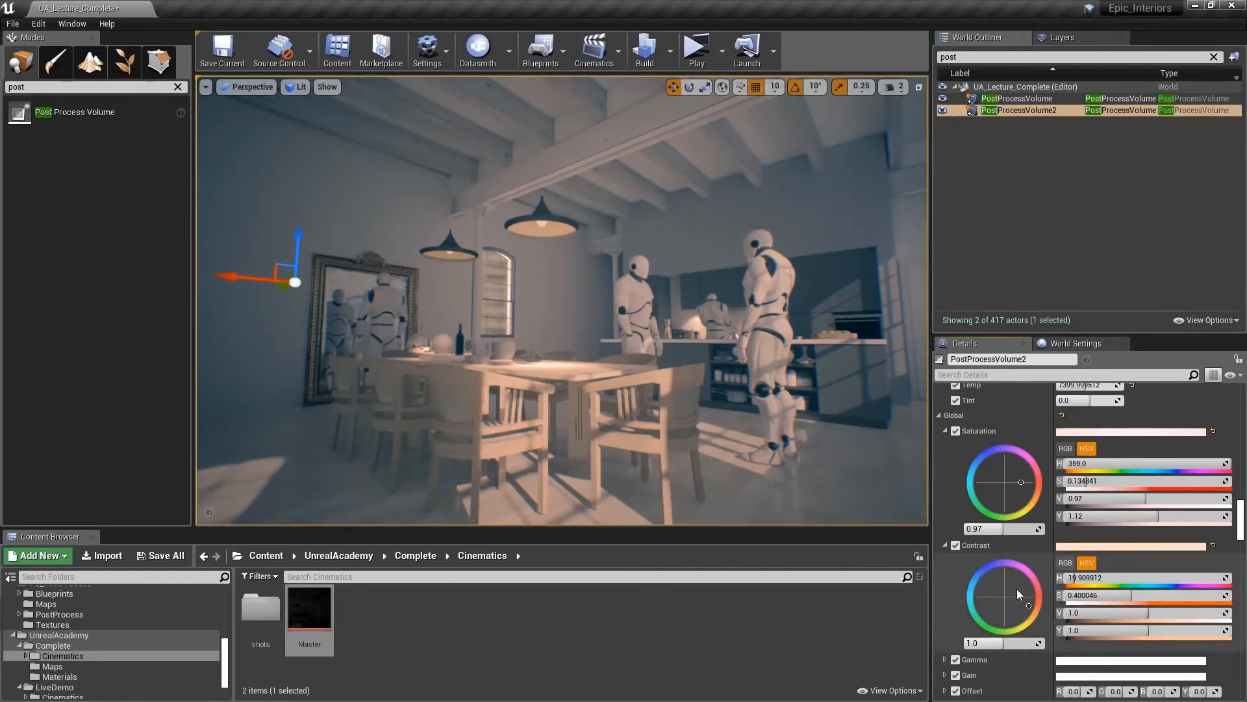
Shift the Global Gamma slightly toward green, with red about 0.98 and blue about 0.99
{"action": "scroll", "coordinate": [1011, 539], "scroll_direction": "down", "scroll_amount": 2}
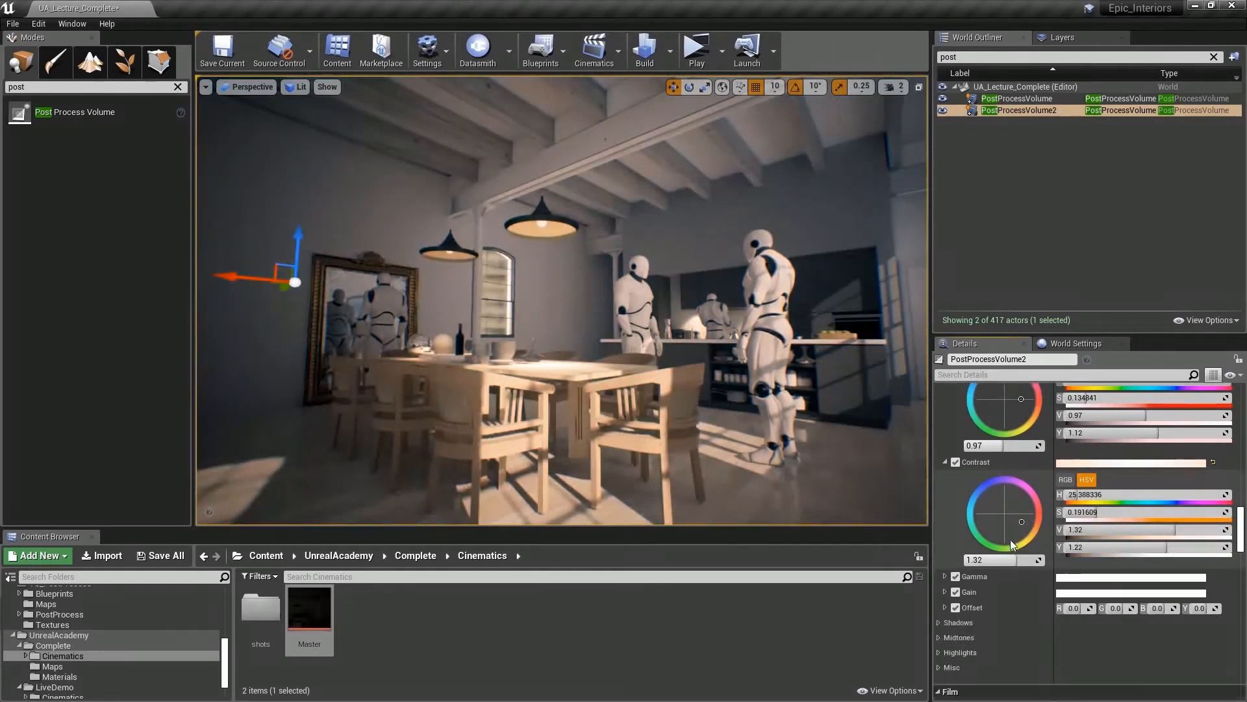
{"action": "left_click", "coordinate": [945, 576]}
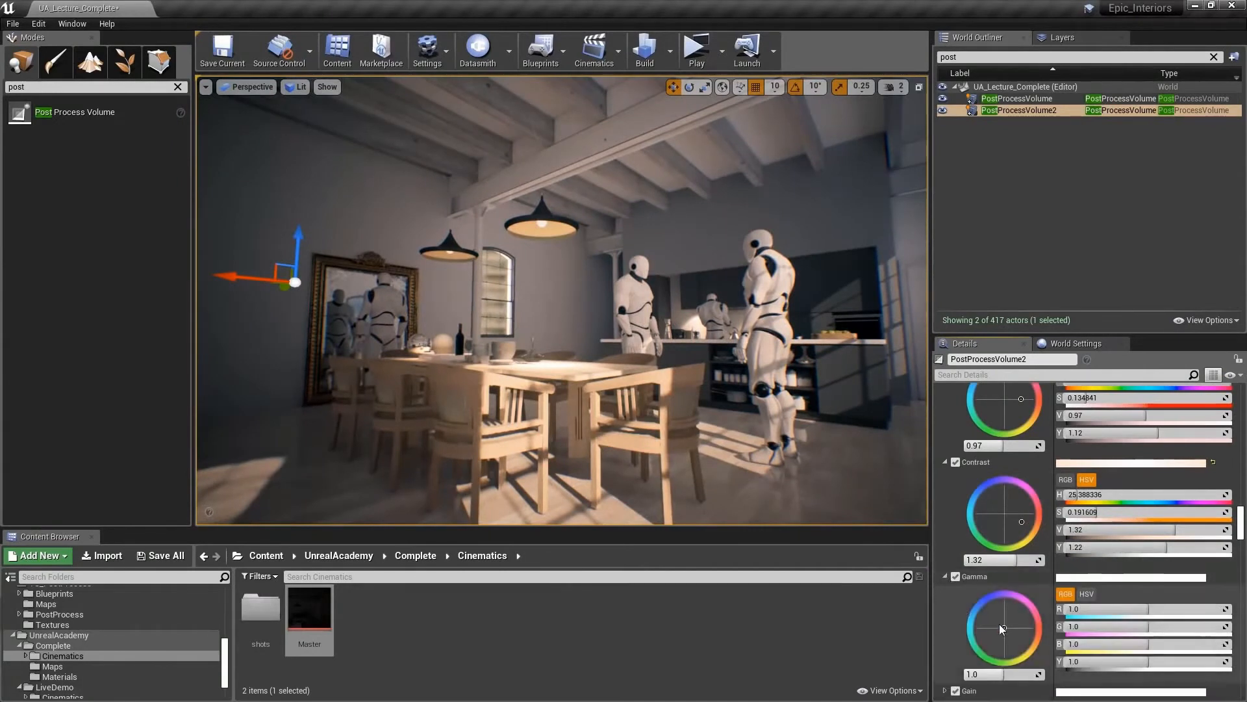
{"action": "mouse_move", "coordinate": [1003, 627]}
{"action": "left_mouse_down"}
{"action": "mouse_move", "coordinate": [989, 605]}
{"action": "mouse_move", "coordinate": [1011, 602]}
{"action": "mouse_move", "coordinate": [1031, 622]}
{"action": "mouse_move", "coordinate": [1015, 646]}
{"action": "mouse_move", "coordinate": [992, 646]}
{"action": "mouse_move", "coordinate": [997, 628]}
{"action": "left_mouse_up"}
Set the Global Gain to 1.49 and the Global Offset to -0.032
{"action": "scroll", "coordinate": [942, 522], "scroll_direction": "down", "scroll_amount": 3}
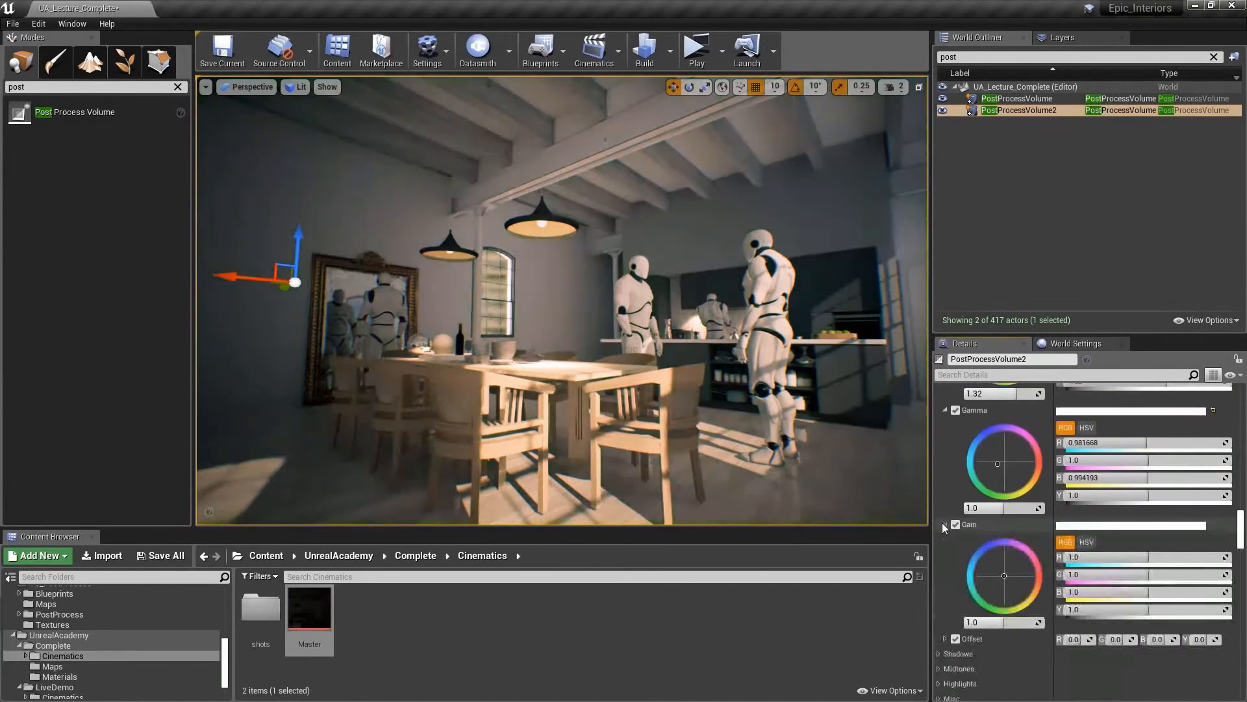
{"action": "left_click", "coordinate": [945, 638]}
{"action": "scroll", "coordinate": [967, 598], "scroll_direction": "down", "scroll_amount": 3}
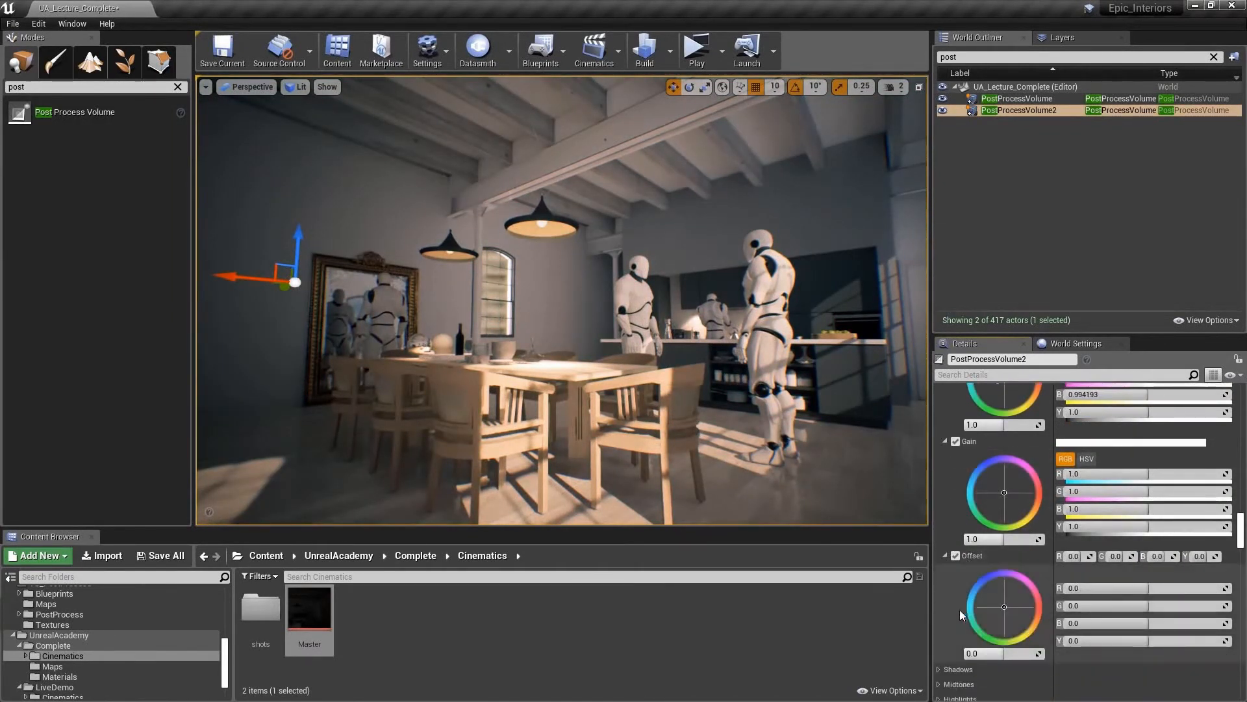
{"action": "scroll", "coordinate": [994, 520], "scroll_direction": "up", "scroll_amount": 2}
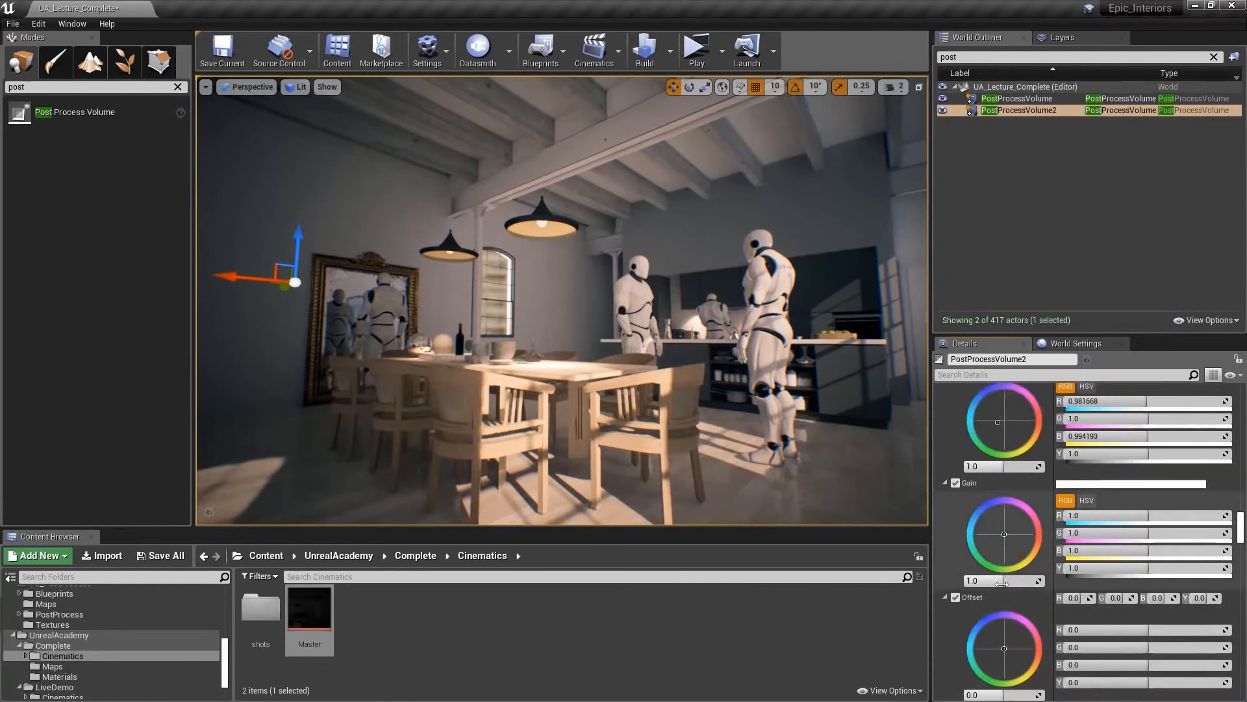
{"action": "mouse_move", "coordinate": [1004, 581]}
{"action": "left_mouse_down"}
{"action": "mouse_move", "coordinate": [1044, 580]}
{"action": "mouse_move", "coordinate": [1023, 581]}
{"action": "left_mouse_up"}
{"action": "scroll", "coordinate": [1005, 580], "scroll_direction": "down", "scroll_amount": 1}
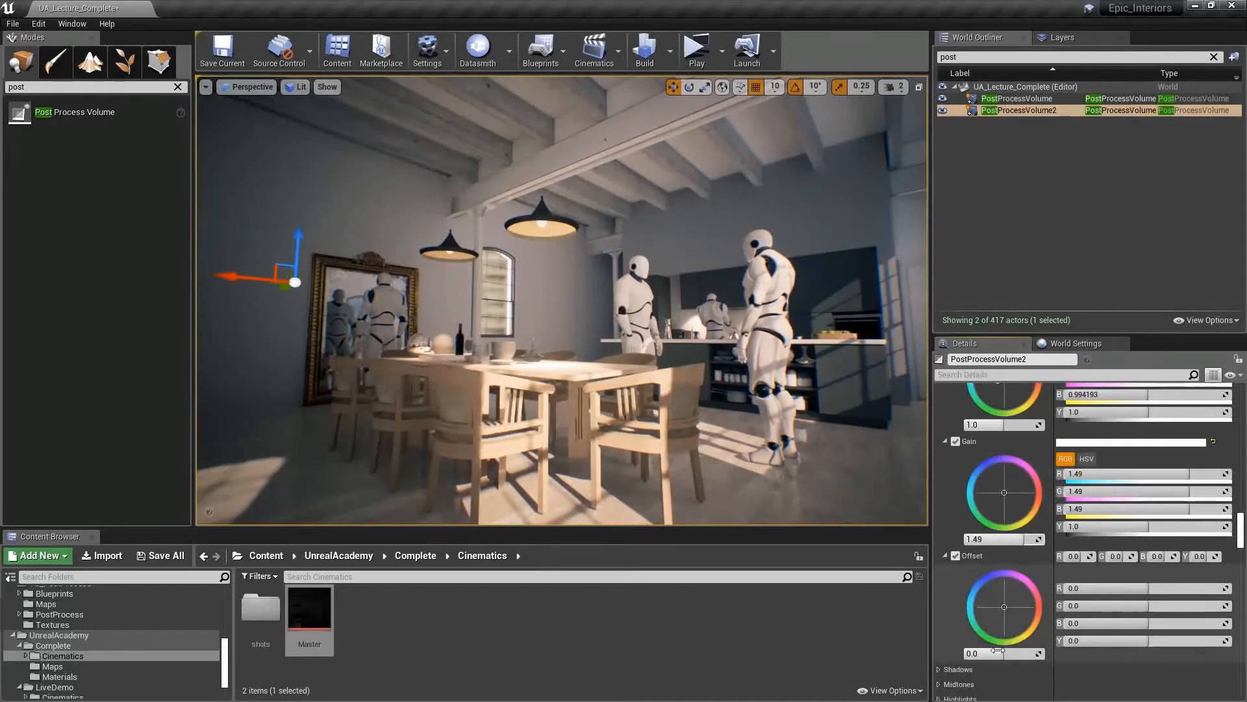
{"action": "left_click_drag", "start_coordinate": [997, 650], "coordinate": [997, 649]}
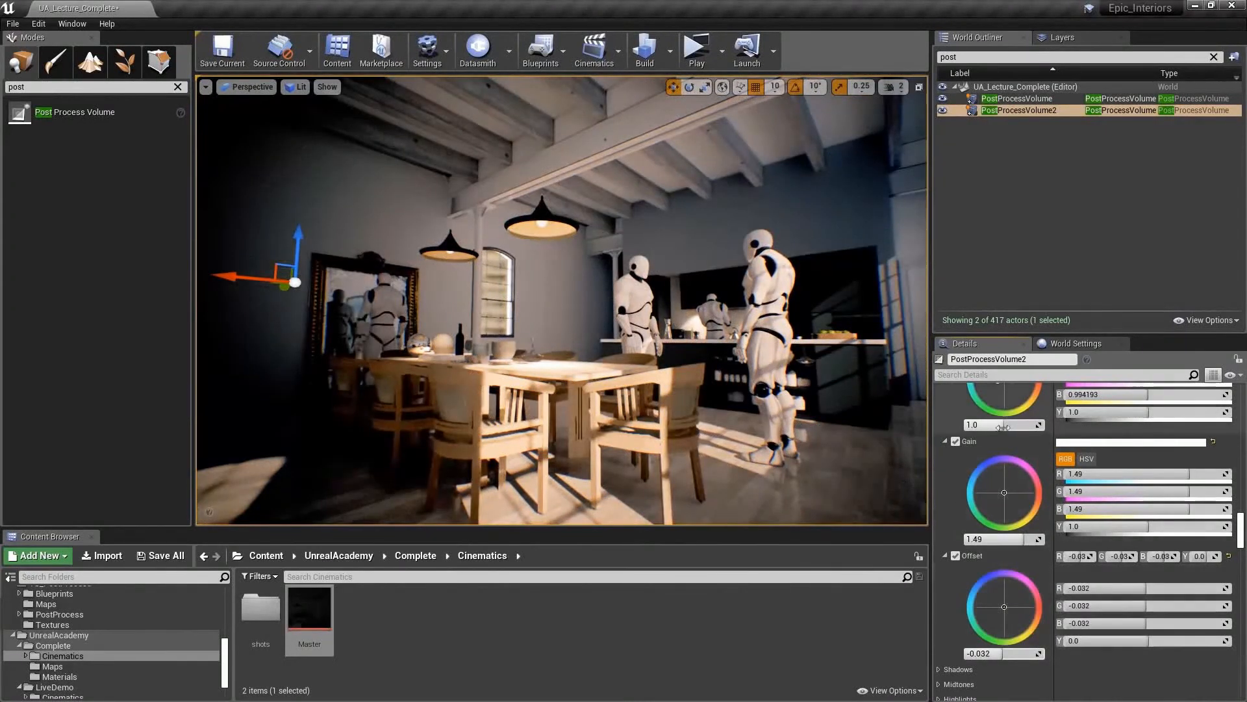
Display the color grading controls for Shadows
{"action": "scroll", "coordinate": [1025, 477], "scroll_direction": "down", "scroll_amount": 1}
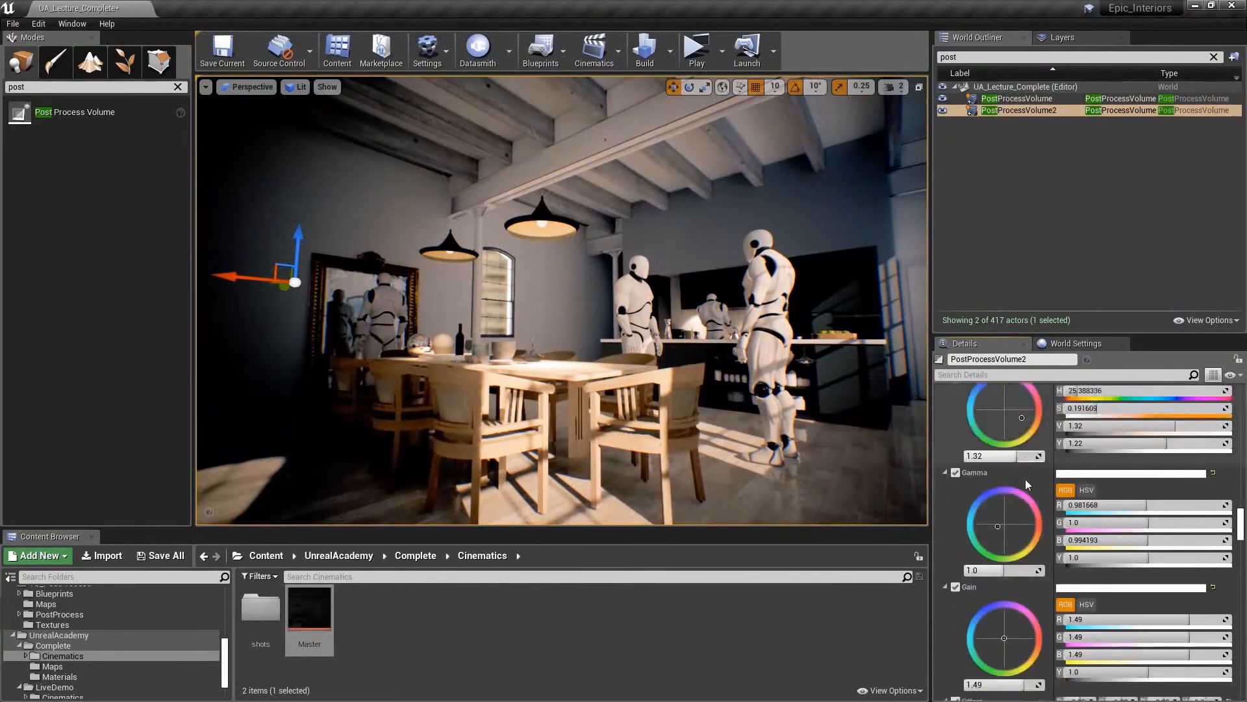
{"action": "scroll", "coordinate": [1018, 478], "scroll_direction": "down", "scroll_amount": 5}
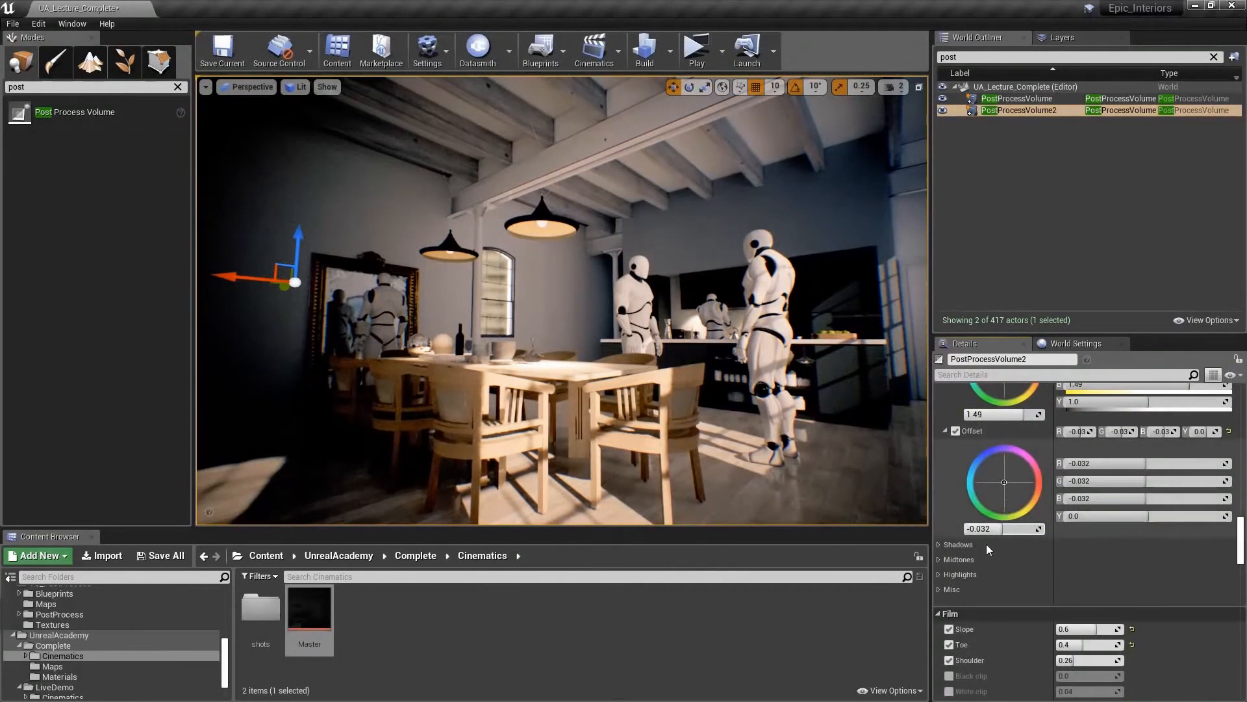
{"action": "left_click", "coordinate": [938, 545]}
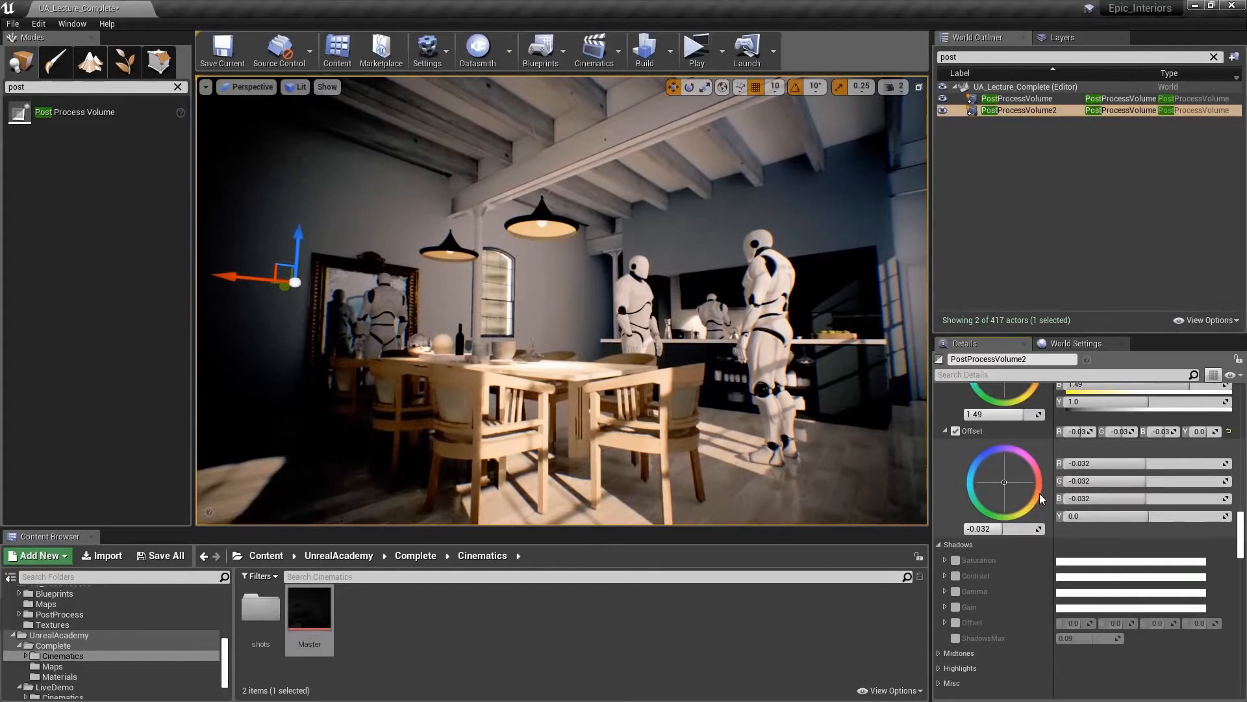
Try DefaultCubemap as the Ambient Cubemap texture with Intensity about 0.12, and replace it with DaylightAmbientCubemap
{"action": "left_click_drag", "start_coordinate": [1240, 532], "coordinate": [1236, 581]}
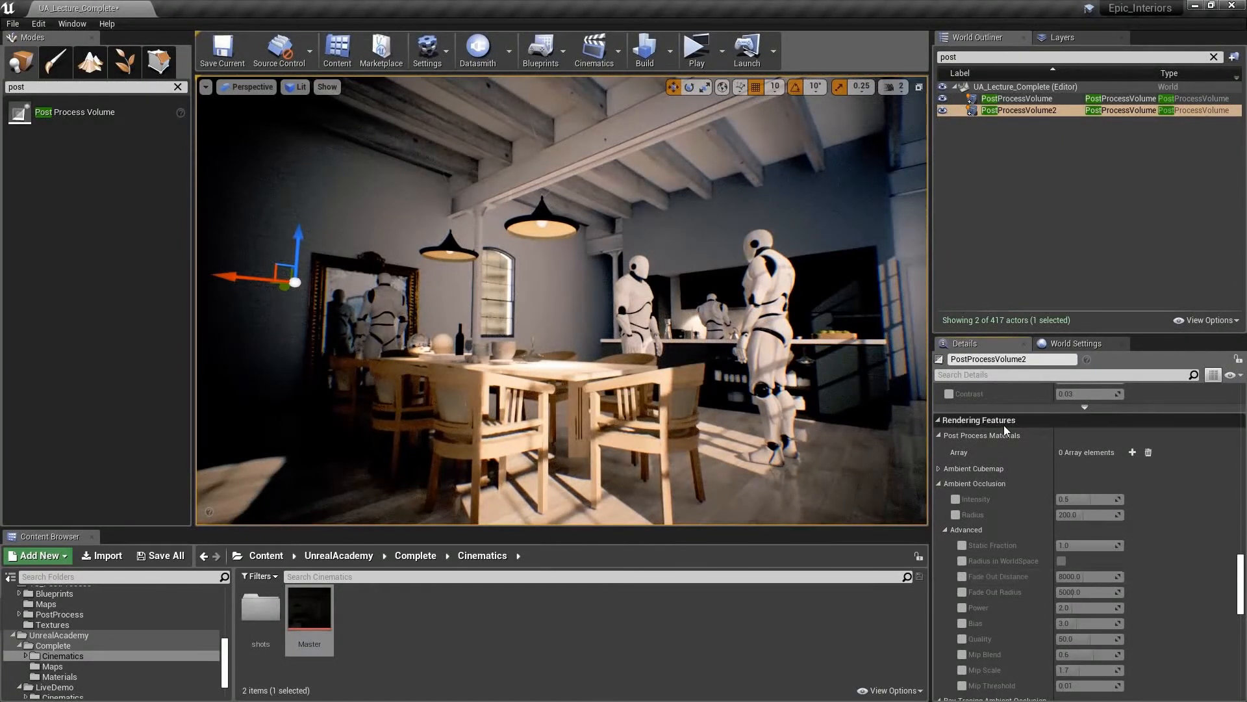
{"action": "scroll", "coordinate": [1016, 461], "scroll_direction": "up", "scroll_amount": 1}
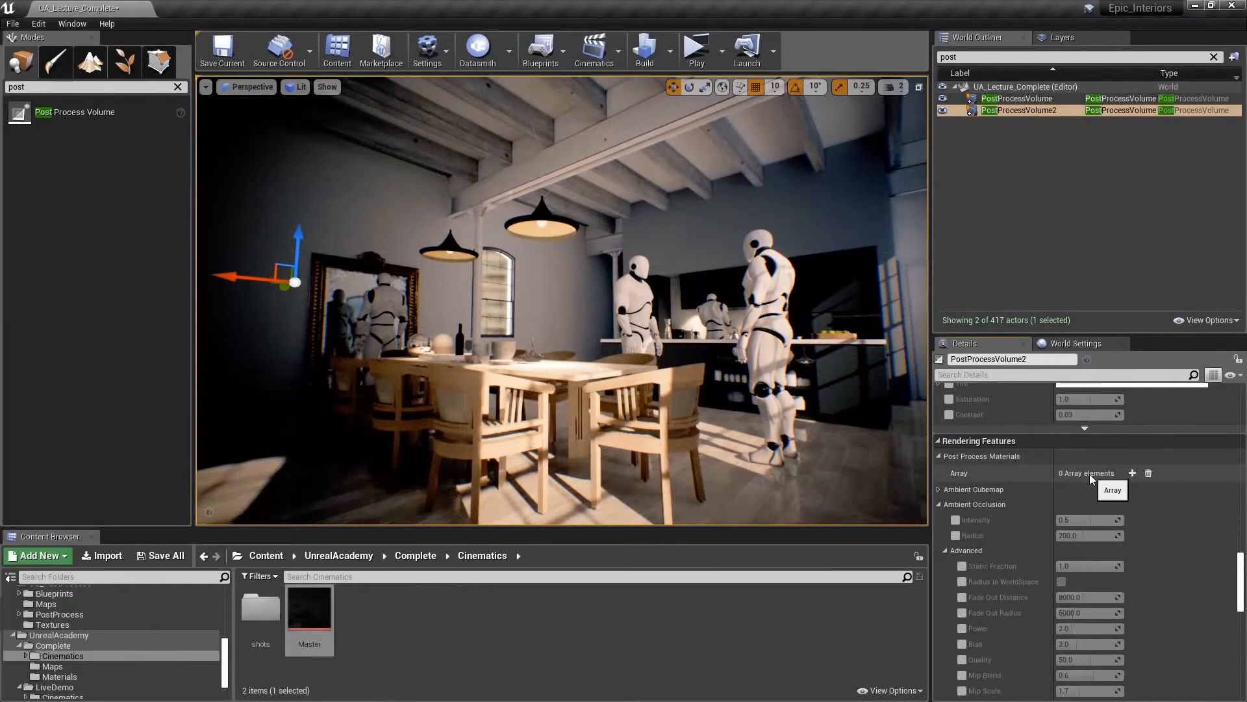
{"action": "left_click", "coordinate": [938, 489]}
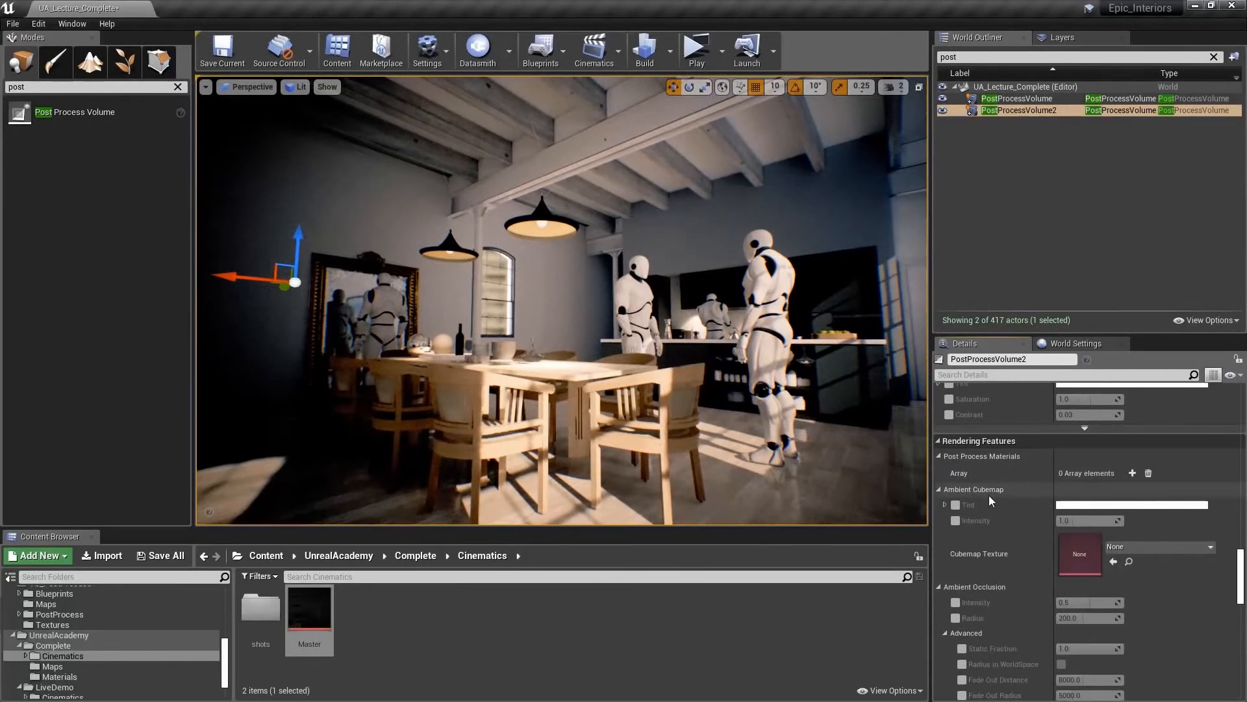
{"action": "left_click", "coordinate": [1148, 547]}
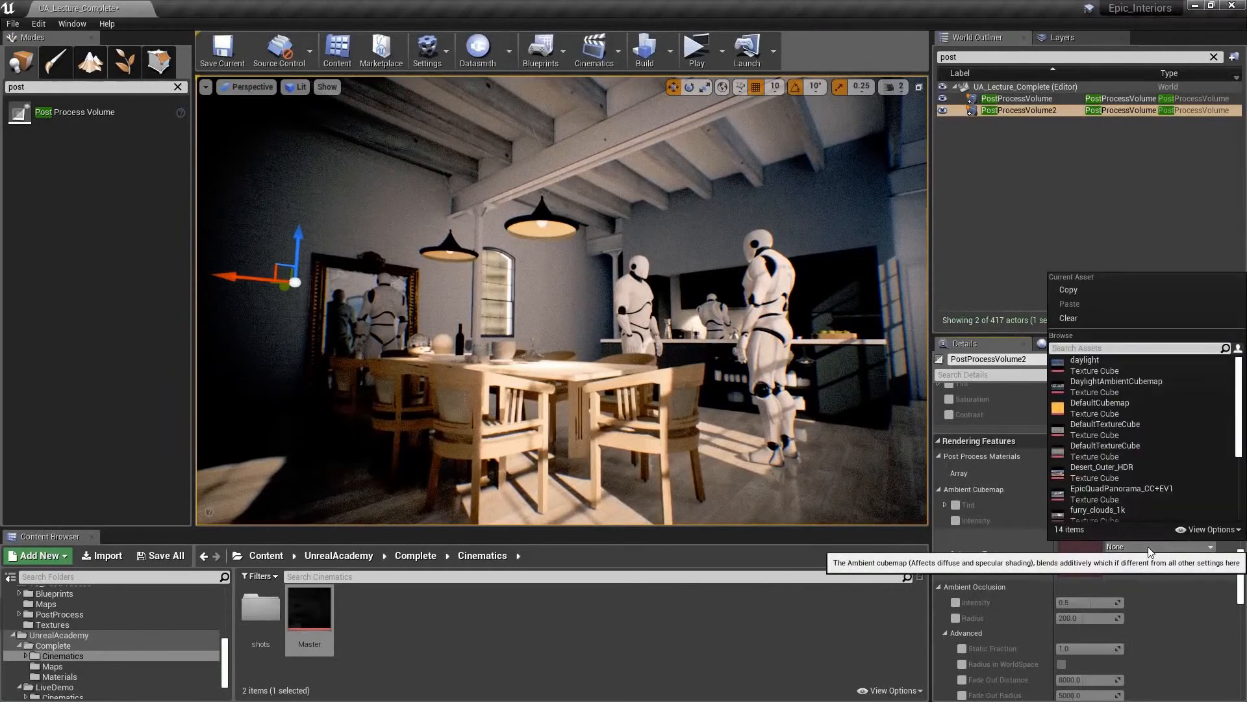
{"action": "left_click", "coordinate": [1095, 406]}
{"action": "left_click", "coordinate": [956, 520]}
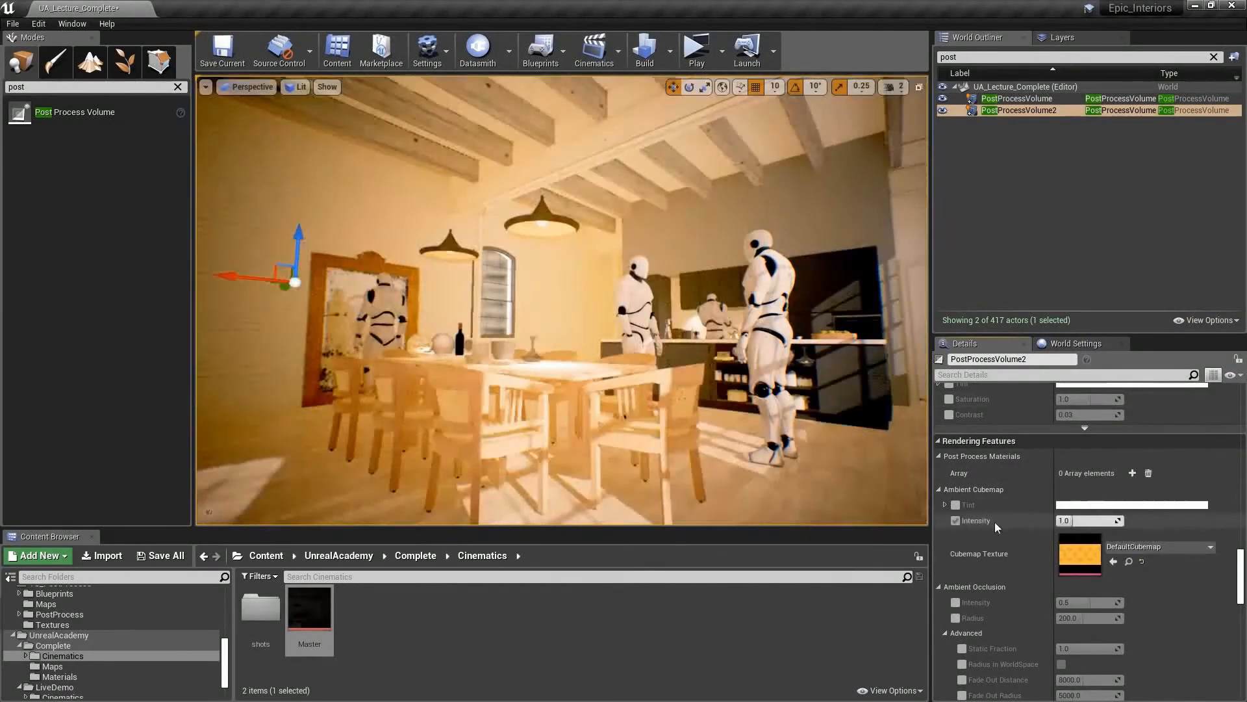
{"action": "mouse_move", "coordinate": [1070, 522]}
{"action": "left_mouse_down"}
{"action": "mouse_move", "coordinate": [1104, 522]}
{"action": "mouse_move", "coordinate": [1039, 522]}
{"action": "mouse_move", "coordinate": [1072, 522]}
{"action": "left_mouse_up"}
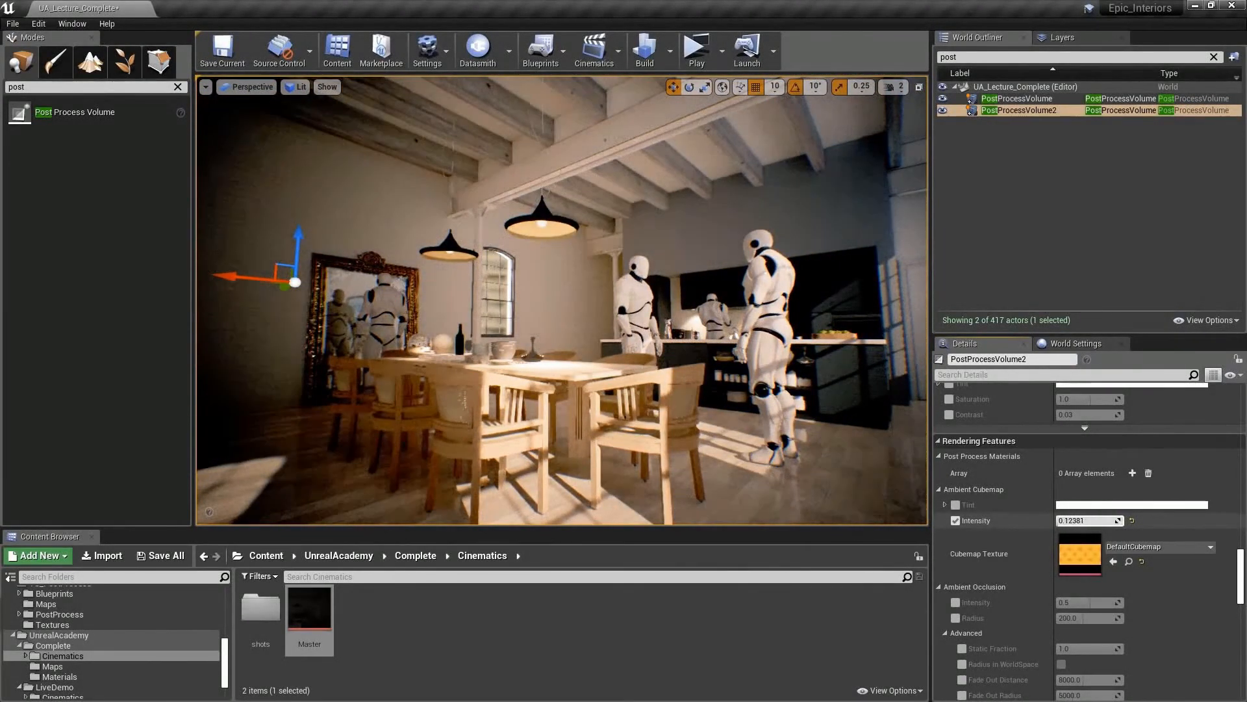
{"action": "left_click", "coordinate": [1133, 548]}
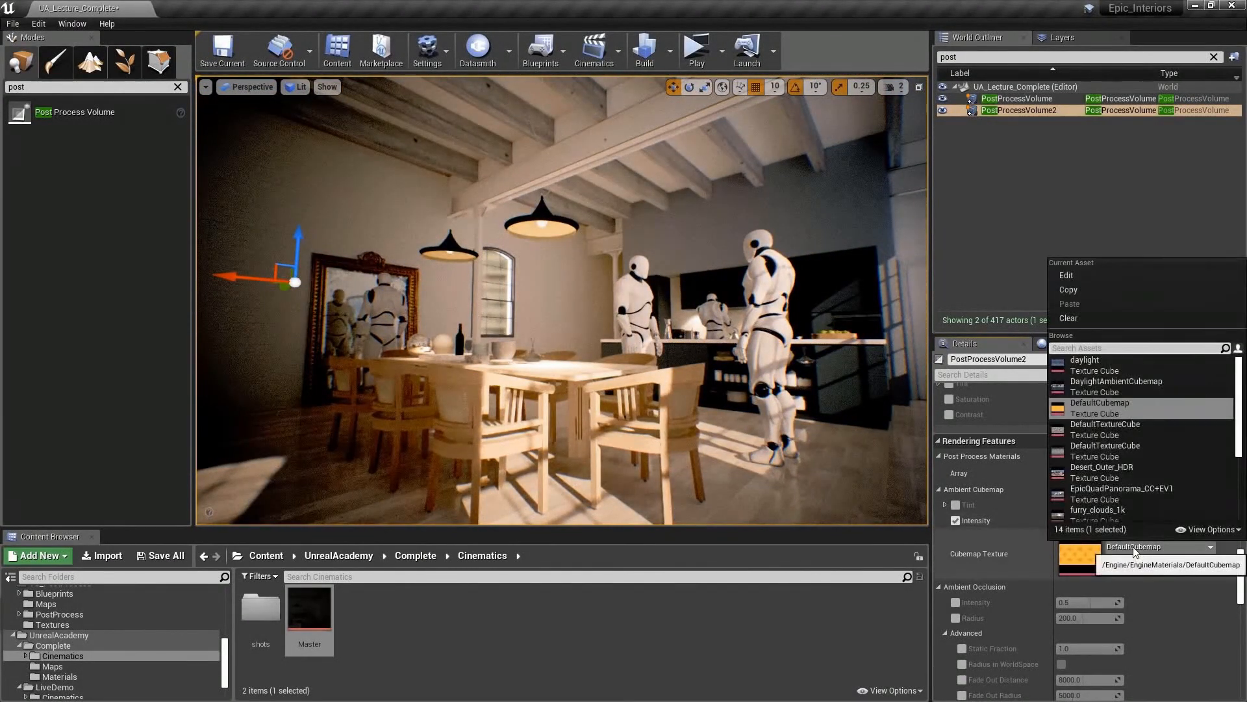
{"action": "left_click", "coordinate": [1082, 381]}
Enable the Ambient Occlusion Intensity and Radius overrides and collapse the advanced occlusion settings
{"action": "scroll", "coordinate": [992, 589], "scroll_direction": "down", "scroll_amount": 3}
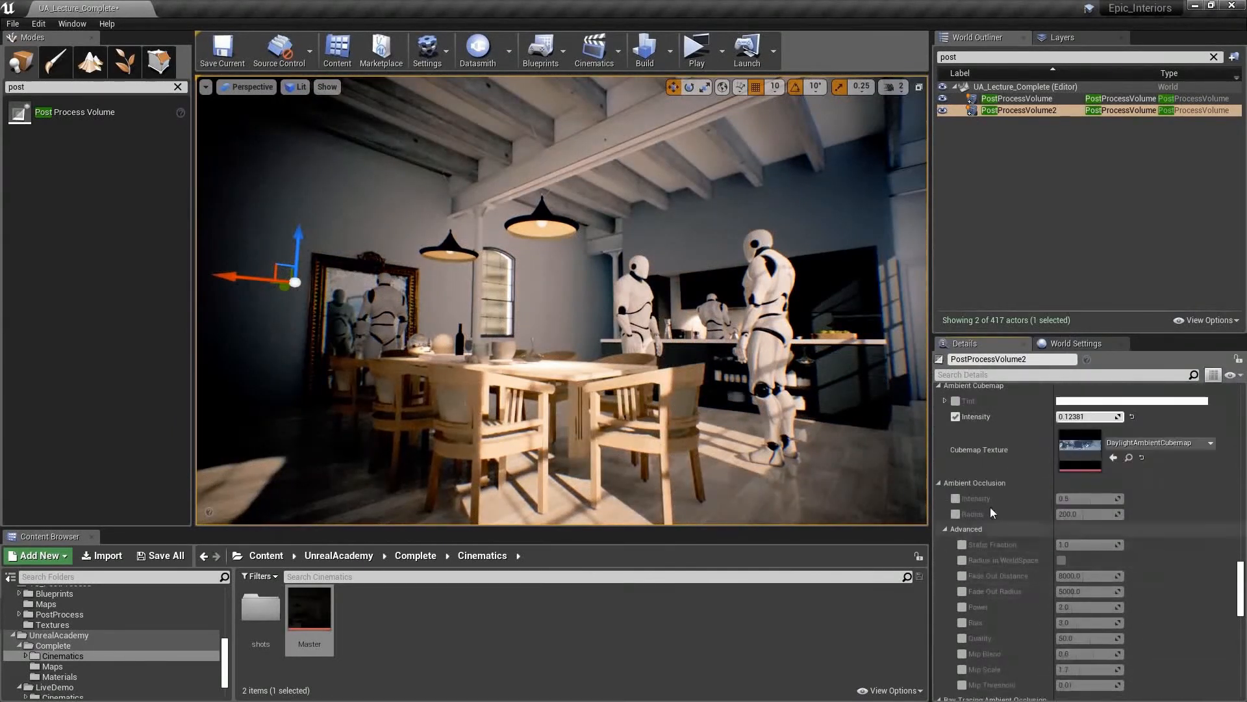
{"action": "left_click", "coordinate": [944, 529]}
{"action": "left_click", "coordinate": [956, 498]}
{"action": "left_click", "coordinate": [955, 514]}
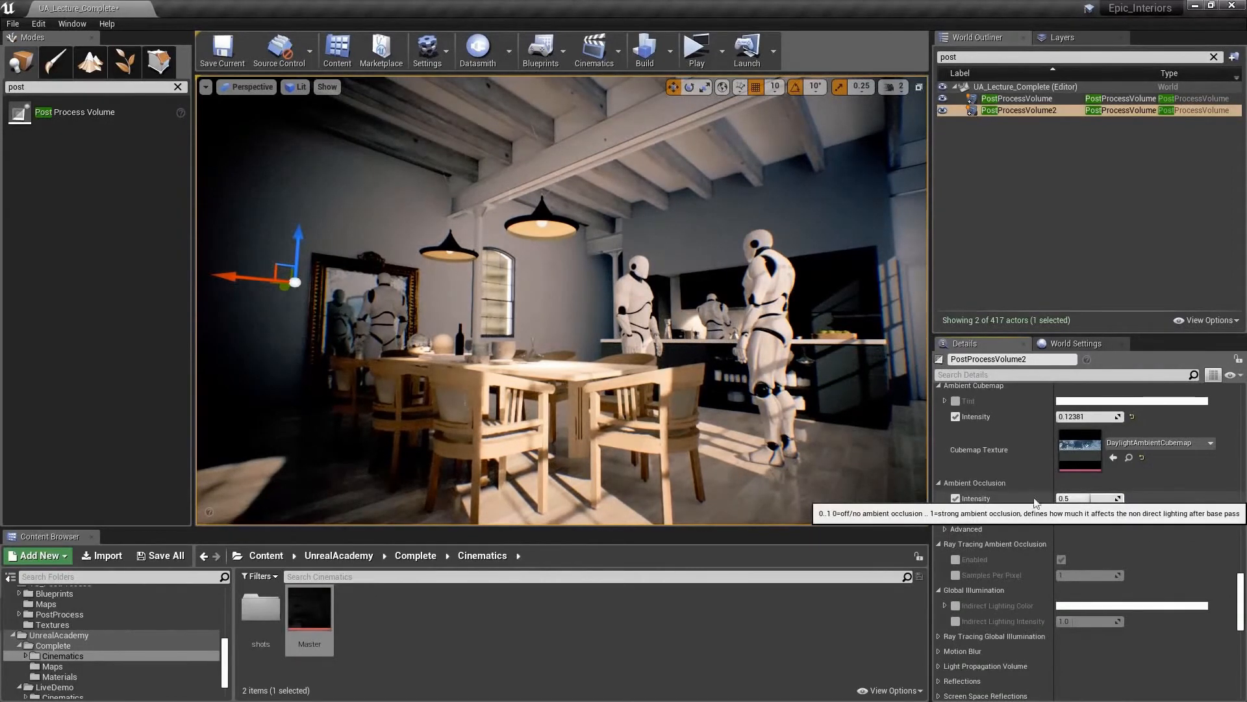
Show the Ambient Occlusion buffer visualization in the viewport
{"action": "left_click", "coordinate": [303, 87]}
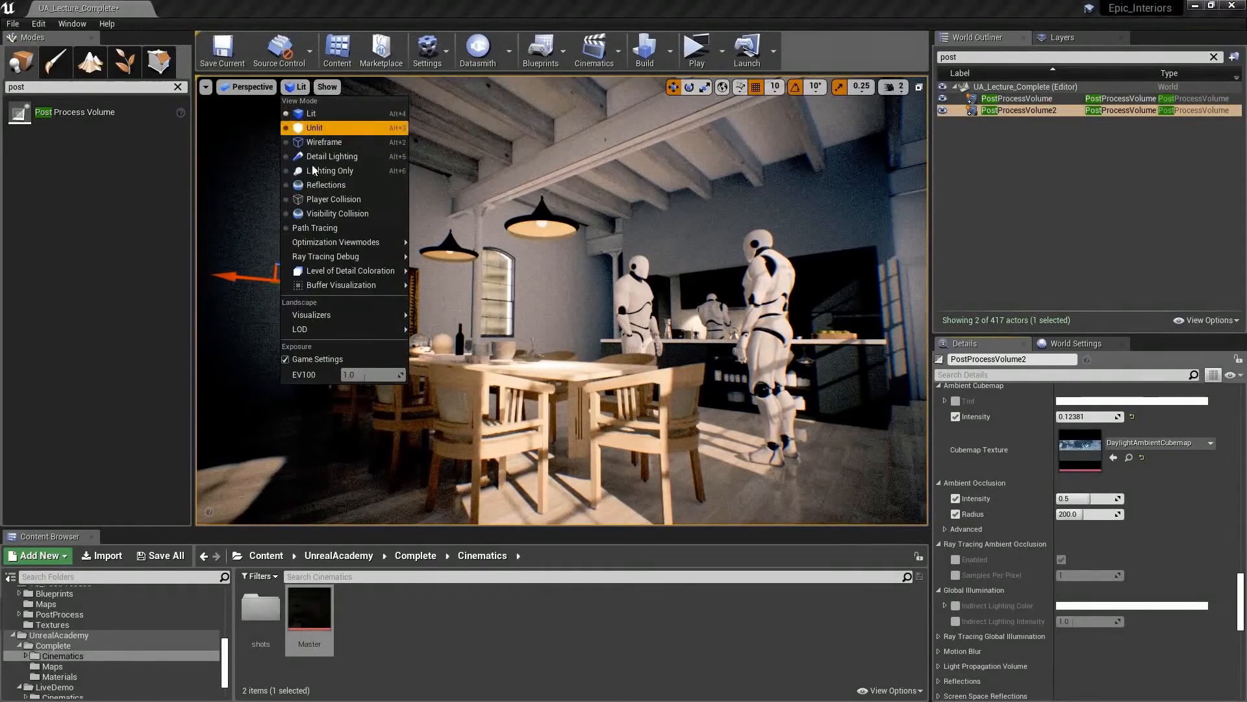
{"action": "mouse_move", "coordinate": [314, 283]}
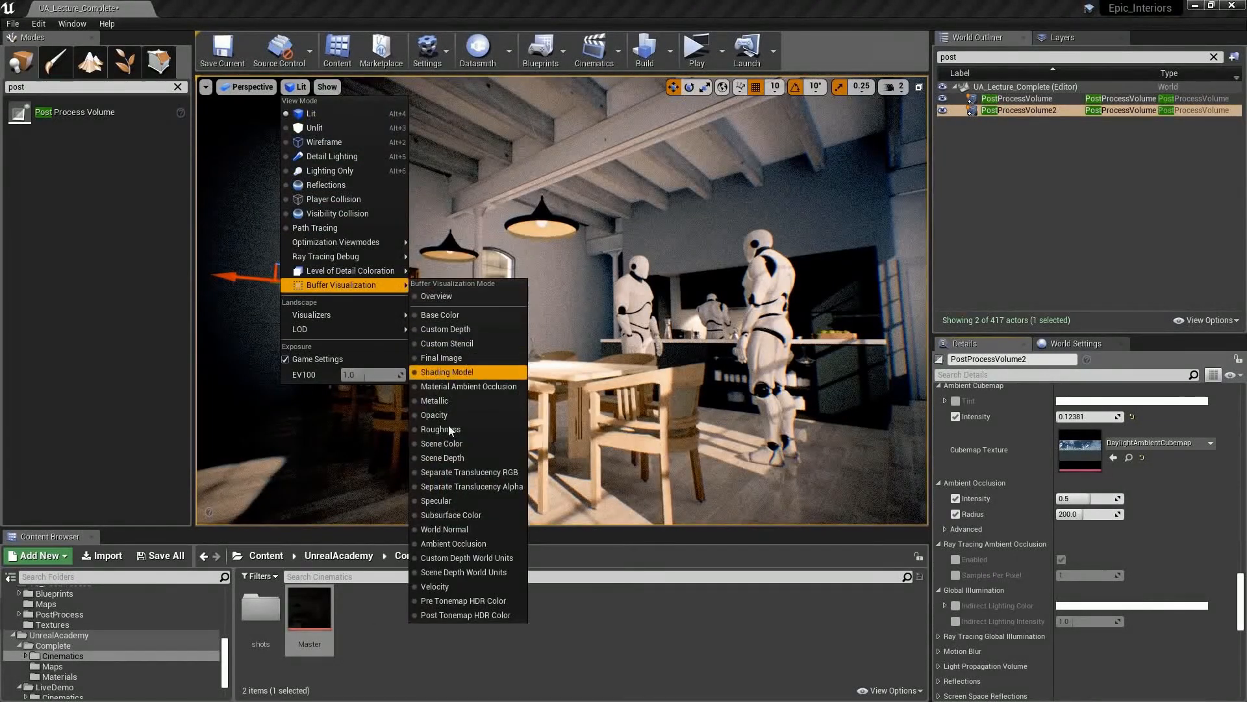
{"action": "left_click", "coordinate": [456, 544]}
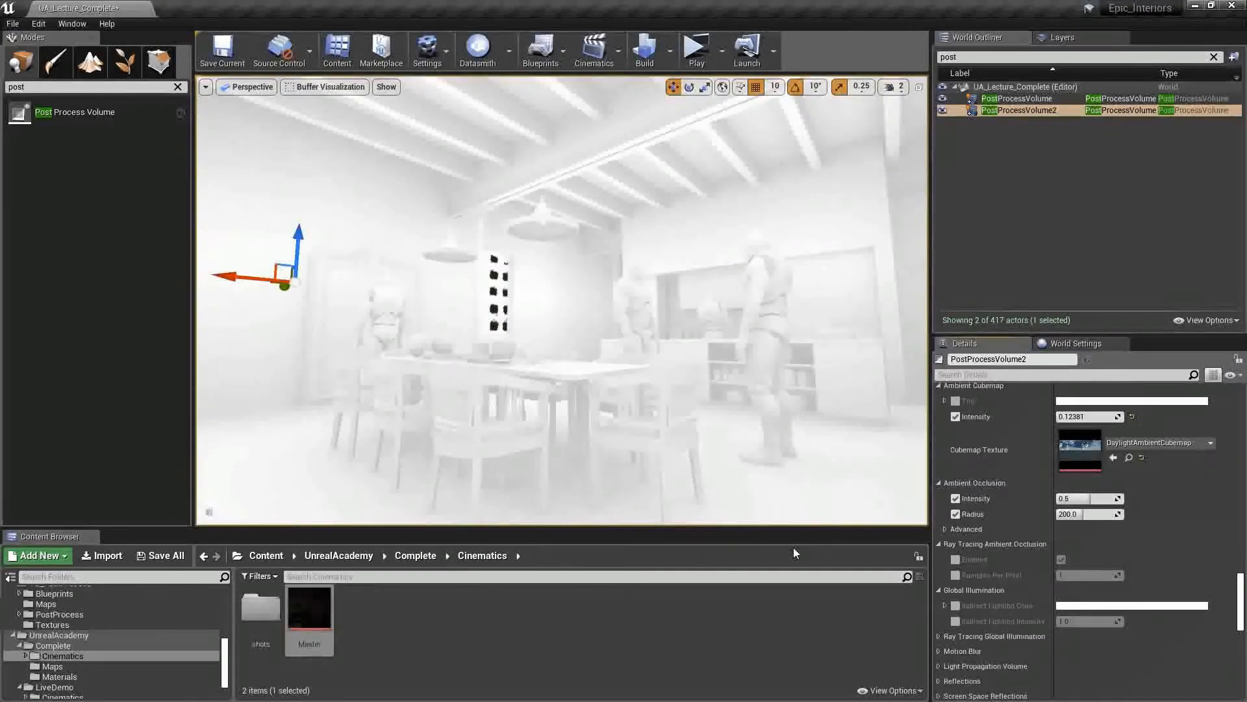
Set Ambient Occlusion Intensity to about 0.84 and Radius to about 190, and return the viewport to Lit mode
{"action": "mouse_move", "coordinate": [1089, 499]}
{"action": "left_mouse_down"}
{"action": "mouse_move", "coordinate": [1124, 499]}
{"action": "mouse_move", "coordinate": [1086, 499]}
{"action": "mouse_move", "coordinate": [1116, 499]}
{"action": "mouse_move", "coordinate": [1079, 514]}
{"action": "left_mouse_up"}
{"action": "left_click", "coordinate": [337, 88]}
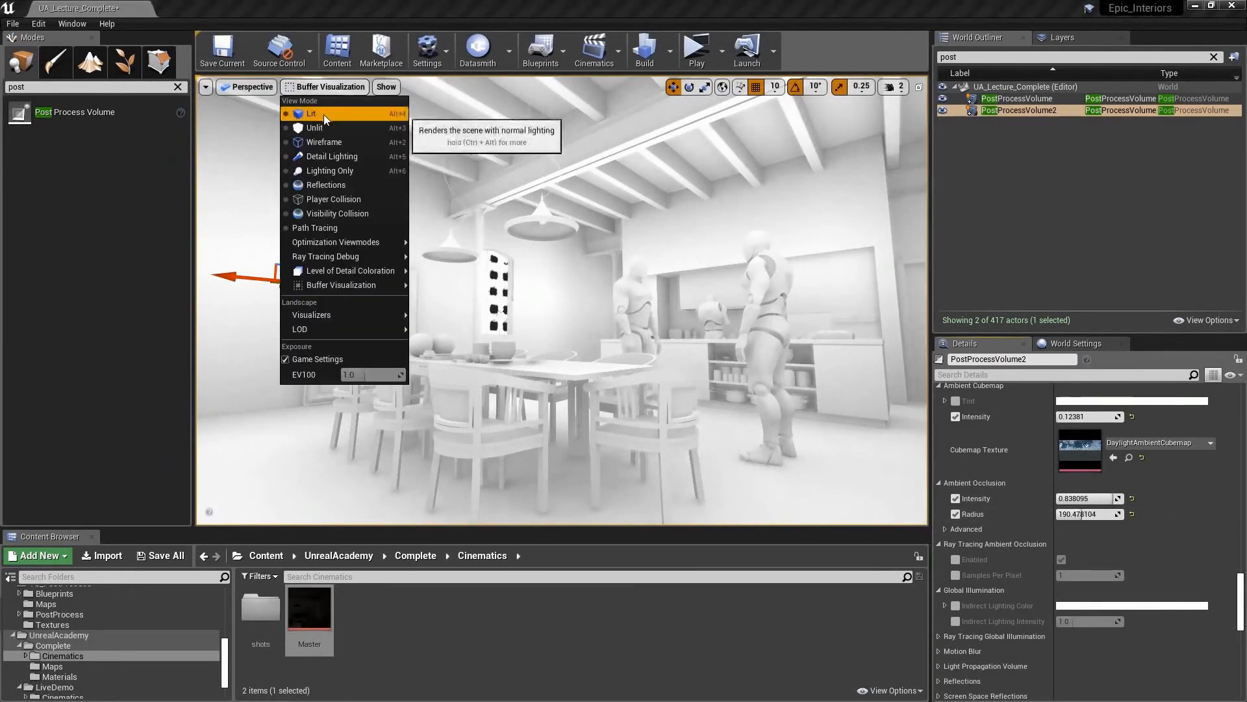
{"action": "left_click", "coordinate": [324, 114]}
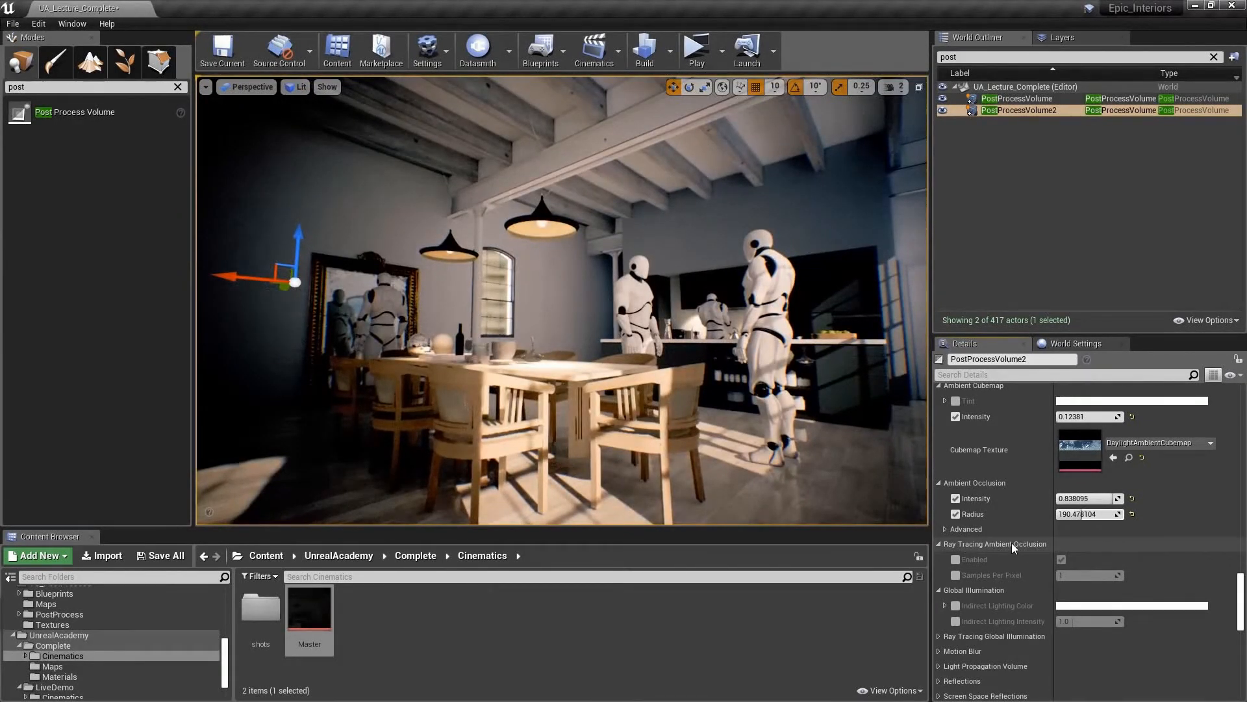
Enable the Ray Tracing Ambient Occlusion Enabled and Samples Per Pixel overrides, and set the Indirect Lighting Intensity to about 1.53
{"action": "left_click", "coordinate": [954, 559]}
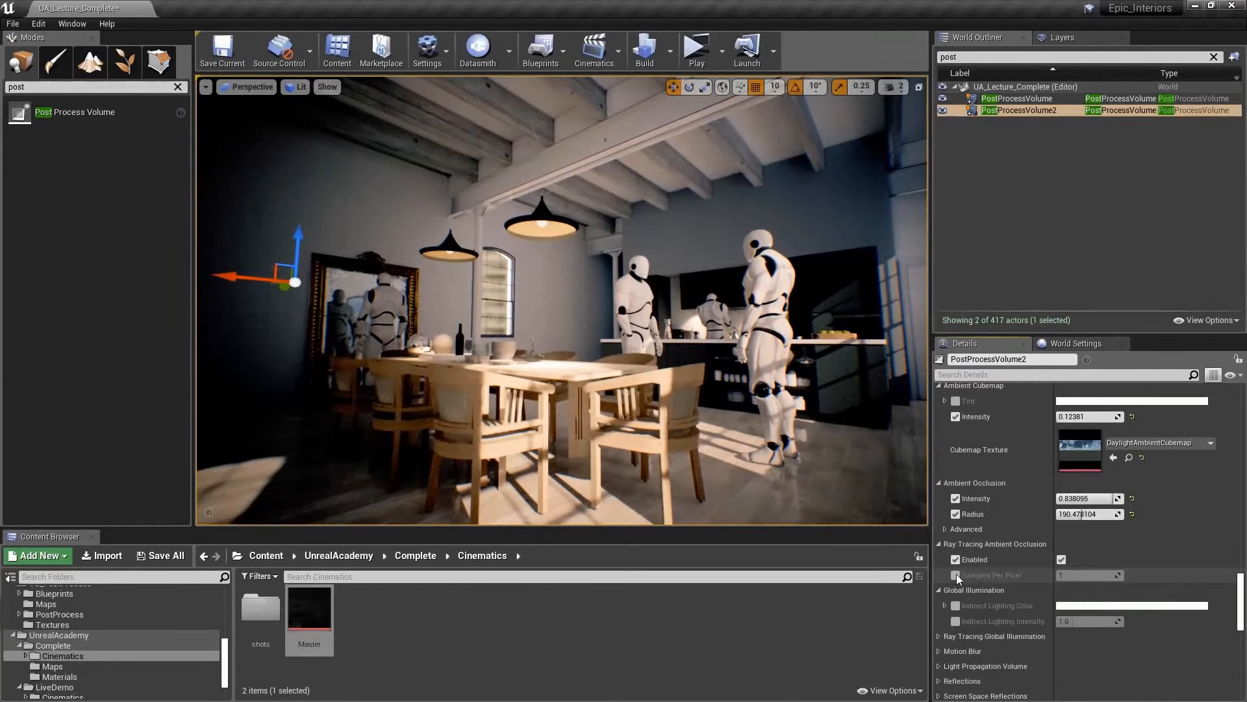
{"action": "left_click", "coordinate": [956, 575]}
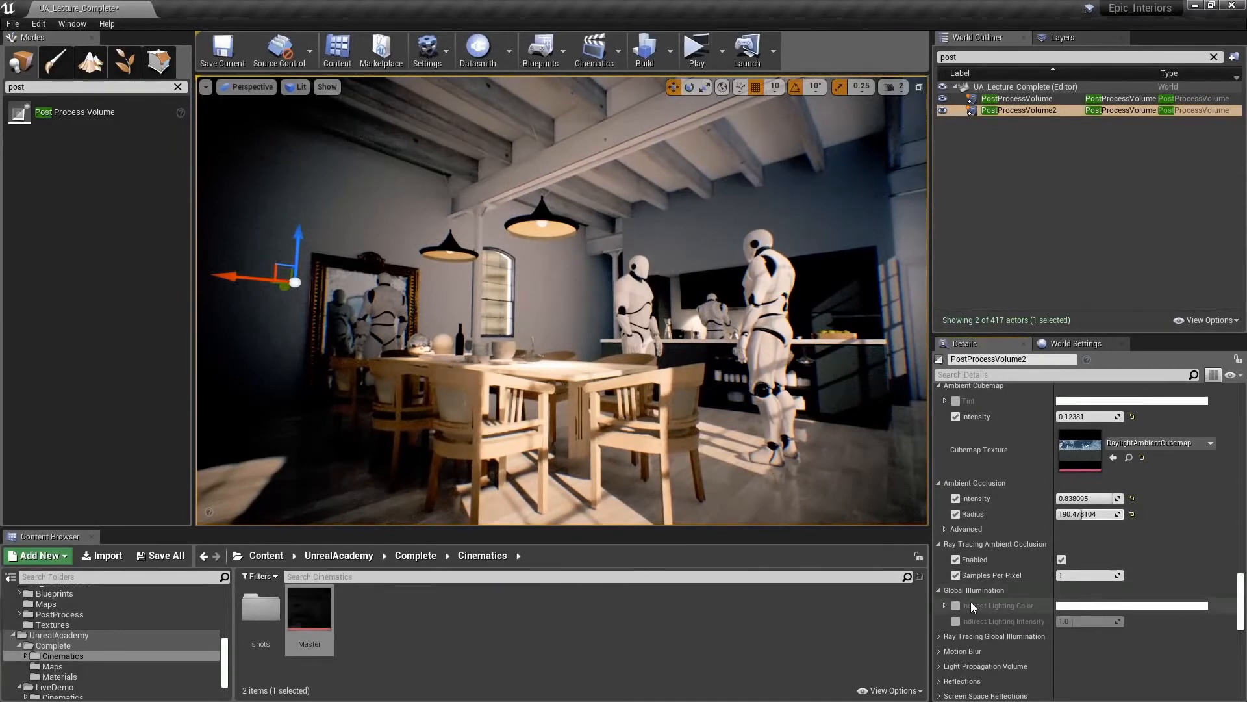
{"action": "left_click", "coordinate": [937, 638]}
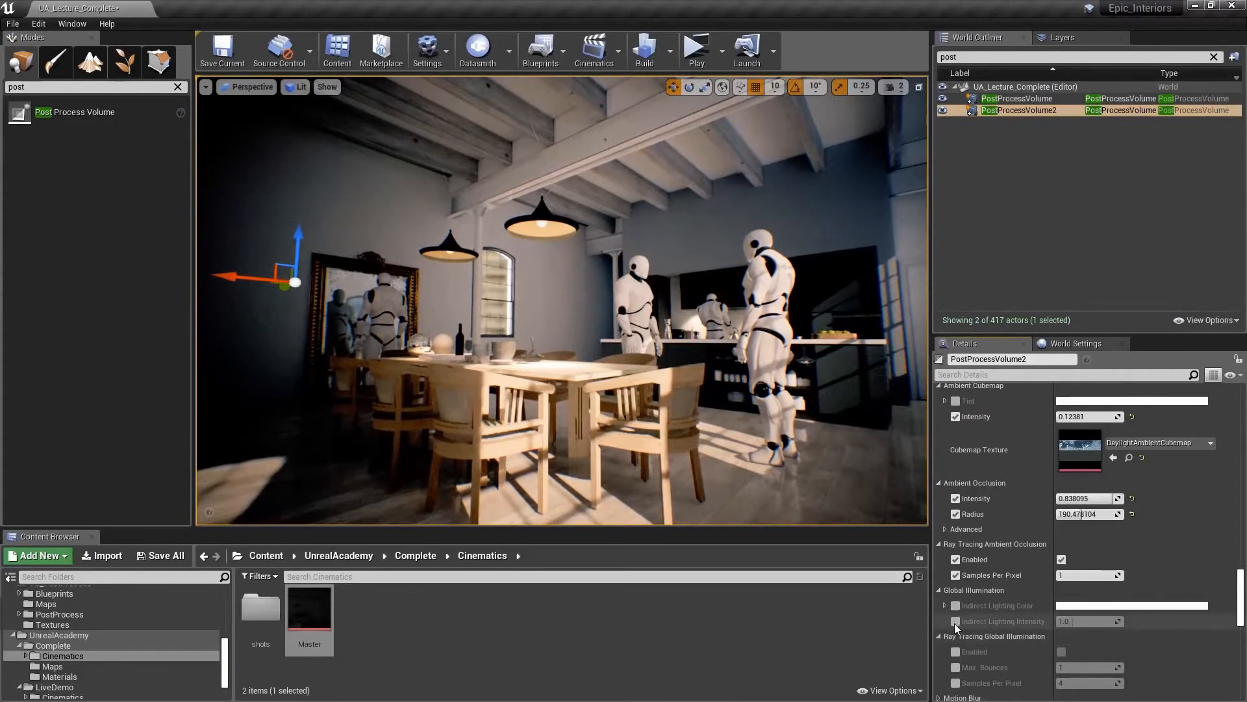
{"action": "left_click", "coordinate": [955, 621]}
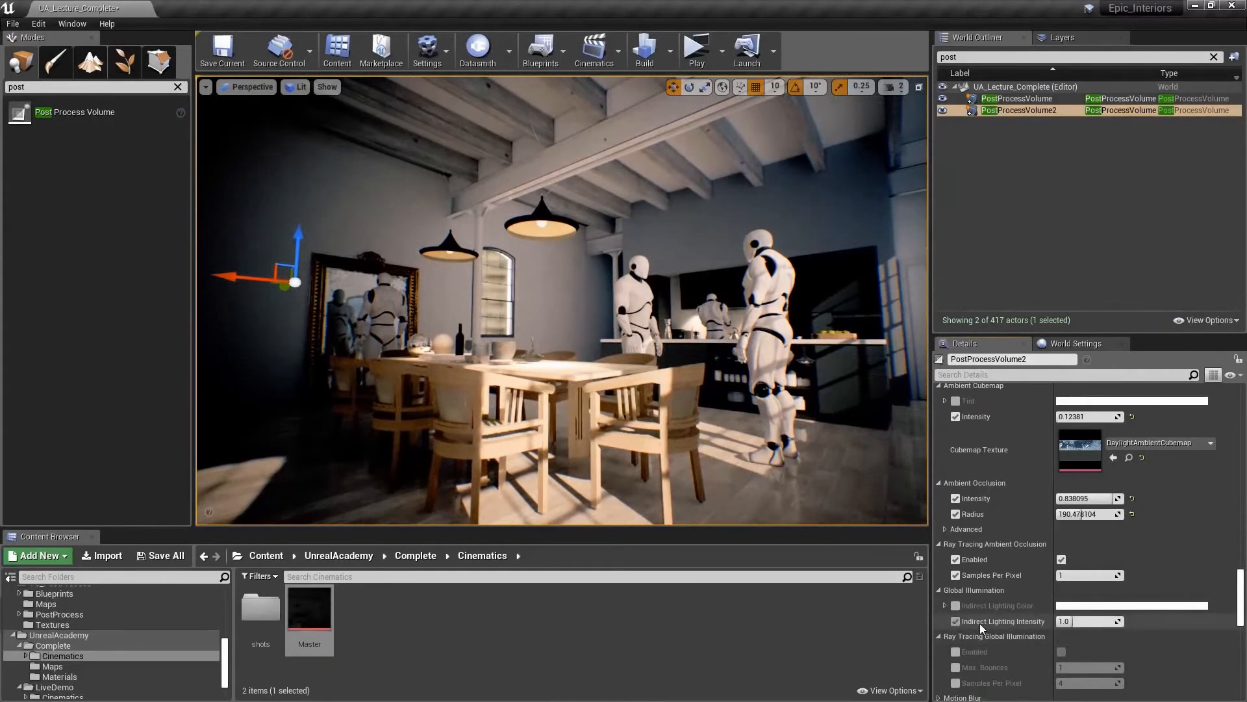
{"action": "mouse_move", "coordinate": [1070, 621]}
{"action": "left_mouse_down"}
{"action": "mouse_move", "coordinate": [1118, 621]}
{"action": "mouse_move", "coordinate": [1075, 621]}
{"action": "left_mouse_up"}
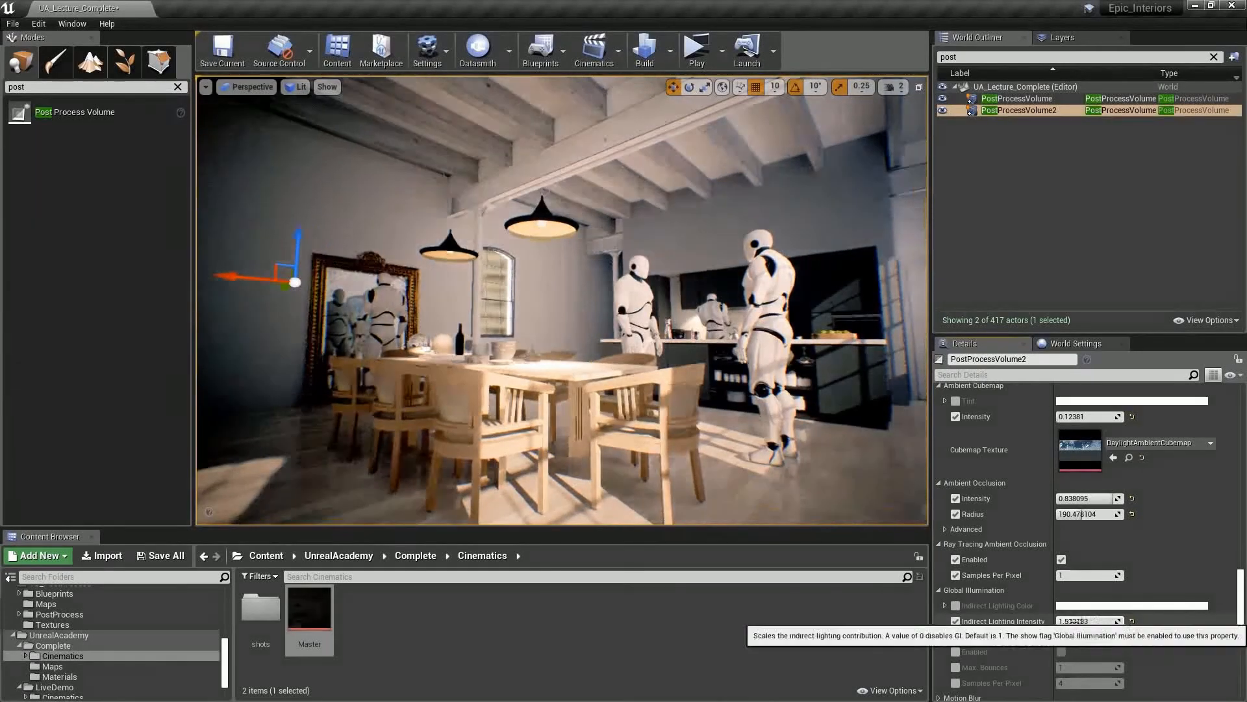
Turn on Ray Tracing Global Illumination with Max. Bounces set to 3 and the Samples Per Pixel override enabled
{"action": "left_click", "coordinate": [954, 652]}
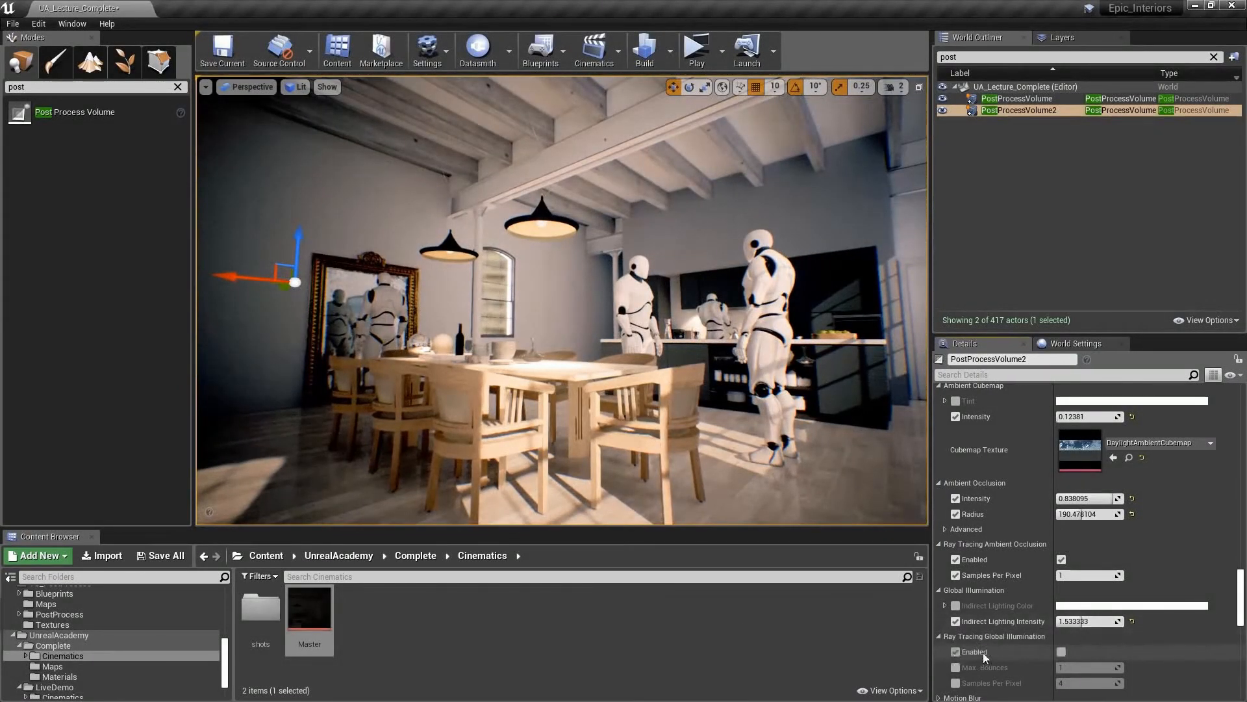
{"action": "left_click", "coordinate": [1063, 650]}
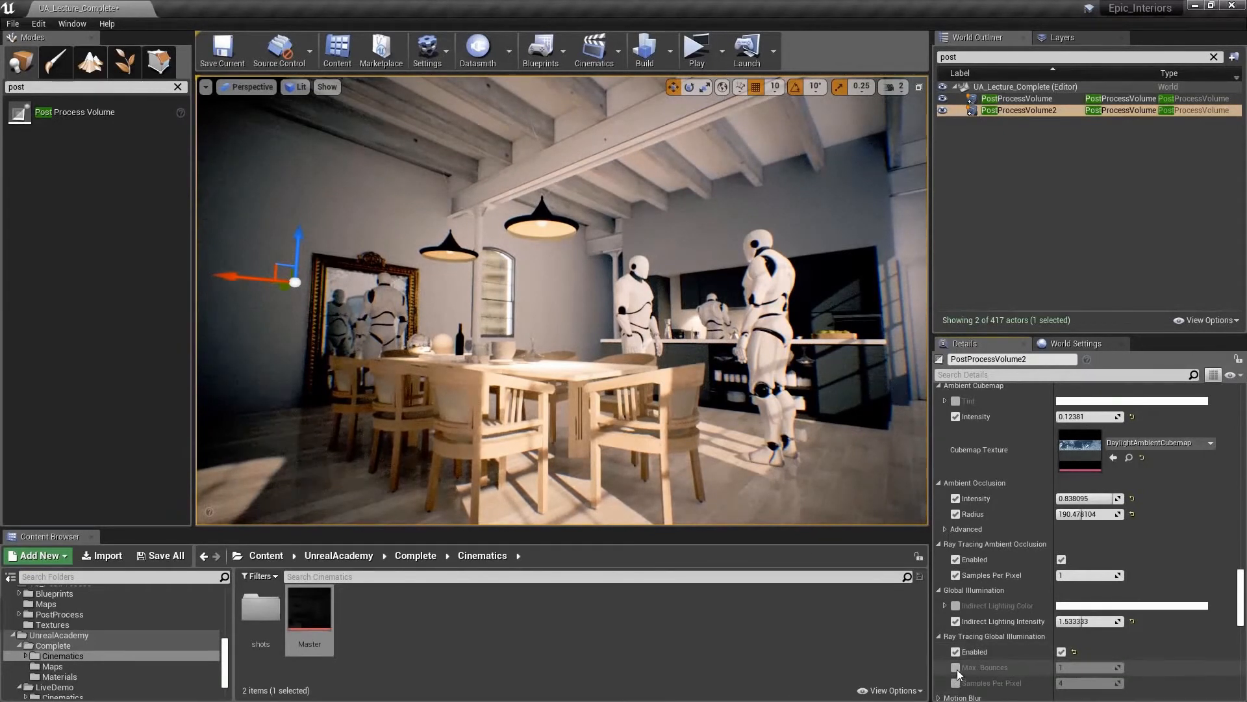
{"action": "left_click", "coordinate": [957, 669]}
{"action": "left_click", "coordinate": [955, 682]}
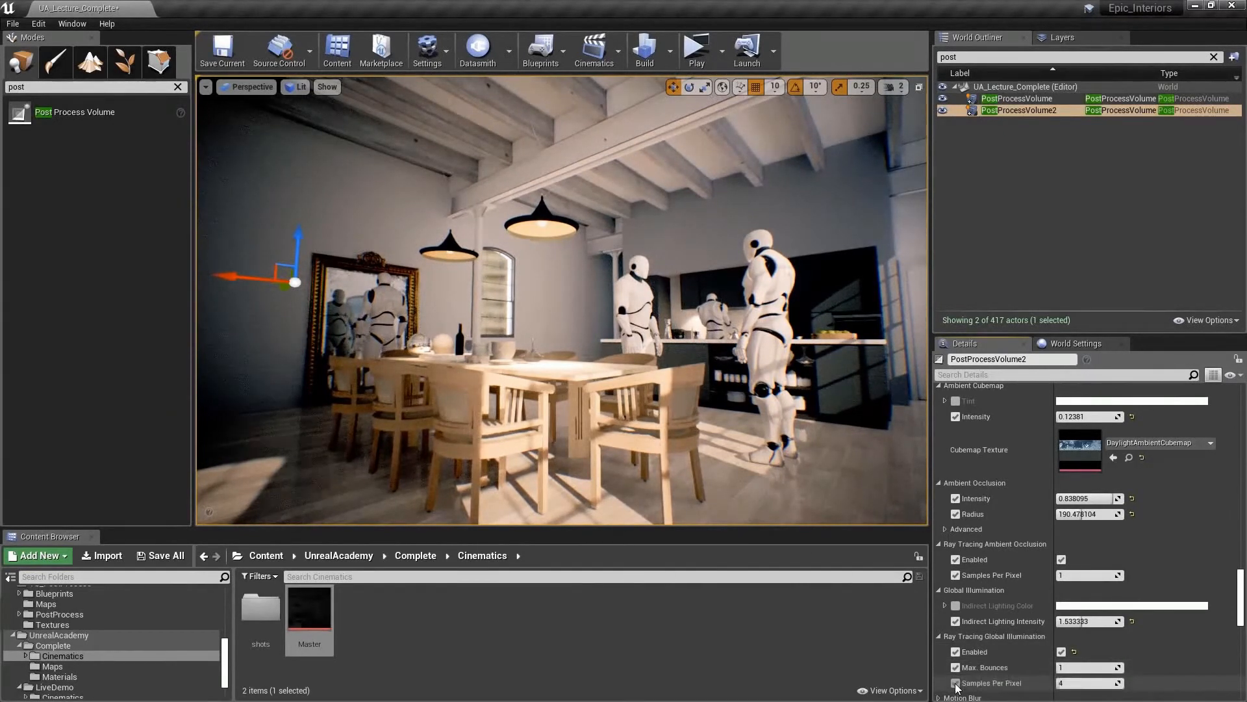
{"action": "left_click", "coordinate": [1066, 669]}
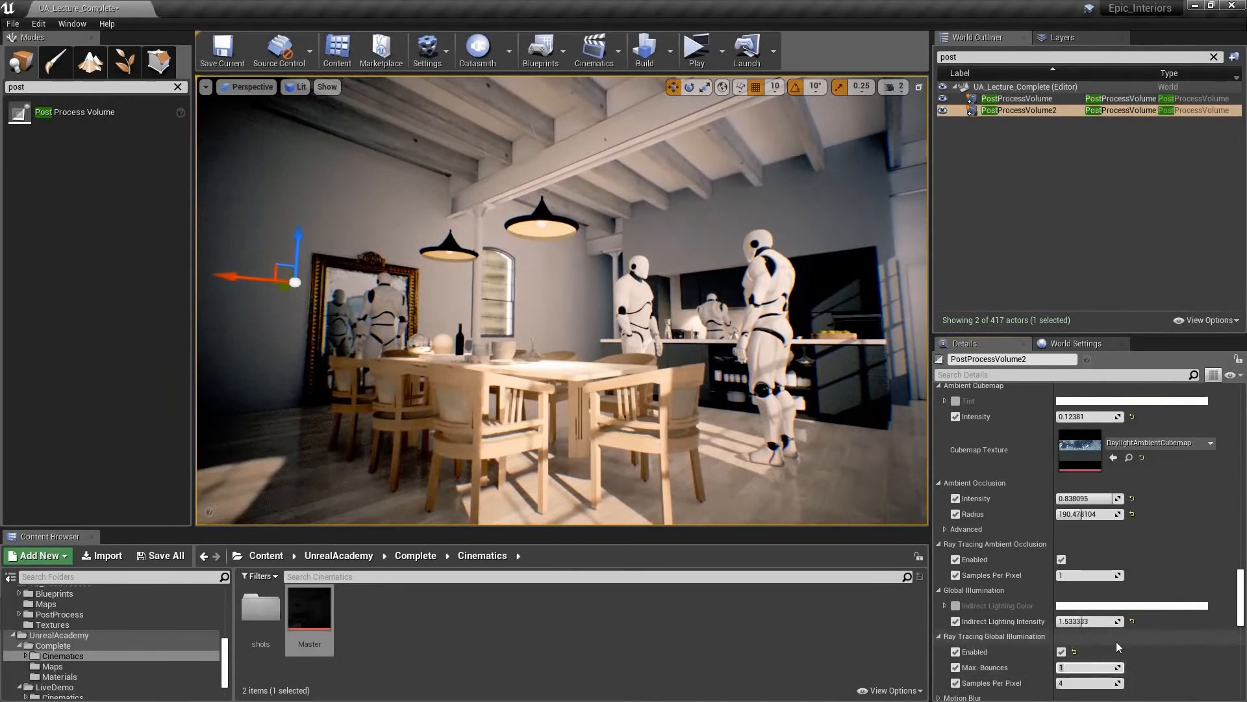
{"action": "key", "text": "ctrl+s"}
{"action": "mouse_move", "coordinate": [1241, 600]}
{"action": "left_mouse_down"}
{"action": "mouse_move", "coordinate": [1242, 500]}
{"action": "mouse_move", "coordinate": [1242, 622]}
{"action": "left_mouse_up"}
{"action": "left_click", "coordinate": [1132, 480]}
{"action": "left_click", "coordinate": [1132, 496]}
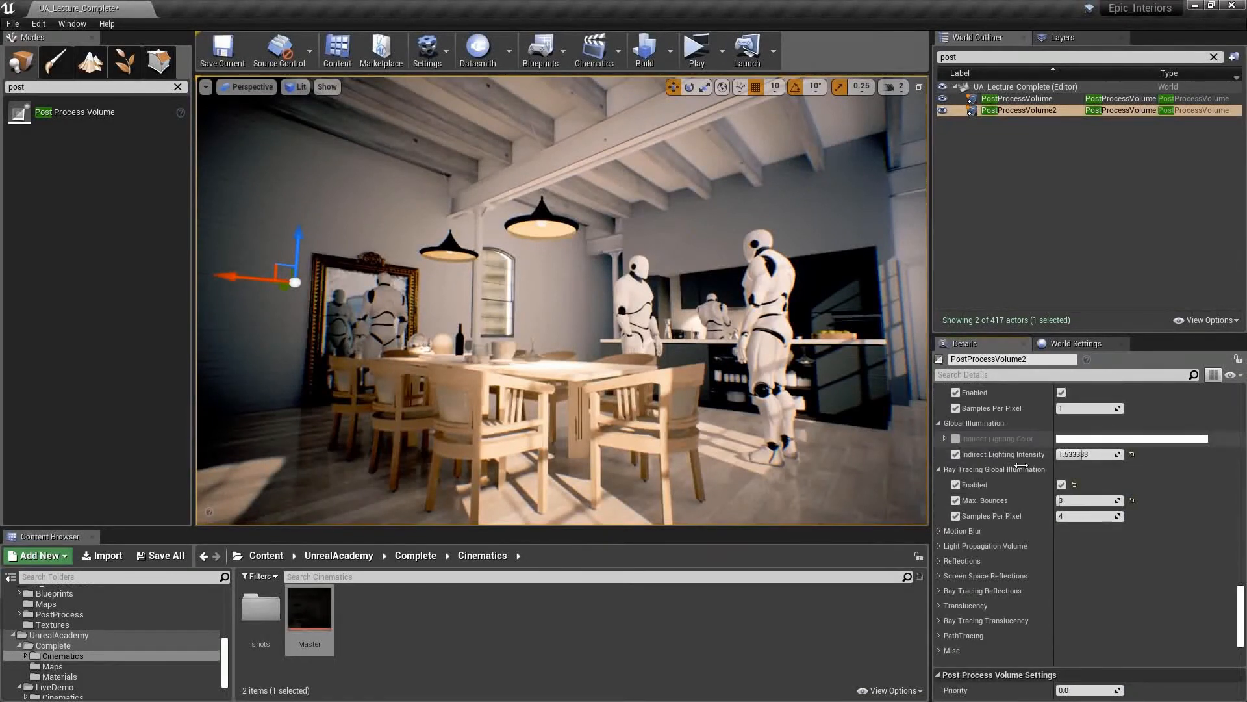
Expand the Reflections, Screen Space Reflections and Ray Tracing Reflections settings, leaving the reflection Type override off
{"action": "left_click", "coordinate": [938, 560]}
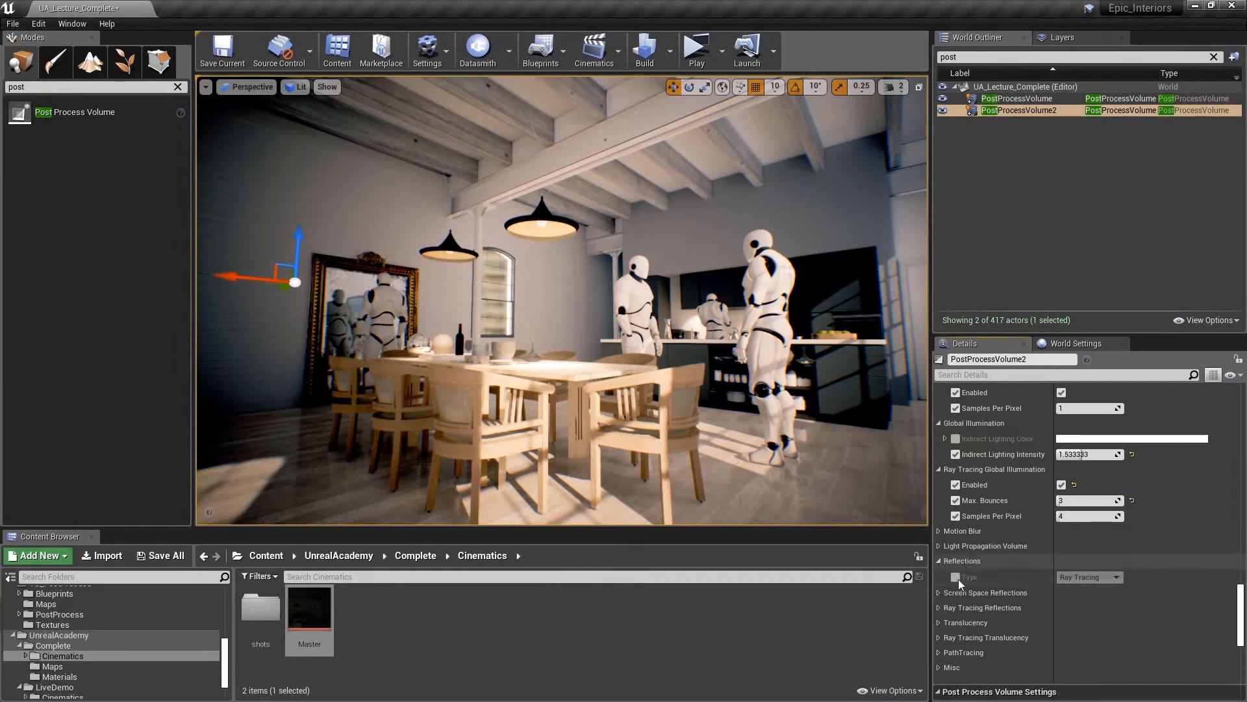
{"action": "left_click", "coordinate": [956, 577]}
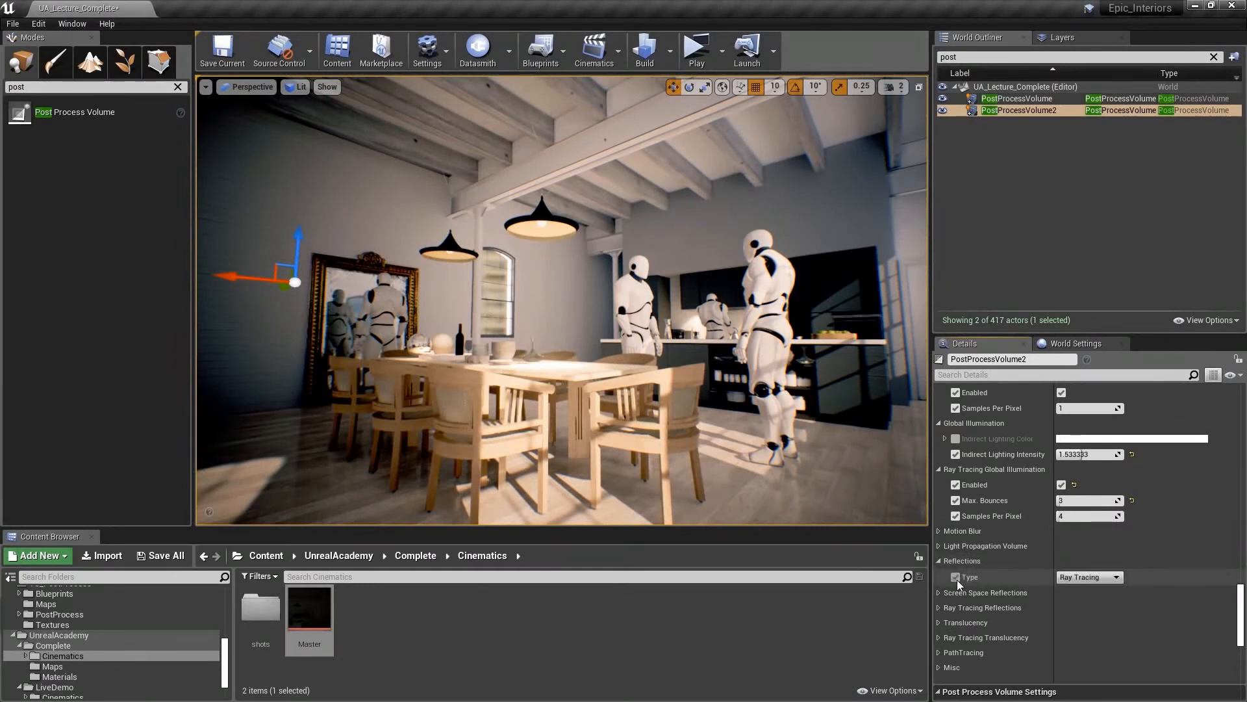
{"action": "left_click", "coordinate": [956, 577]}
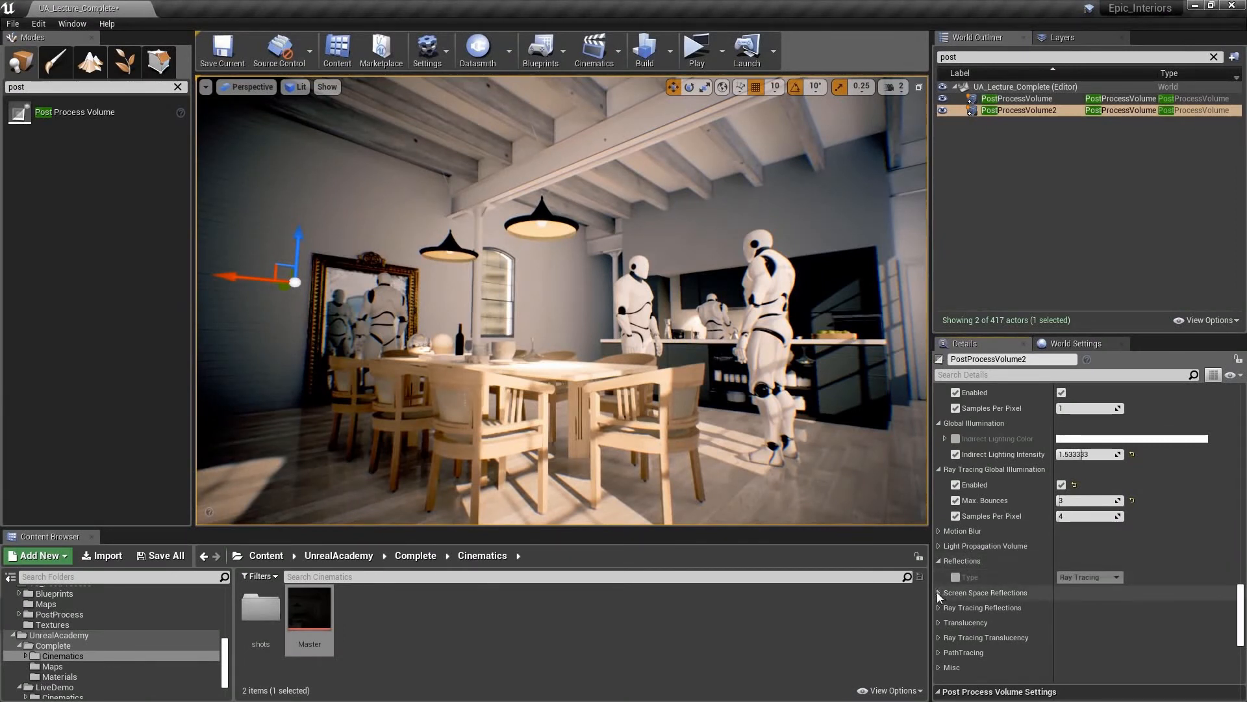
{"action": "left_click", "coordinate": [938, 592]}
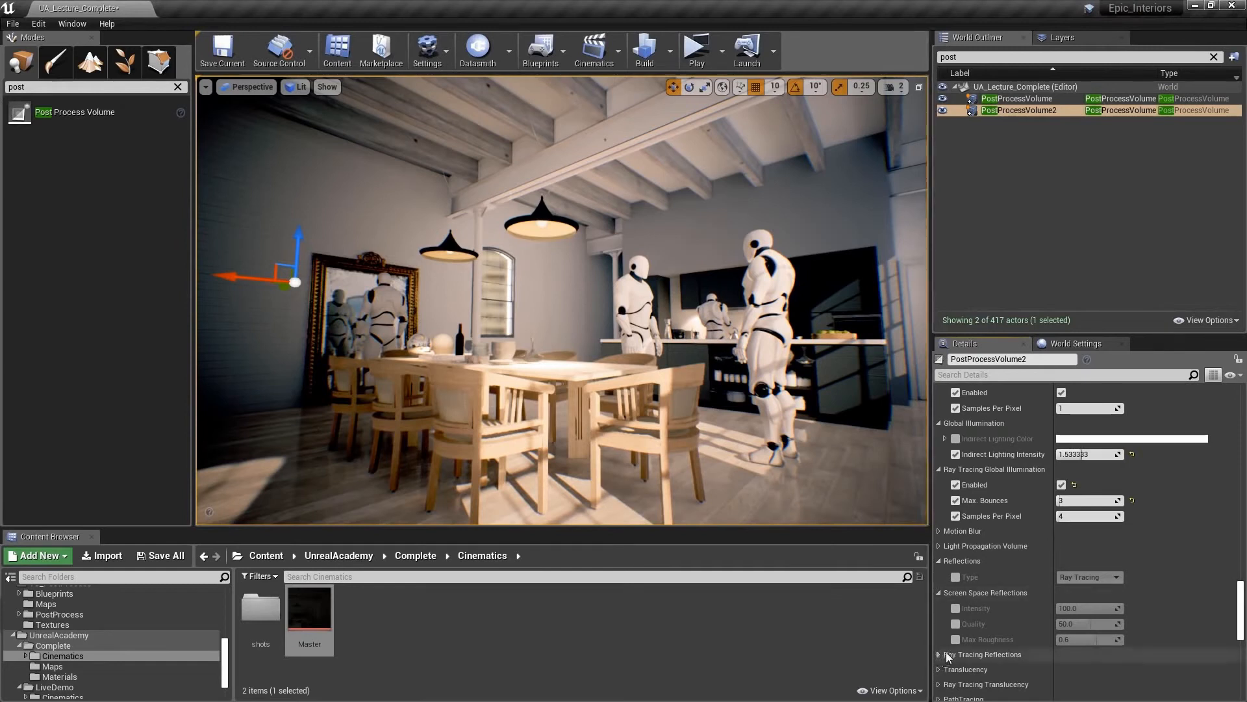
{"action": "left_click", "coordinate": [945, 654]}
{"action": "scroll", "coordinate": [1035, 587], "scroll_direction": "down", "scroll_amount": 1}
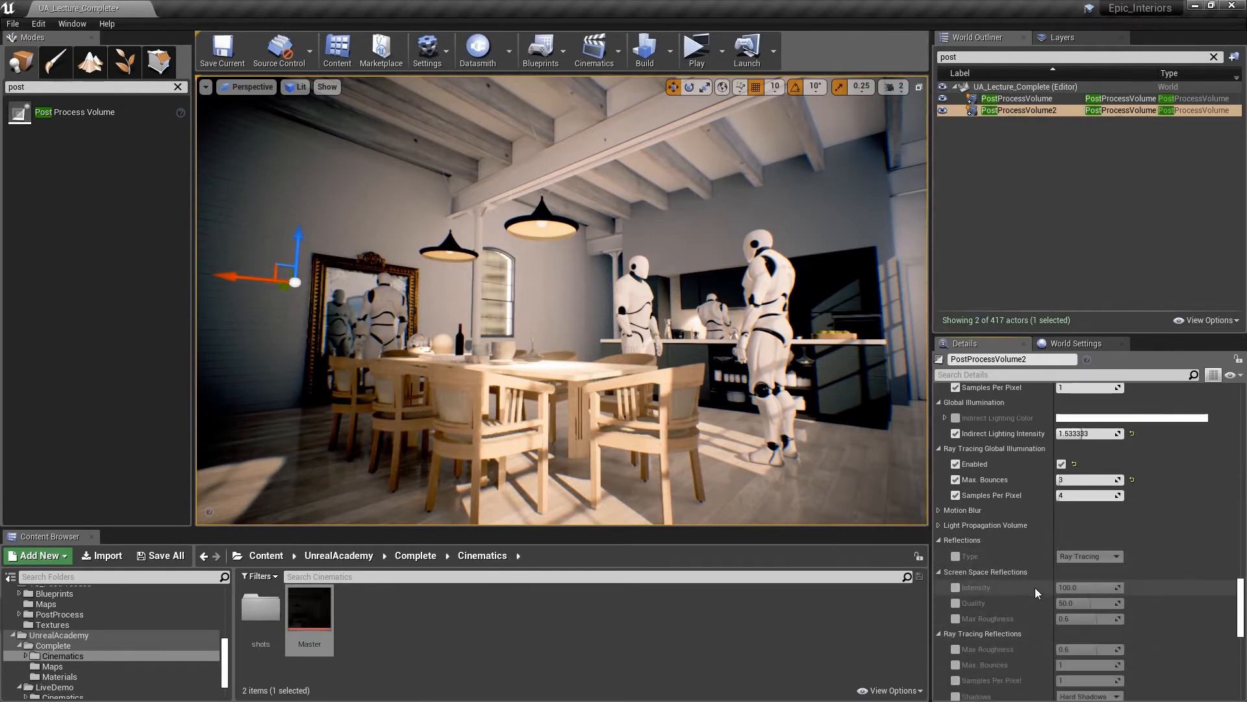
{"action": "scroll", "coordinate": [1034, 587], "scroll_direction": "down", "scroll_amount": 3}
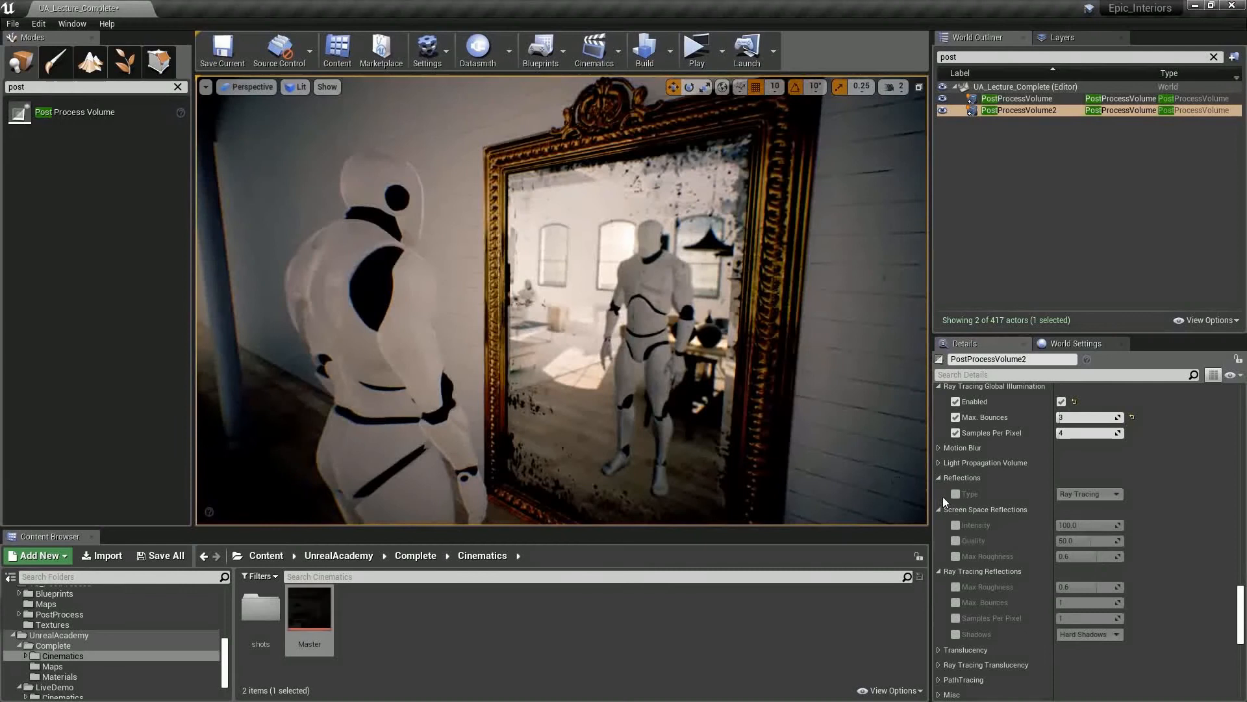
Enable the reflection Type override, try Screen Space on the mirror, and set it back to Ray Tracing
{"action": "left_click", "coordinate": [955, 493]}
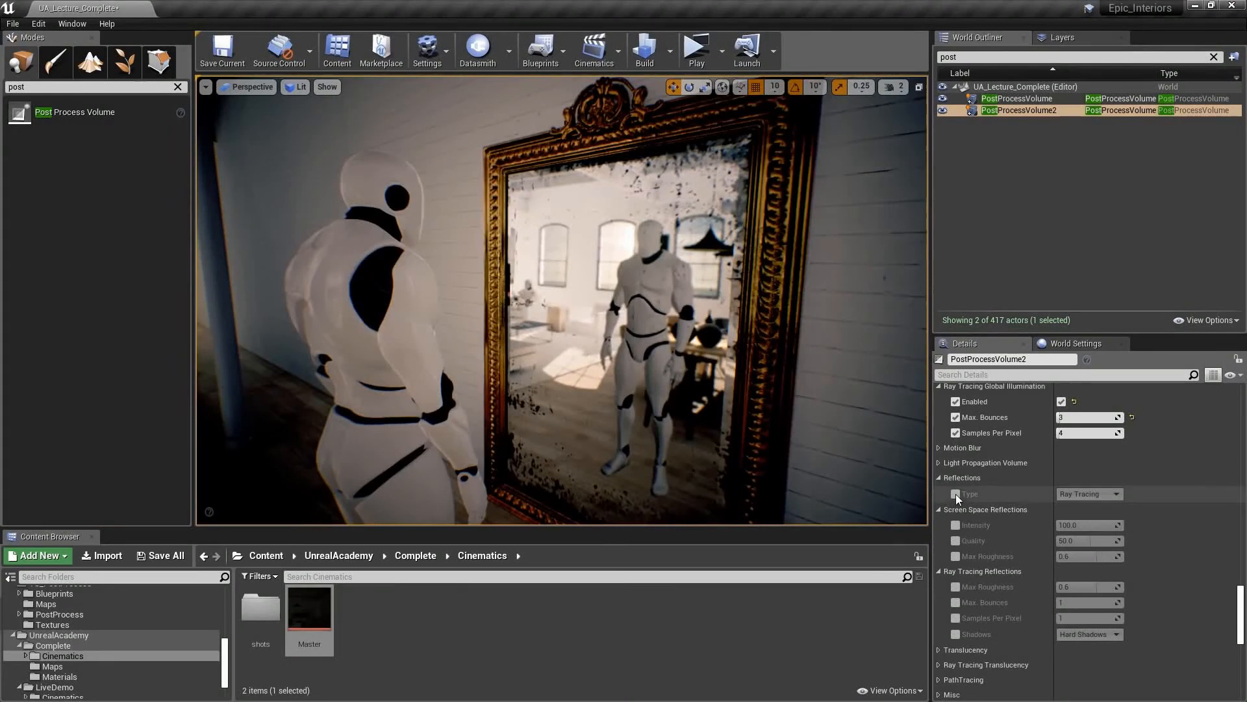
{"action": "left_click", "coordinate": [1085, 495]}
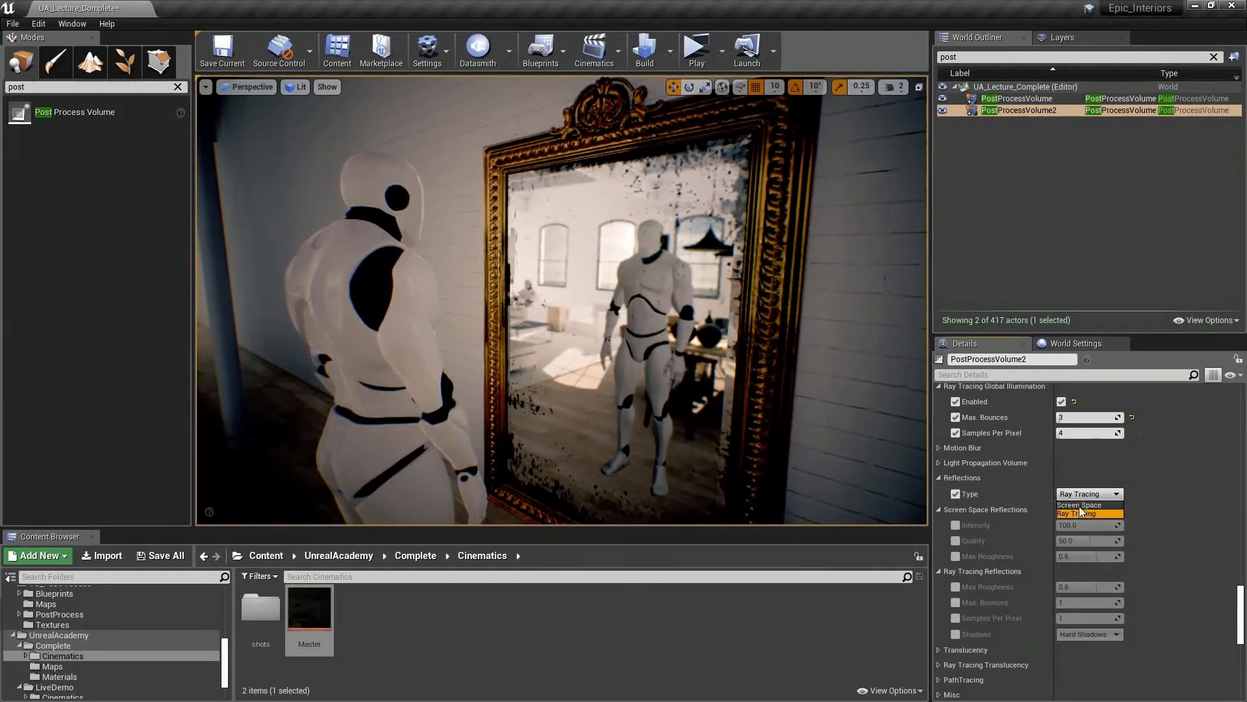
{"action": "left_click", "coordinate": [1079, 505]}
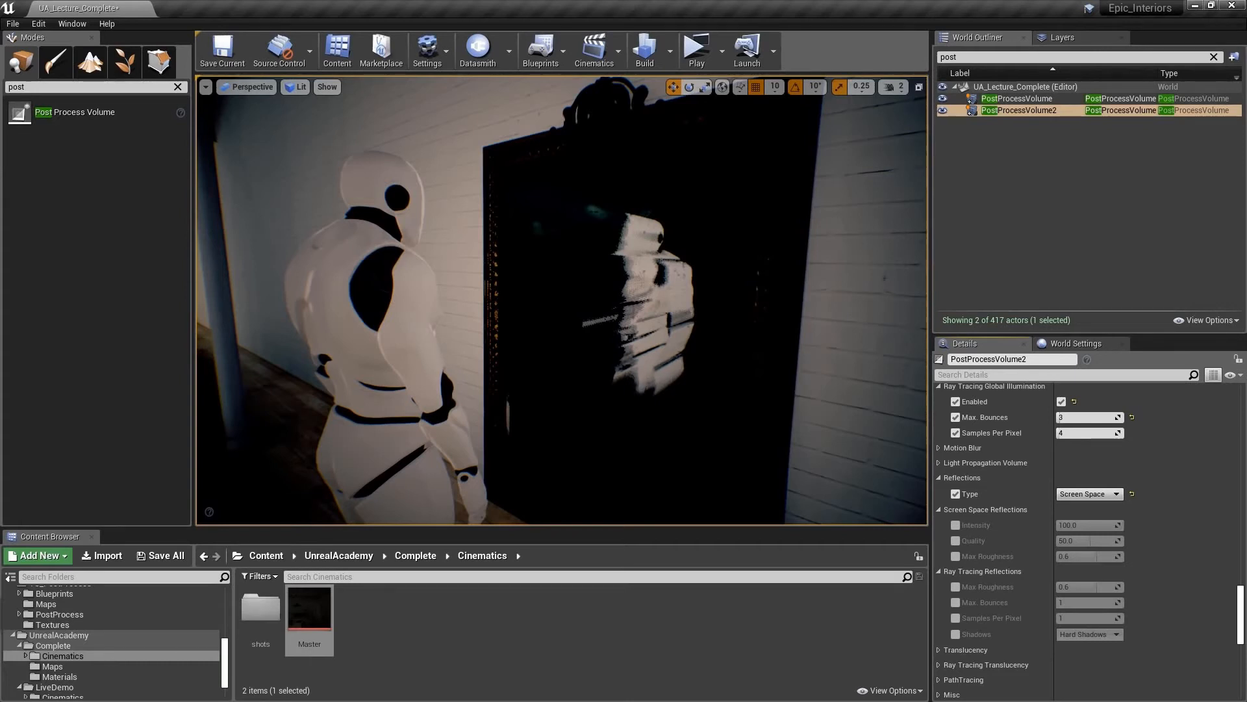
{"action": "left_click", "coordinate": [1084, 495]}
{"action": "left_click", "coordinate": [1069, 515]}
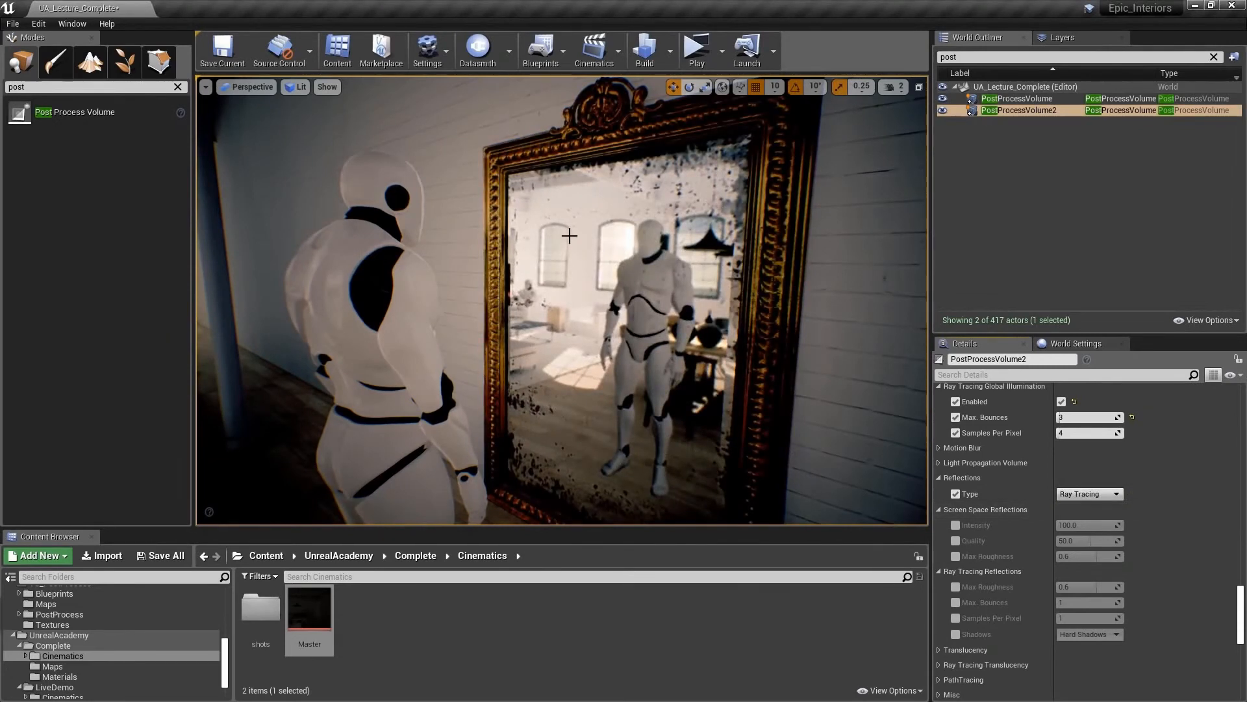
Override the Ray Tracing Reflections values, setting Max. Bounces to 3 and Max Roughness to about 0.26
{"action": "left_click", "coordinate": [955, 587]}
{"action": "left_click", "coordinate": [953, 602]}
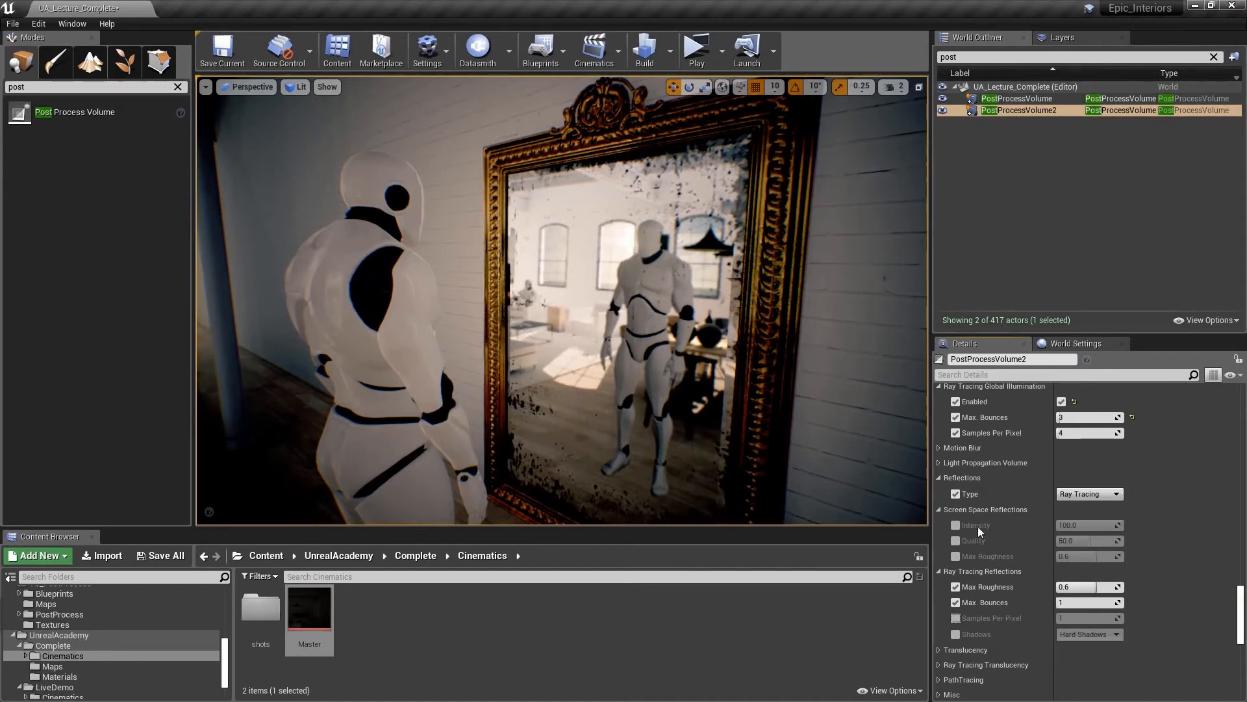
{"action": "left_click", "coordinate": [1084, 602]}
{"action": "type", "text": "3"}
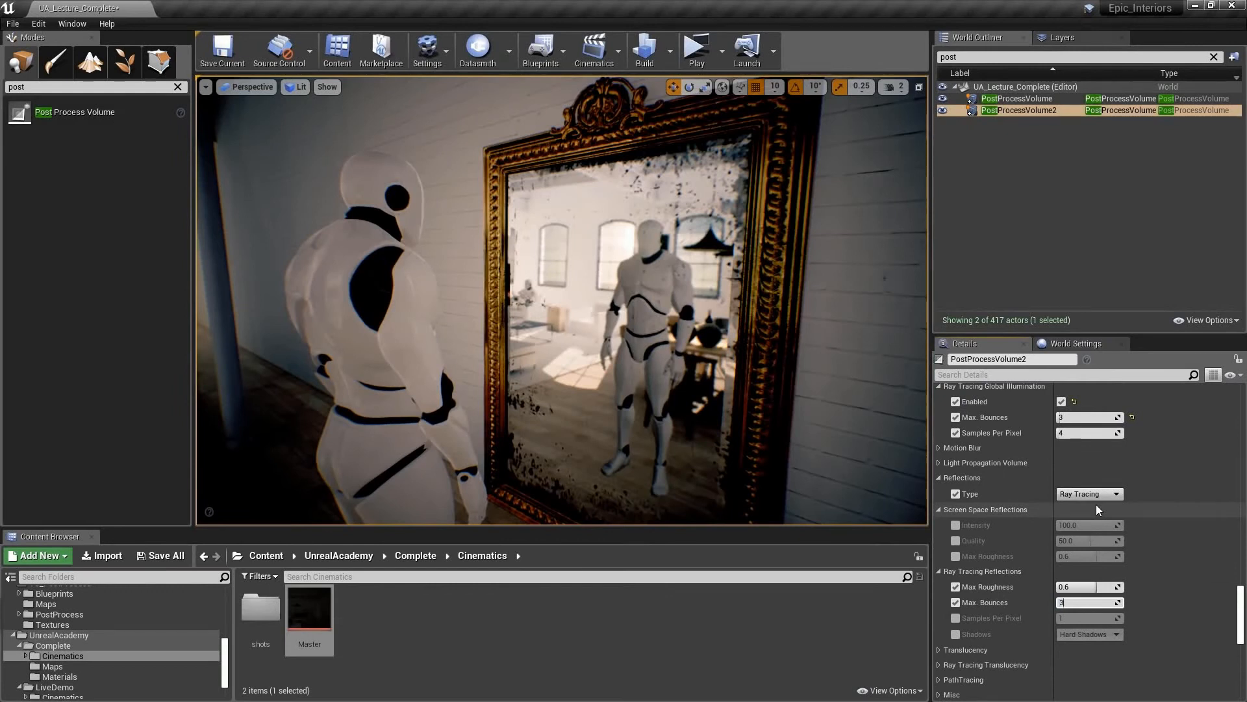
{"action": "key", "text": "Tab"}
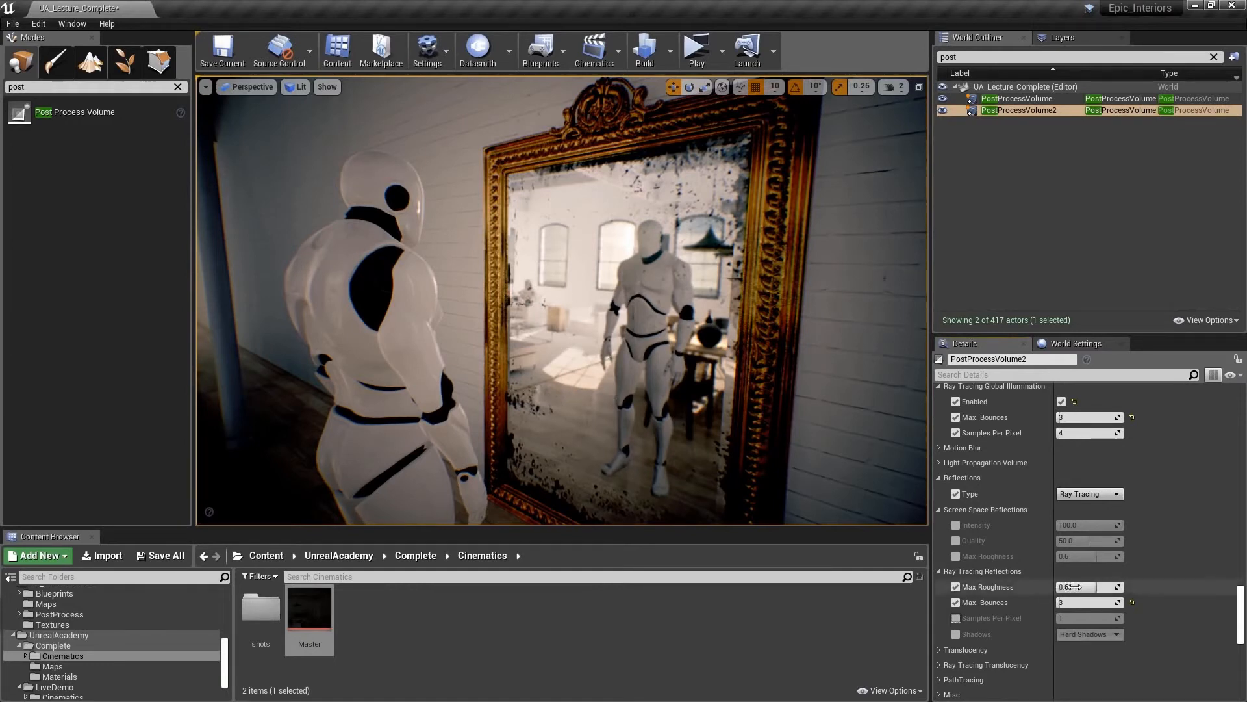
{"action": "left_click_drag", "start_coordinate": [1097, 586], "coordinate": [1079, 587]}
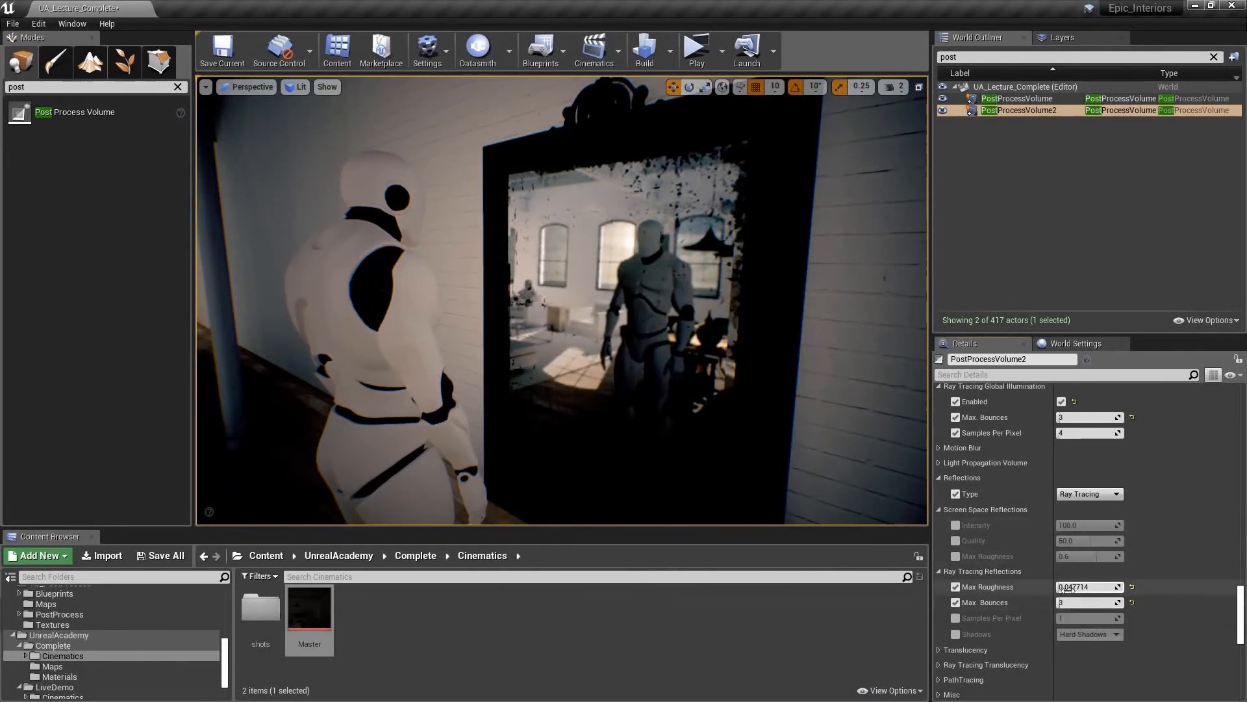
{"action": "left_click_drag", "start_coordinate": [1079, 587], "coordinate": [1072, 587]}
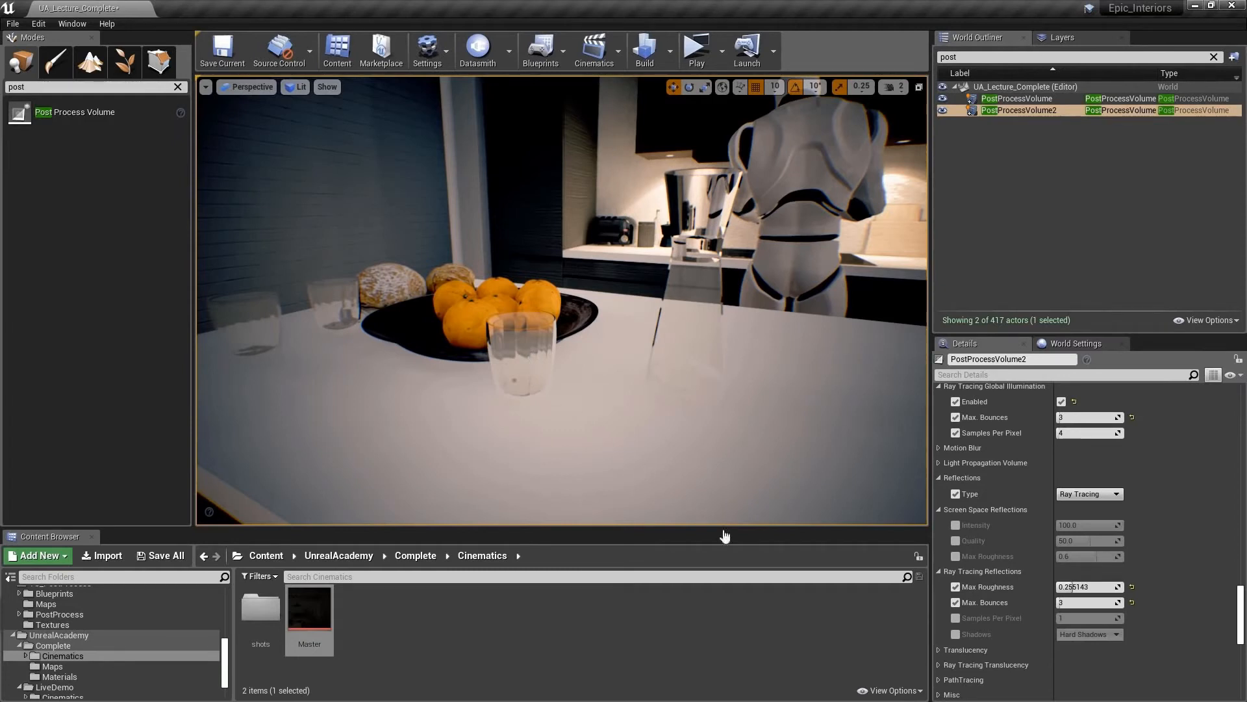
Expand the Translucency and Ray Tracing Translucency settings and override the translucency Type with Ray Tracing
{"action": "left_click", "coordinate": [938, 649]}
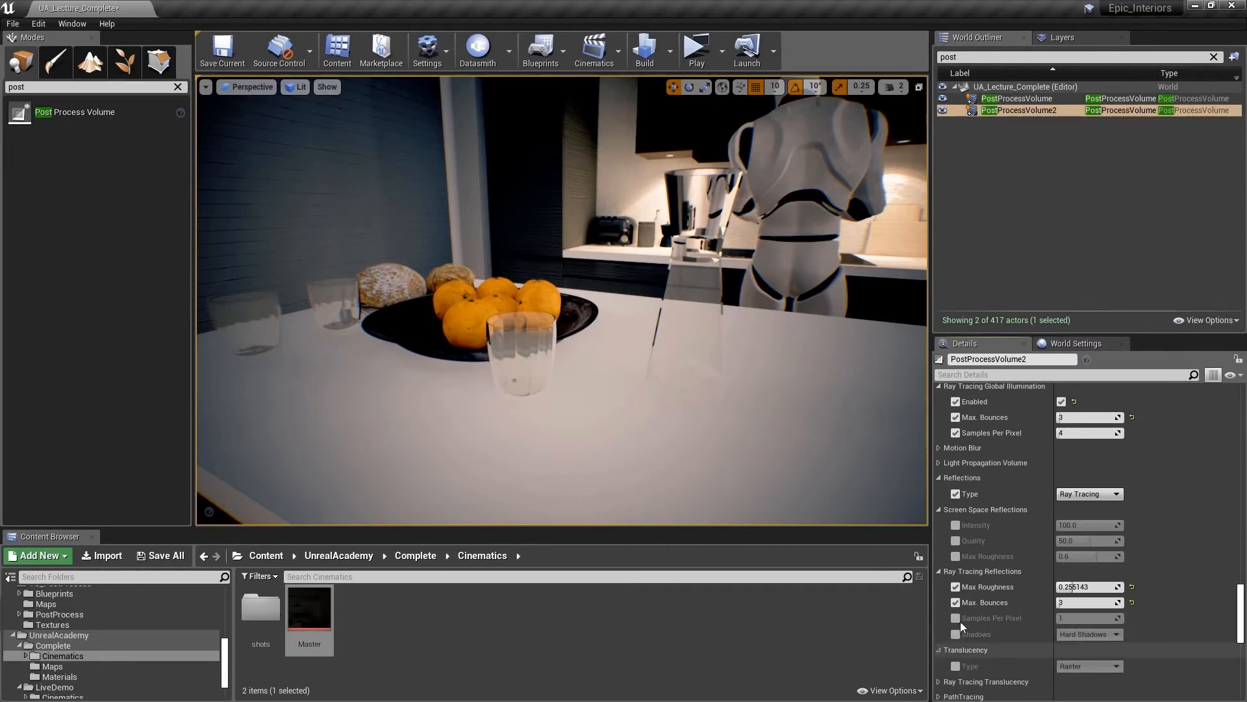
{"action": "scroll", "coordinate": [960, 632], "scroll_direction": "down", "scroll_amount": 2}
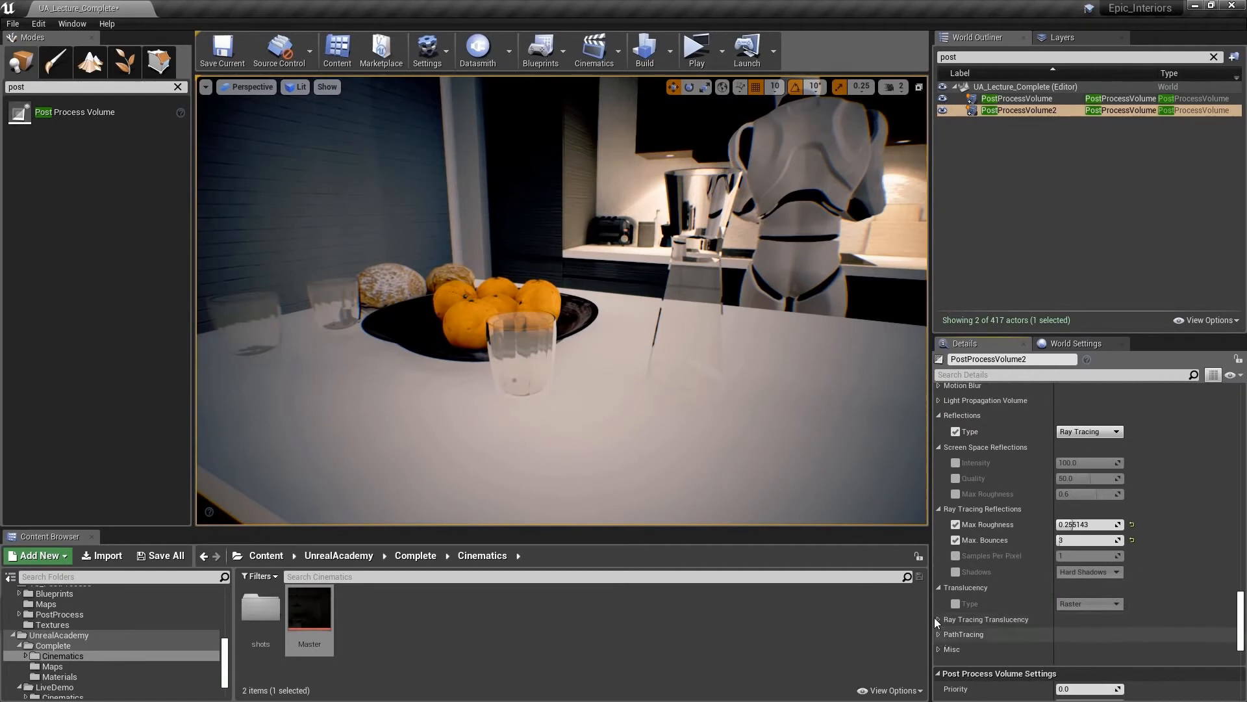
{"action": "left_click", "coordinate": [938, 619]}
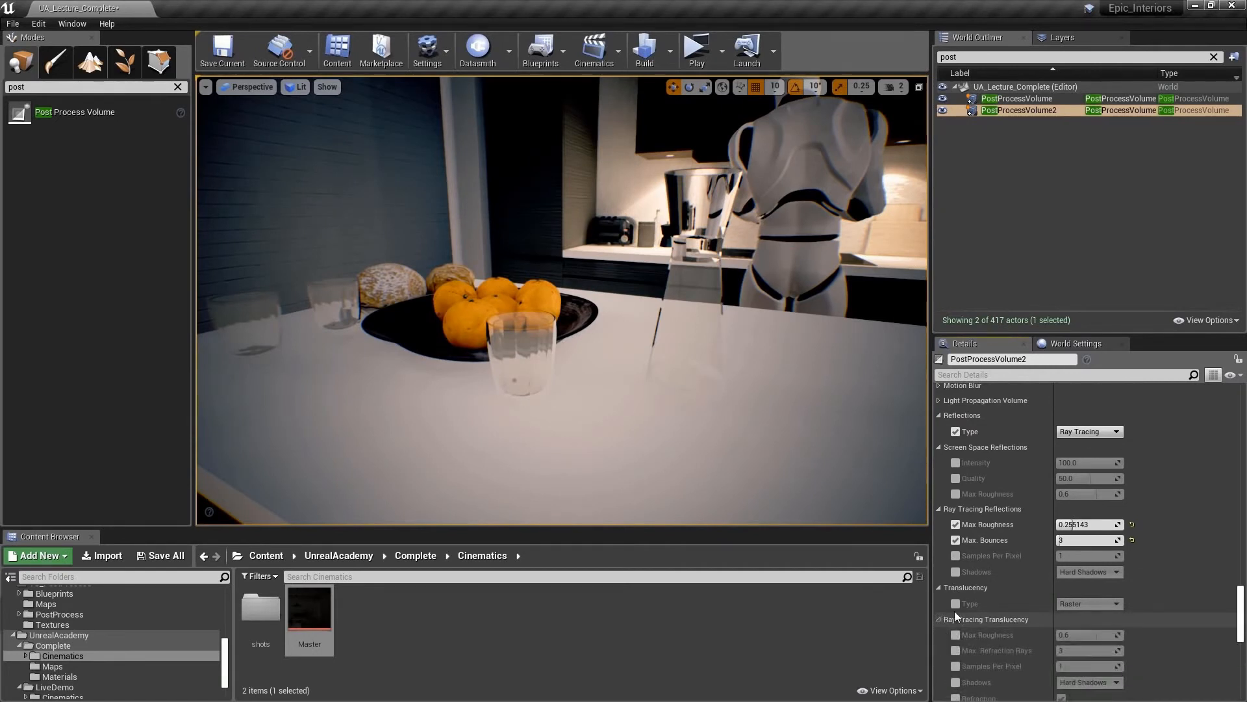
{"action": "scroll", "coordinate": [1009, 605], "scroll_direction": "down", "scroll_amount": 2}
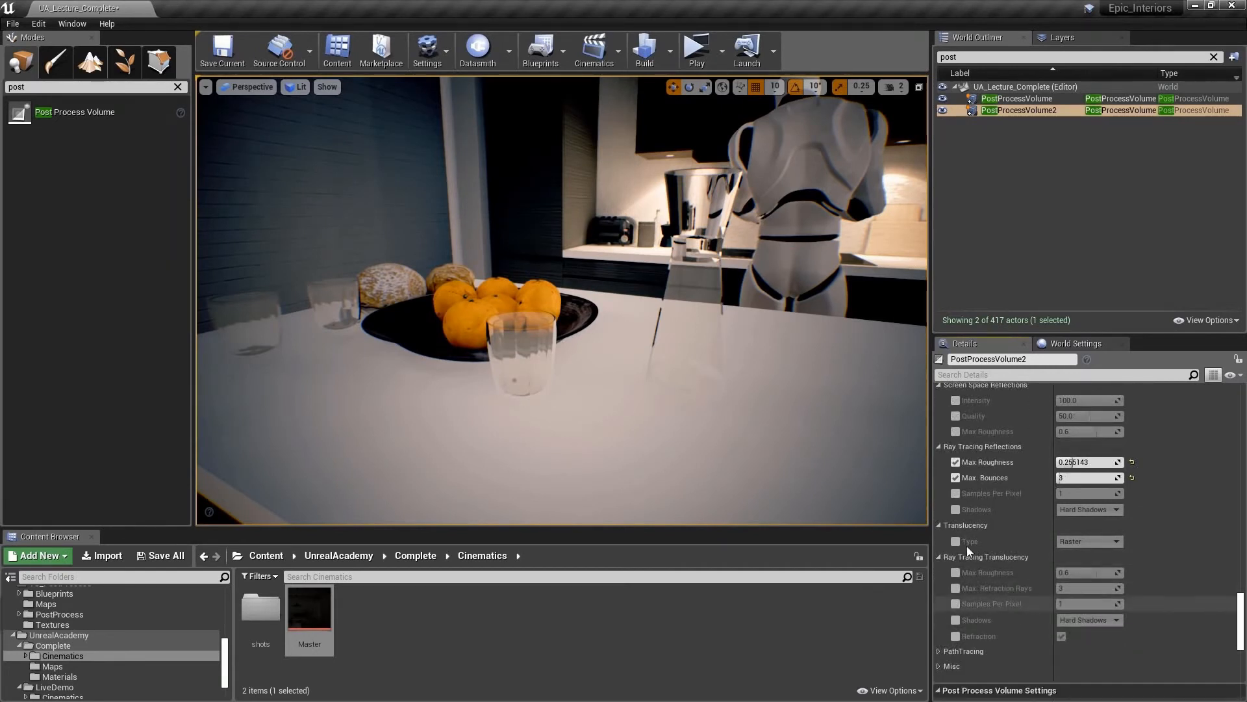
{"action": "left_click", "coordinate": [954, 541]}
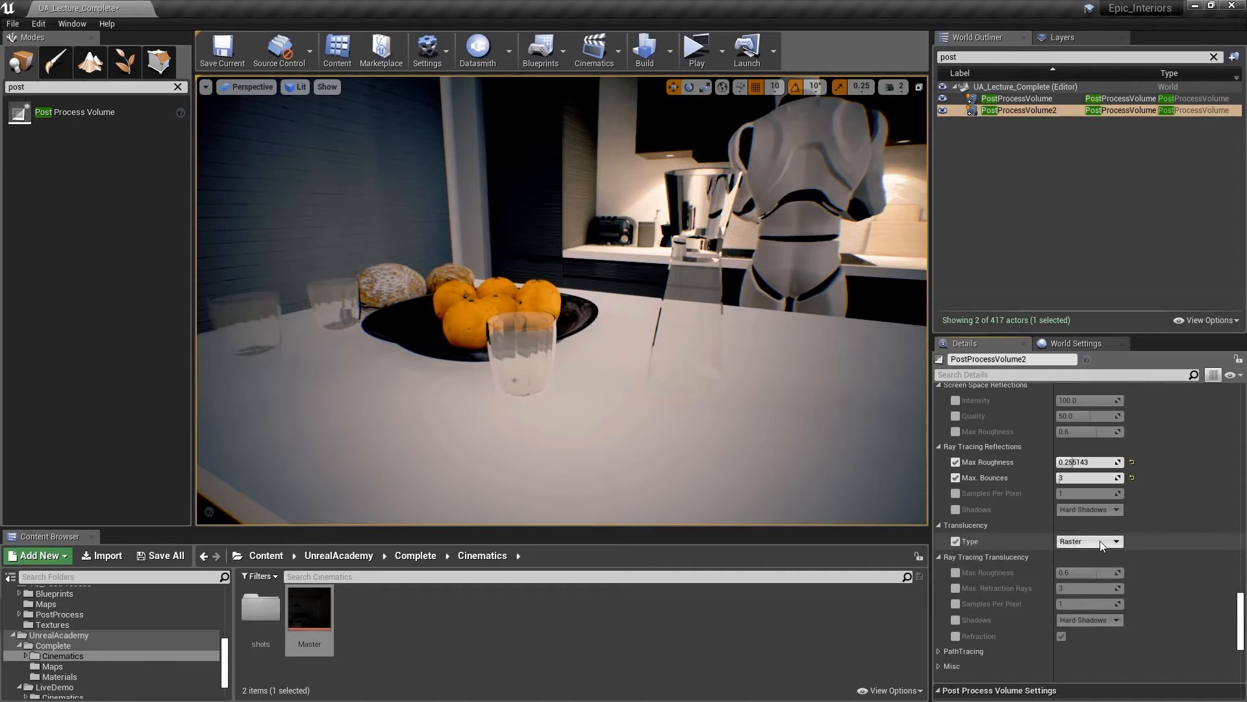
{"action": "left_click", "coordinate": [1101, 541]}
{"action": "left_click", "coordinate": [1086, 561]}
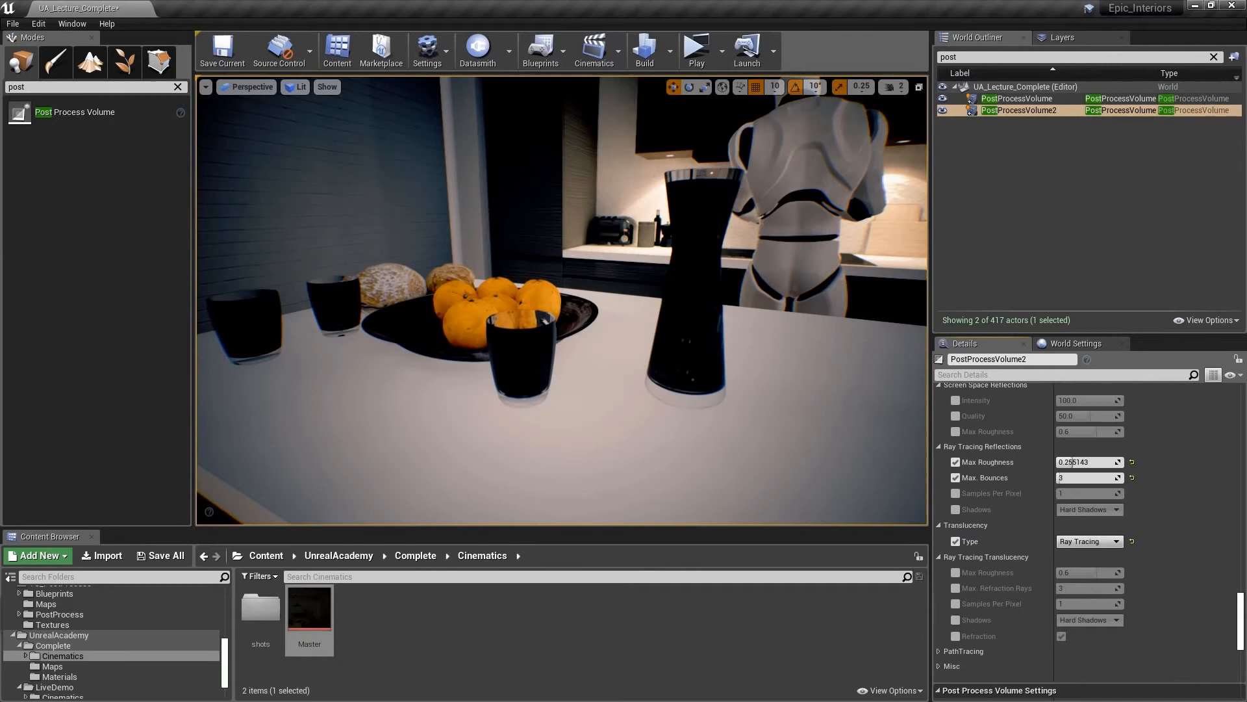
Override Max. Refraction Rays for Ray Tracing Translucency and set it to 6
{"action": "left_click", "coordinate": [955, 588]}
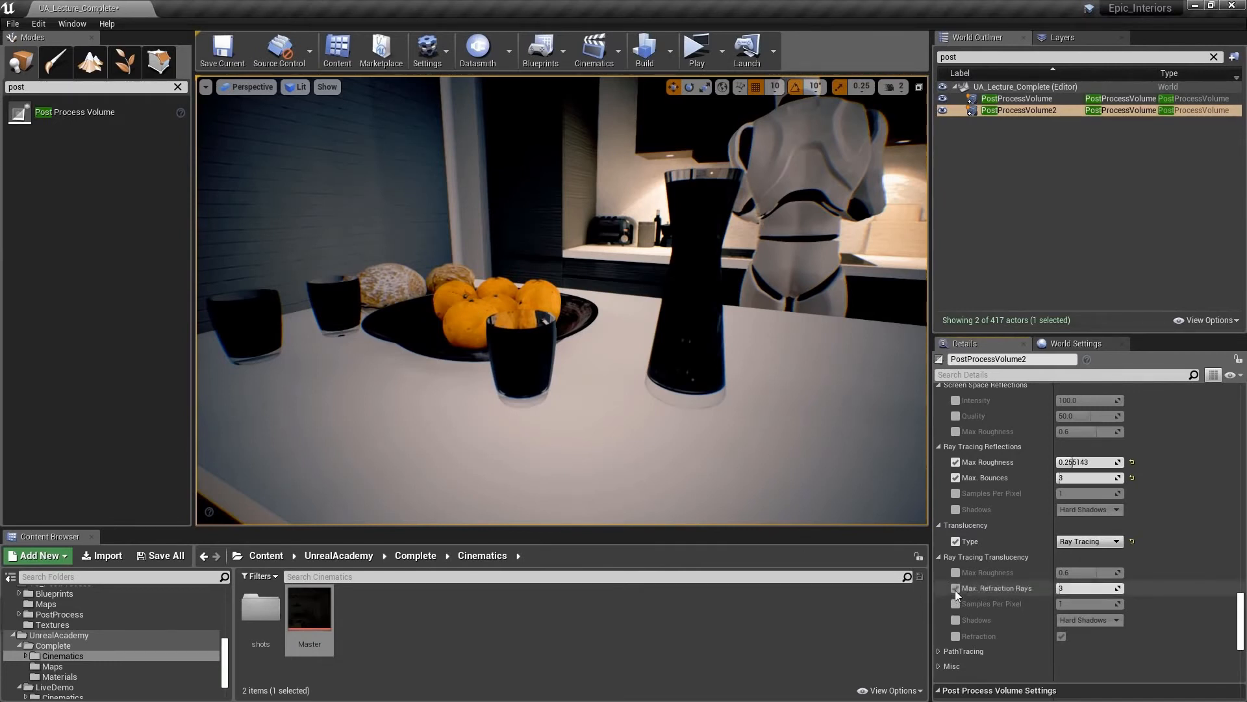
{"action": "left_click", "coordinate": [1076, 589]}
{"action": "key", "text": "Return"}
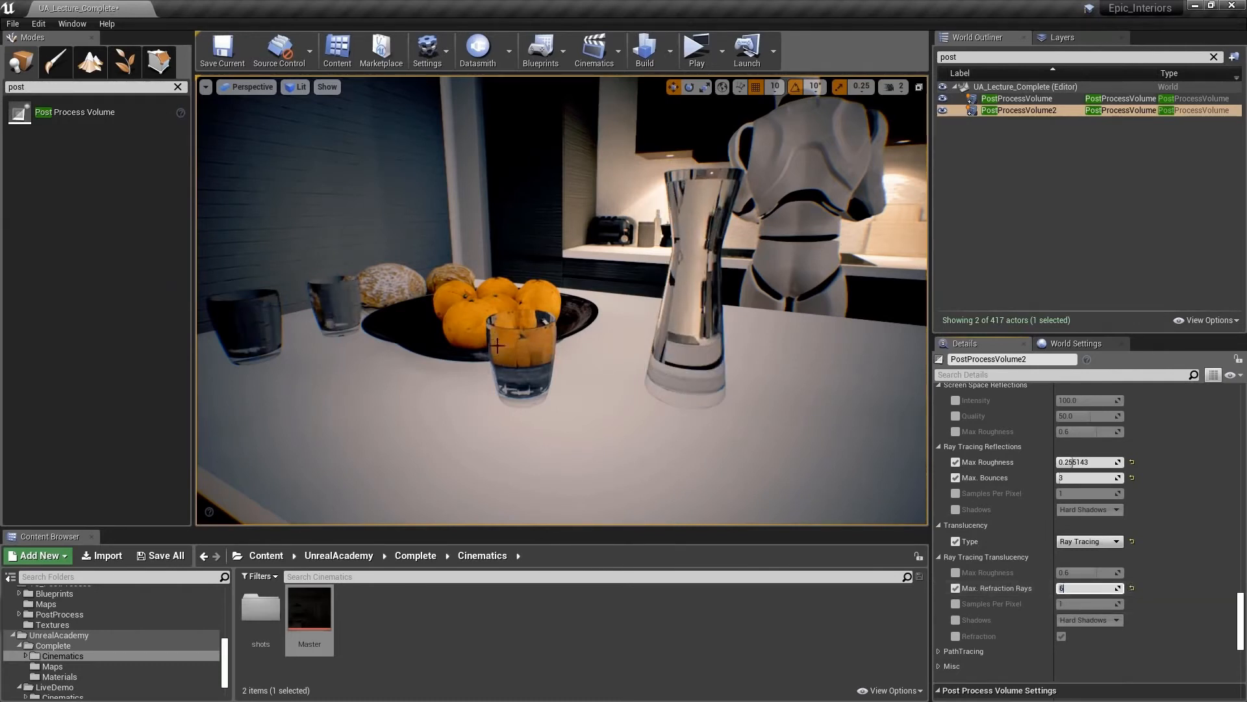
Override Max Roughness for Ray Tracing Translucency and set it to about 0.21
{"action": "right_click_drag", "start_coordinate": [558, 359], "coordinate": [541, 347]}
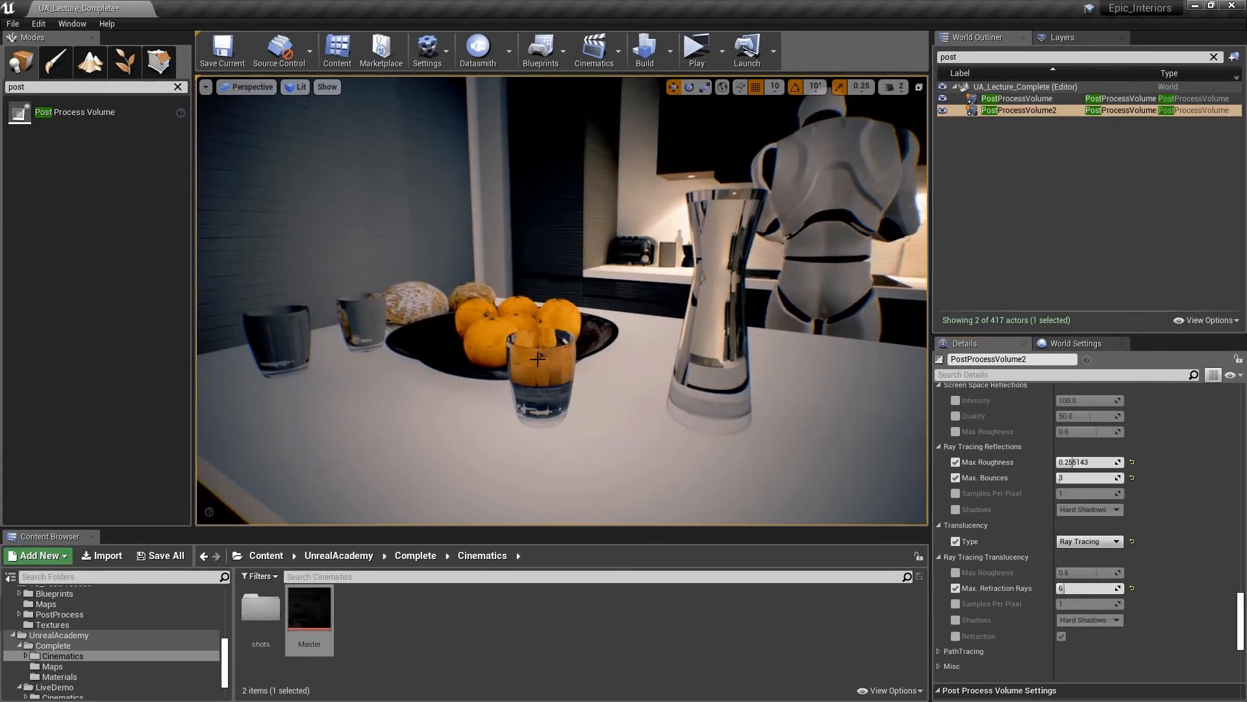
{"action": "left_click", "coordinate": [955, 572]}
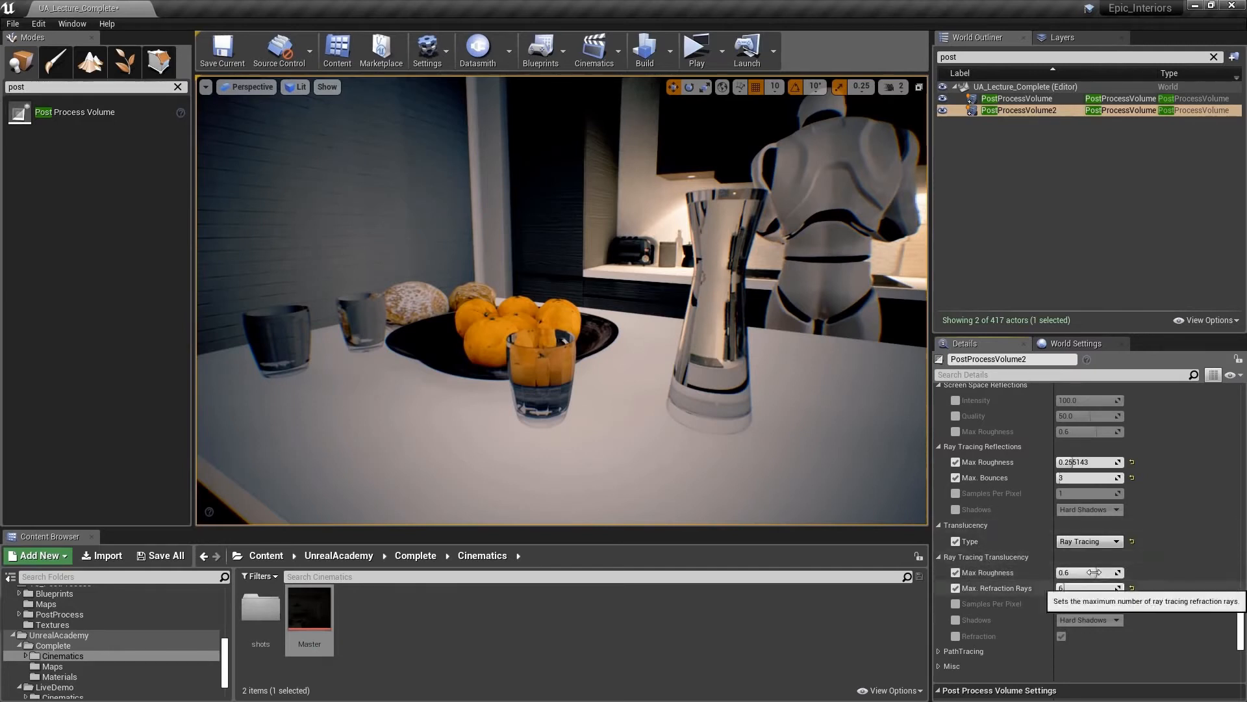
{"action": "left_click_drag", "start_coordinate": [1097, 572], "coordinate": [1070, 572]}
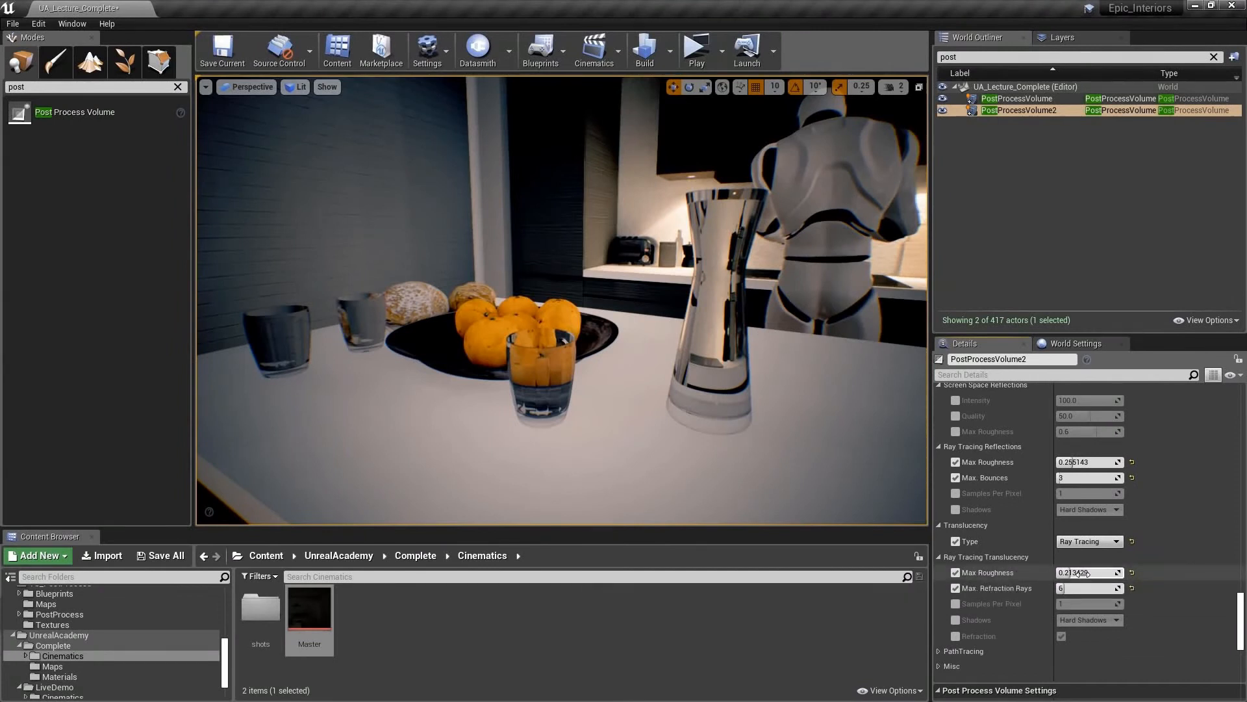
{"action": "scroll", "coordinate": [1186, 588], "scroll_direction": "down", "scroll_amount": 1}
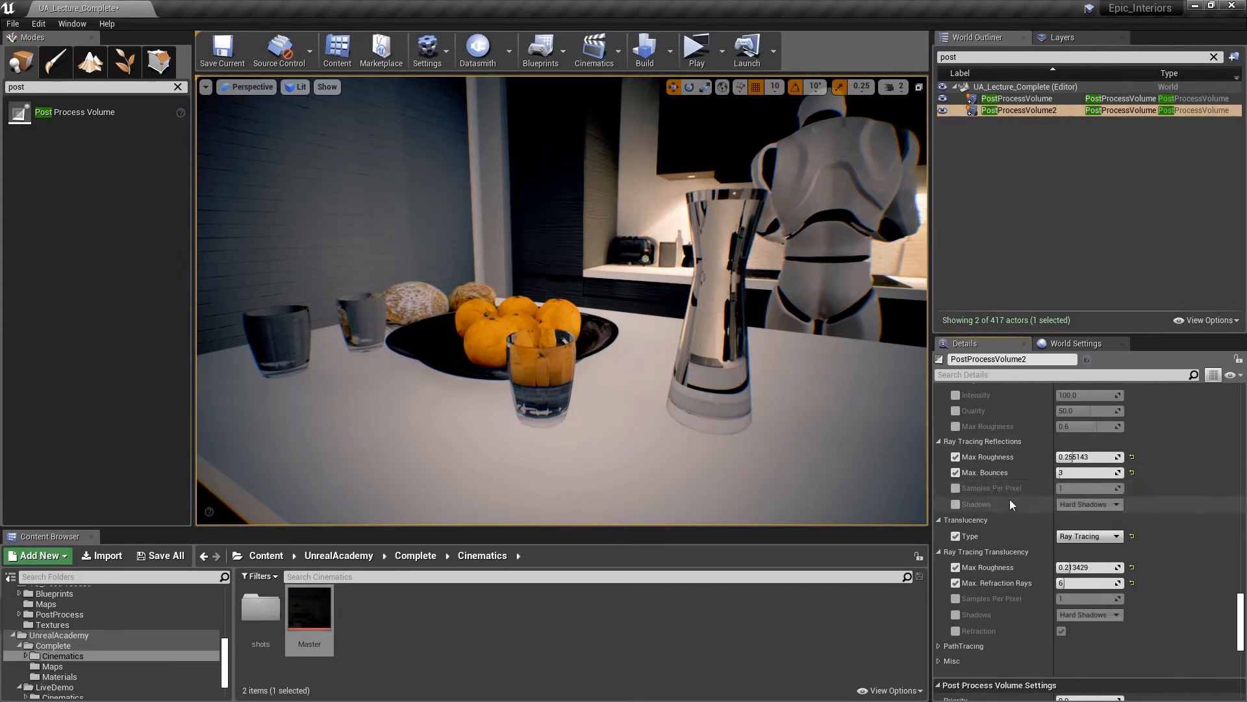
Disable Ray Tracing Global Illumination in PostProcessVolume2 and inspect the room around the mirror
{"action": "scroll", "coordinate": [1009, 499], "scroll_direction": "up", "scroll_amount": 3}
{"action": "right_click_drag", "start_coordinate": [793, 367], "coordinate": [636, 345]}
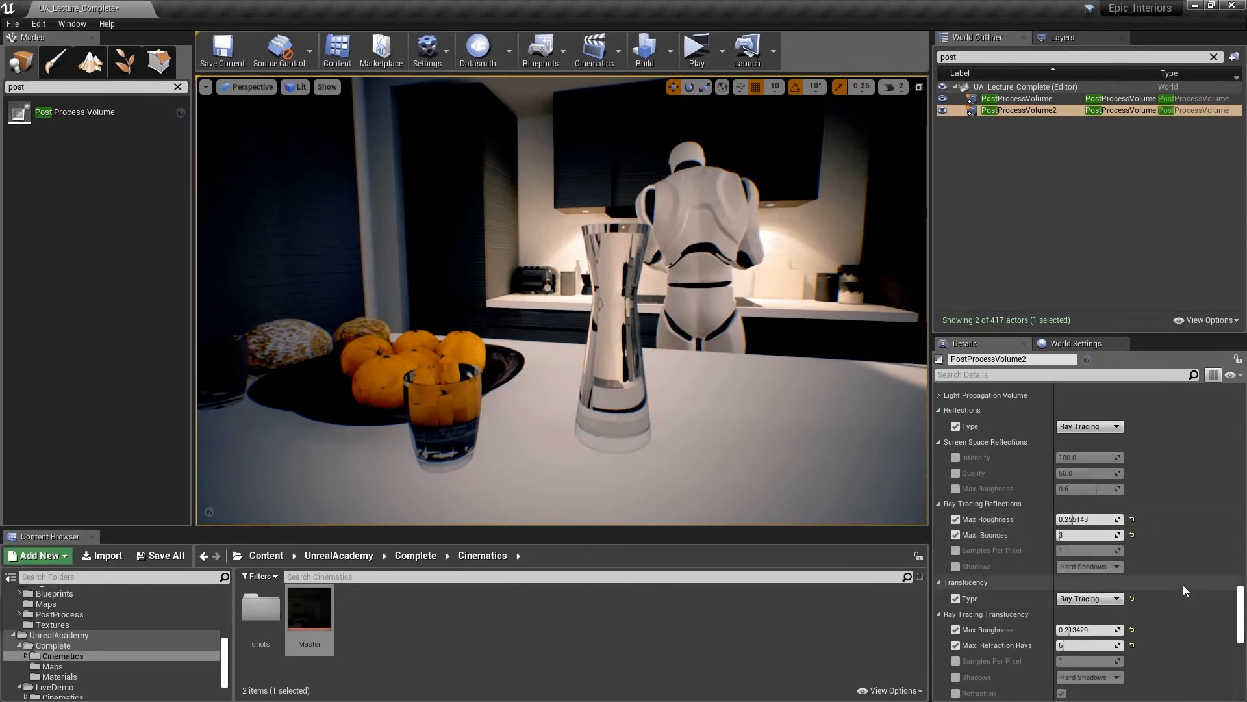
{"action": "scroll", "coordinate": [1183, 585], "scroll_direction": "up", "scroll_amount": 3}
{"action": "scroll", "coordinate": [1178, 584], "scroll_direction": "up", "scroll_amount": 4}
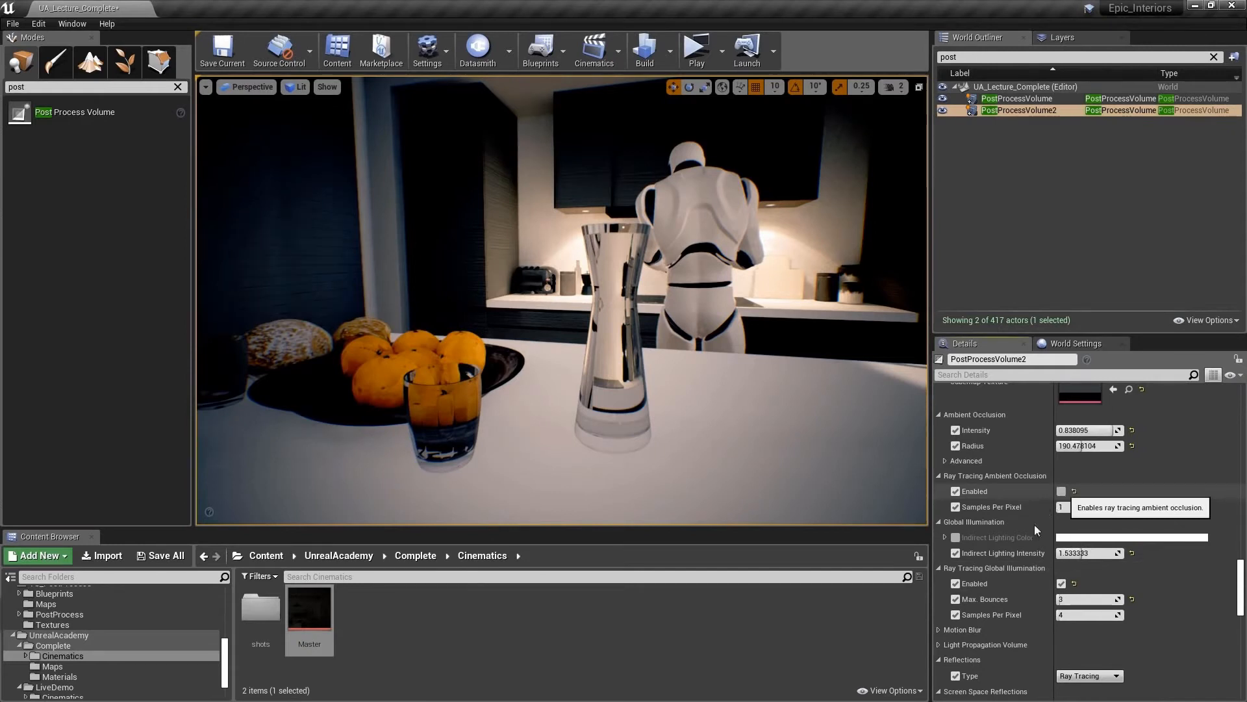
{"action": "left_click", "coordinate": [1061, 583]}
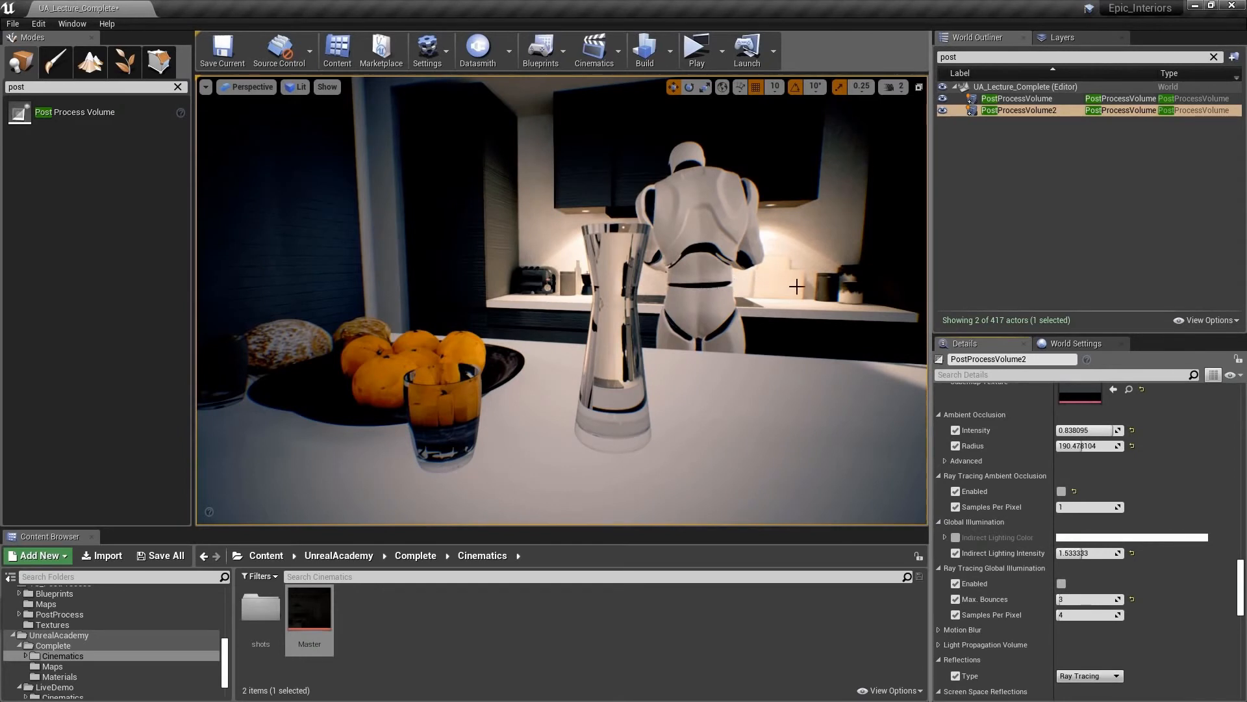
{"action": "right_click_drag", "start_coordinate": [797, 286], "coordinate": [564, 293]}
{"action": "right_click_drag", "start_coordinate": [655, 299], "coordinate": [298, 422]}
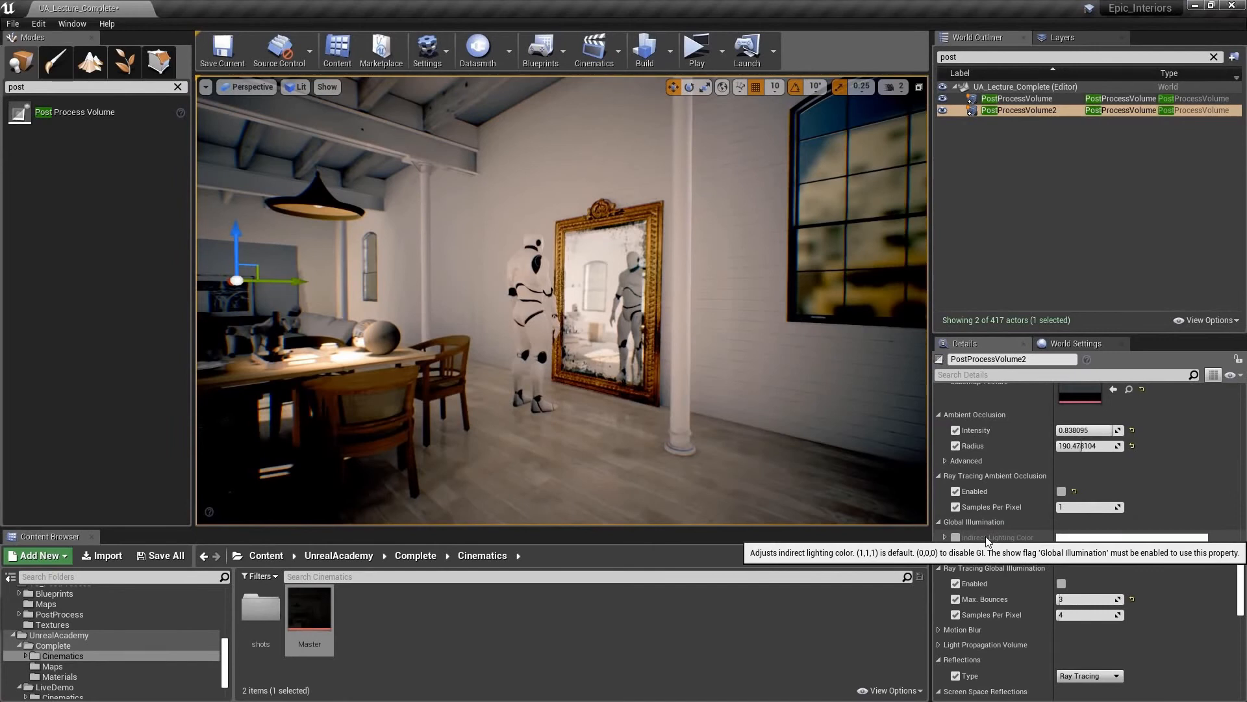
Open the Master sequence in a smaller Sequencer window and add the PostProcessVolume2 actor to it
{"action": "double_click", "coordinate": [306, 610]}
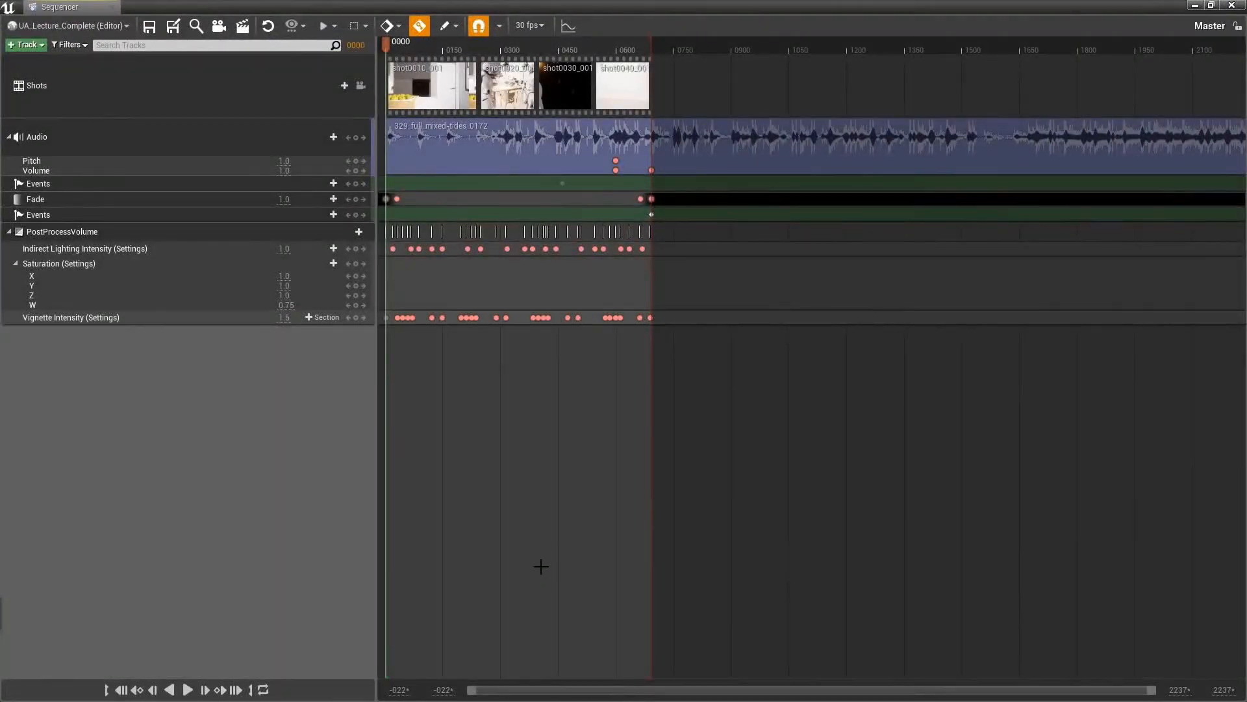
{"action": "left_click", "coordinate": [9, 232]}
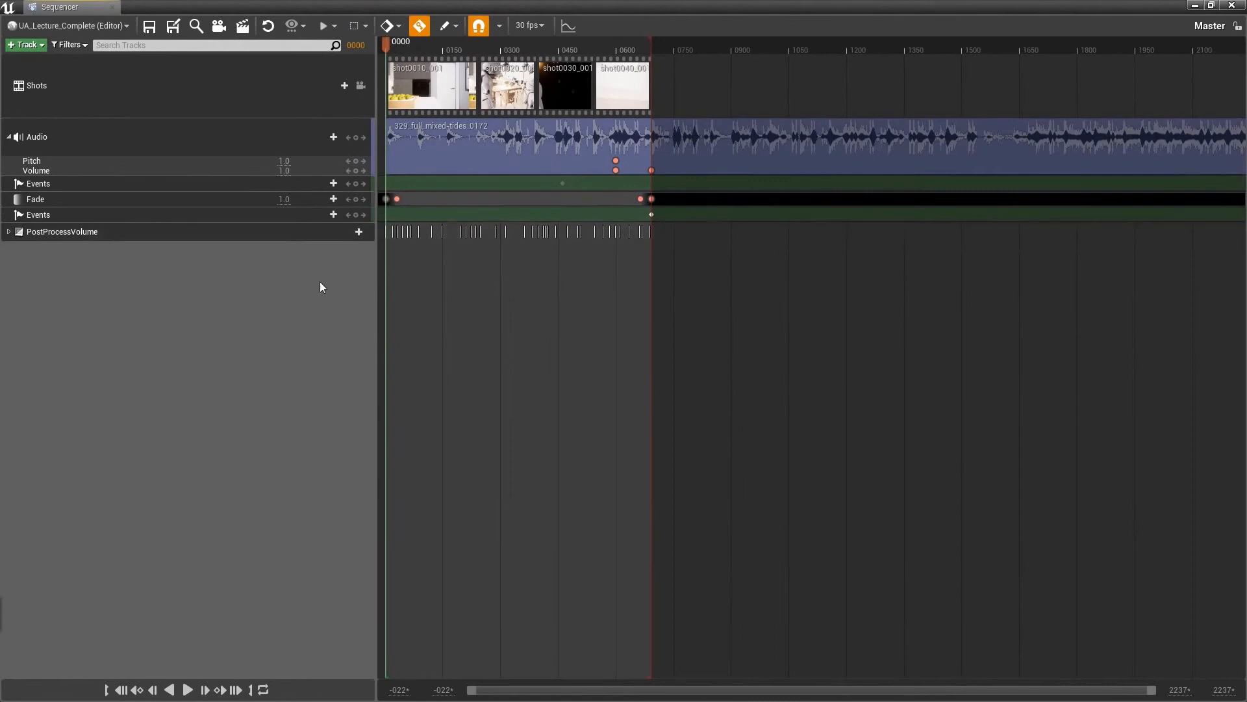
{"action": "left_click", "coordinate": [1212, 6]}
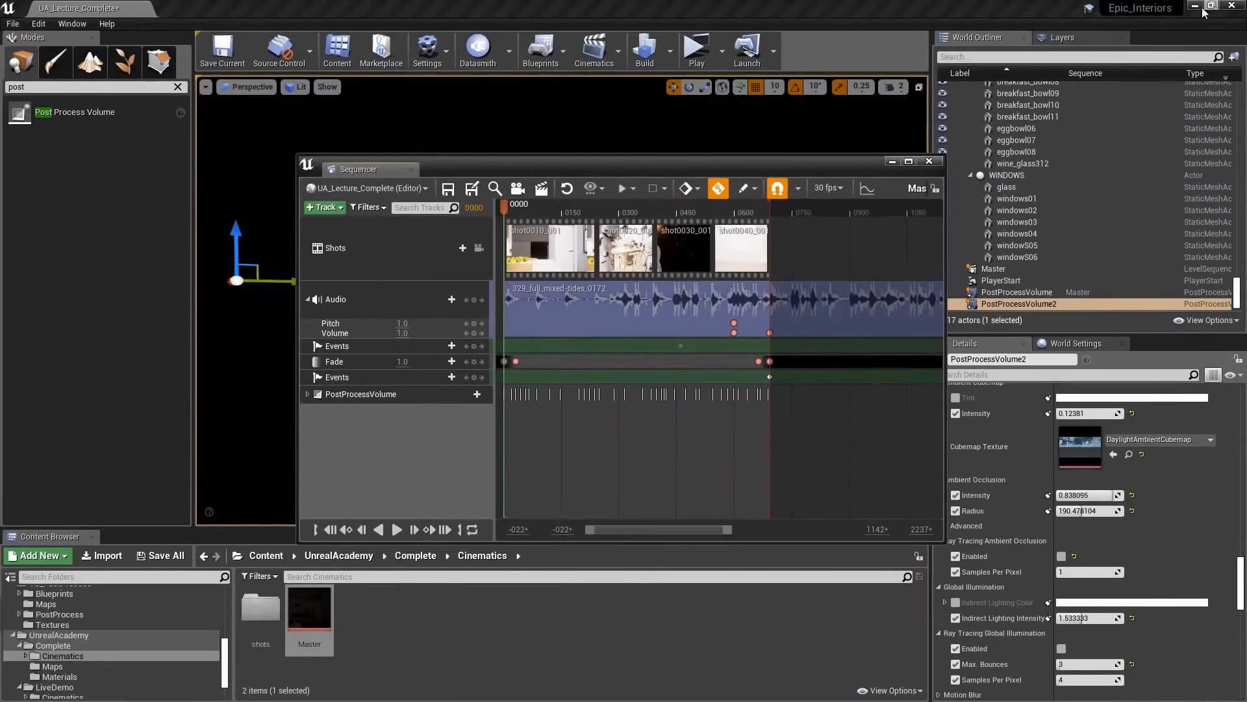
{"action": "left_click", "coordinate": [1023, 306]}
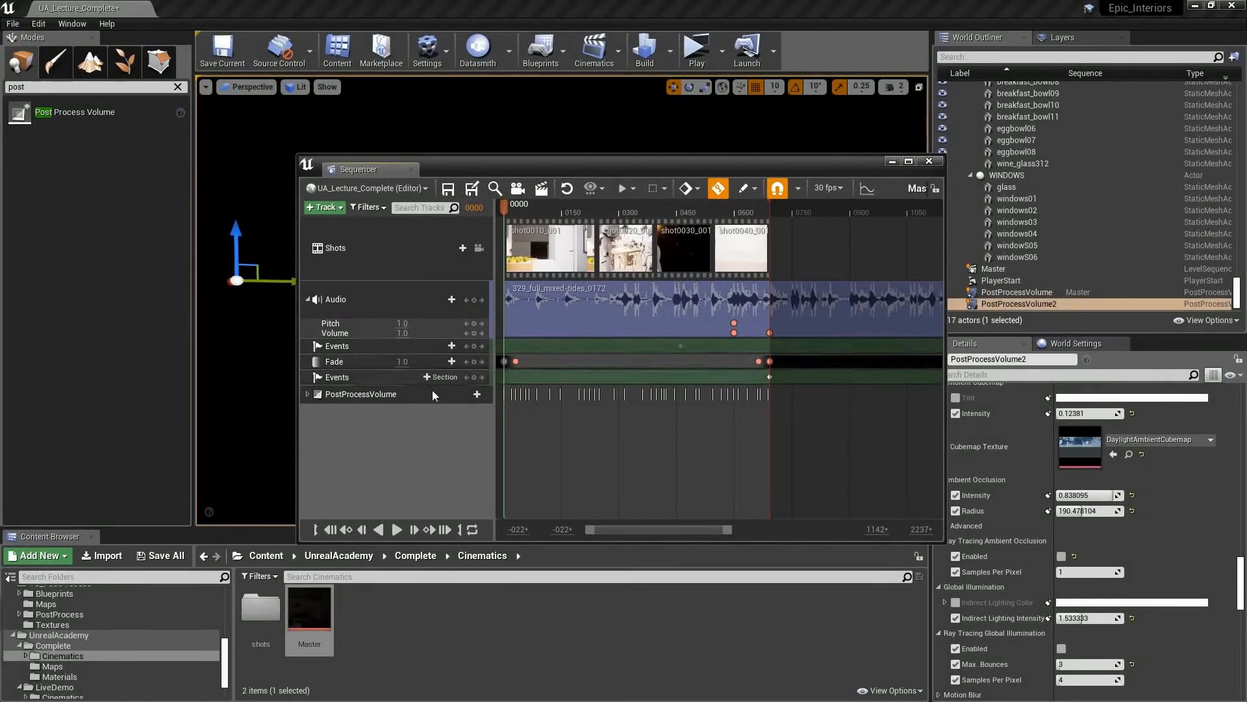
{"action": "right_click", "coordinate": [355, 433]}
{"action": "mouse_move", "coordinate": [439, 438]}
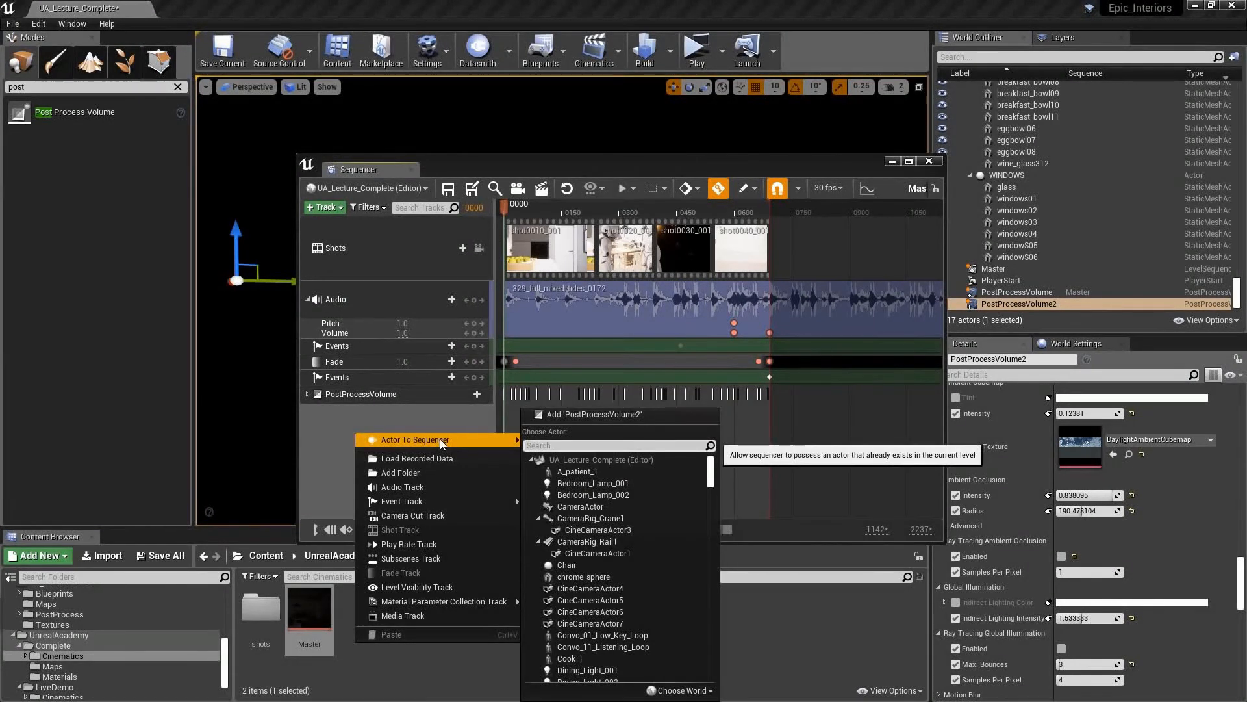
{"action": "left_click", "coordinate": [604, 416]}
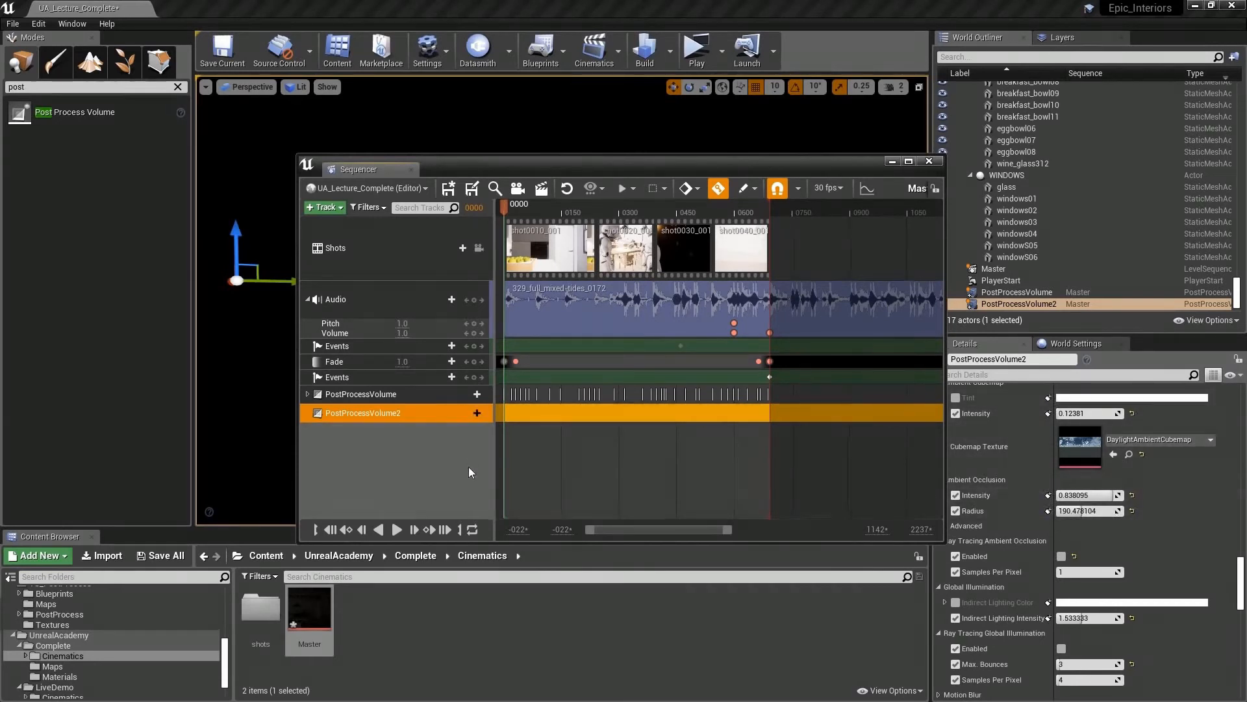
Add a global color grading Gamma track to PostProcessVolume2 in the sequence
{"action": "left_click", "coordinate": [462, 414]}
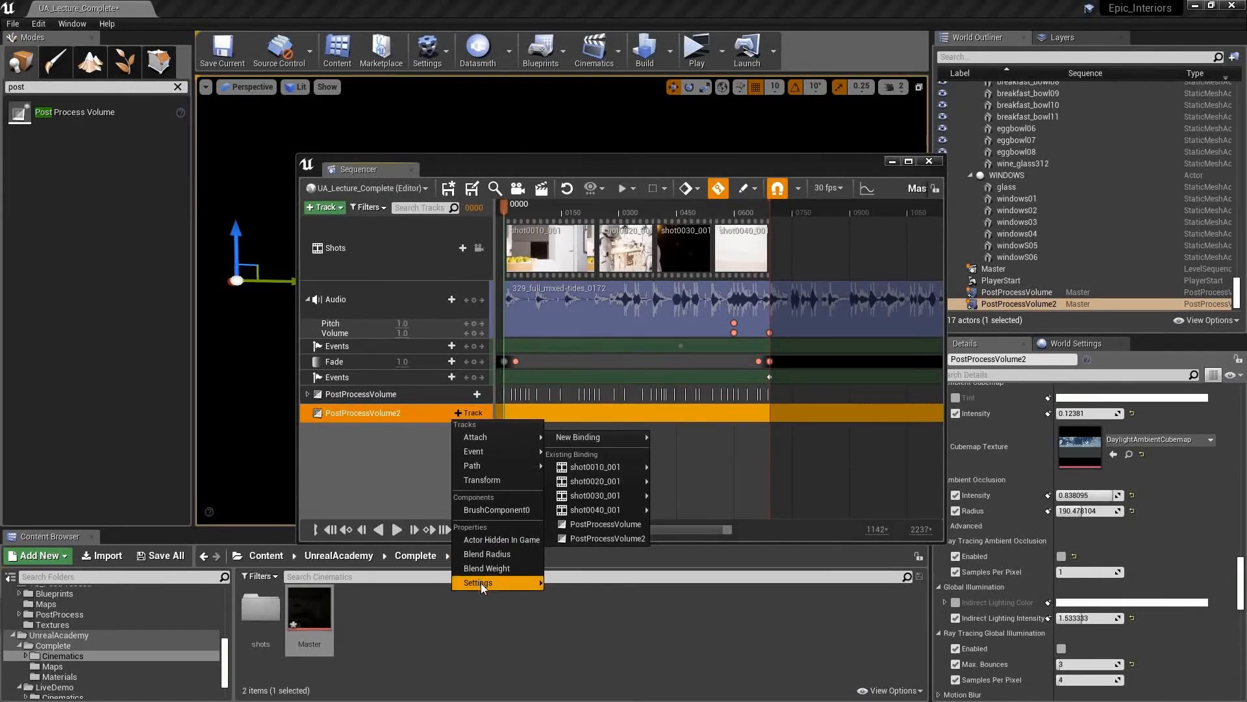
{"action": "mouse_move", "coordinate": [492, 585]}
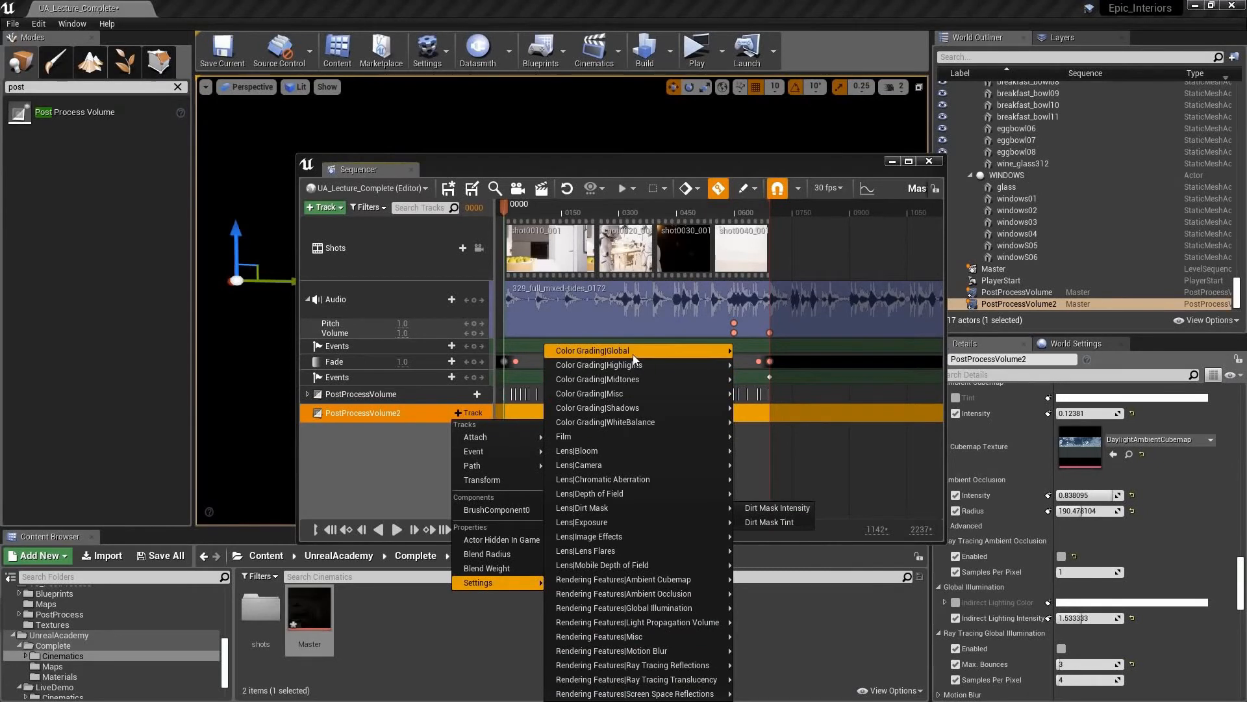
{"action": "mouse_move", "coordinate": [633, 353]}
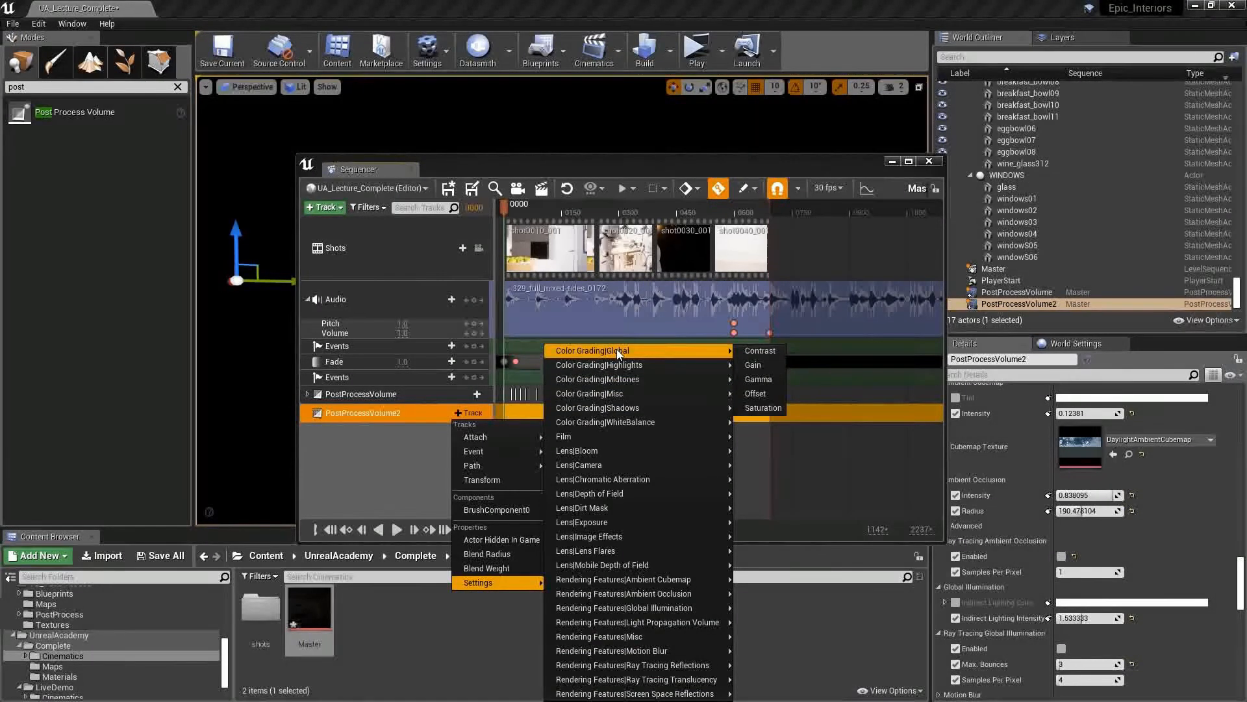
{"action": "left_click", "coordinate": [758, 379]}
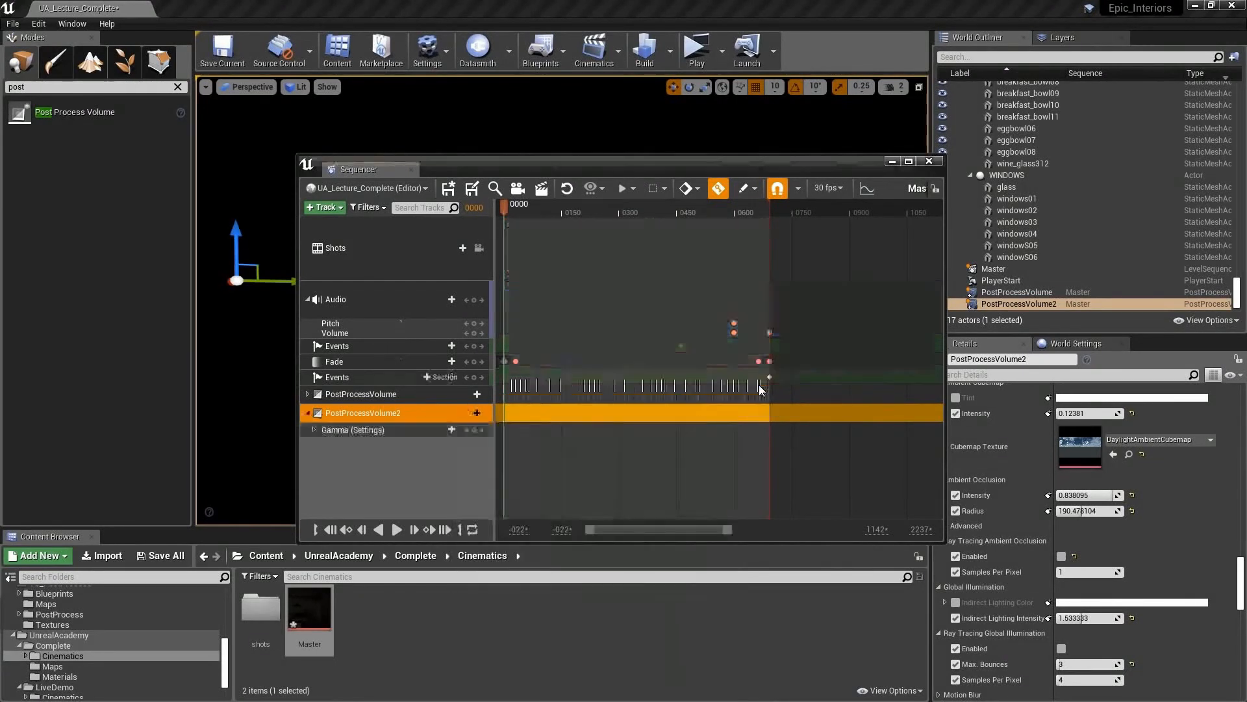
Expand the Gamma track at frame 118 and add keyframes for its X, Y, Z and W channels
{"action": "left_click_drag", "start_coordinate": [505, 208], "coordinate": [550, 214]}
{"action": "left_click_drag", "start_coordinate": [558, 165], "coordinate": [781, 137]}
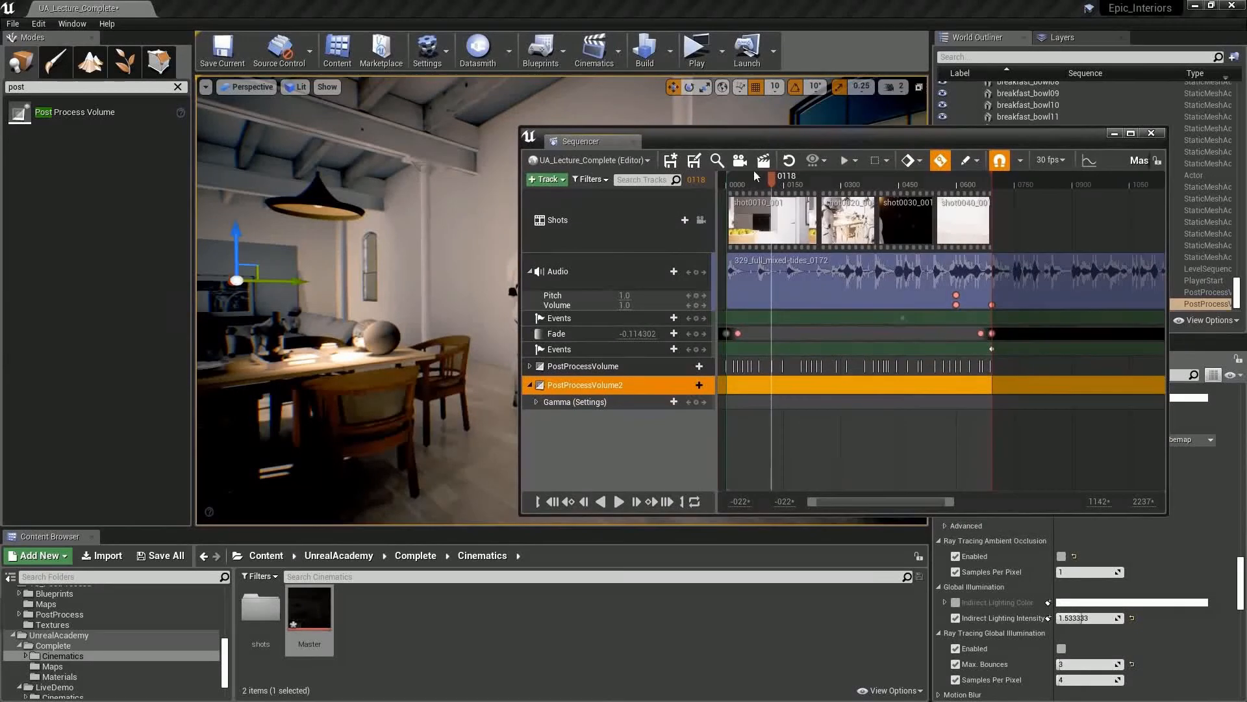
{"action": "left_click", "coordinate": [535, 402]}
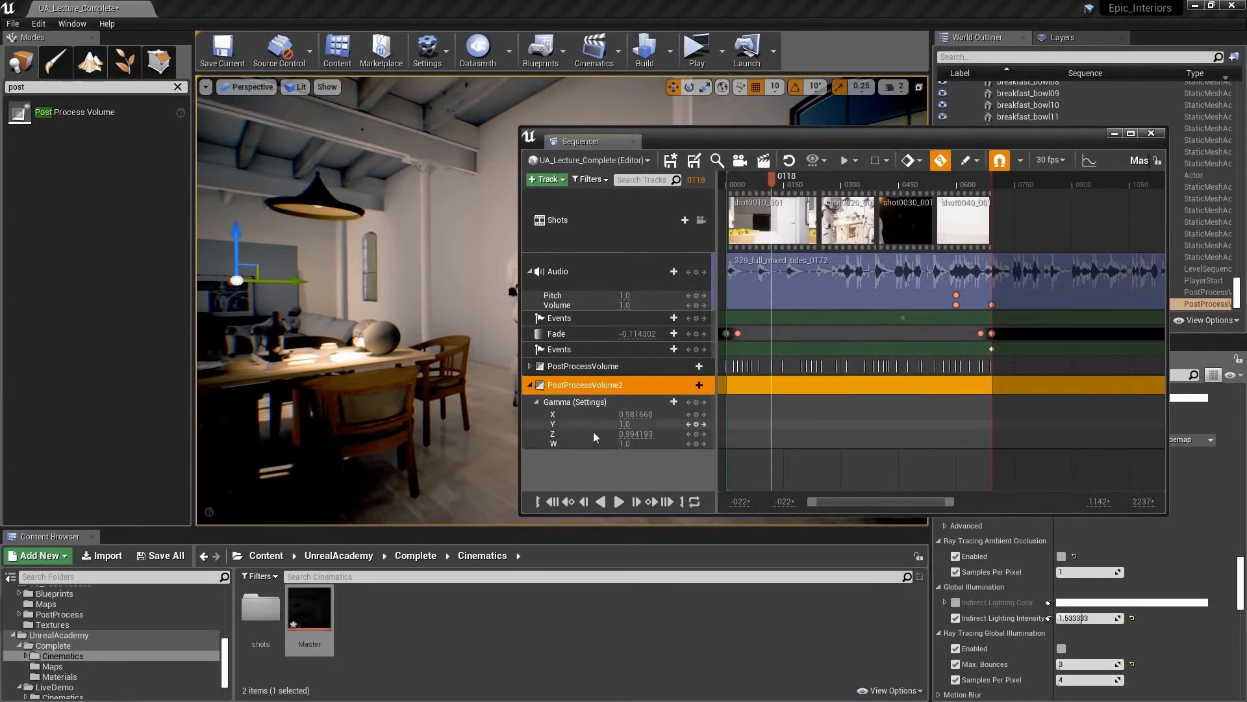
{"action": "left_click", "coordinate": [697, 414]}
{"action": "left_click", "coordinate": [696, 425]}
{"action": "left_click", "coordinate": [697, 434]}
{"action": "left_click", "coordinate": [697, 443]}
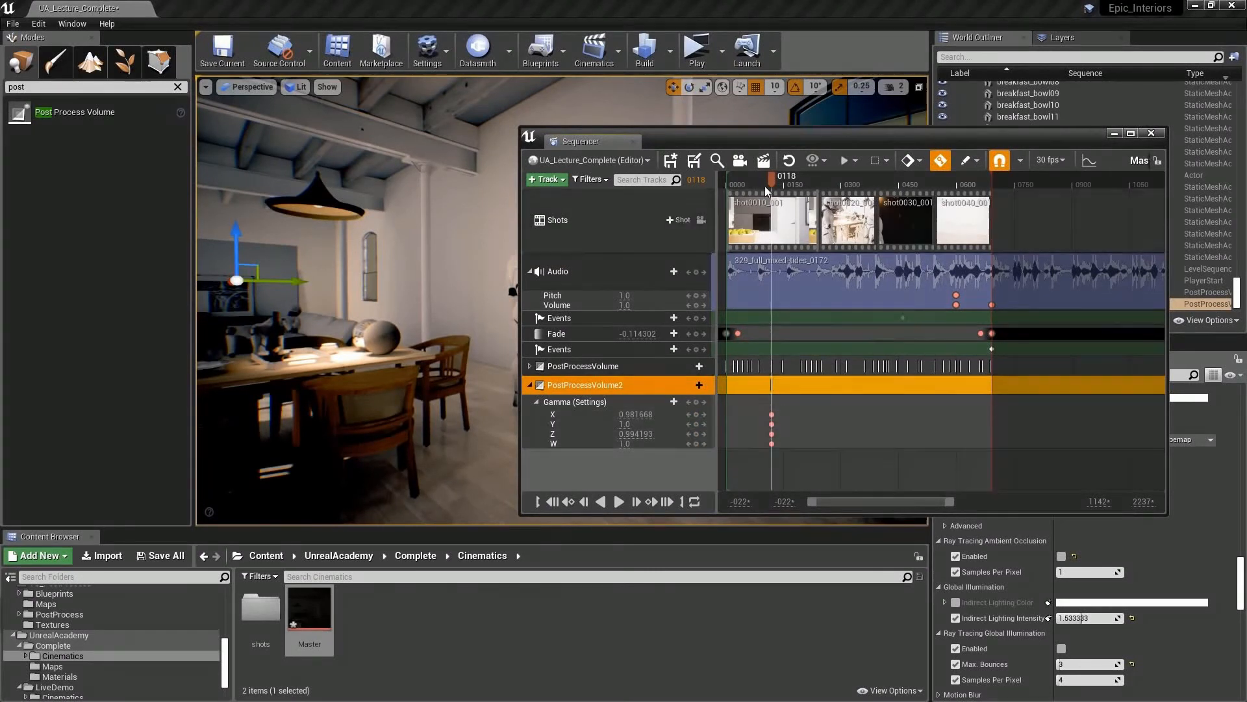
At frame 152, view the scene through the shot cameras and key Gamma X at about 0.66, scrubbing to preview it
{"action": "left_click_drag", "start_coordinate": [772, 178], "coordinate": [787, 183]}
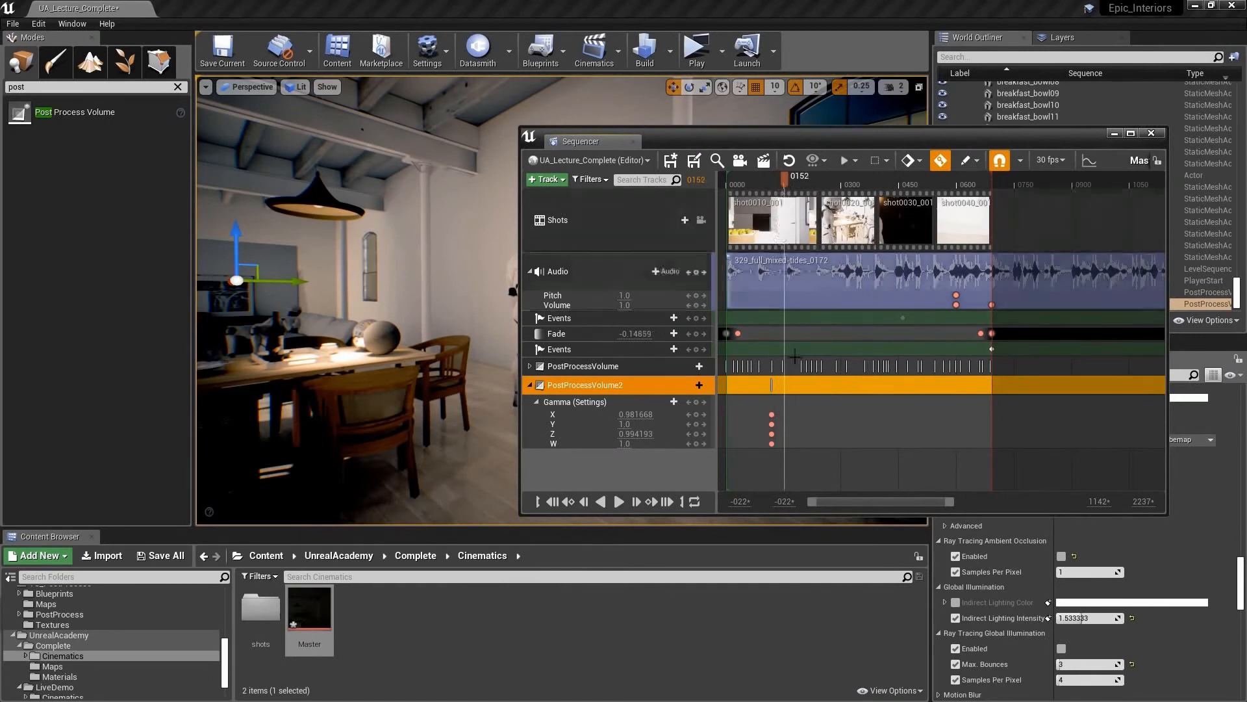
{"action": "left_click", "coordinate": [700, 220]}
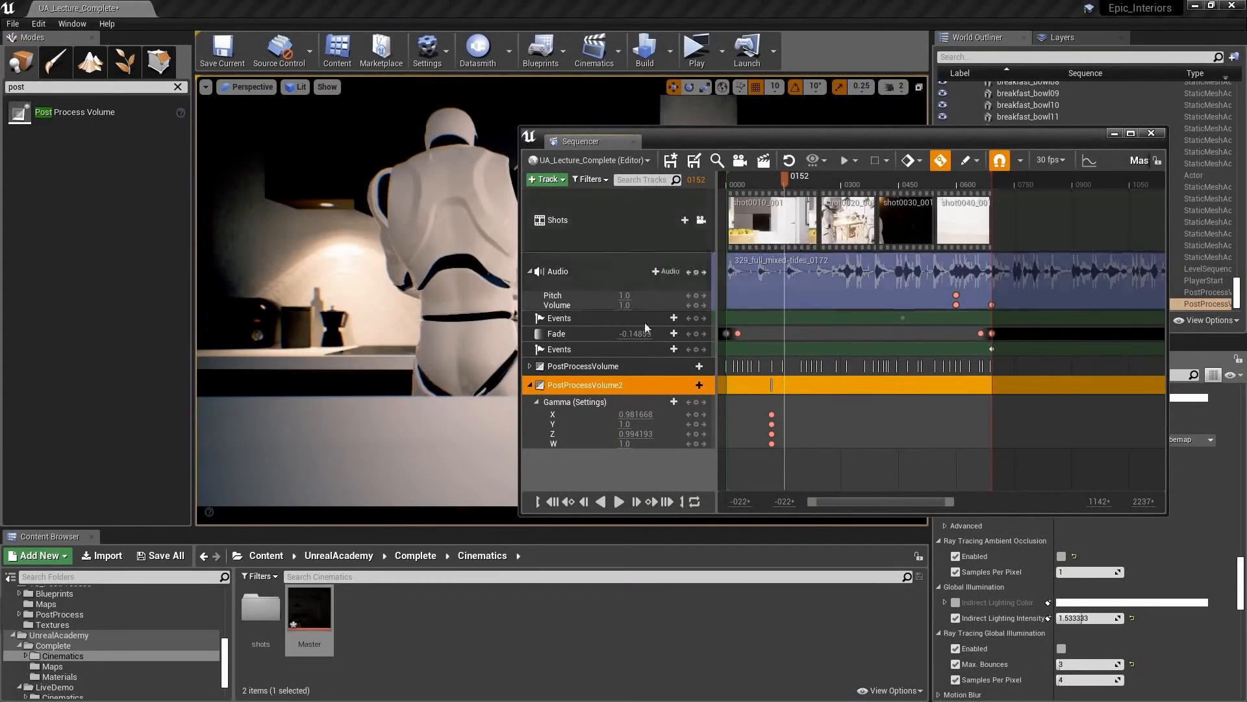
{"action": "mouse_move", "coordinate": [630, 413]}
{"action": "left_mouse_down"}
{"action": "mouse_move", "coordinate": [643, 414]}
{"action": "mouse_move", "coordinate": [623, 413]}
{"action": "left_mouse_up"}
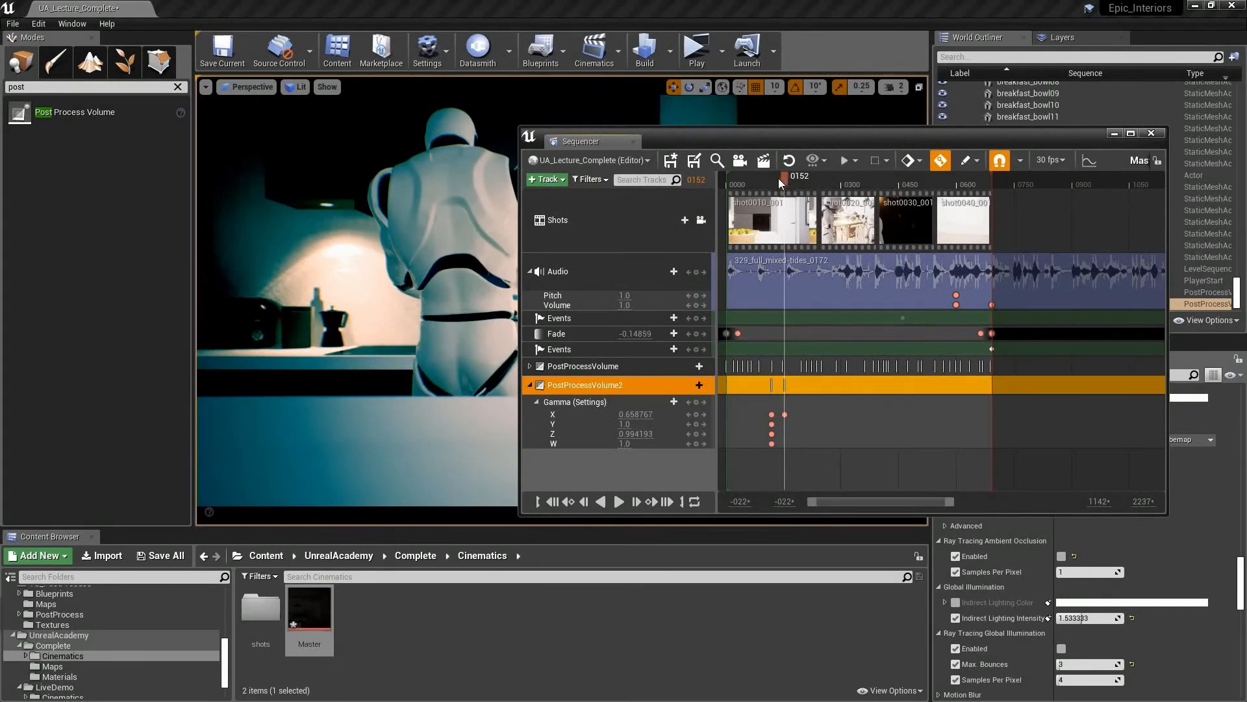
{"action": "left_click_drag", "start_coordinate": [778, 178], "coordinate": [782, 178]}
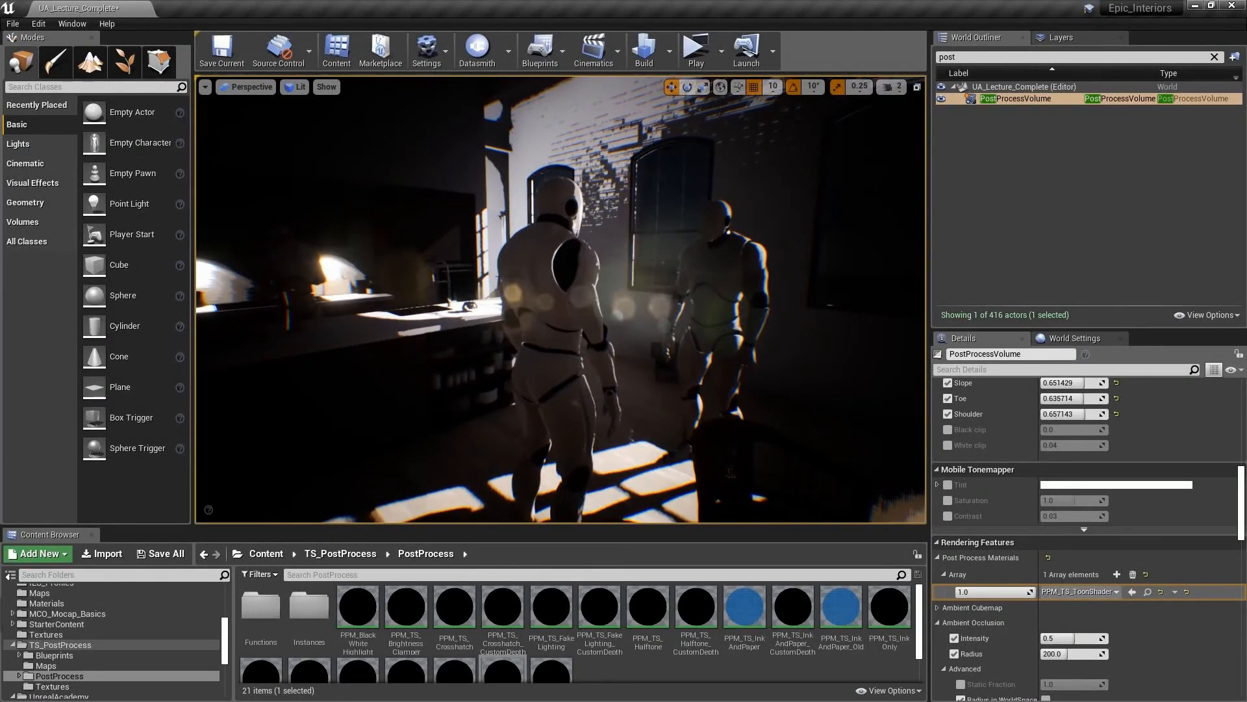
Try the PPM_TS_InkAndPaper material in the volume's Post Process Materials array and inspect the scene
{"action": "right_click_drag", "start_coordinate": [663, 404], "coordinate": [713, 393]}
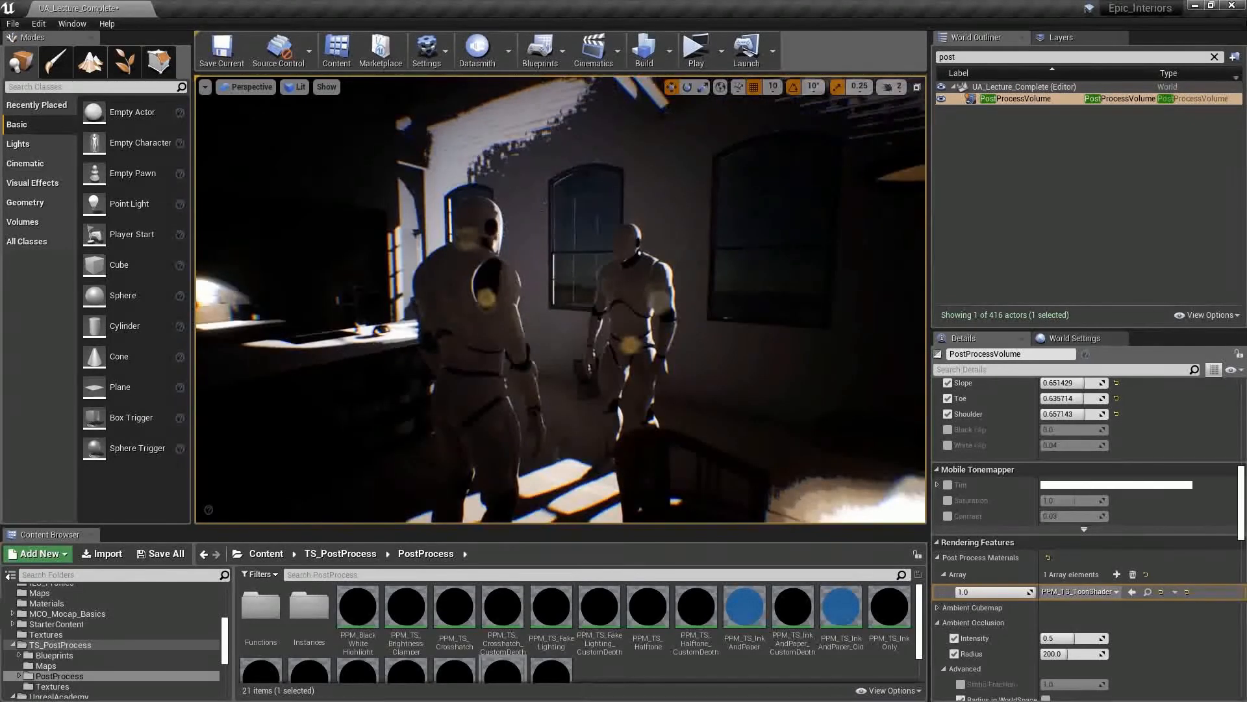
{"action": "mouse_move", "coordinate": [737, 608]}
{"action": "left_mouse_down"}
{"action": "mouse_move", "coordinate": [896, 619]}
{"action": "mouse_move", "coordinate": [1078, 591]}
{"action": "left_mouse_up"}
{"action": "mouse_move", "coordinate": [675, 363]}
{"action": "right_mouse_down"}
{"action": "mouse_move", "coordinate": [599, 377]}
{"action": "mouse_move", "coordinate": [656, 375]}
{"action": "right_mouse_up"}
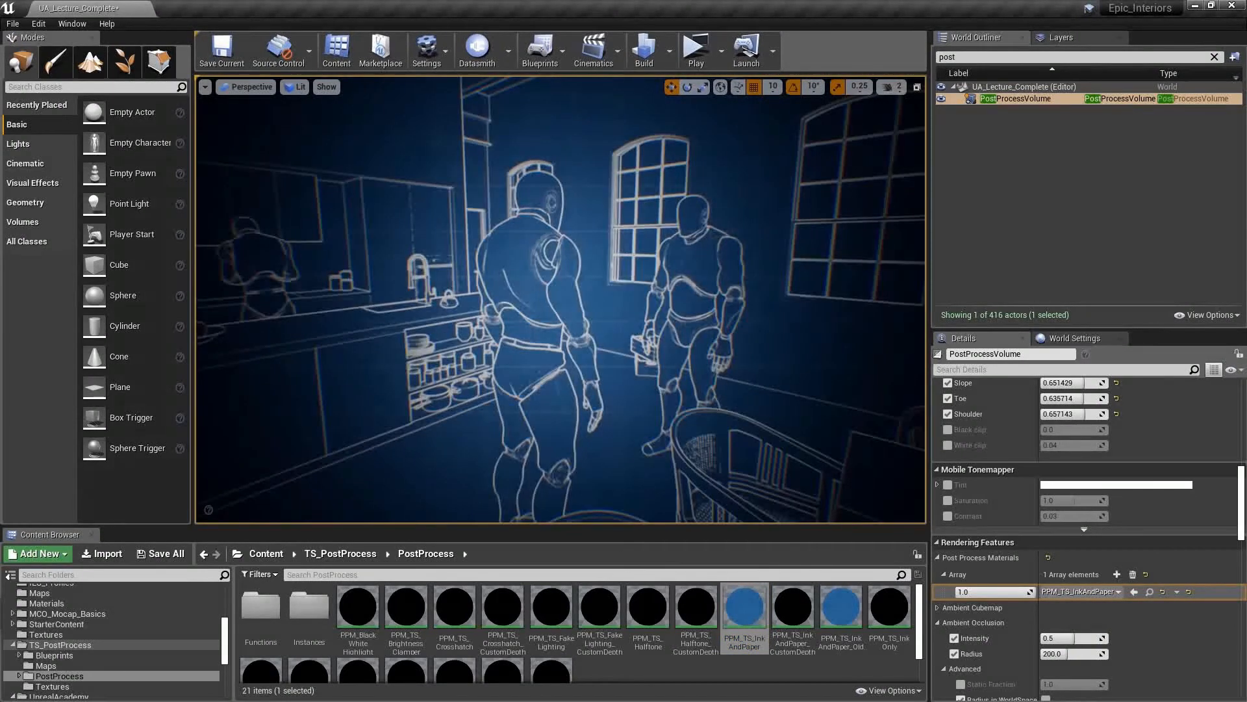
Assign the PPM_BlackWhiteHighlight material to the Post Process Materials array element and inspect the kitchen
{"action": "left_click_drag", "start_coordinate": [358, 606], "coordinate": [1052, 590]}
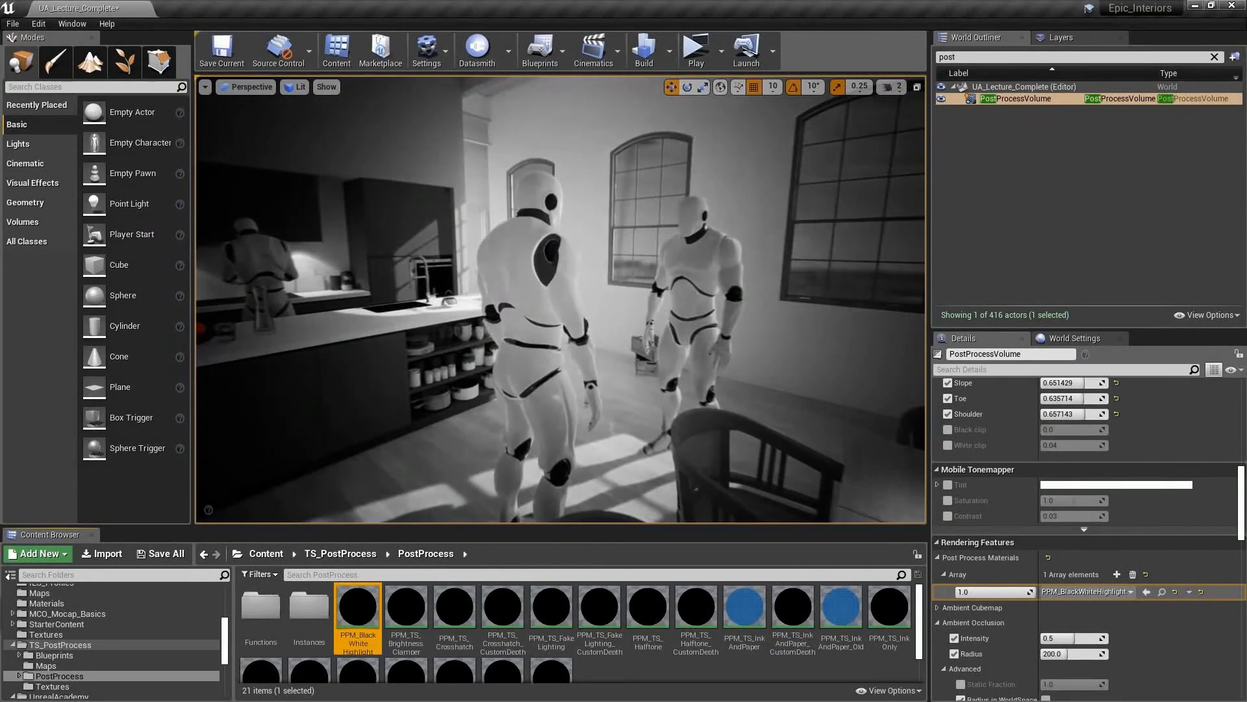
{"action": "right_click_drag", "start_coordinate": [650, 338], "coordinate": [448, 328]}
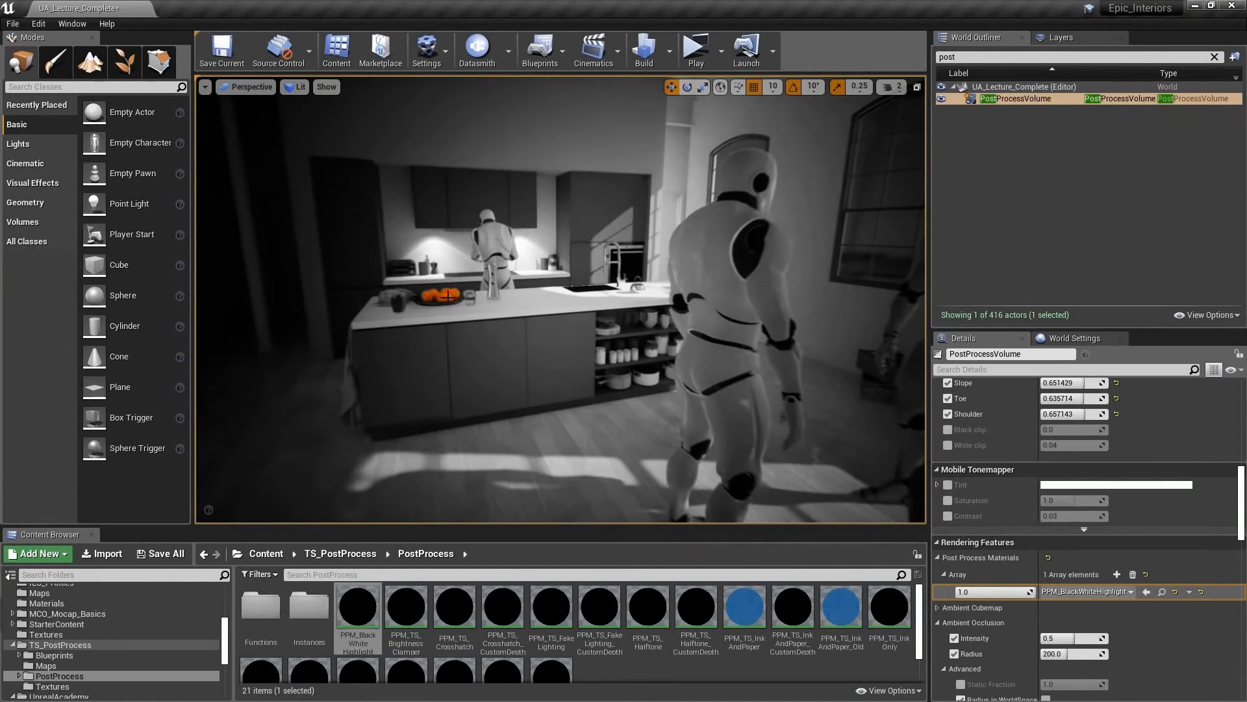
{"action": "right_click_drag", "start_coordinate": [448, 328], "coordinate": [474, 338]}
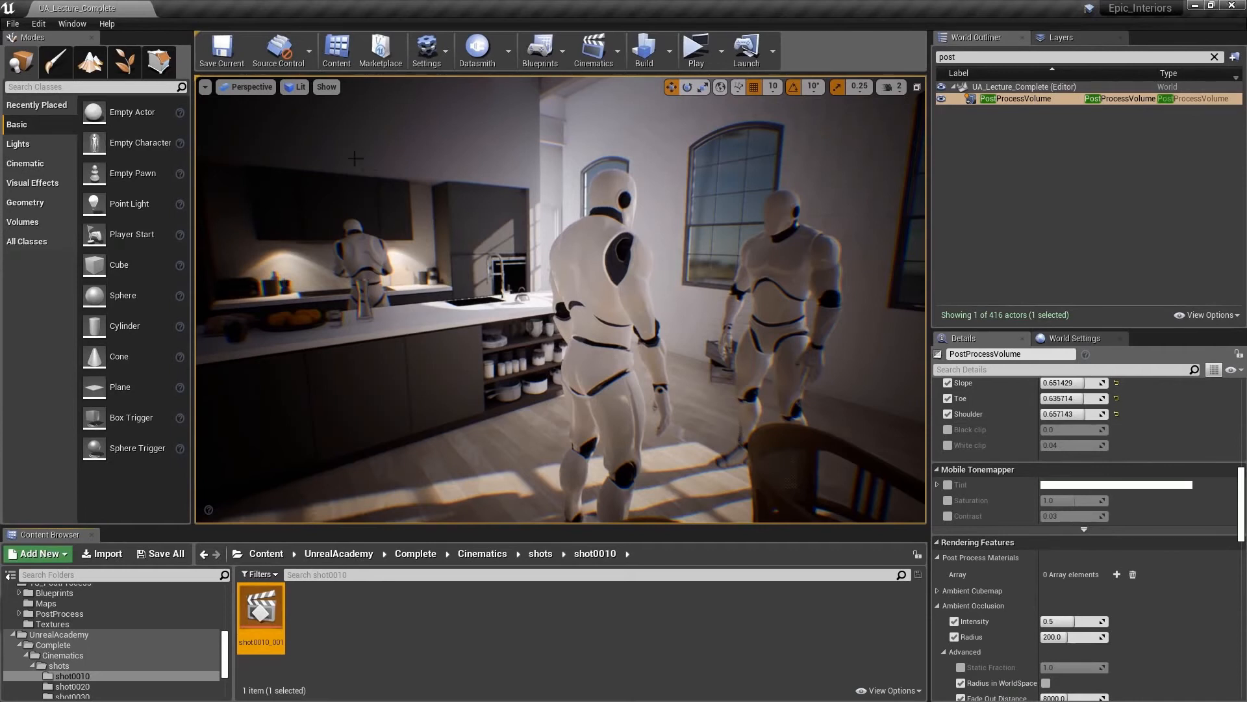
Show the Buffer Visualization Overview in the viewport and review the list of available buffer modes
{"action": "left_click", "coordinate": [297, 88]}
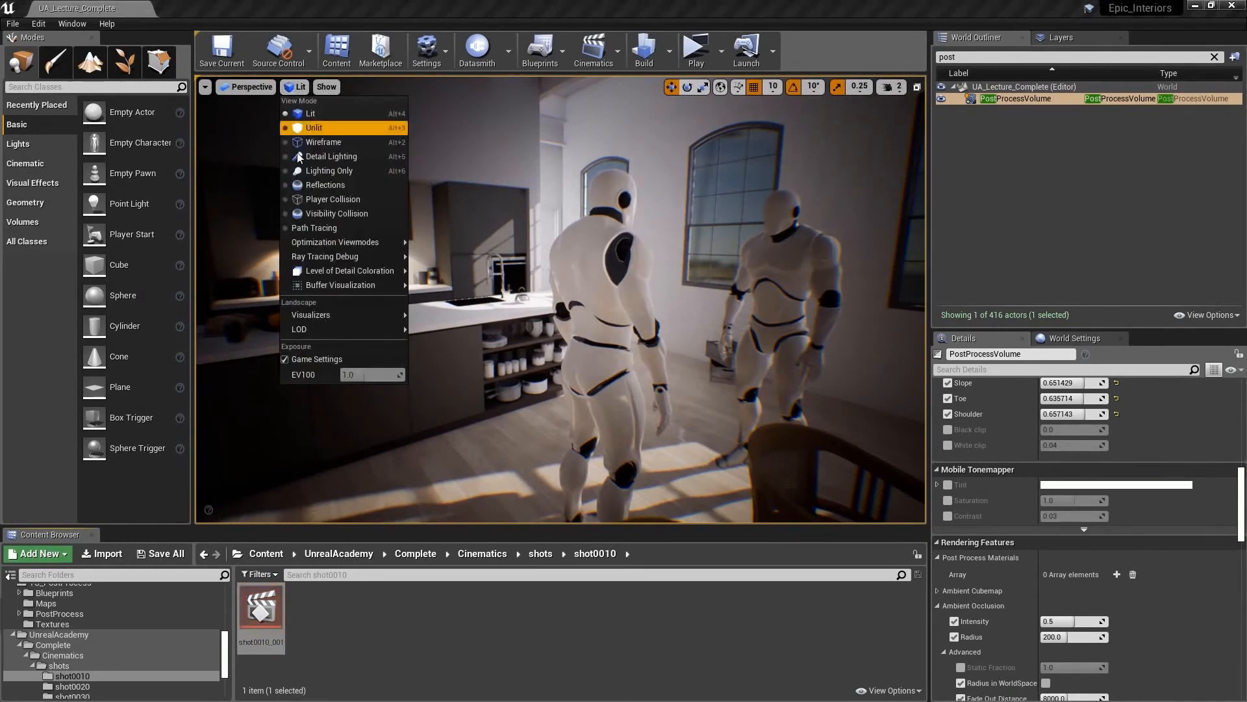
{"action": "mouse_move", "coordinate": [326, 289]}
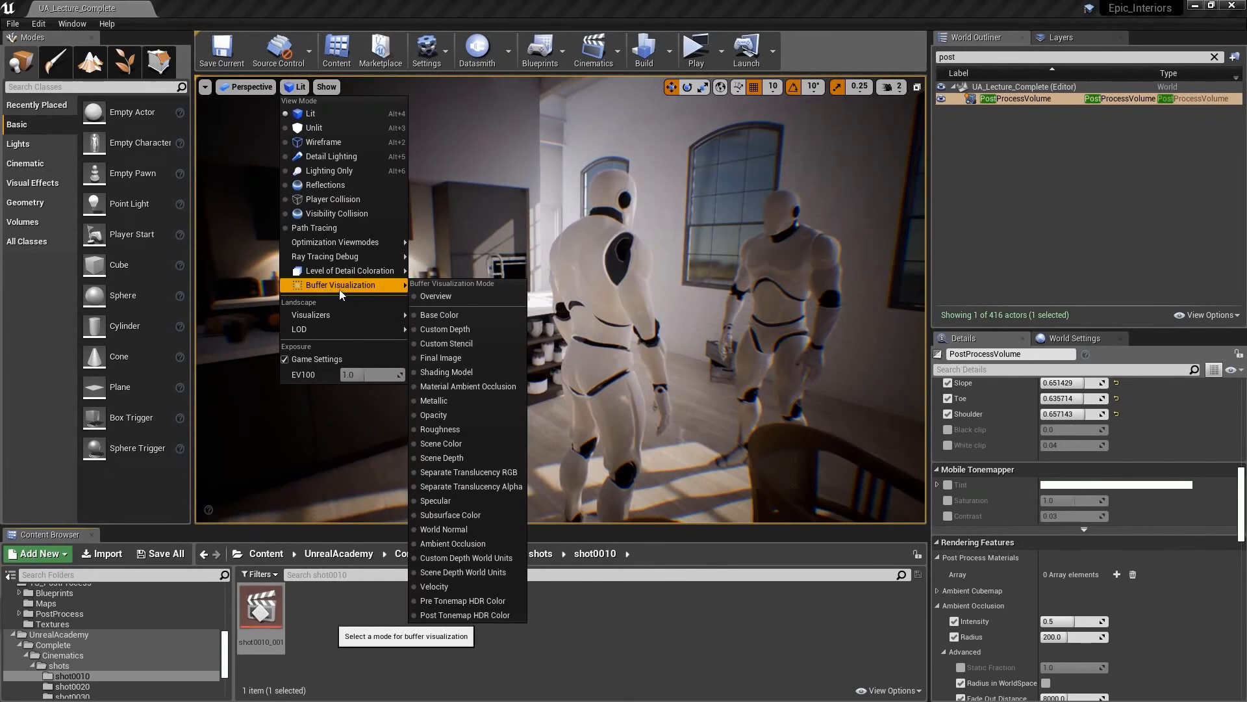
{"action": "left_click", "coordinate": [435, 297]}
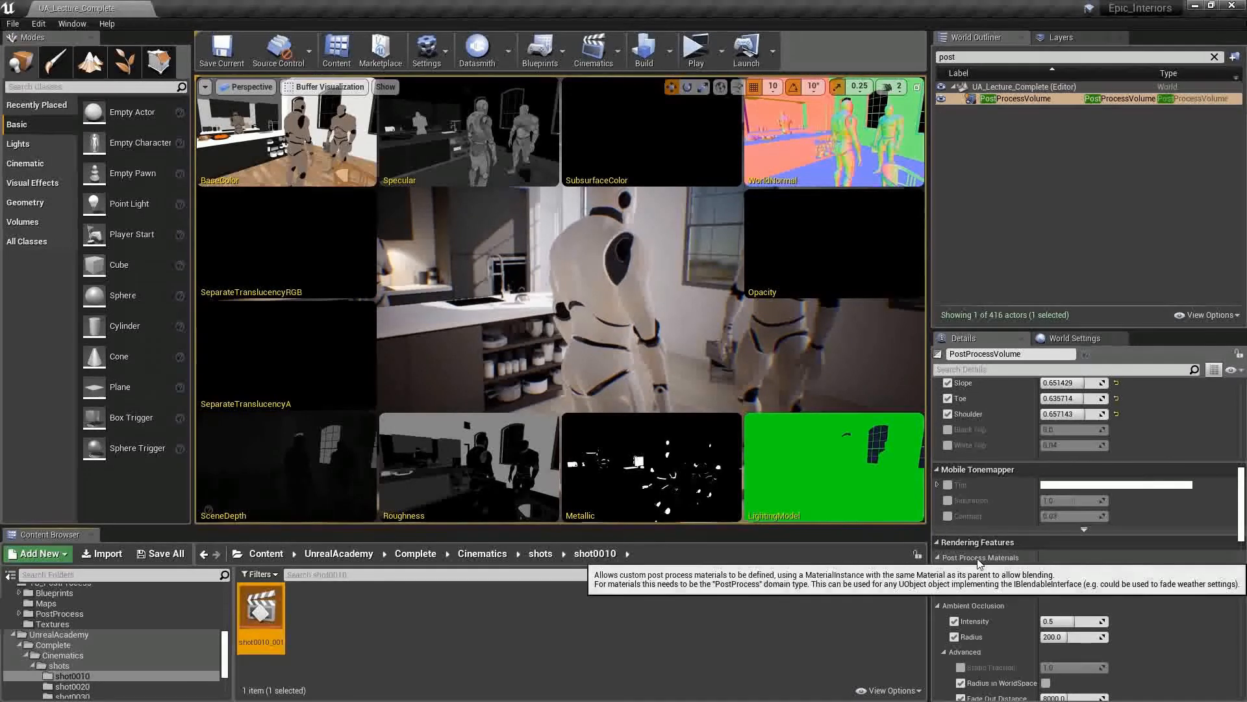
{"action": "left_click", "coordinate": [332, 89]}
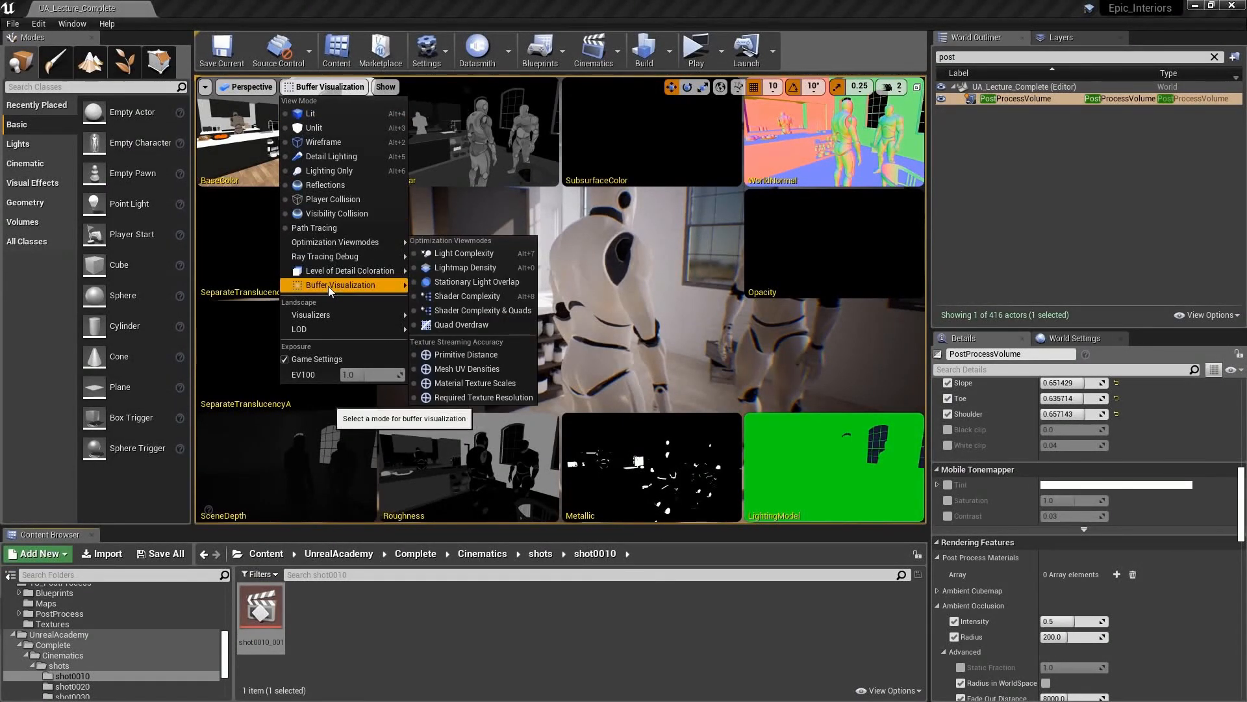
{"action": "mouse_move", "coordinate": [317, 290]}
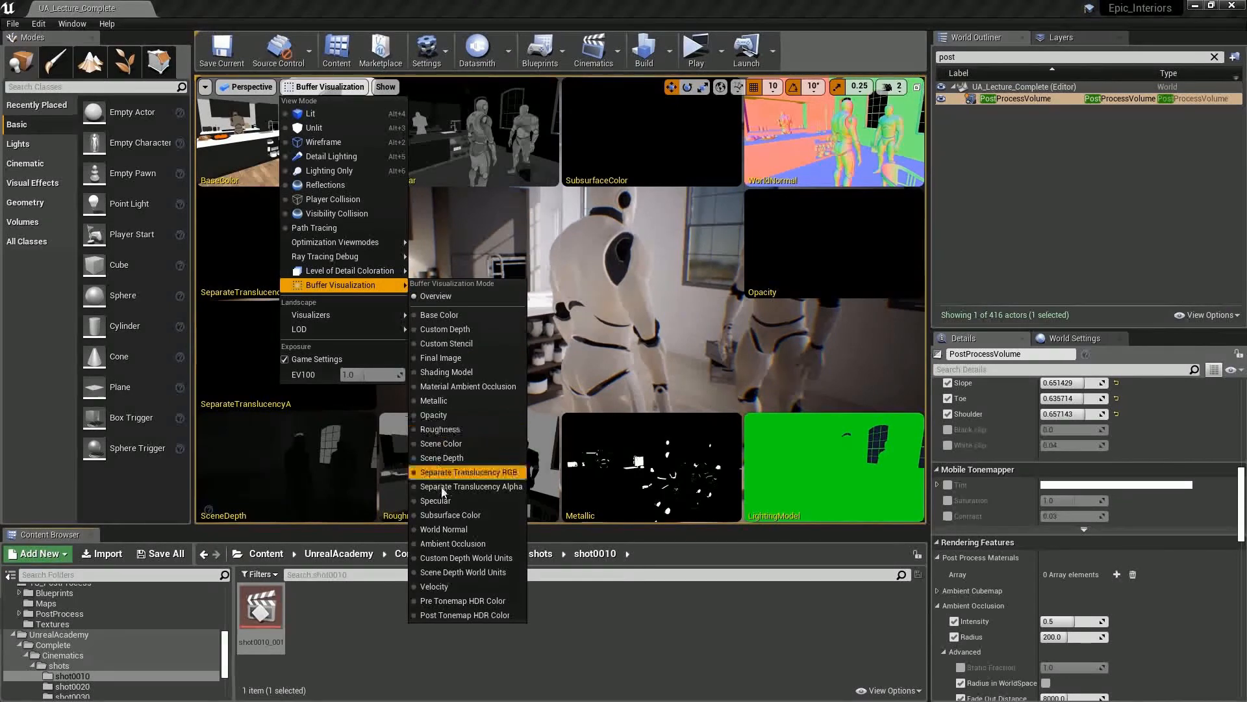
View the scene's Roughness buffer visualization and return the viewport to Lit mode
{"action": "left_click", "coordinate": [434, 430]}
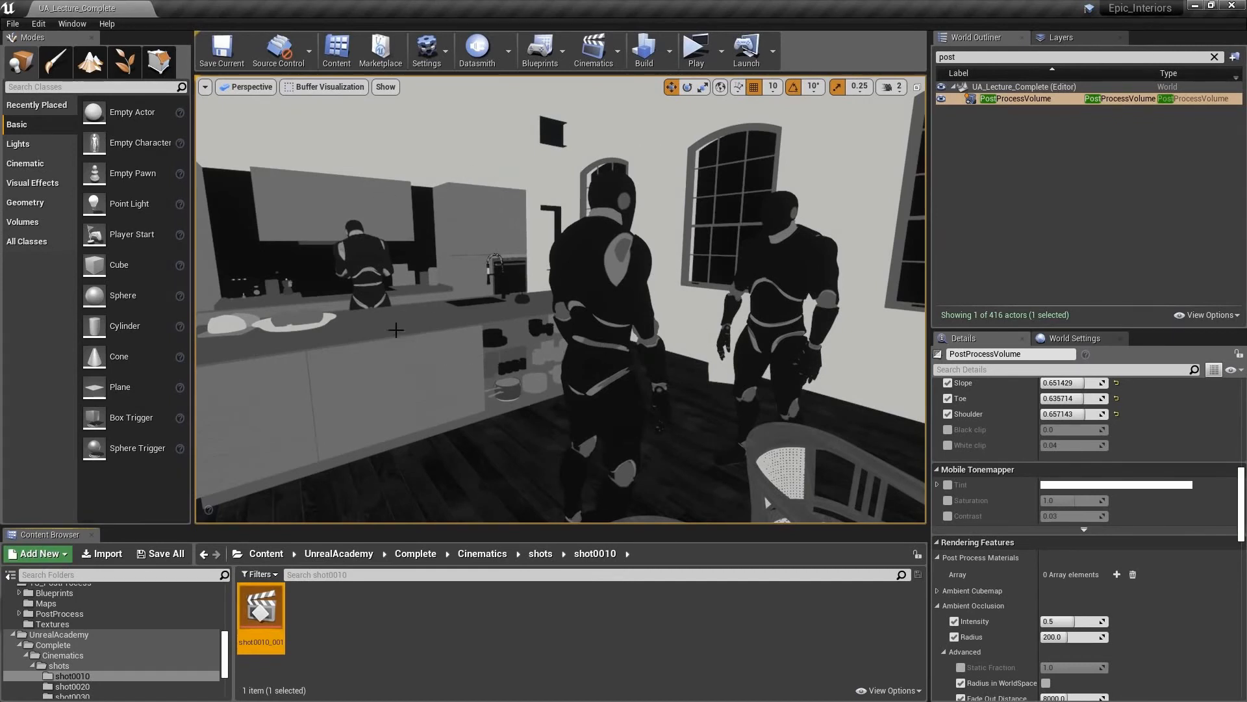
{"action": "left_click", "coordinate": [325, 87]}
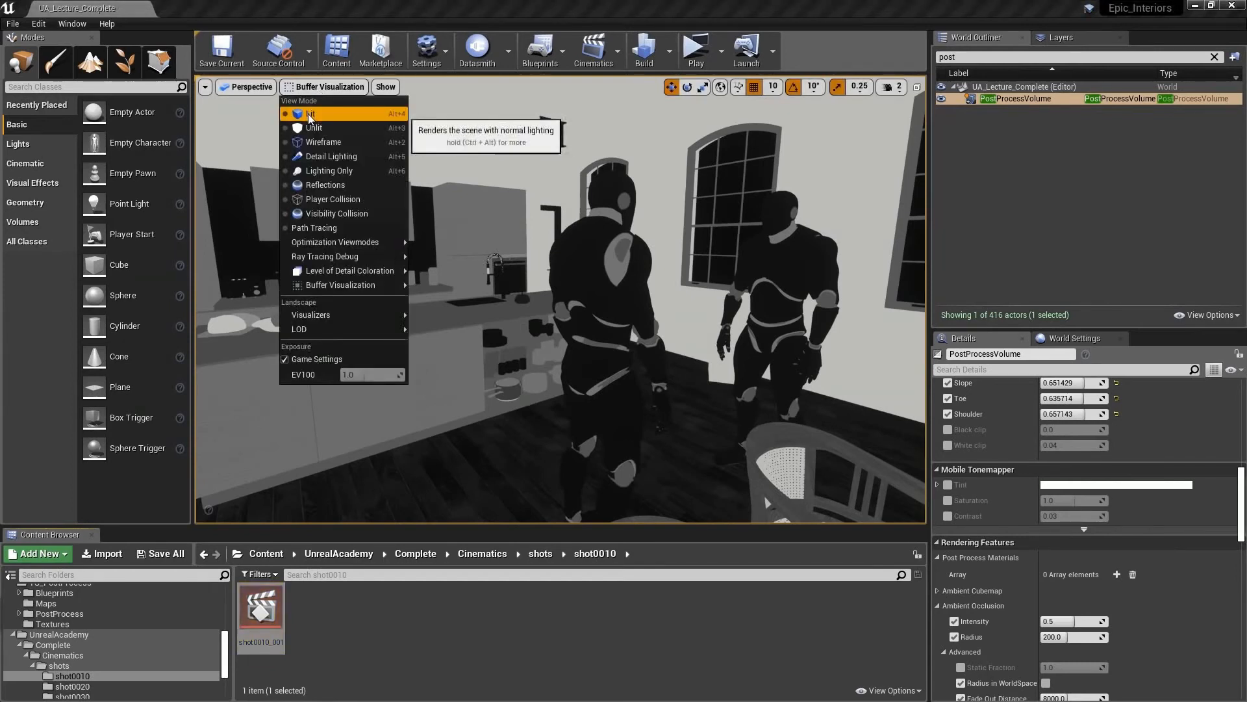
{"action": "left_click", "coordinate": [310, 115]}
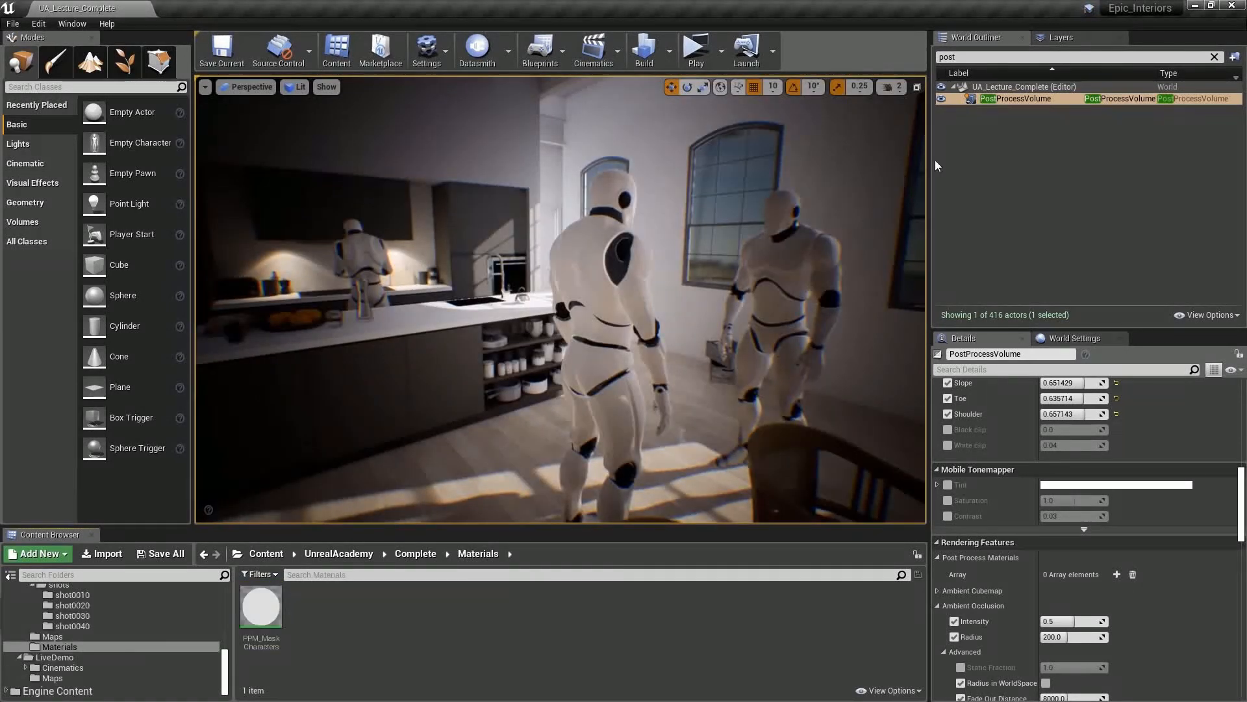
Add an element to the PostProcessVolume's Post Process Materials array and set its type to Asset reference
{"action": "left_click", "coordinate": [1015, 100]}
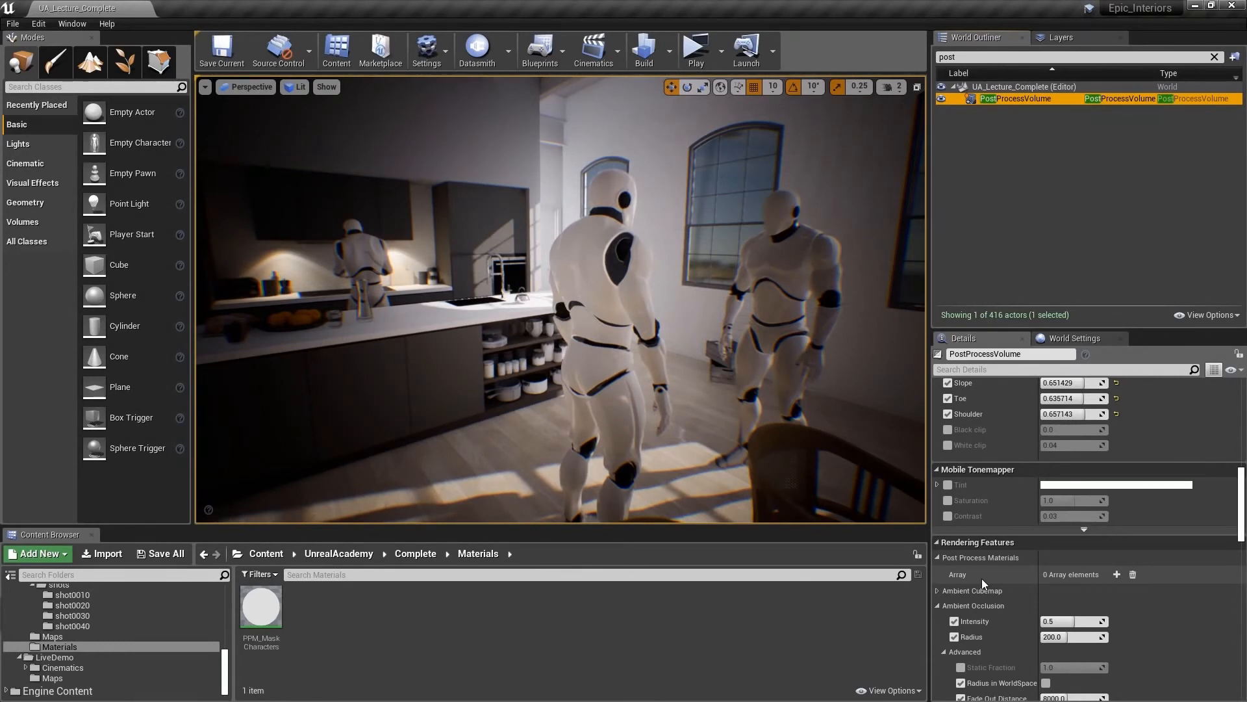
{"action": "left_click", "coordinate": [1117, 574]}
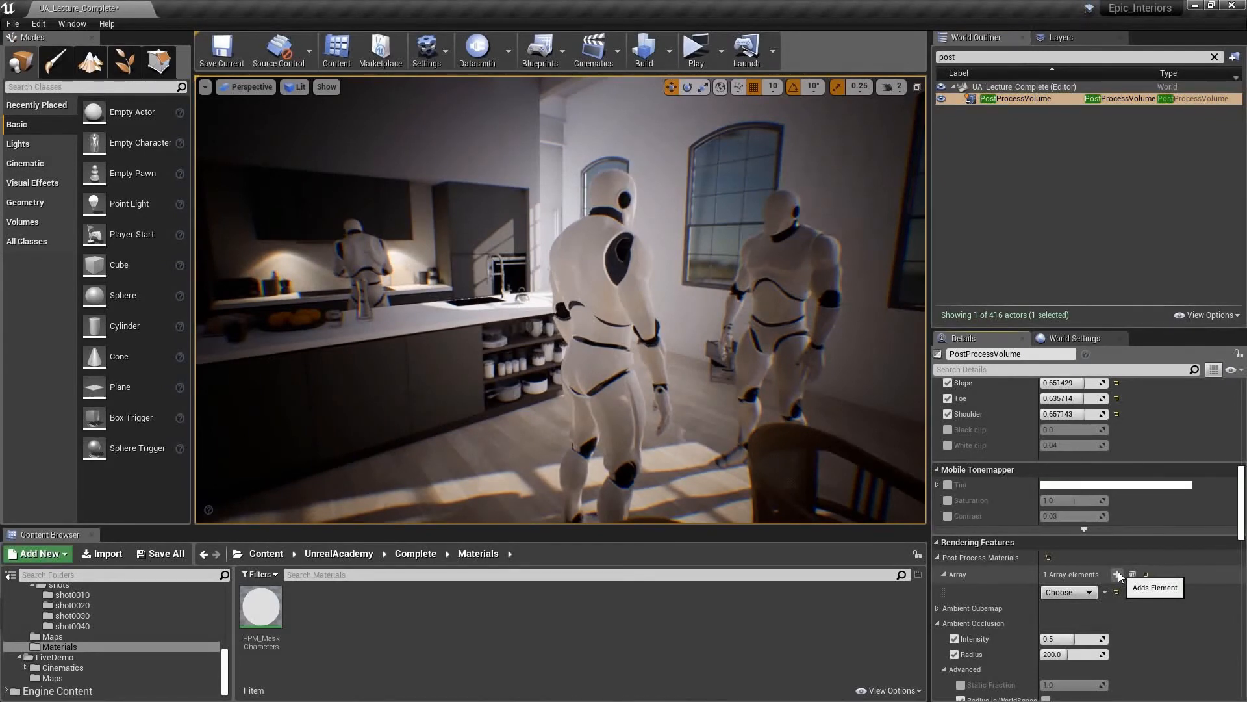
{"action": "left_click", "coordinate": [1083, 594]}
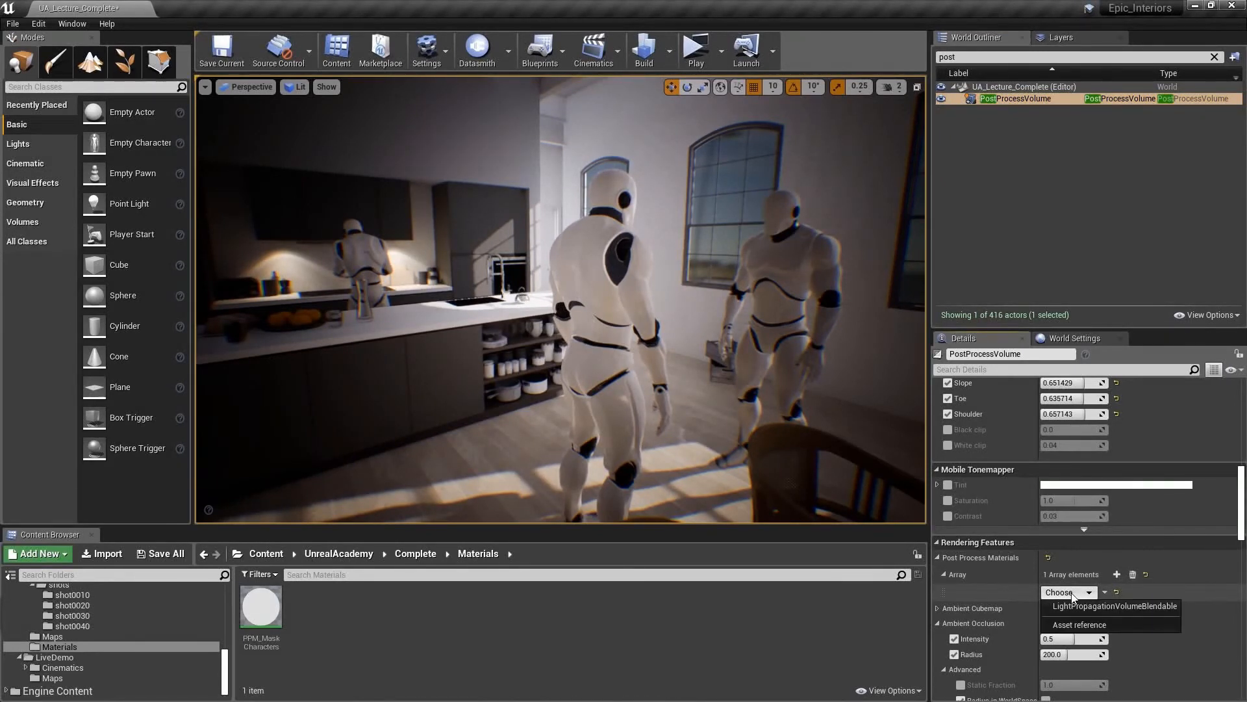
{"action": "left_click", "coordinate": [1080, 624]}
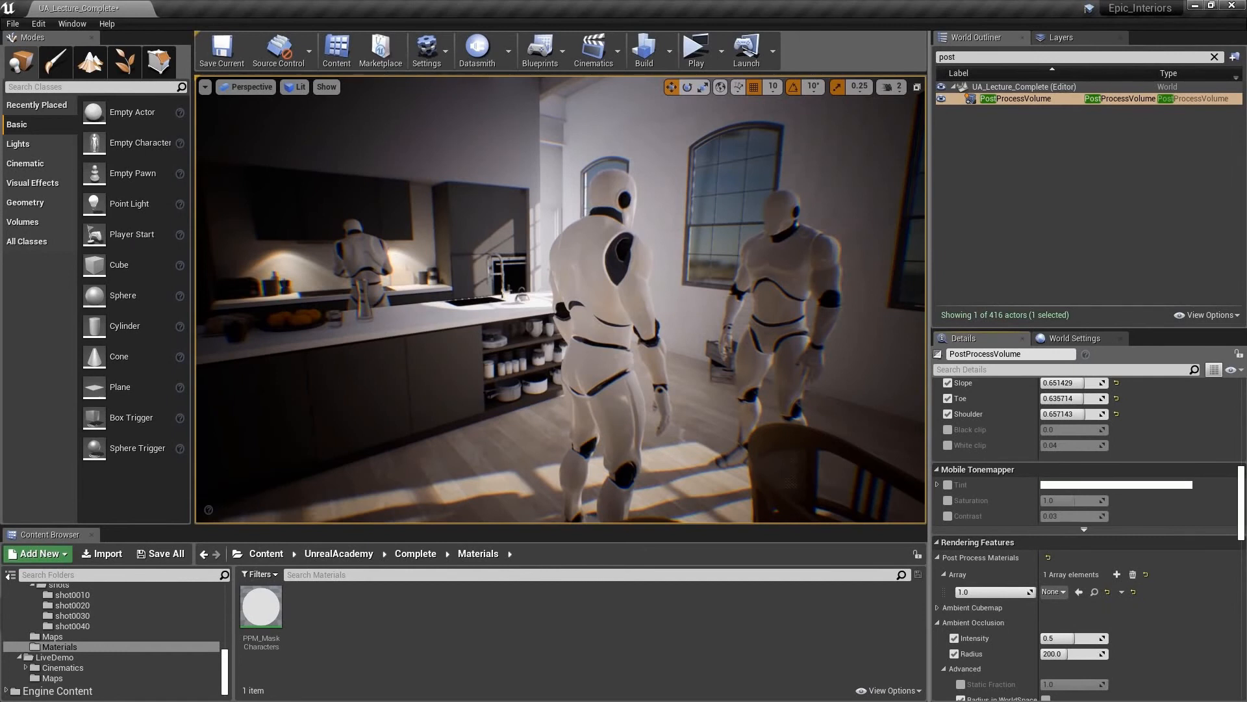
Create a new material named PPM_BlackWhiteHighlight in the Complete/Materials folder
{"action": "right_click", "coordinate": [373, 622]}
{"action": "left_click", "coordinate": [415, 347]}
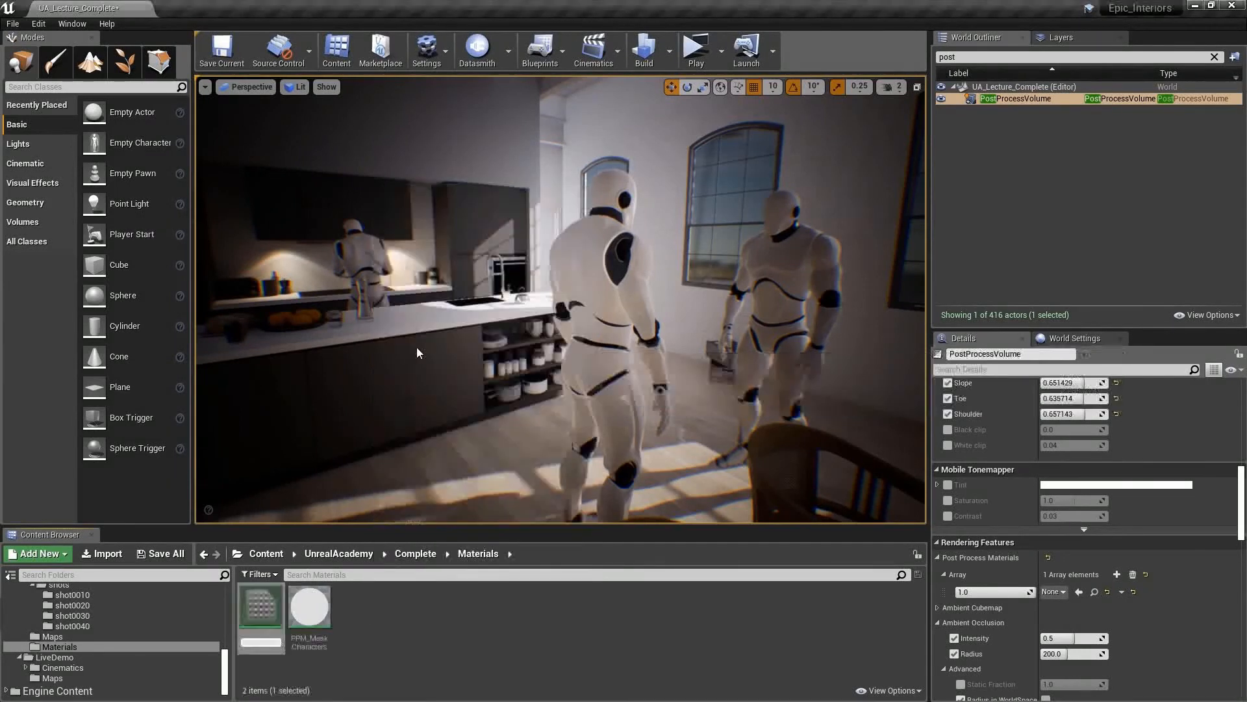
{"action": "type", "text": "PPM_BlackWhiteHighlight"}
{"action": "key", "text": "Return"}
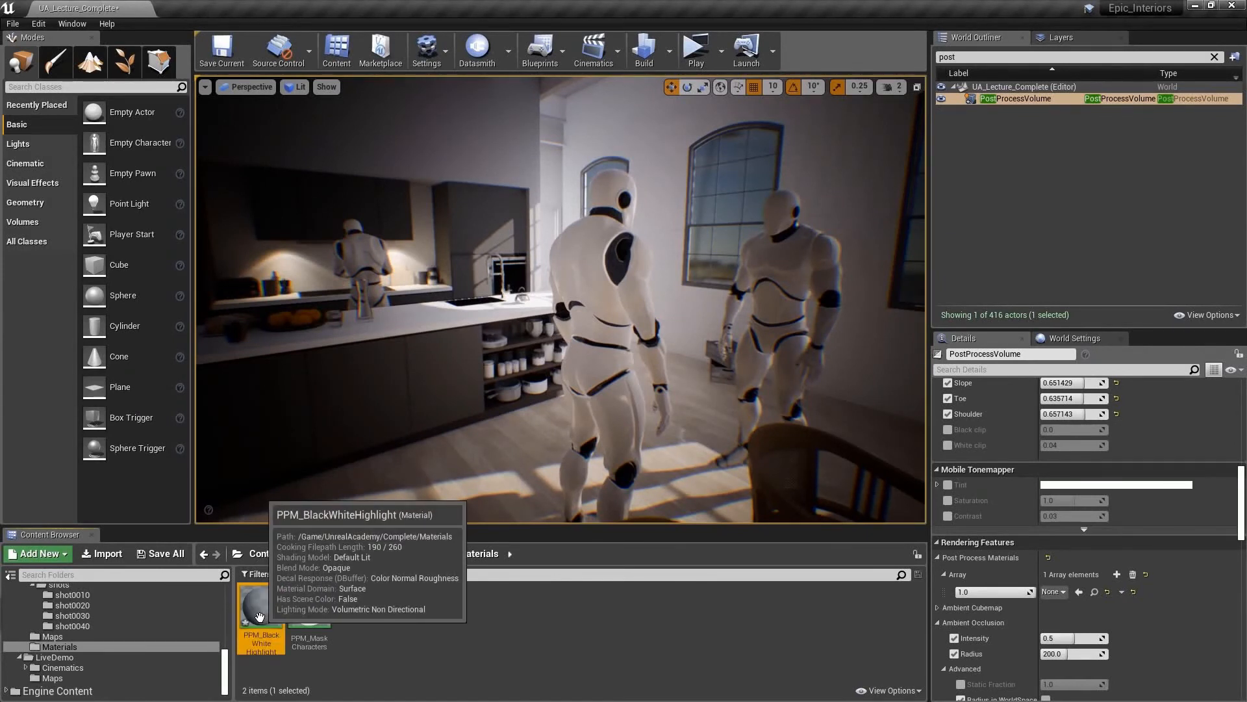
Open the PPM_BlackWhiteHighlight material for editing and set its Material Domain to Post Process
{"action": "double_click", "coordinate": [259, 616]}
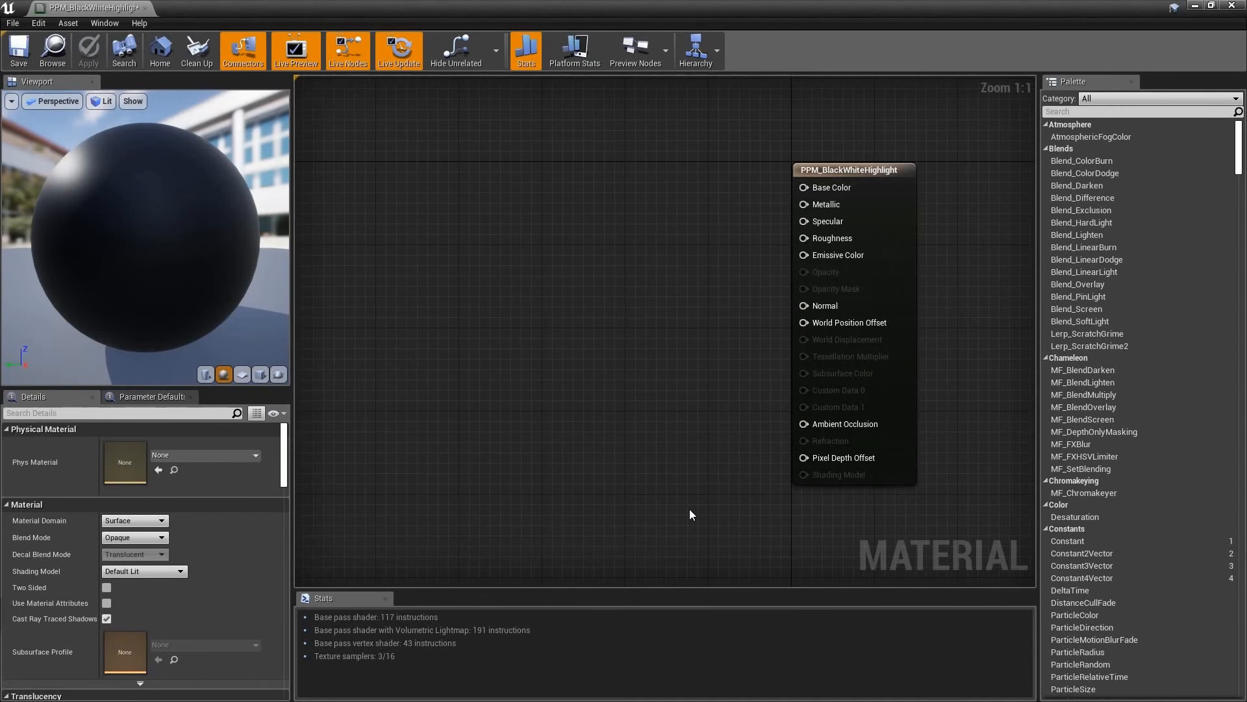
{"action": "left_click", "coordinate": [135, 520]}
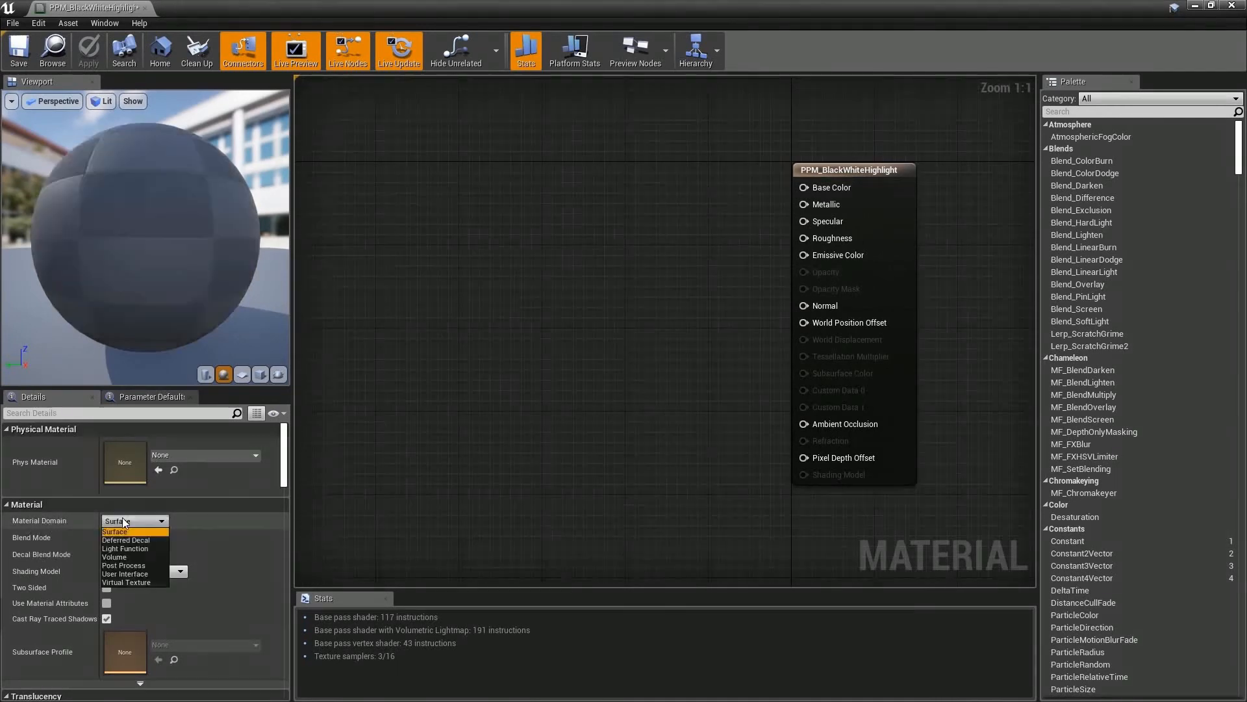
{"action": "left_click", "coordinate": [127, 565]}
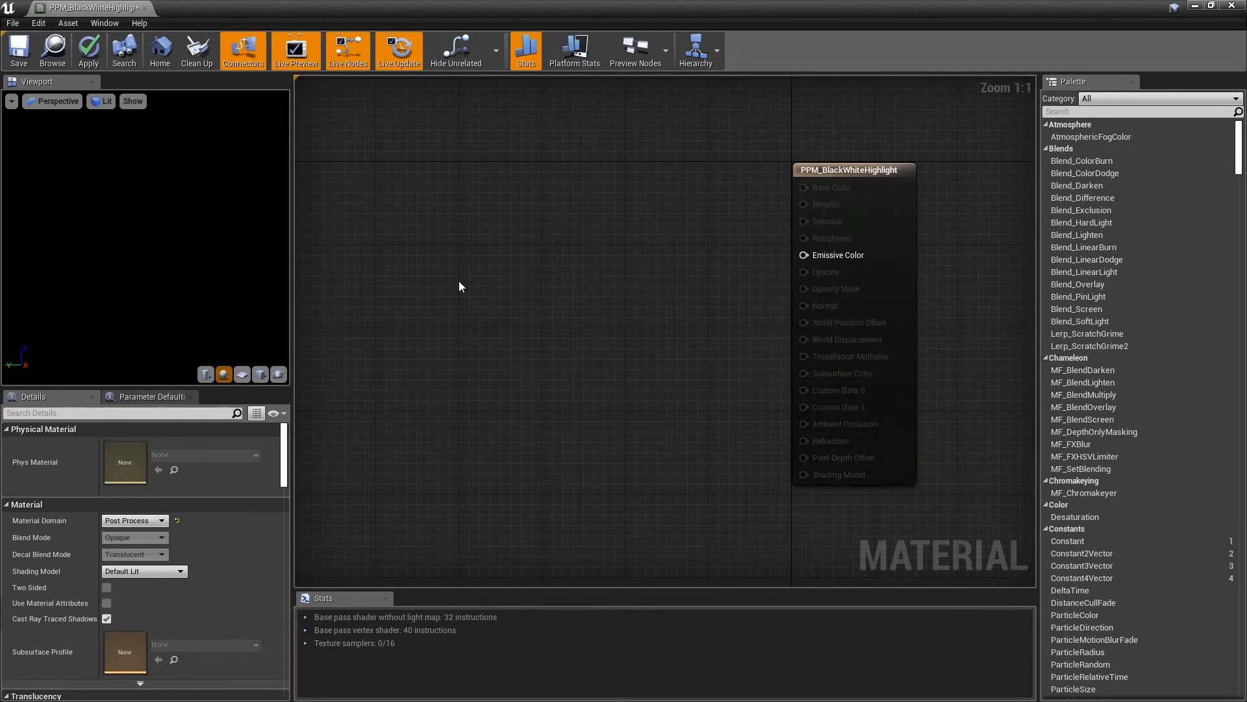
Add a SceneTexture node to the material graph, set its Scene Texture Id to PostProcessInput0 and move it further from the material's output node
{"action": "right_click", "coordinate": [416, 210]}
{"action": "type", "text": "scen"}
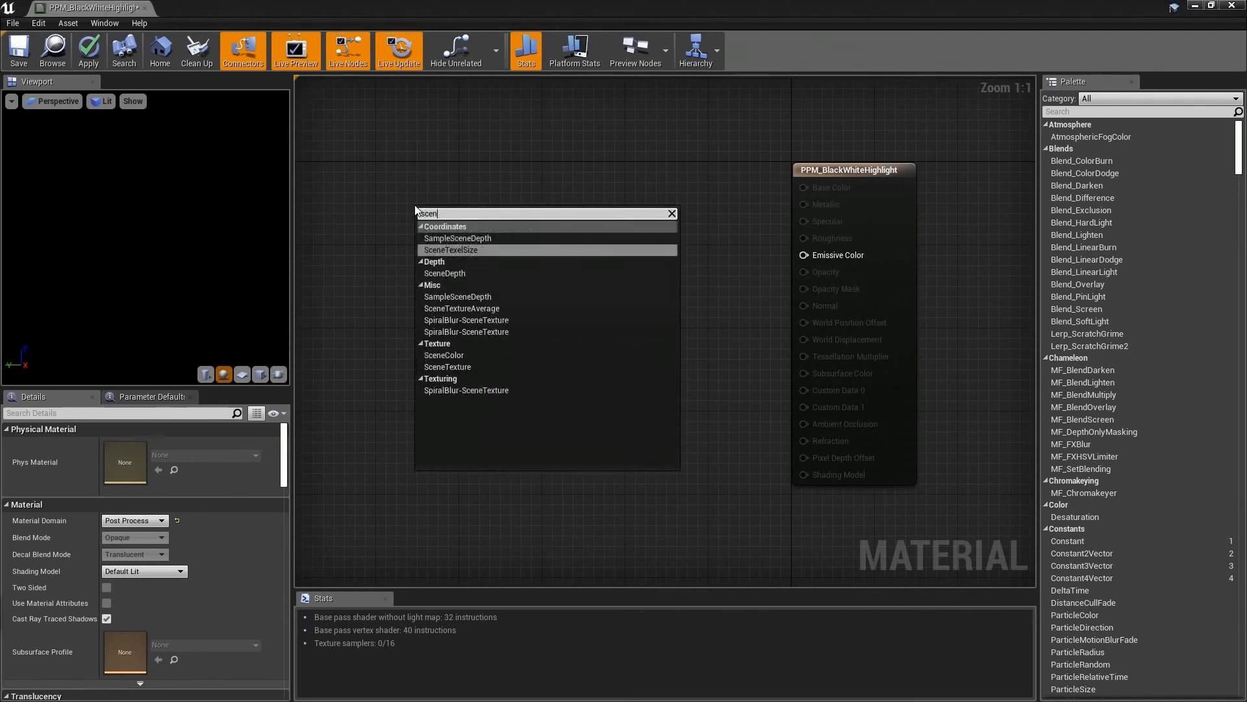
{"action": "type", "text": "etexture"}
{"action": "key", "text": "Return"}
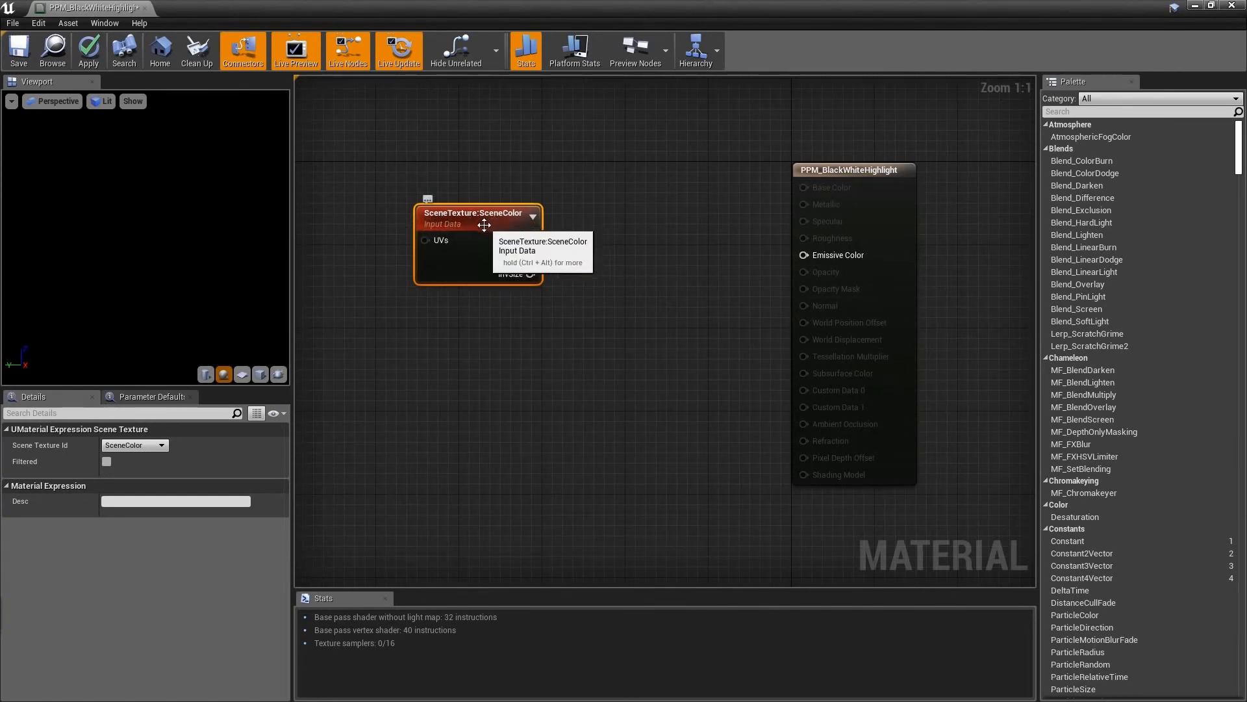
{"action": "left_click", "coordinate": [155, 446]}
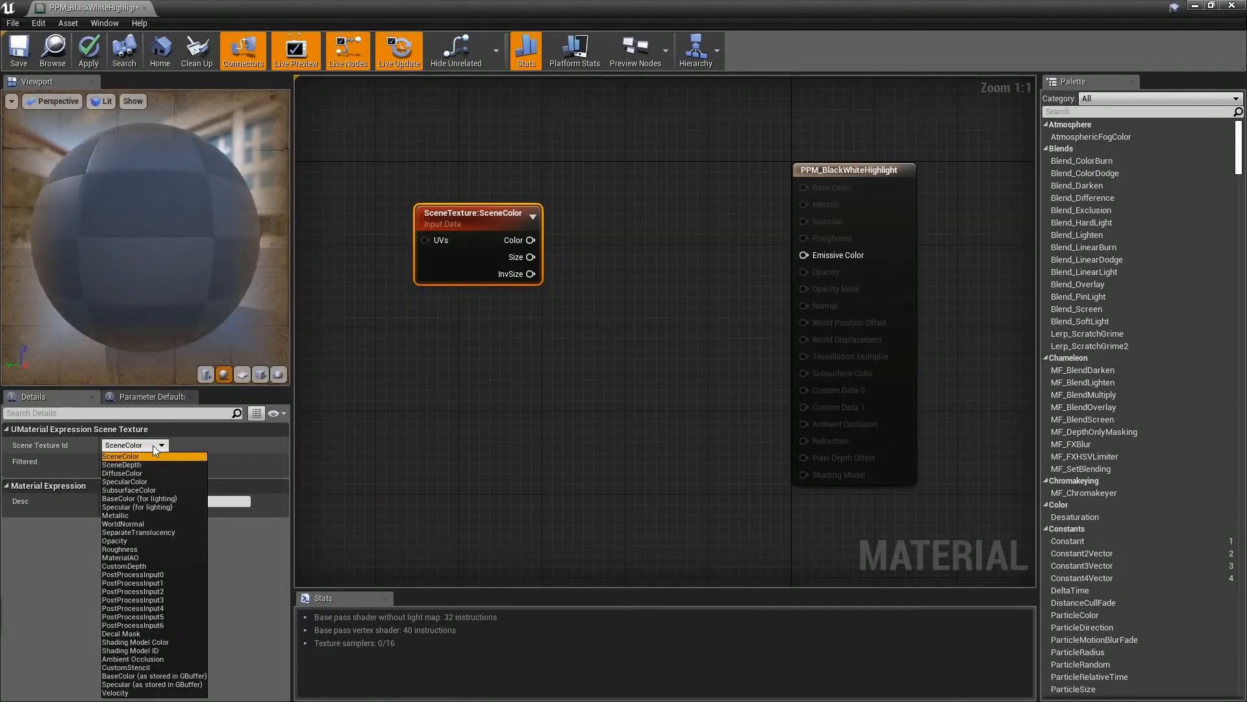
{"action": "left_click", "coordinate": [144, 576]}
{"action": "left_click_drag", "start_coordinate": [517, 218], "coordinate": [457, 185]}
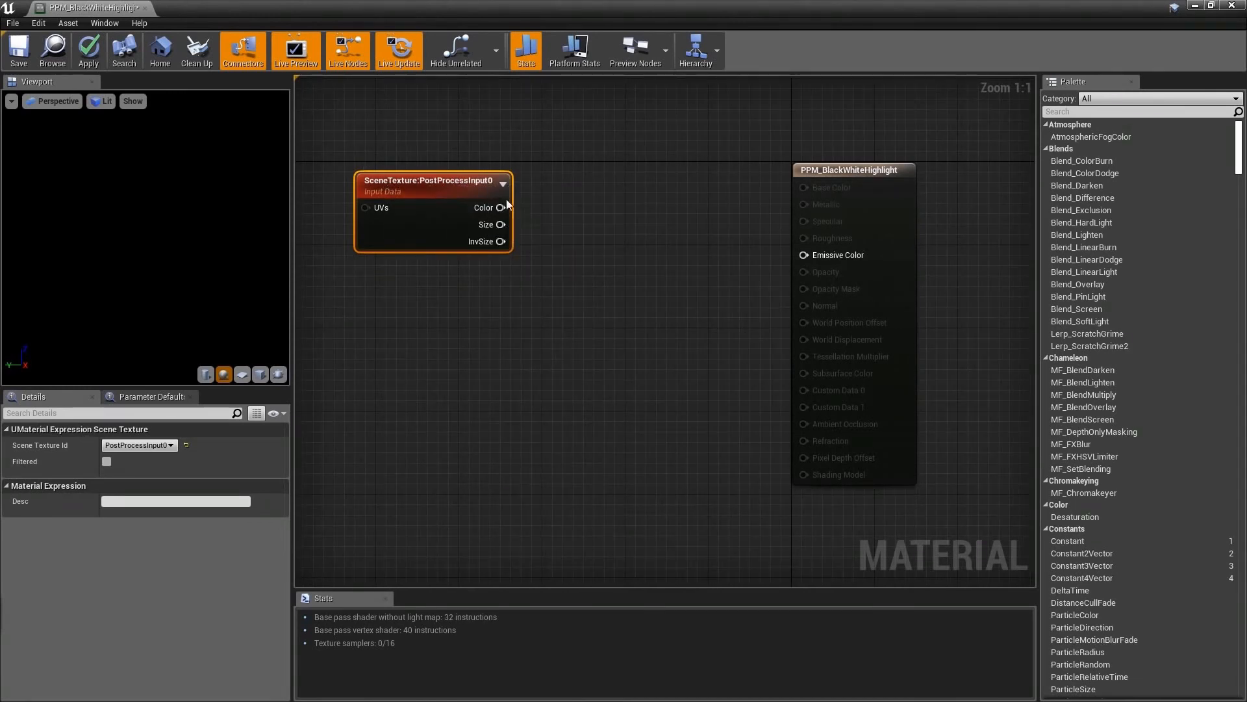
Route the SceneTexture Color output through a new Desaturation node into Emissive Color and save the material
{"action": "left_click_drag", "start_coordinate": [500, 207], "coordinate": [579, 213]}
{"action": "type", "text": "desatur"}
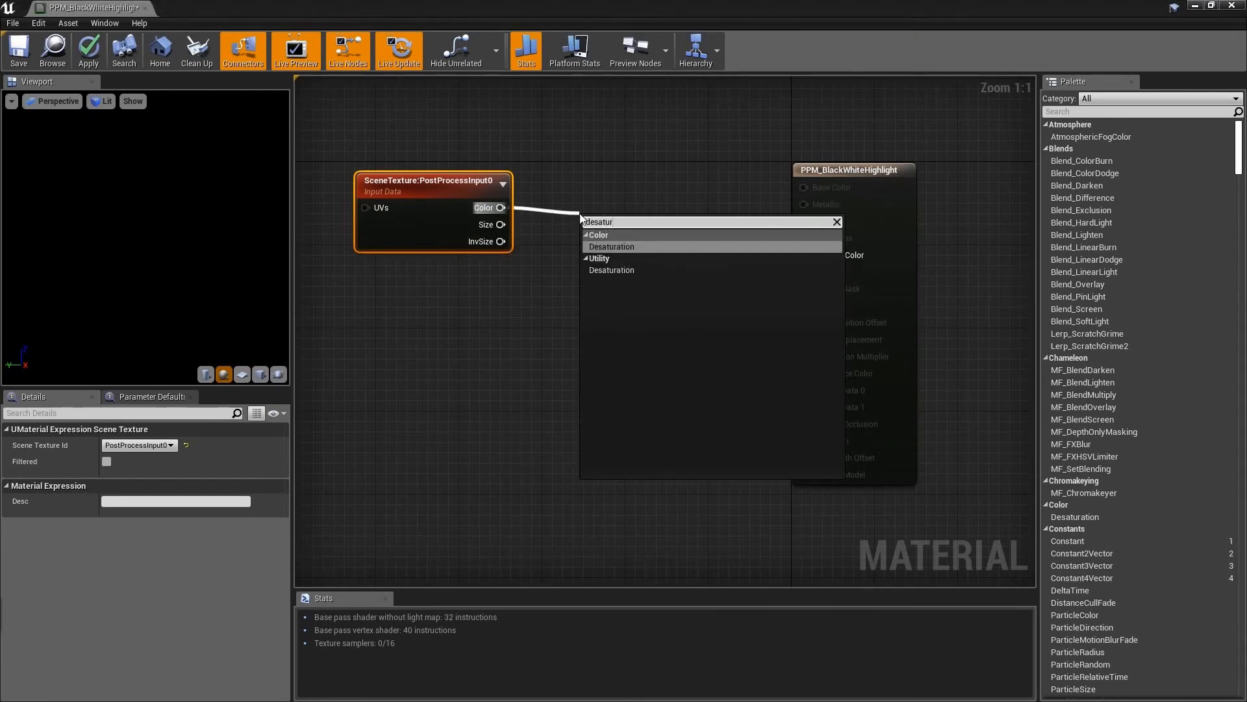
{"action": "key", "text": "Return"}
{"action": "left_click_drag", "start_coordinate": [646, 239], "coordinate": [810, 254]}
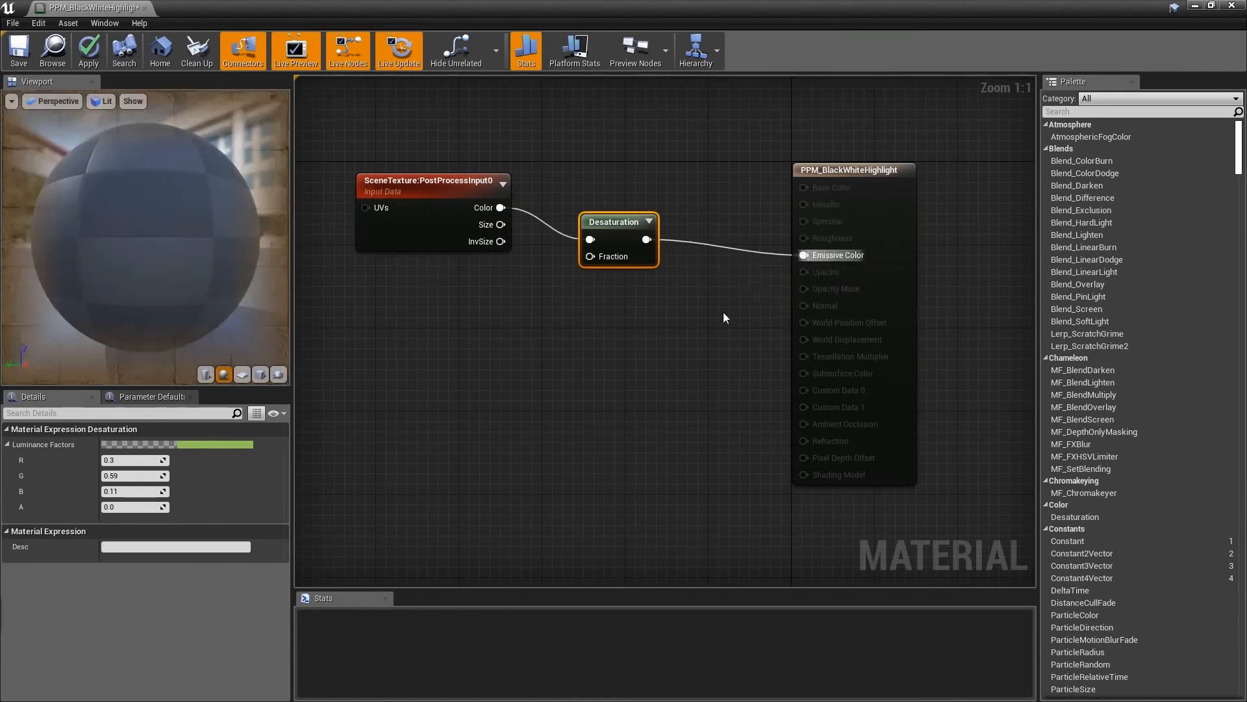
{"action": "left_click", "coordinate": [19, 50]}
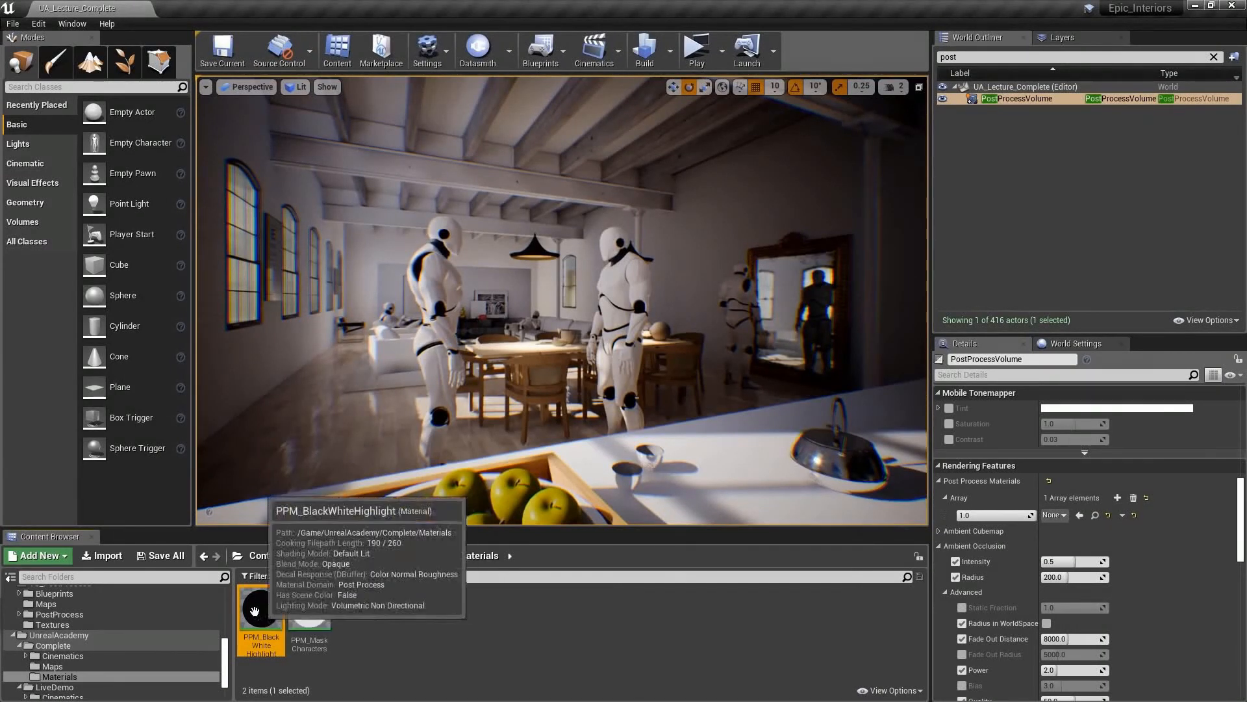
Assign PPM_BlackWhiteHighlight to the volume's Post Process Materials array element and inspect the fruit on the kitchen counter
{"action": "left_click_drag", "start_coordinate": [254, 610], "coordinate": [1082, 522]}
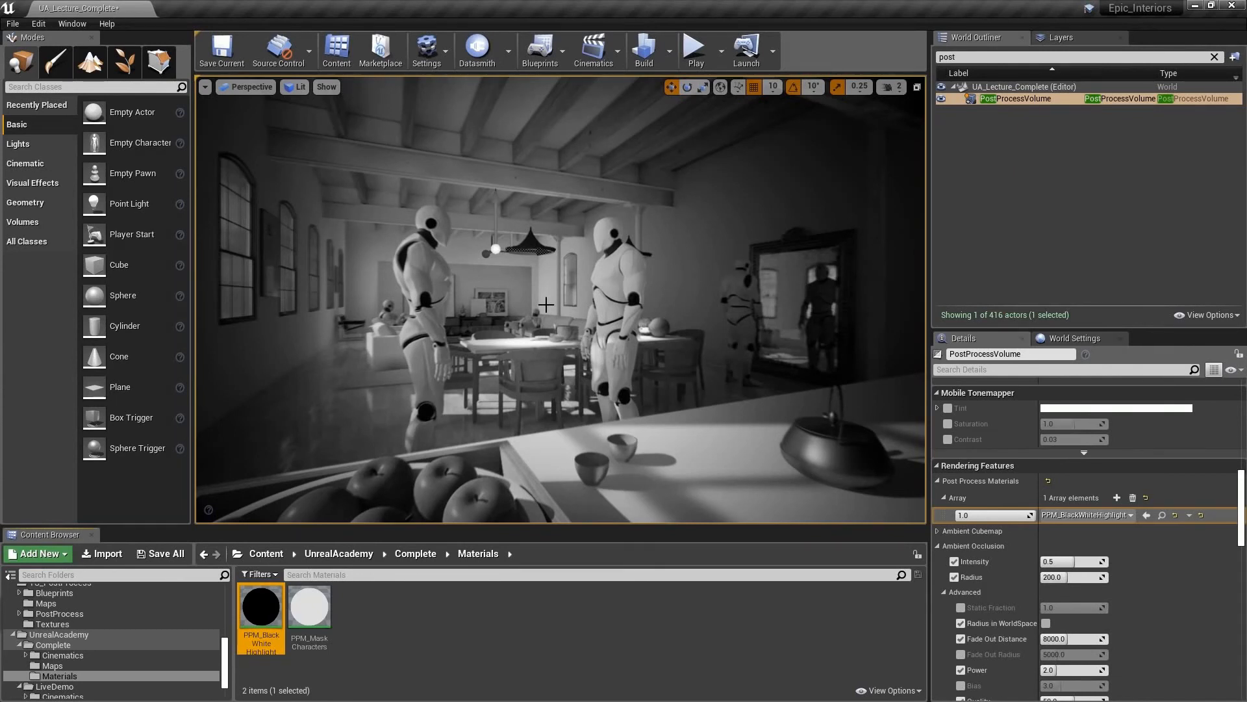
{"action": "right_click_drag", "start_coordinate": [537, 348], "coordinate": [753, 348]}
{"action": "key", "text": "w"}
{"action": "right_click_drag", "start_coordinate": [578, 361], "coordinate": [682, 367]}
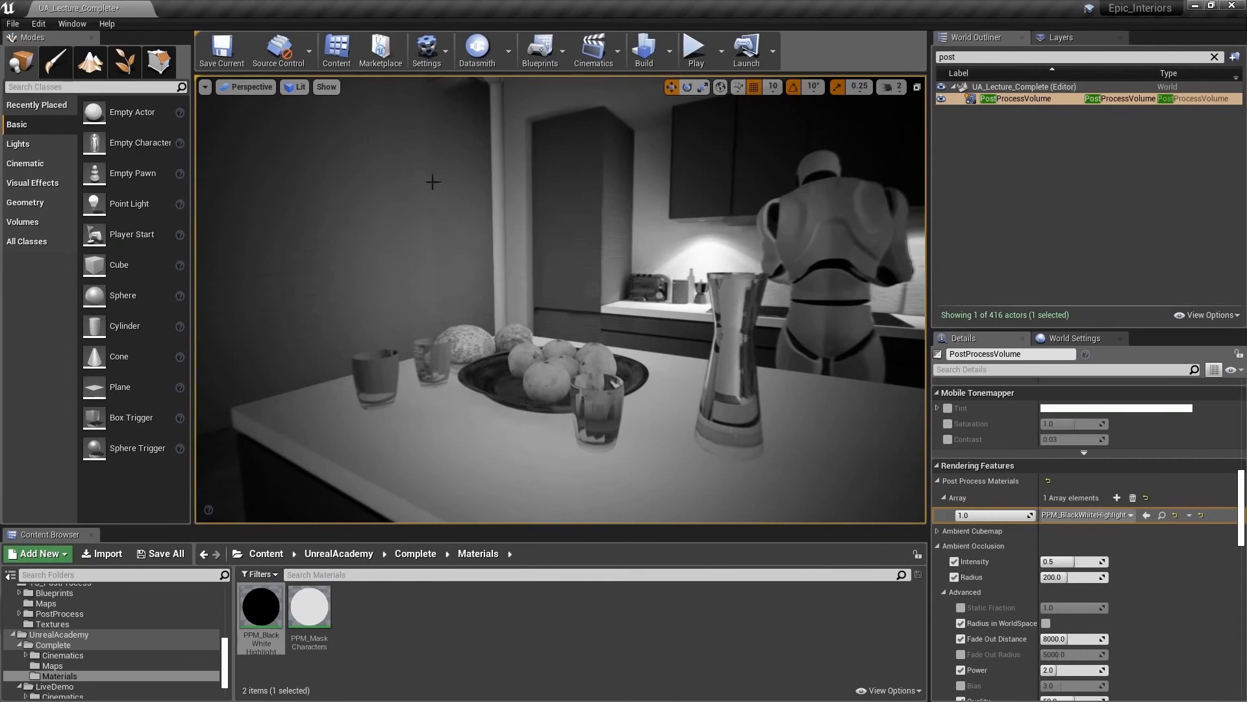
In the project's Rendering settings, set Custom Depth-Stencil Pass to Enabled with Stencil
{"action": "left_click", "coordinate": [432, 57]}
{"action": "left_click", "coordinate": [451, 105]}
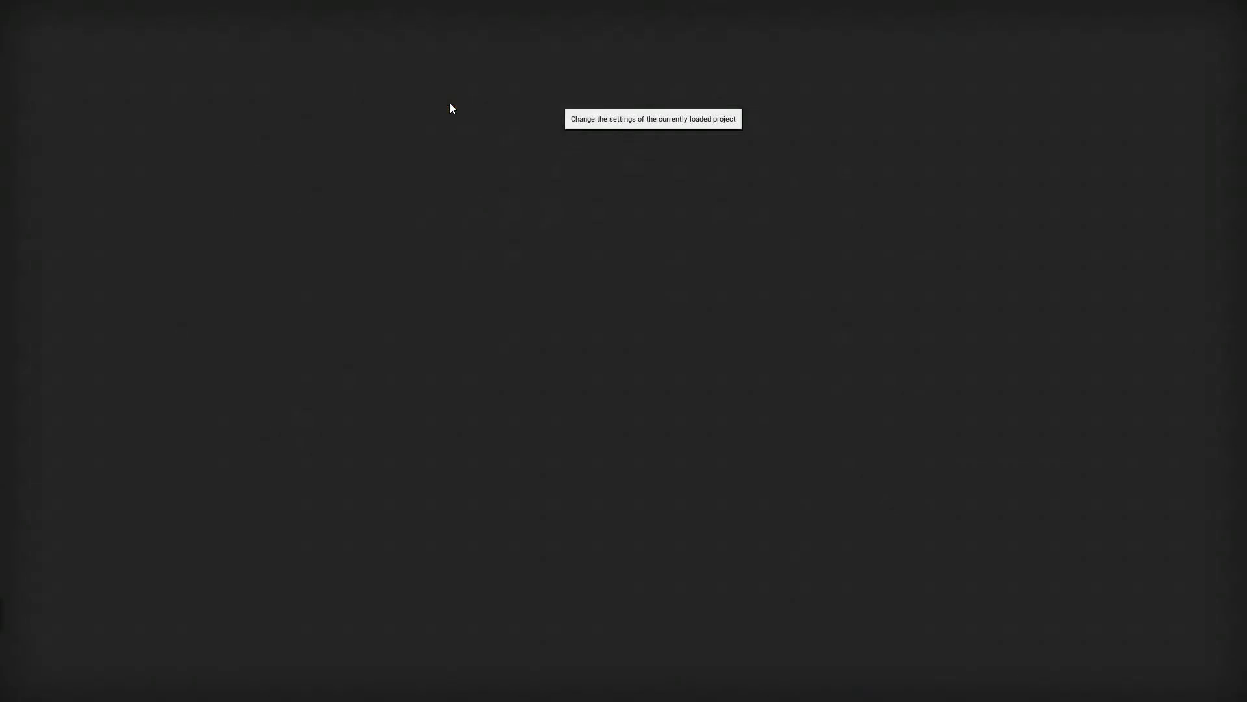
{"action": "scroll", "coordinate": [173, 286], "scroll_direction": "down", "scroll_amount": 6}
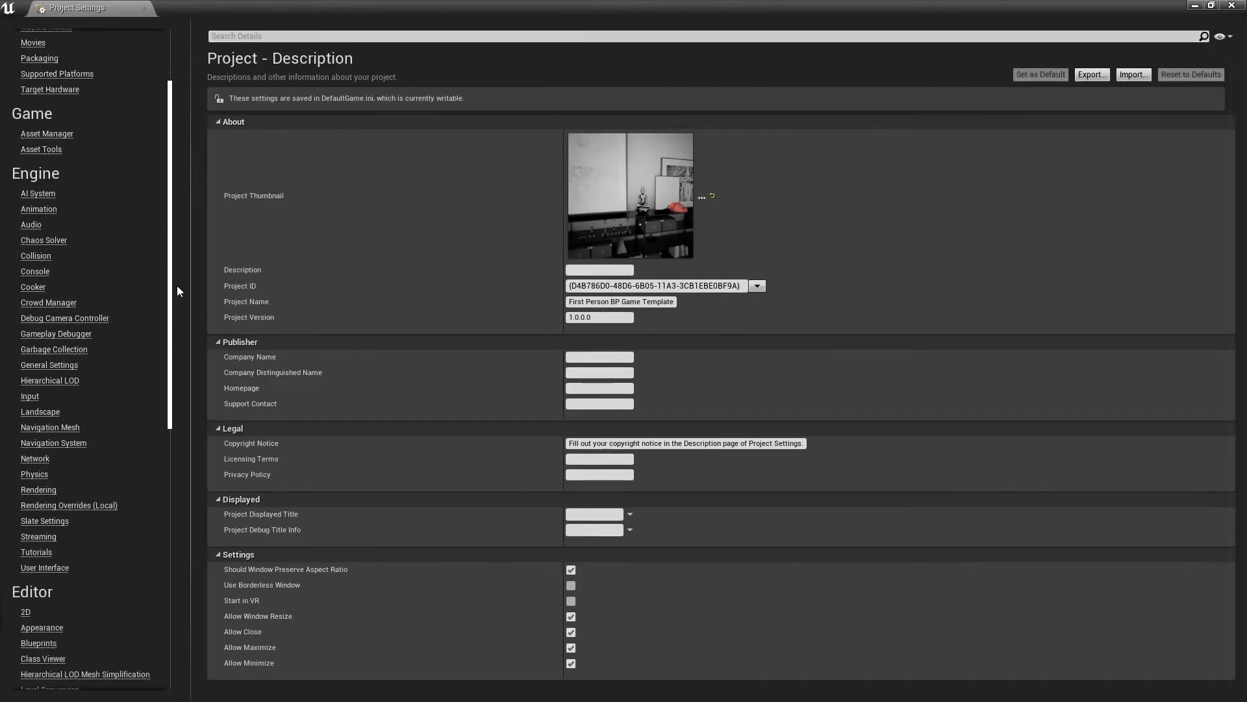
{"action": "left_click", "coordinate": [48, 348]}
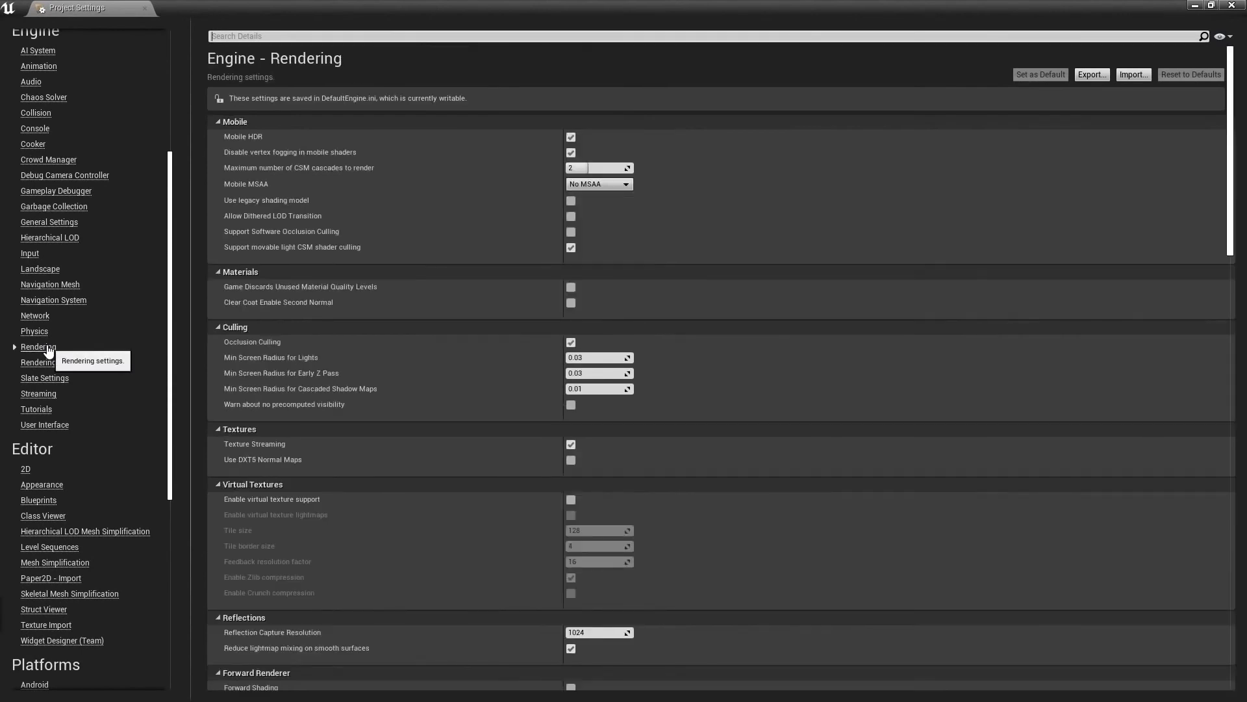
{"action": "left_click_drag", "start_coordinate": [1231, 68], "coordinate": [1215, 244]}
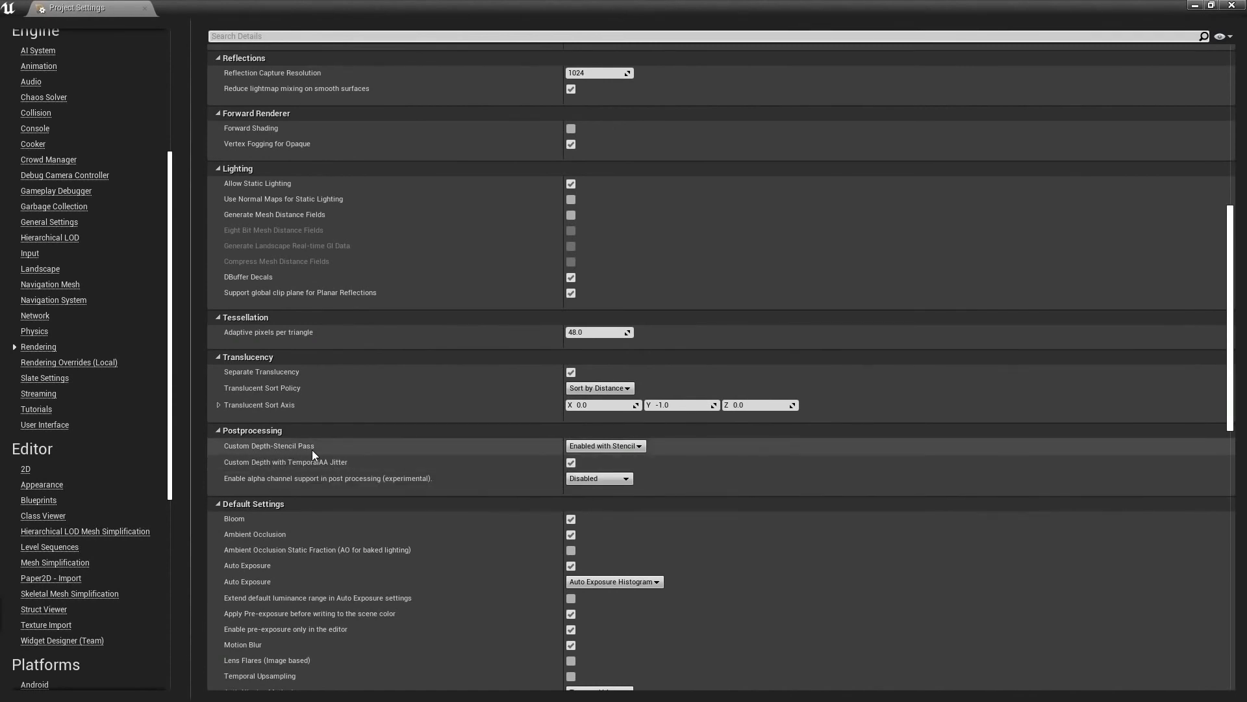
{"action": "left_click", "coordinate": [640, 446]}
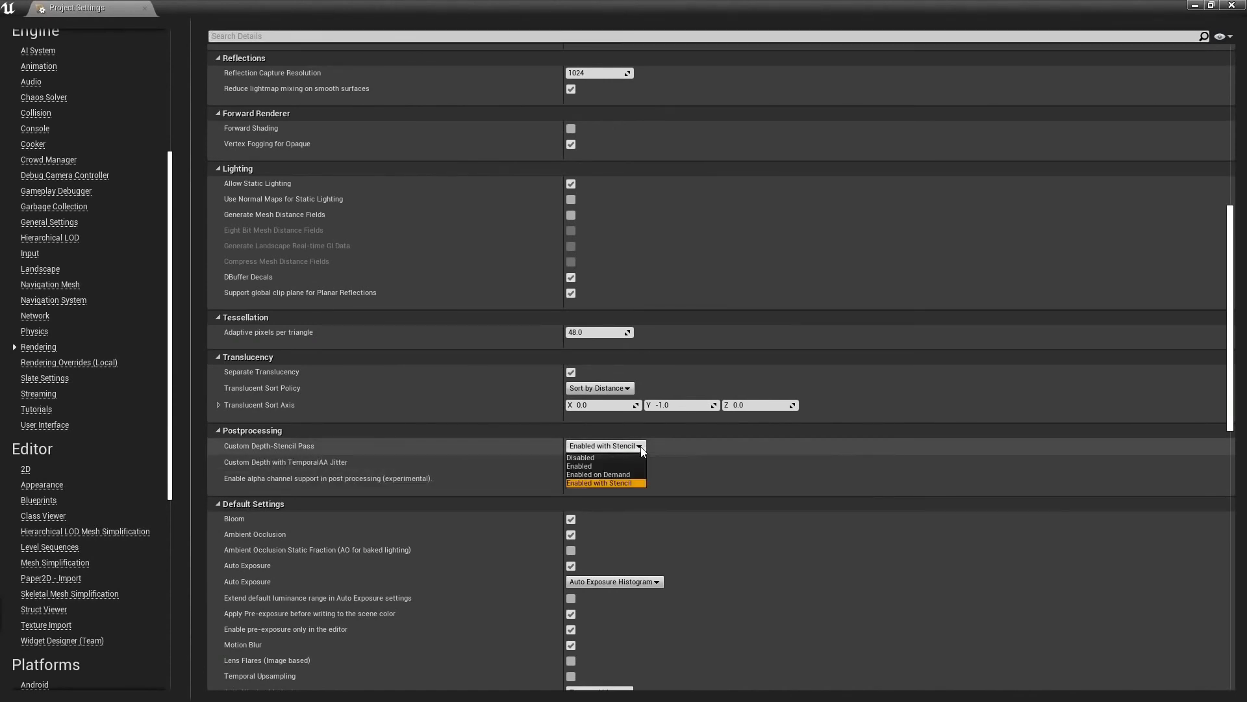
{"action": "left_click", "coordinate": [613, 481]}
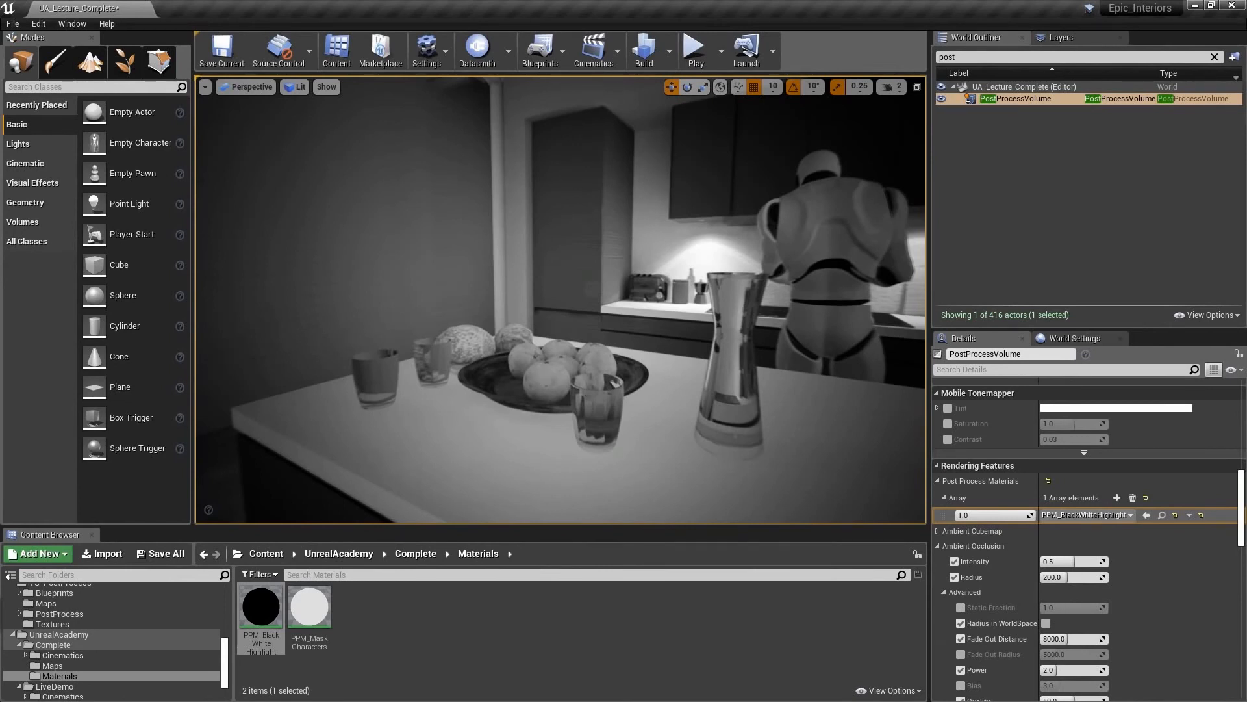
Select the pieces of fruit piled on the dark plate on the kitchen counter together
{"action": "left_click", "coordinate": [546, 379]}
{"action": "left_click", "coordinate": [526, 356], "text": "ctrl"}
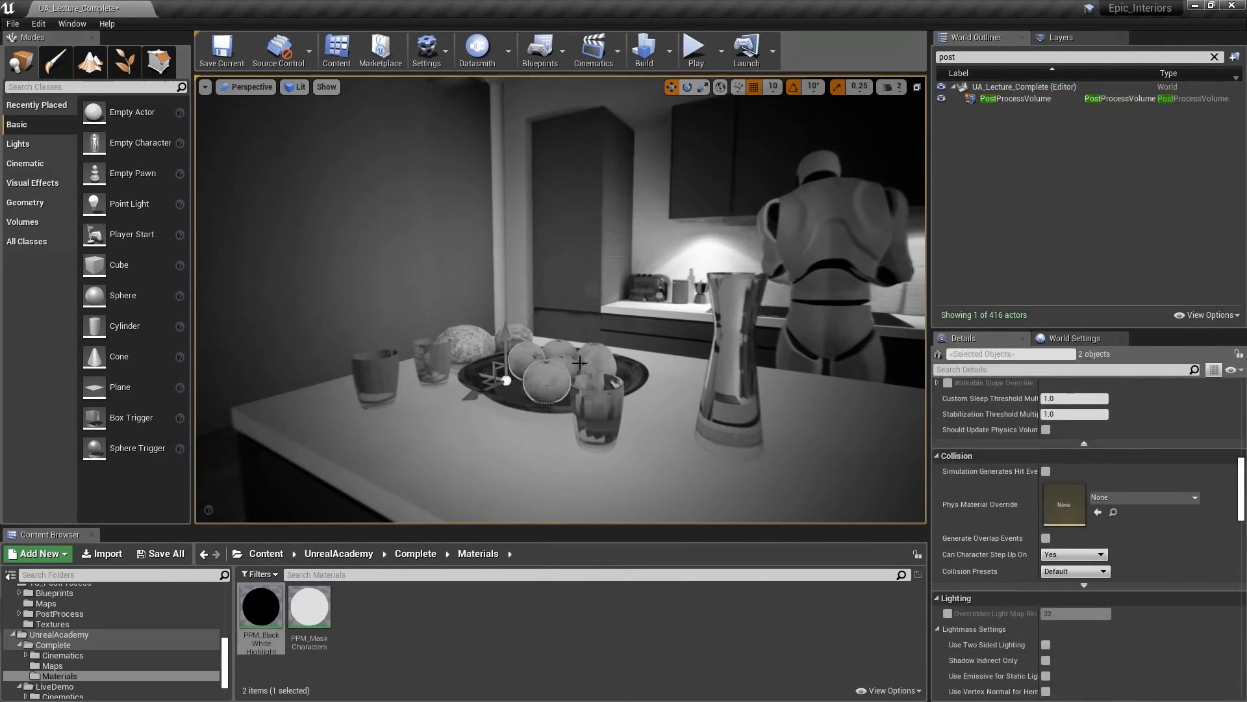
{"action": "left_click", "coordinate": [588, 360], "text": "ctrl"}
{"action": "left_click", "coordinate": [590, 350], "text": "ctrl"}
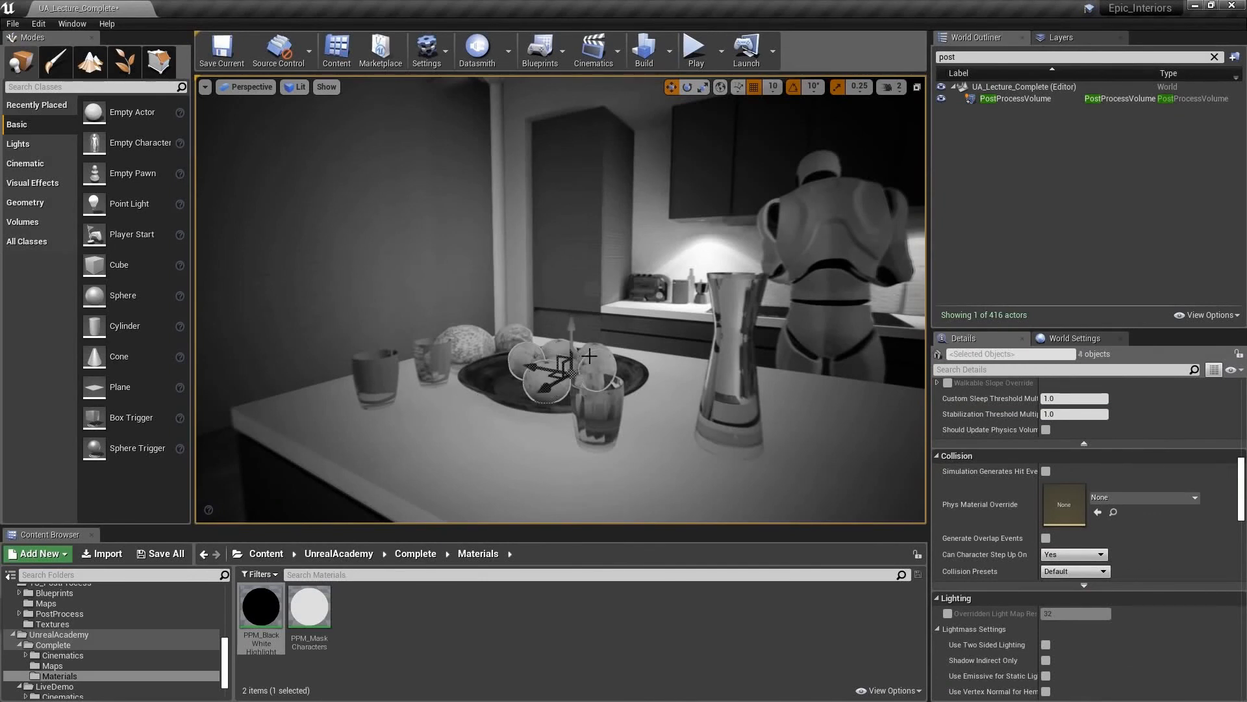
{"action": "left_click", "coordinate": [571, 365], "text": "ctrl"}
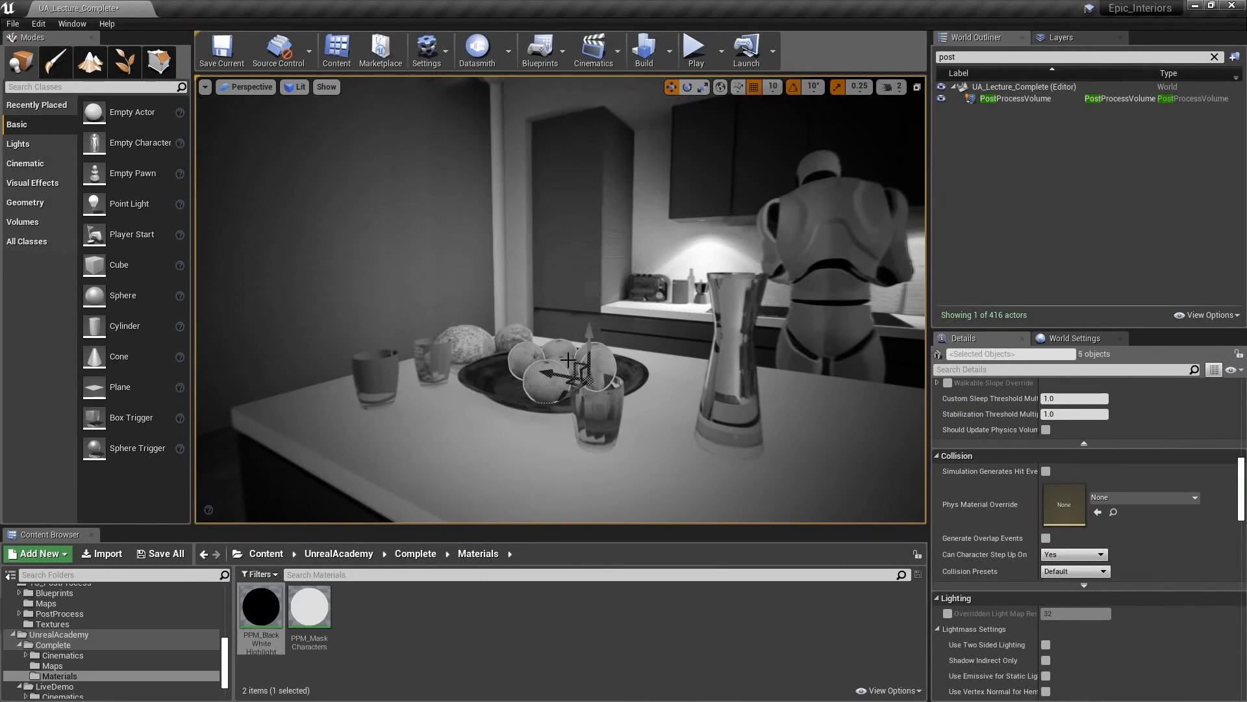
{"action": "left_click", "coordinate": [534, 389], "text": "ctrl"}
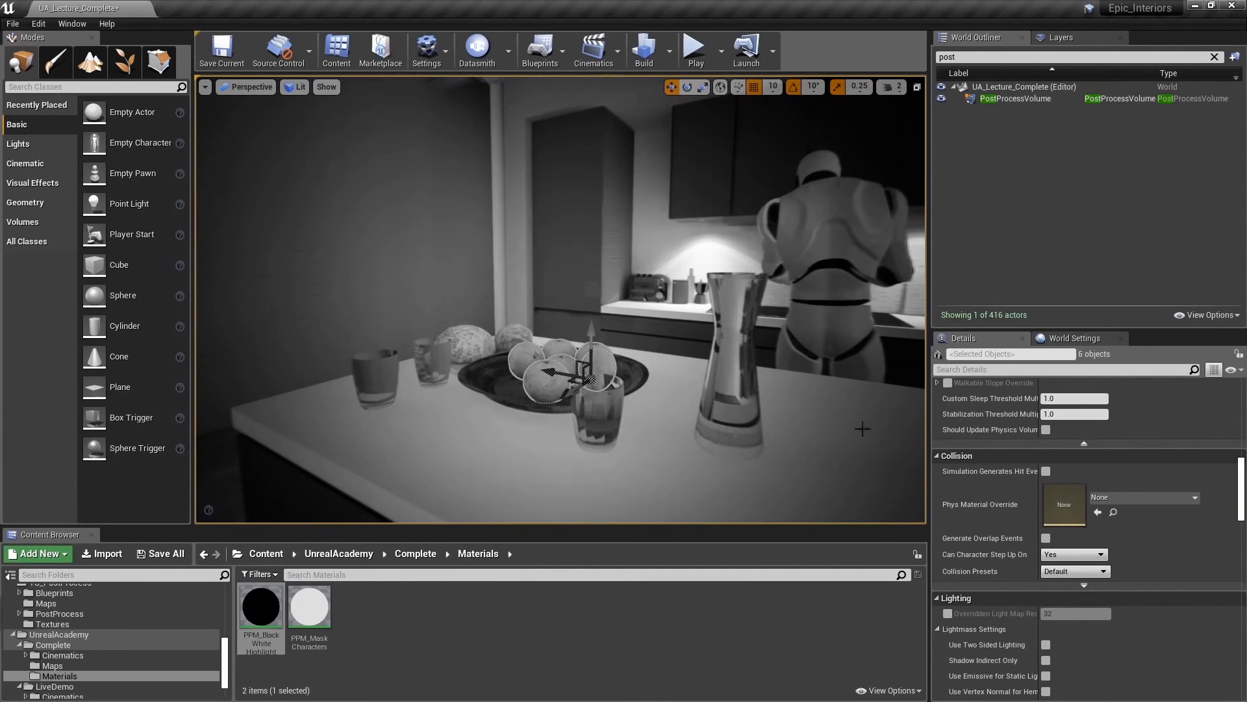
Enable Render CustomDepth Pass on the selected fruit and set the CustomDepth Stencil Value to 1
{"action": "left_click", "coordinate": [999, 369]}
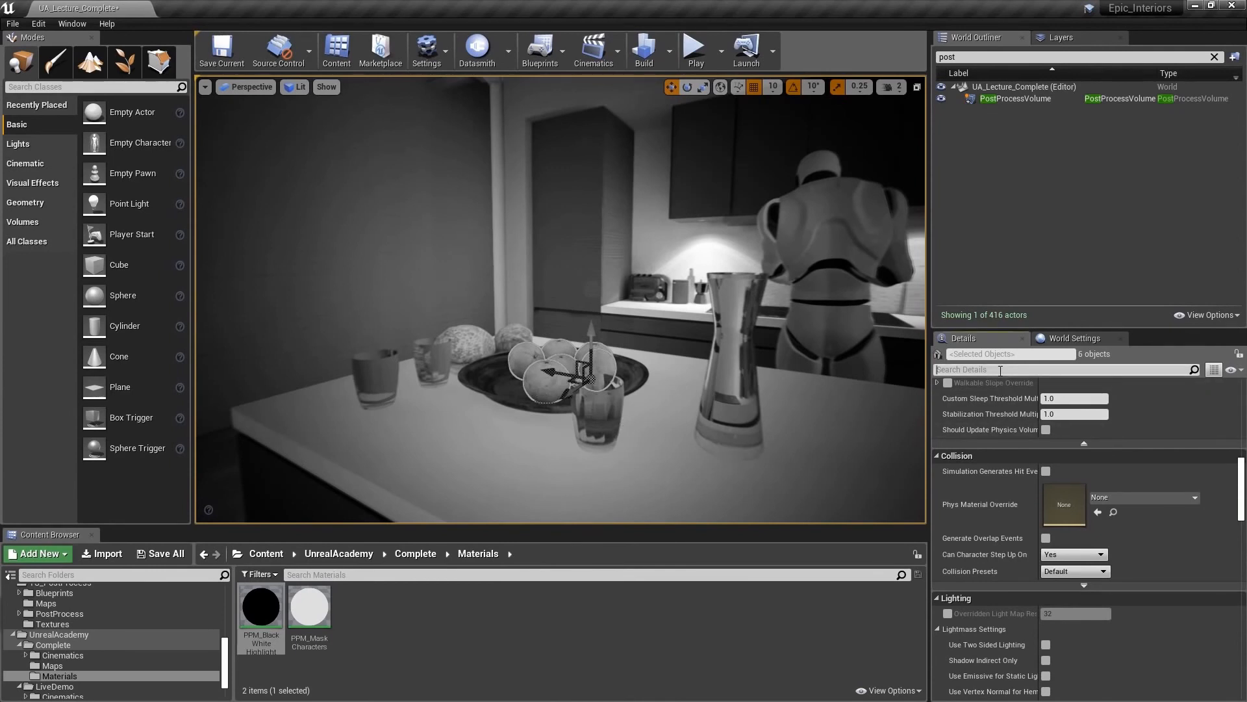
{"action": "type", "text": "custom"}
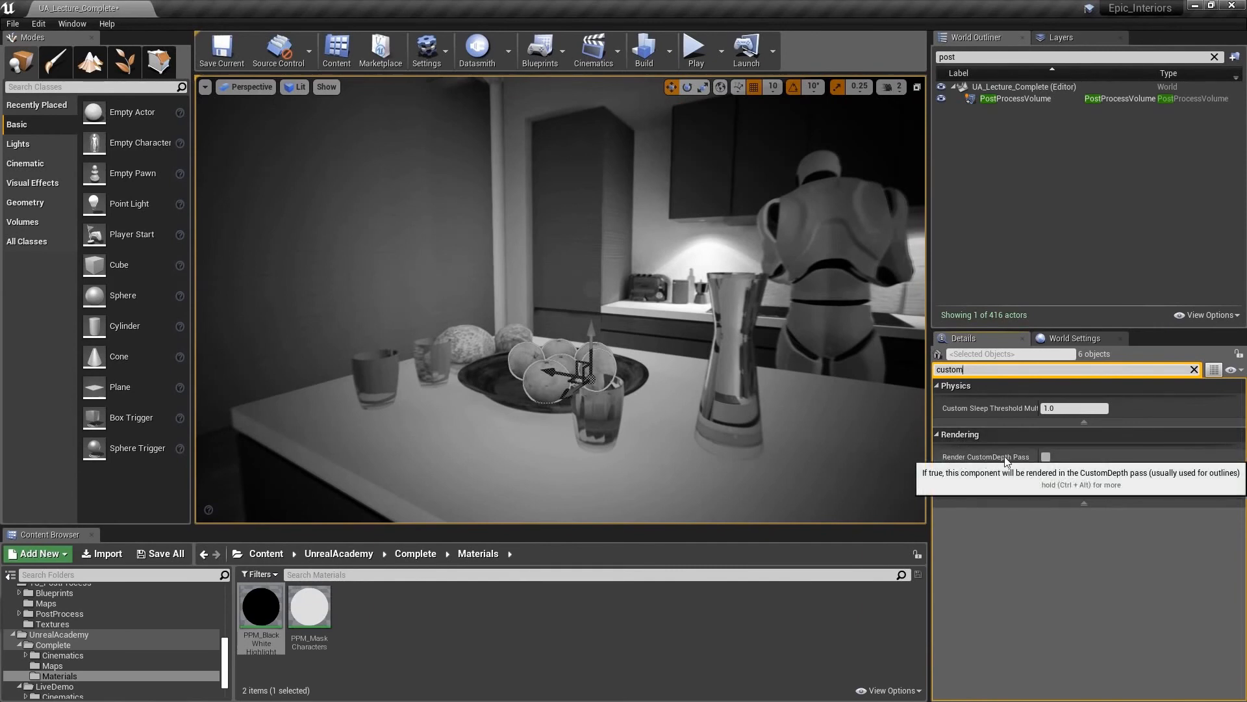
{"action": "left_click", "coordinate": [1044, 457]}
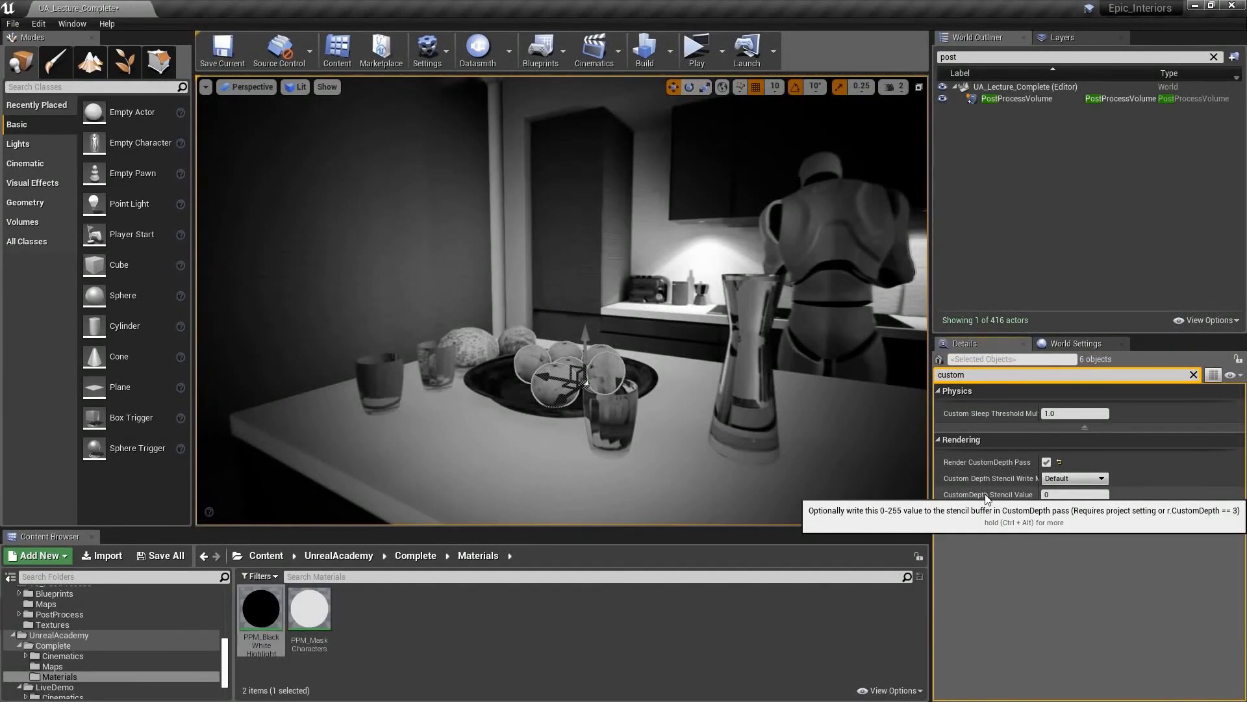
{"action": "left_click", "coordinate": [1054, 494]}
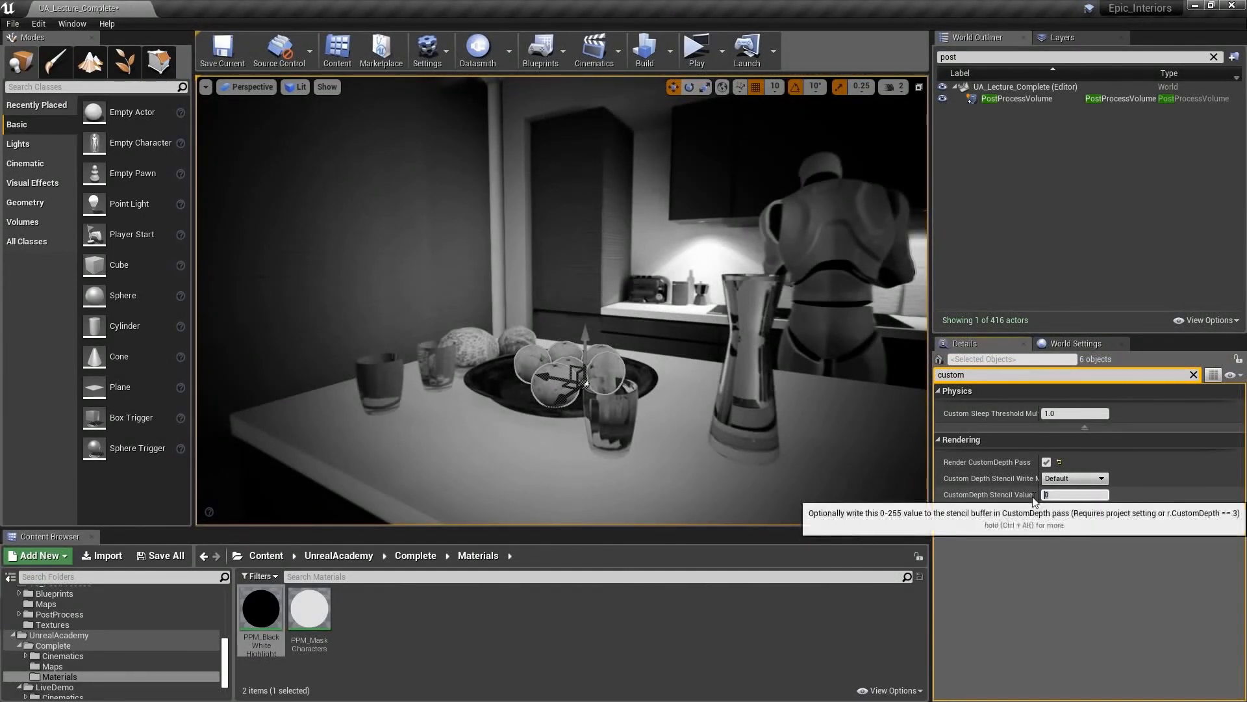
{"action": "type", "text": "1"}
{"action": "key", "text": "Return"}
Examine the fruit's stencil value in the custom stencil buffer visualization, and return the viewport to Lit mode
{"action": "left_click", "coordinate": [297, 90]}
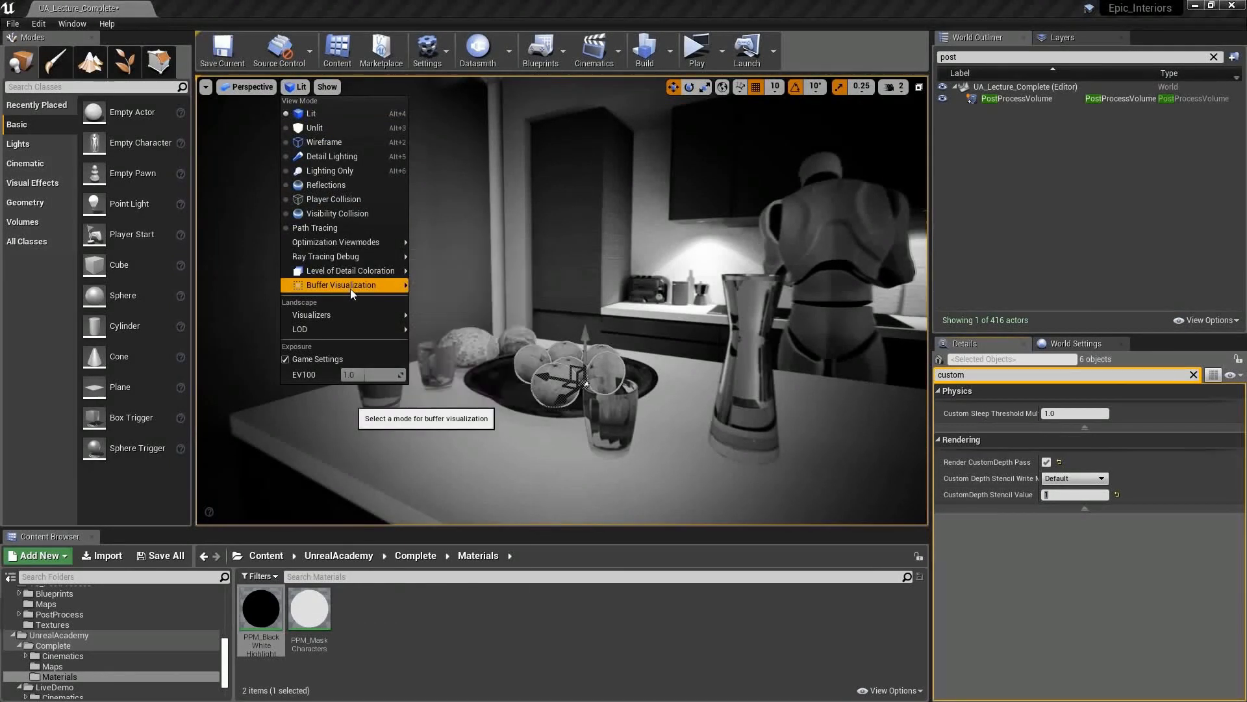
{"action": "mouse_move", "coordinate": [351, 290]}
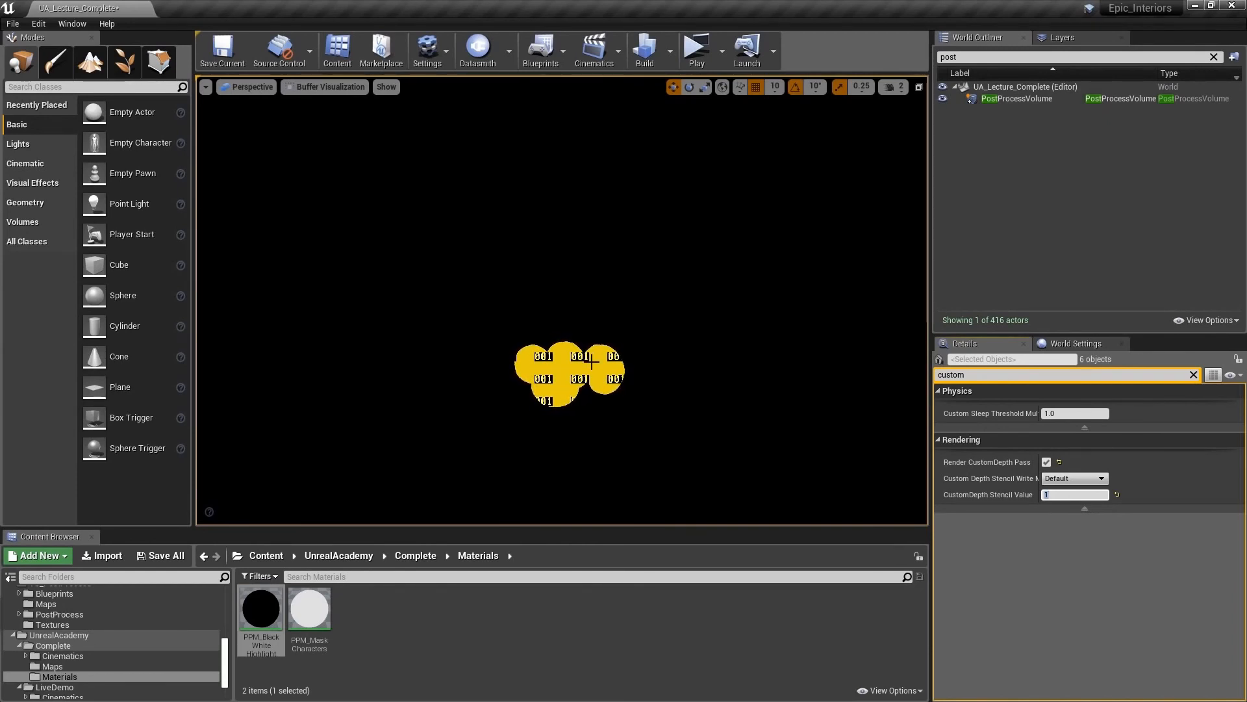
{"action": "left_click", "coordinate": [325, 87]}
{"action": "left_click", "coordinate": [308, 108]}
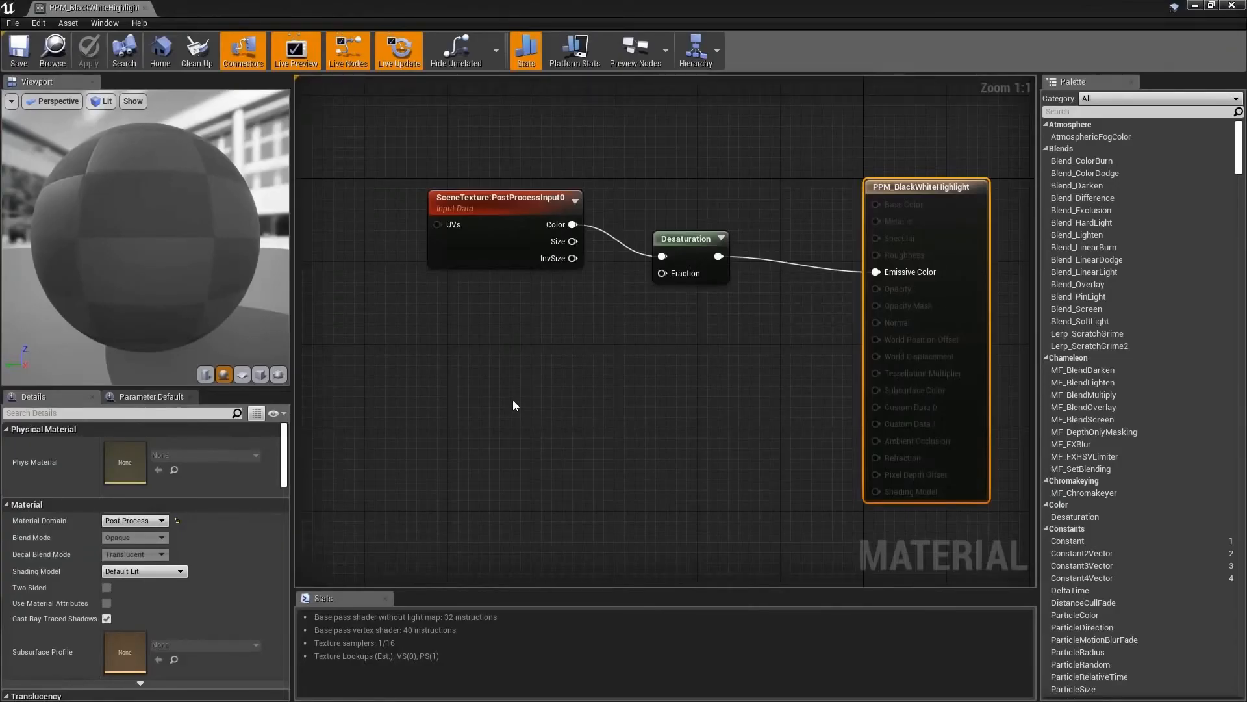
In PPM_BlackWhiteHighlight, duplicate the SceneTexture node, place the copy below the original, and set its Scene Texture Id to CustomStencil
{"action": "left_click", "coordinate": [464, 200]}
{"action": "key", "text": "ctrl+w"}
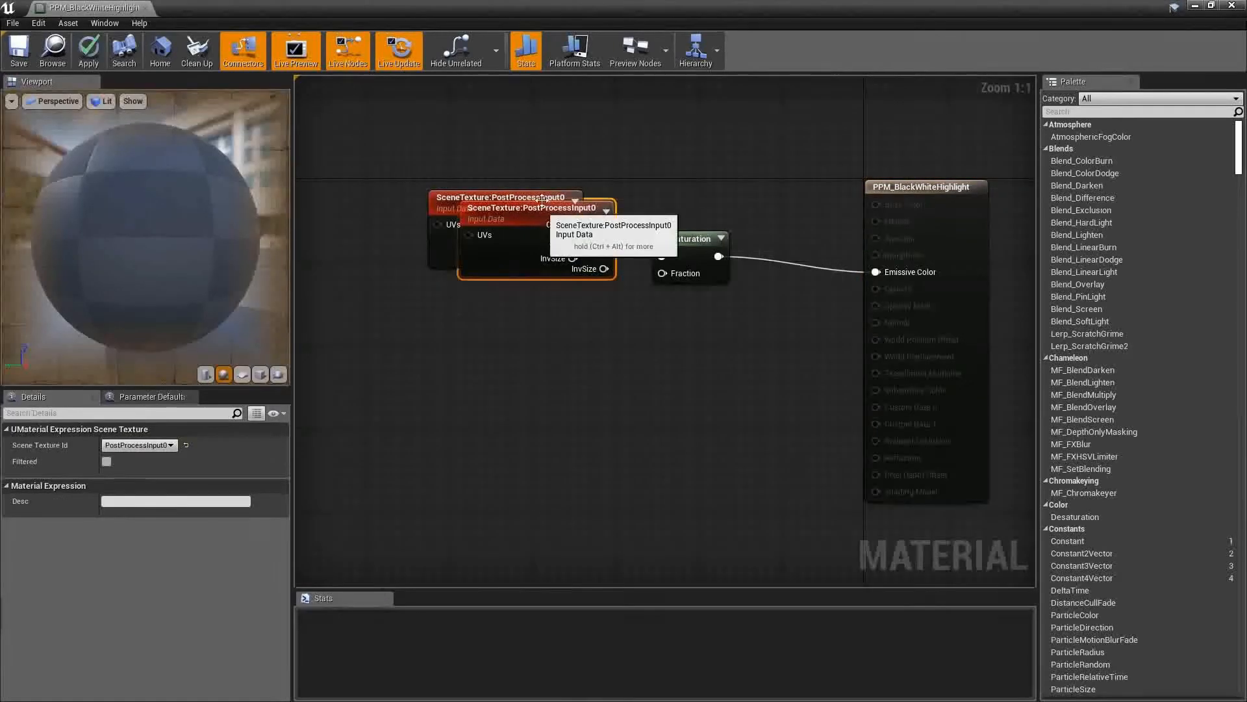
{"action": "left_click_drag", "start_coordinate": [462, 200], "coordinate": [463, 333]}
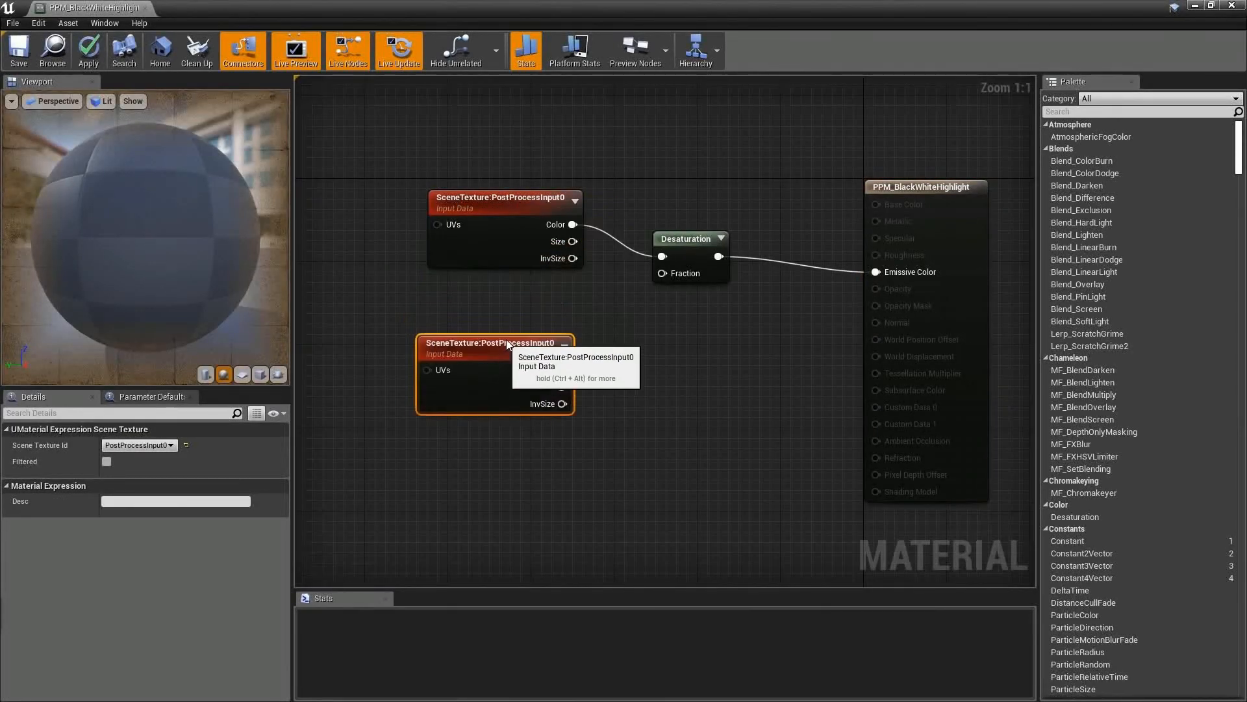
{"action": "left_click", "coordinate": [149, 446]}
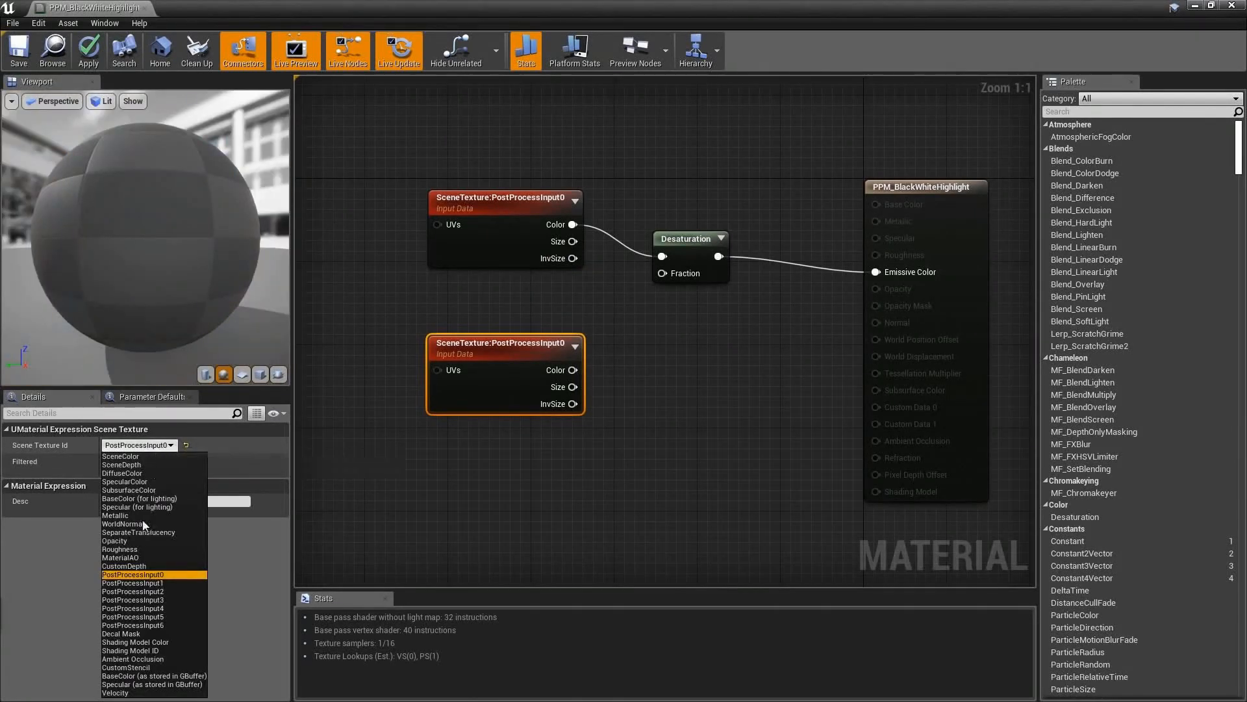
{"action": "left_click", "coordinate": [138, 668]}
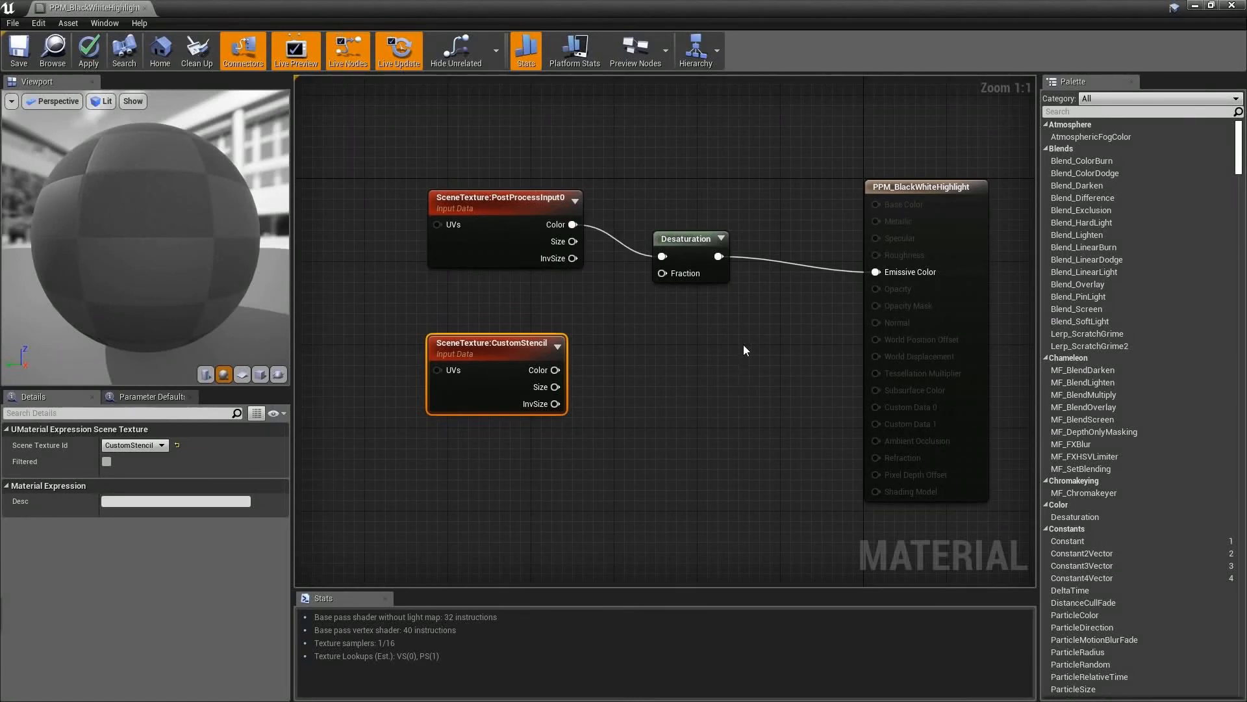
Add a Lerp with Desaturation into A, PostProcessInput0 Color into B and CustomStencil Color into Alpha, output it to Emissive Color, and save
{"action": "left_click", "coordinate": [769, 322]}
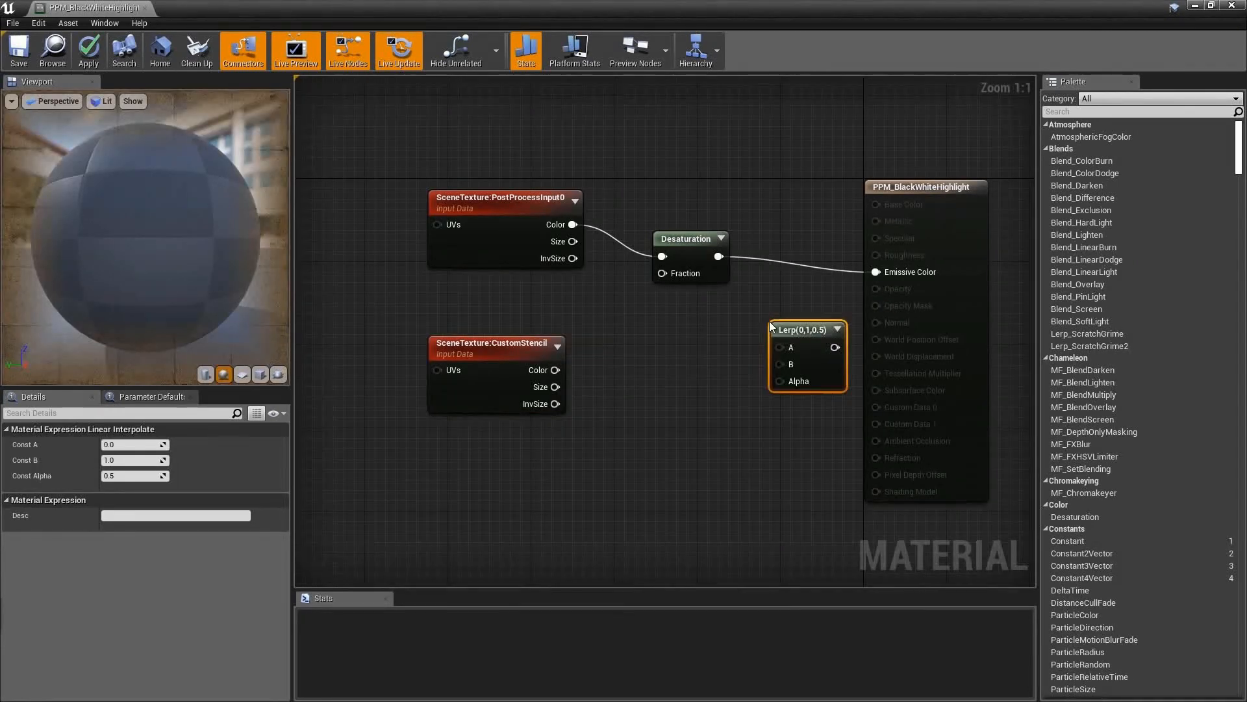
{"action": "left_click_drag", "start_coordinate": [719, 256], "coordinate": [783, 350]}
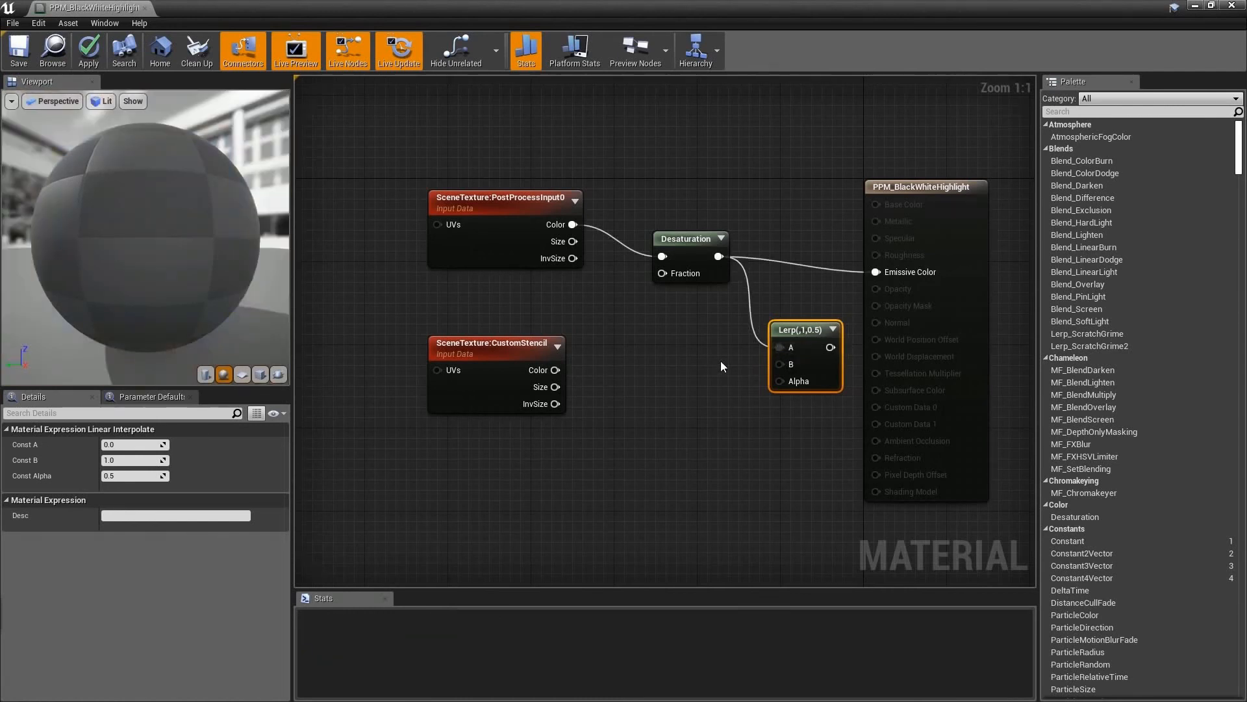
{"action": "left_click_drag", "start_coordinate": [555, 371], "coordinate": [778, 382]}
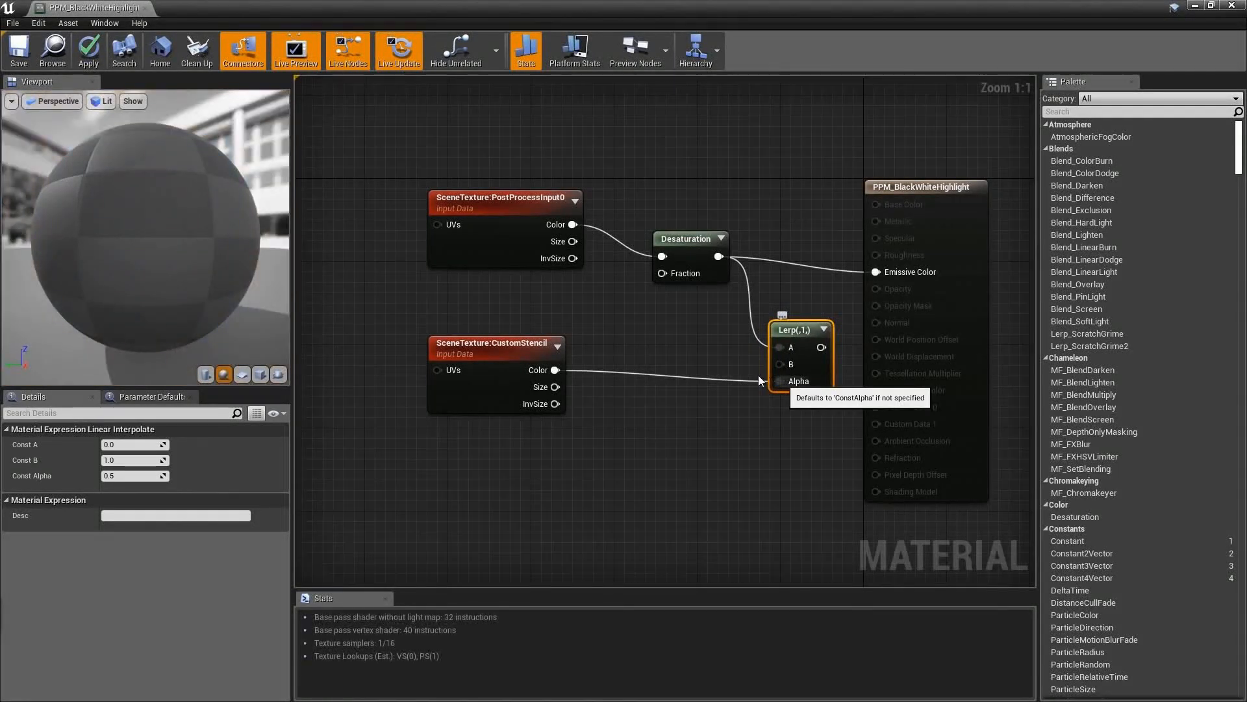
{"action": "left_click_drag", "start_coordinate": [573, 225], "coordinate": [778, 365]}
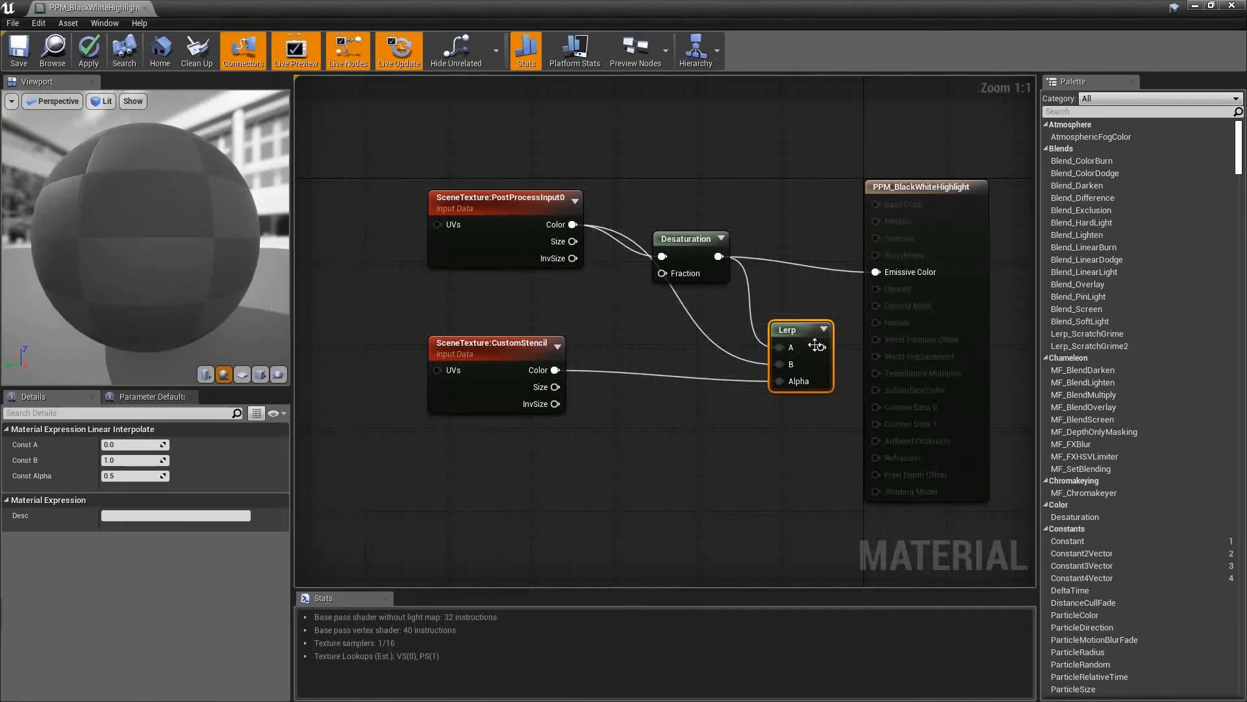
{"action": "left_click_drag", "start_coordinate": [821, 347], "coordinate": [879, 270]}
{"action": "left_click", "coordinate": [19, 48]}
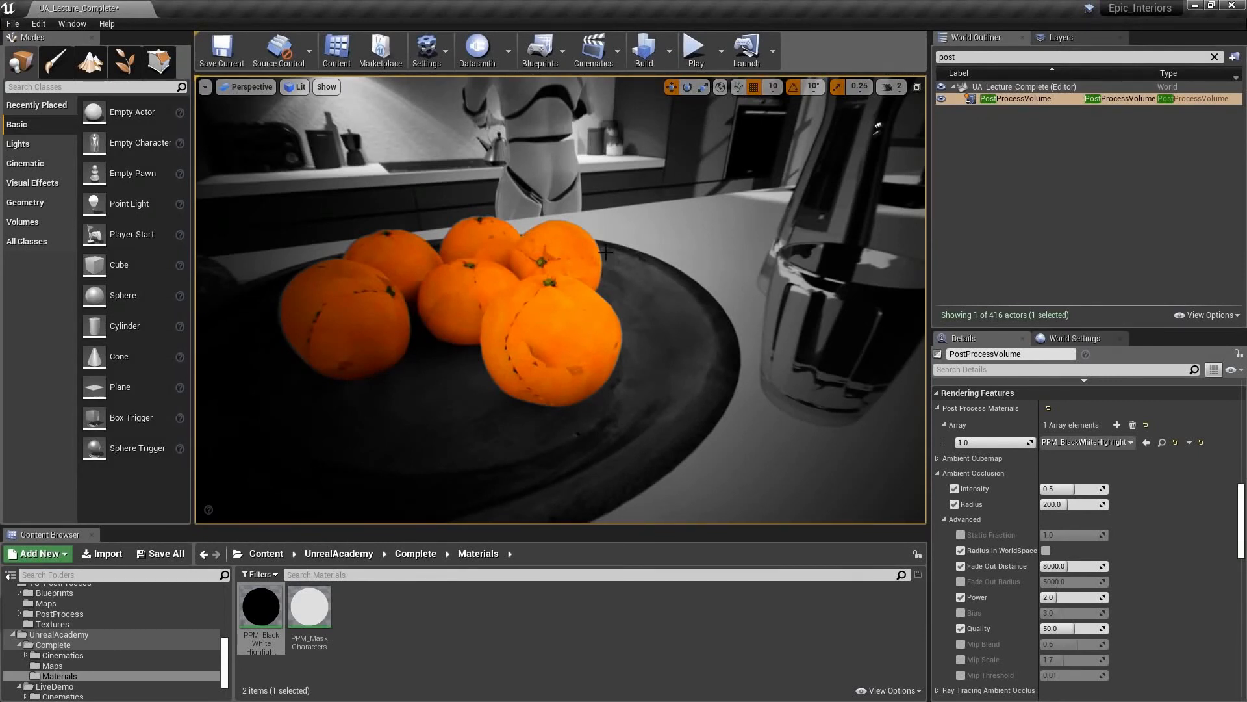
Reopen PPM_BlackWhiteHighlight and set its Post Process Material Blendable Location to Before Tonemapping
{"action": "right_click_drag", "start_coordinate": [631, 298], "coordinate": [629, 294]}
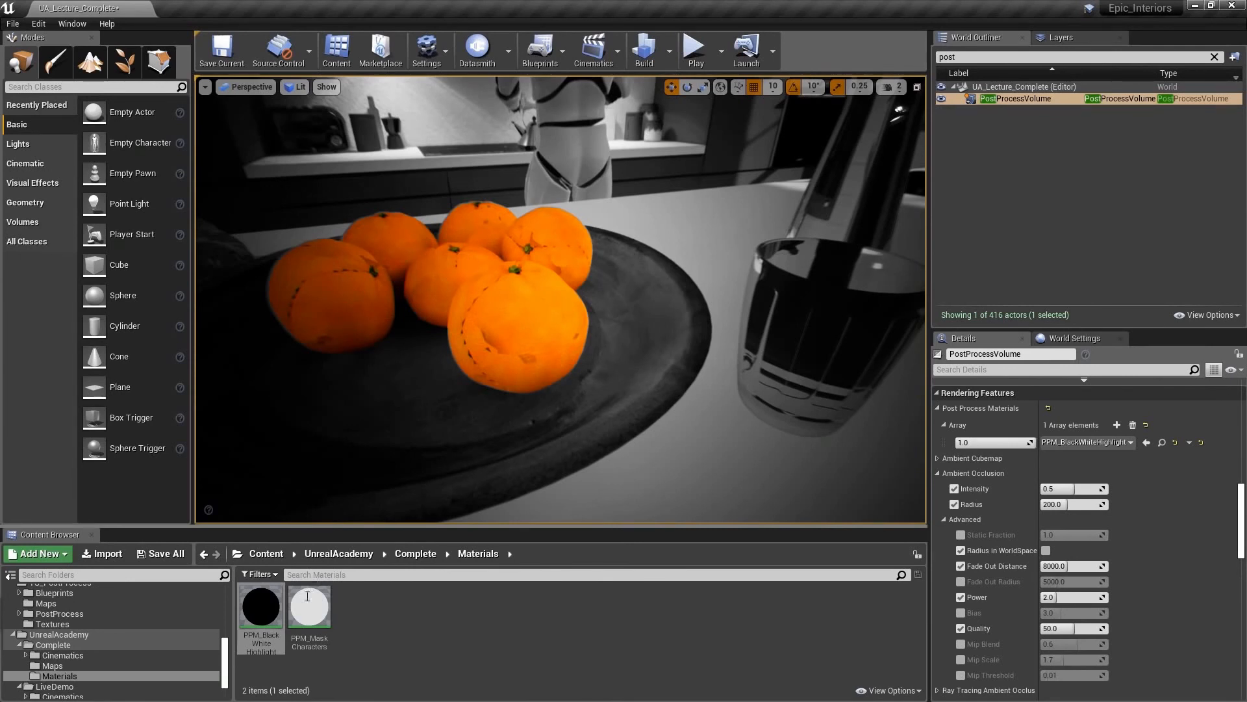
{"action": "double_click", "coordinate": [263, 611]}
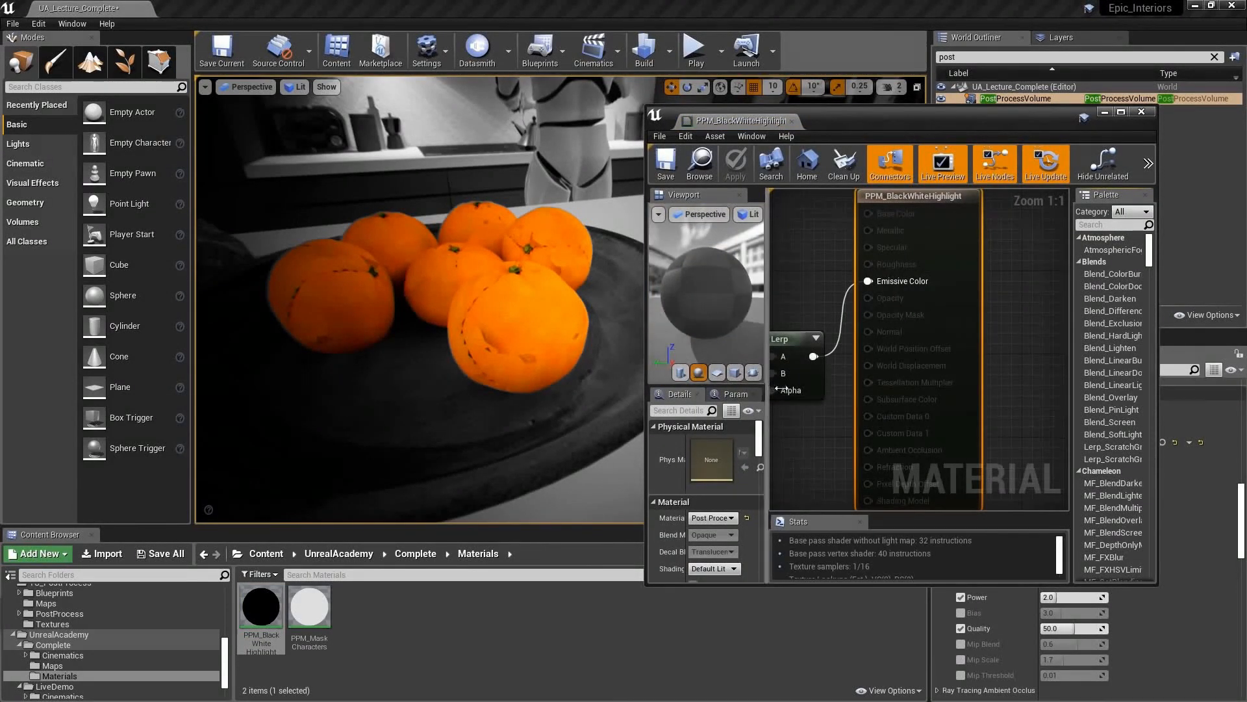
{"action": "left_click_drag", "start_coordinate": [779, 388], "coordinate": [844, 388]}
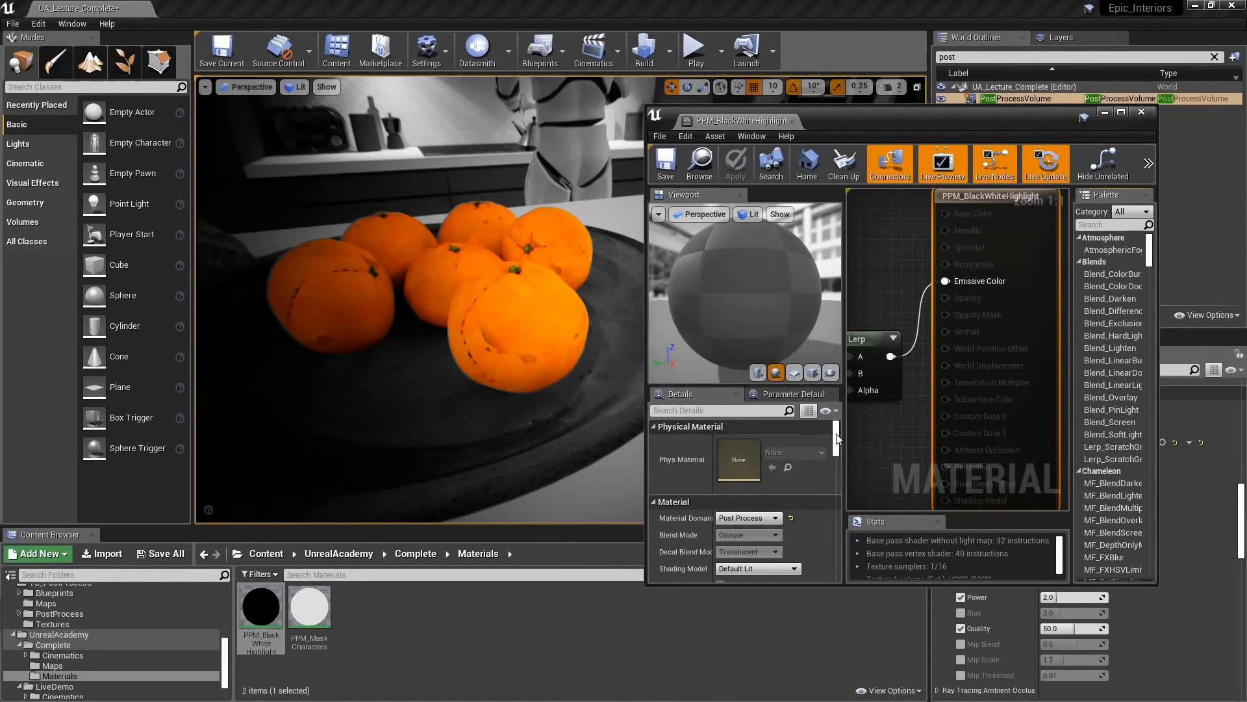
{"action": "left_click_drag", "start_coordinate": [836, 438], "coordinate": [843, 523]}
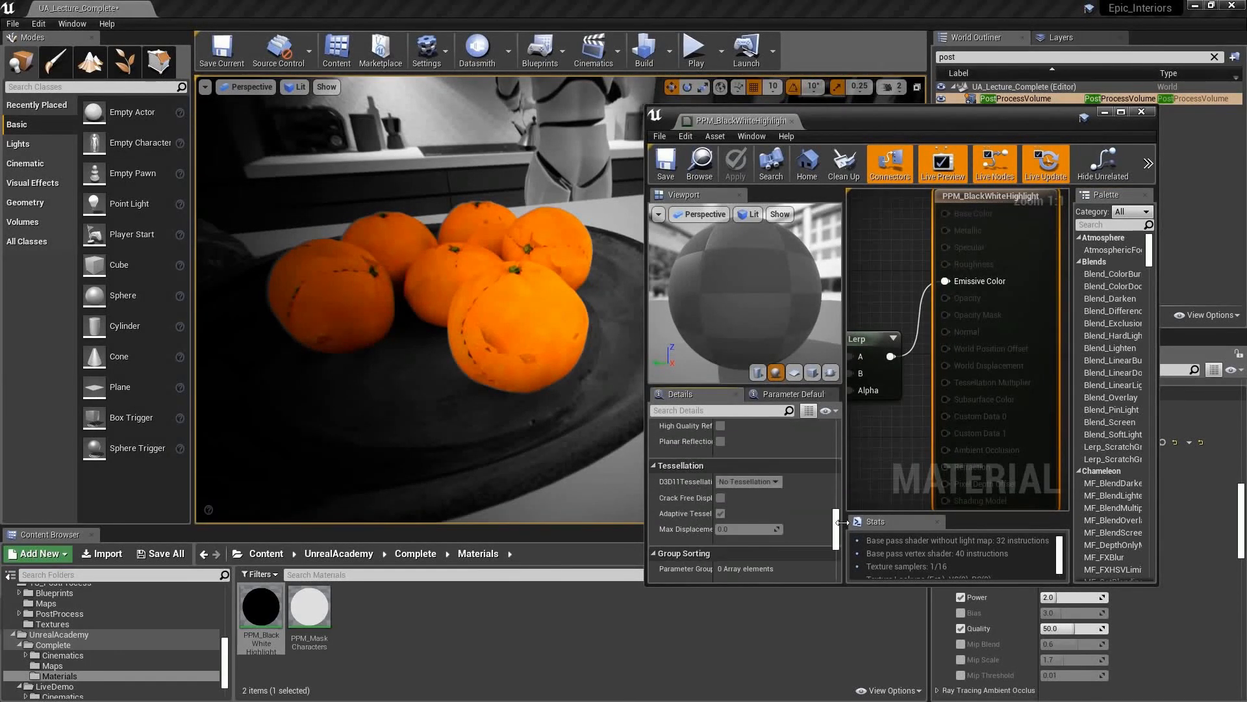
{"action": "scroll", "coordinate": [695, 484], "scroll_direction": "down", "scroll_amount": 5}
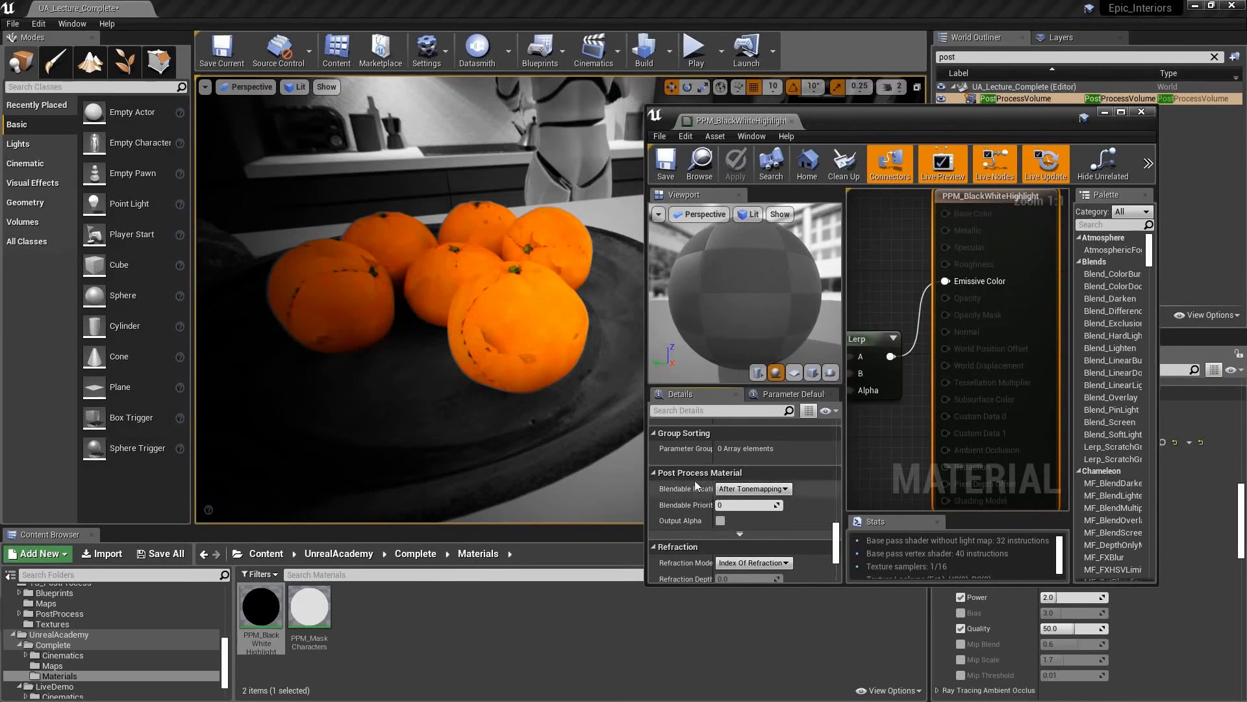
{"action": "left_click_drag", "start_coordinate": [712, 495], "coordinate": [725, 495]}
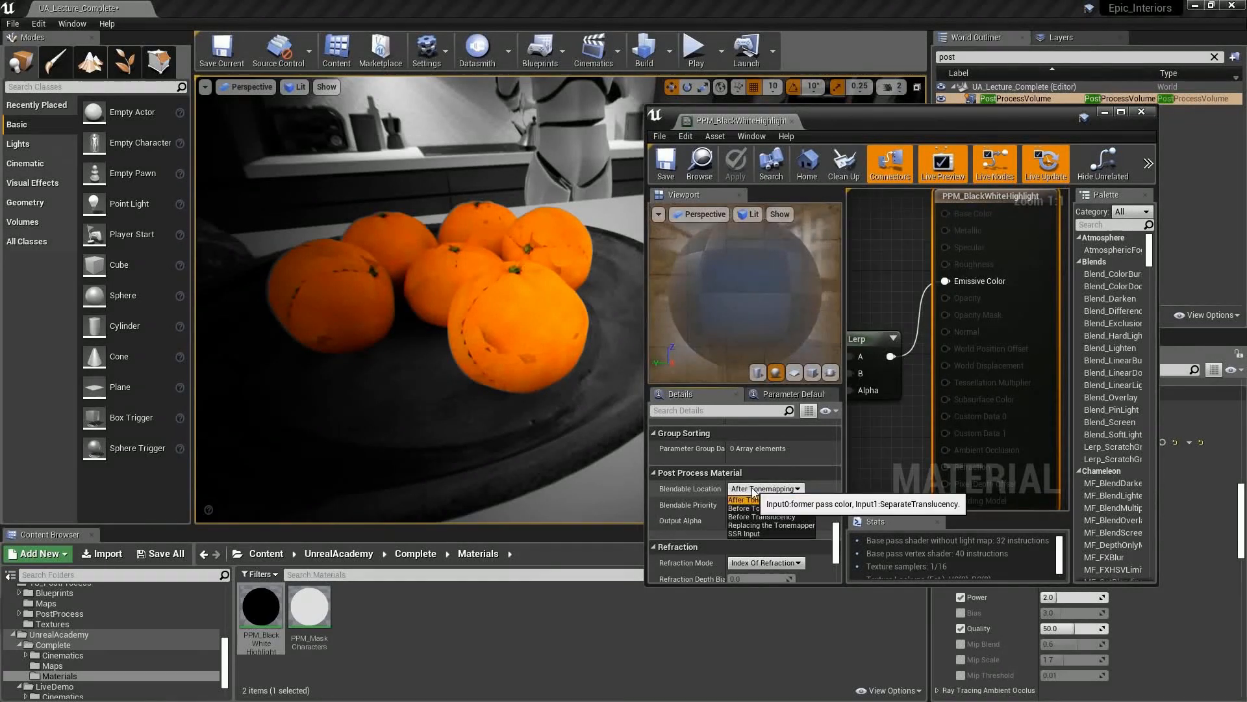
{"action": "left_click", "coordinate": [765, 489]}
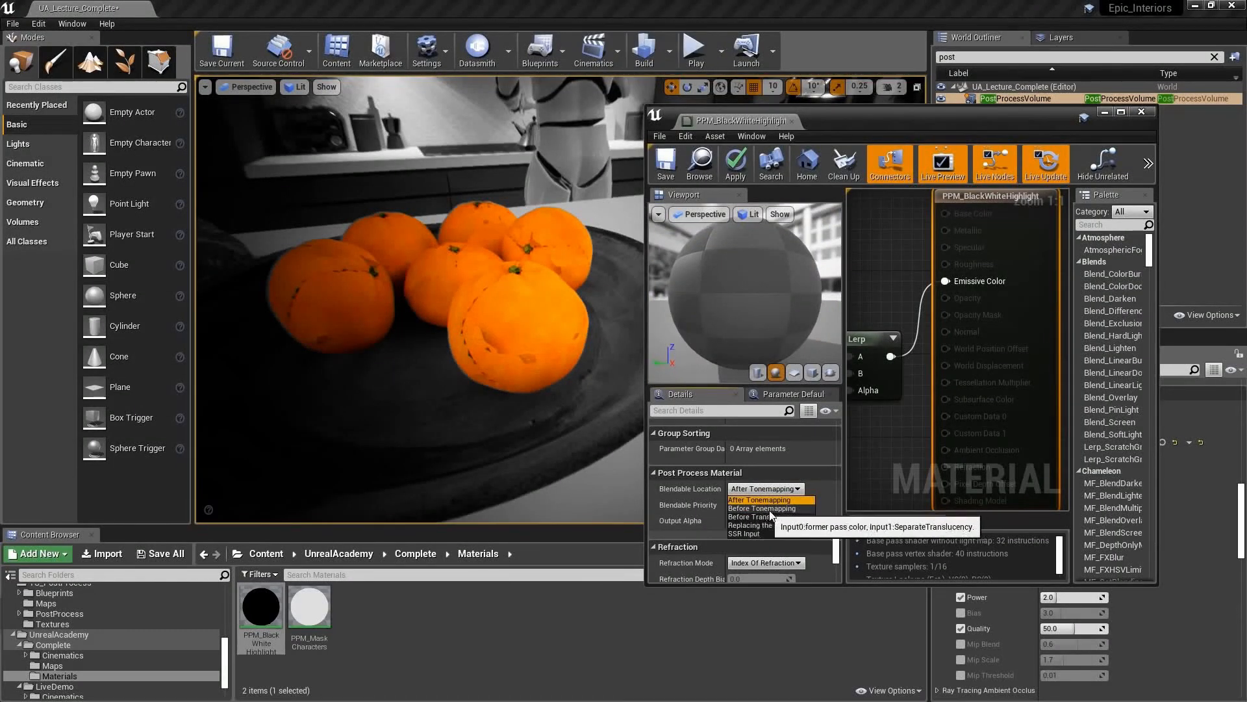
{"action": "left_click", "coordinate": [770, 510]}
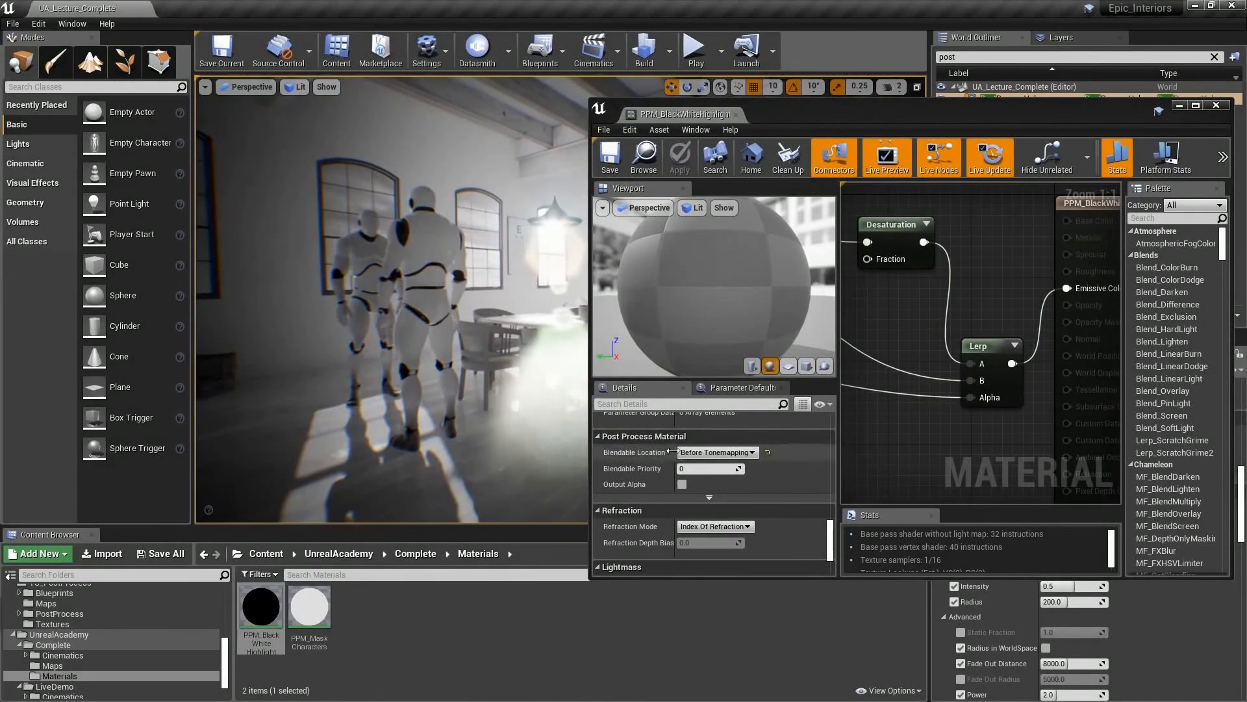
Inspect the window edges around the two mannequins, set the material's Blendable Location to After Tonemapping, and save it
{"action": "right_click_drag", "start_coordinate": [515, 298], "coordinate": [497, 299]}
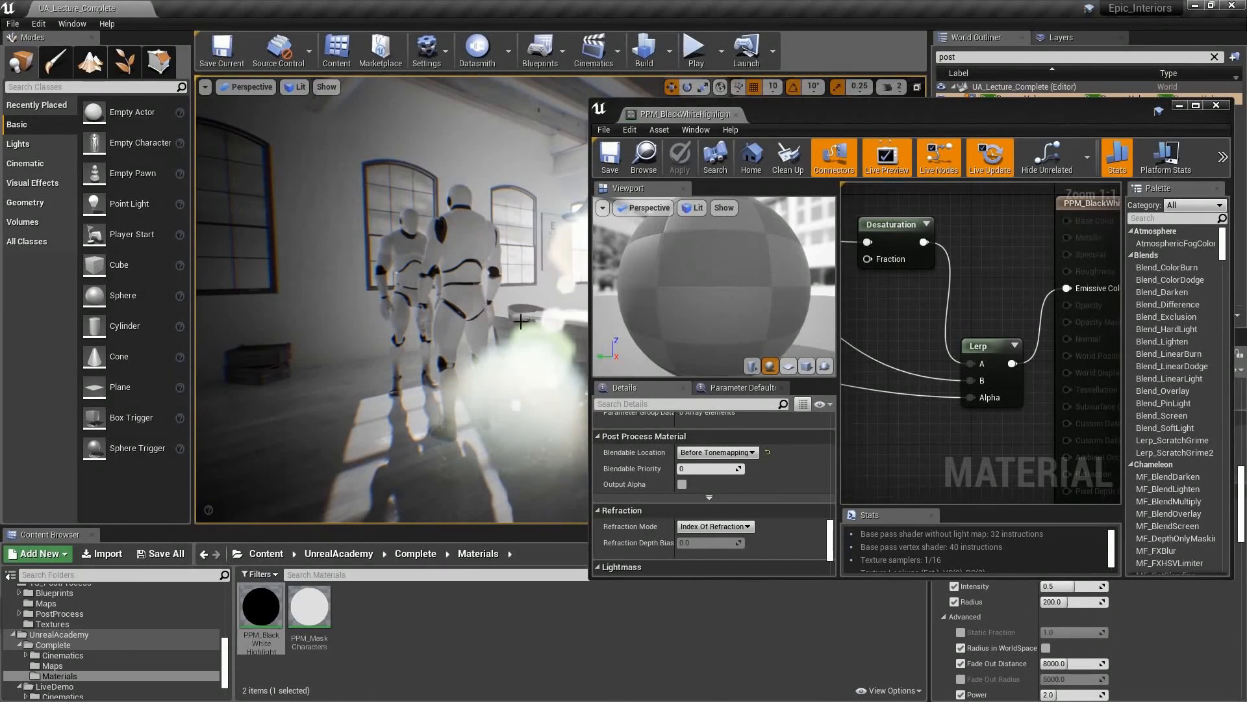
{"action": "right_click_drag", "start_coordinate": [520, 322], "coordinate": [540, 329]}
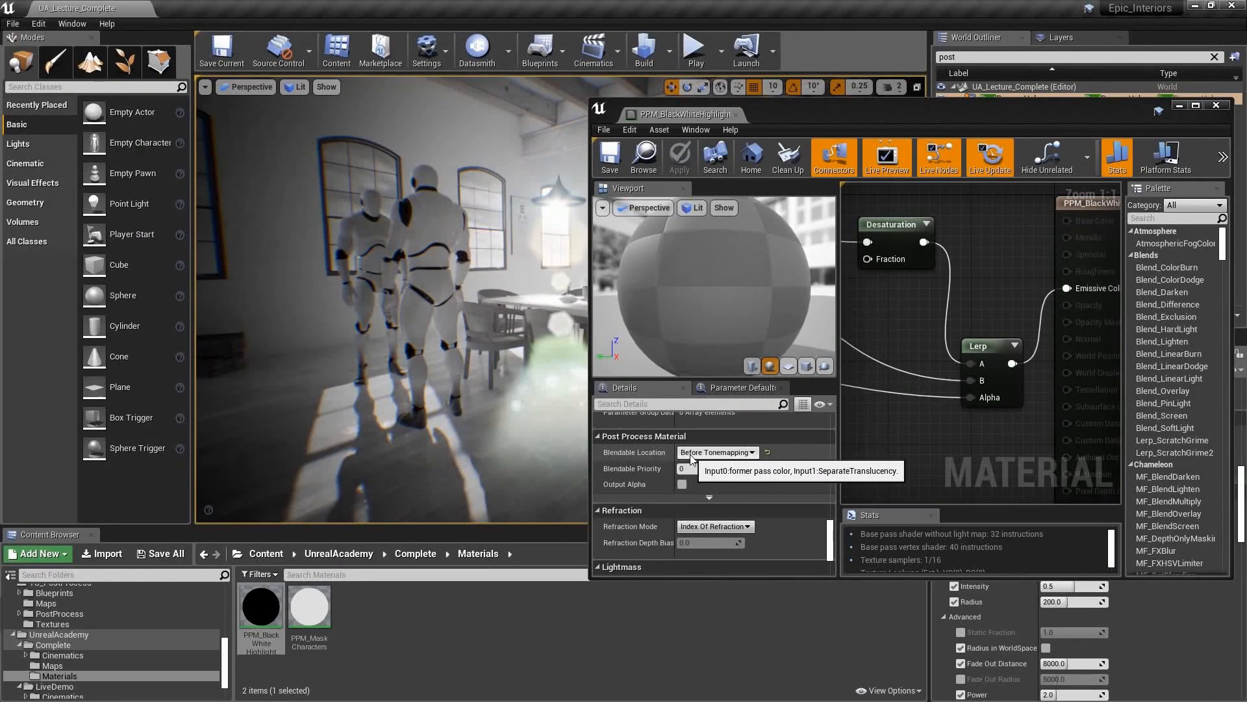
{"action": "right_click_drag", "start_coordinate": [571, 212], "coordinate": [560, 212]}
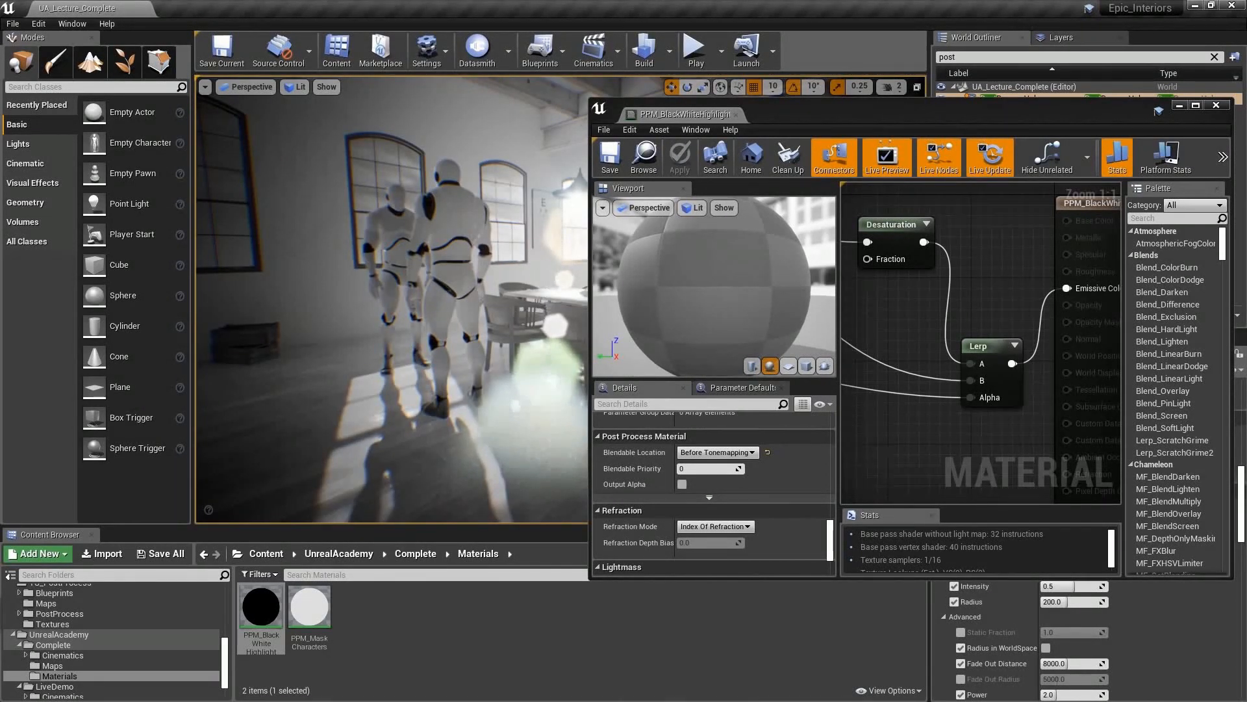
{"action": "mouse_move", "coordinate": [541, 309]}
{"action": "right_mouse_down"}
{"action": "mouse_move", "coordinate": [552, 294]}
{"action": "mouse_move", "coordinate": [535, 327]}
{"action": "mouse_move", "coordinate": [519, 326]}
{"action": "mouse_move", "coordinate": [541, 324]}
{"action": "right_mouse_up"}
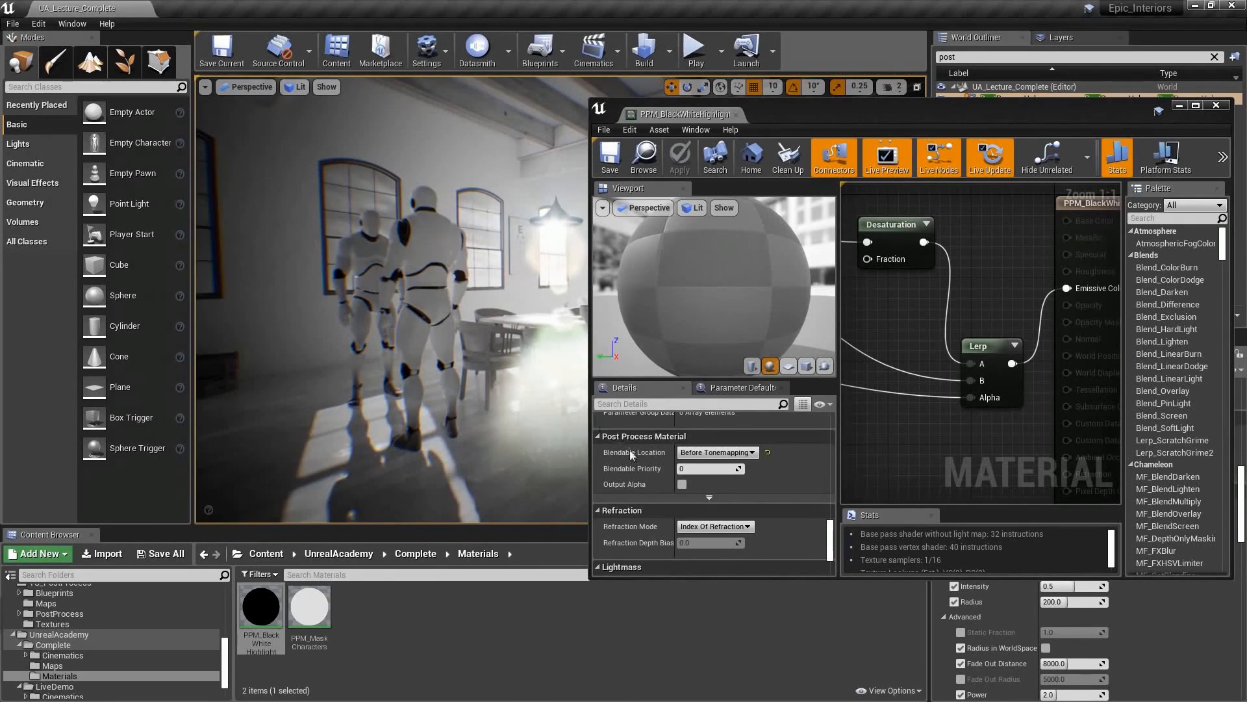
{"action": "left_click", "coordinate": [714, 452]}
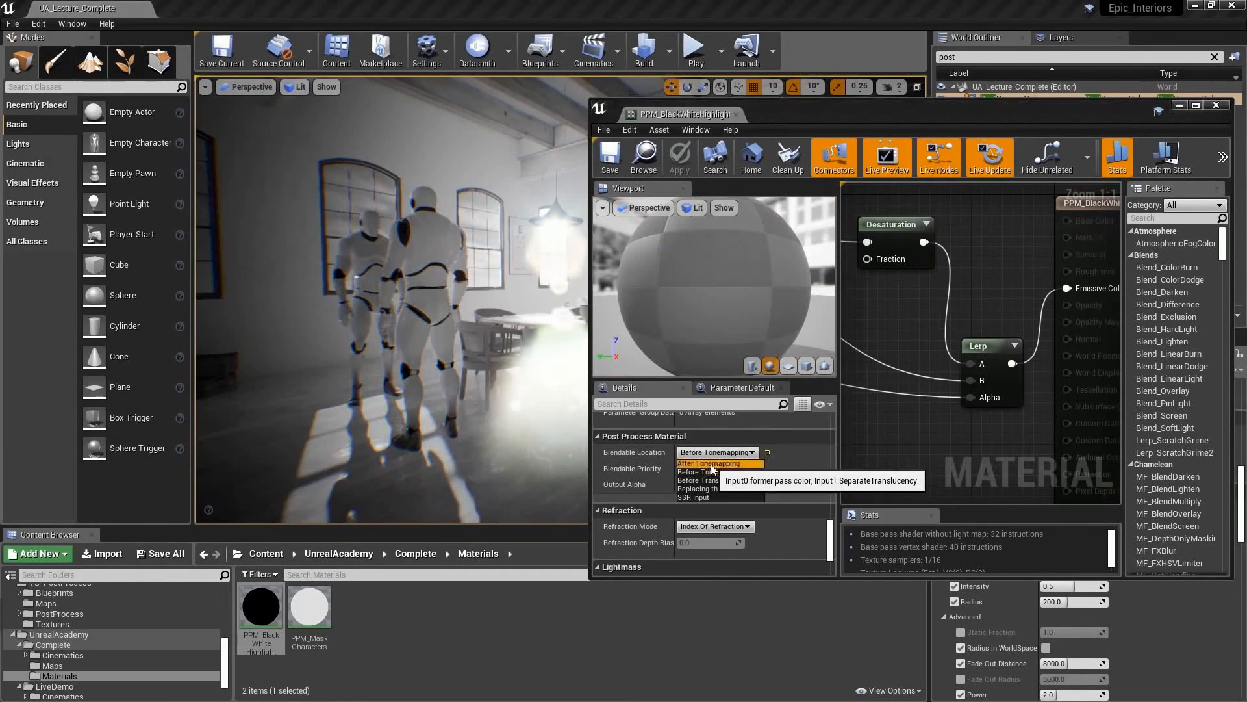
{"action": "left_click", "coordinate": [712, 463]}
{"action": "left_click", "coordinate": [610, 156]}
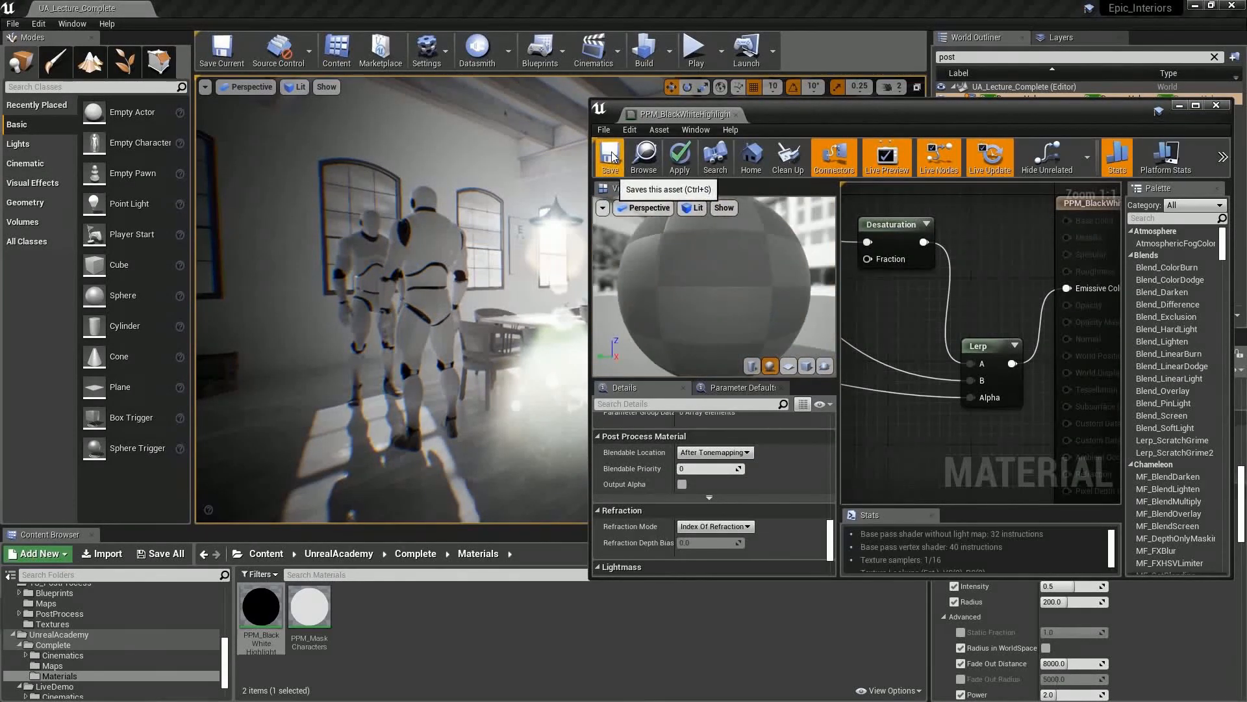